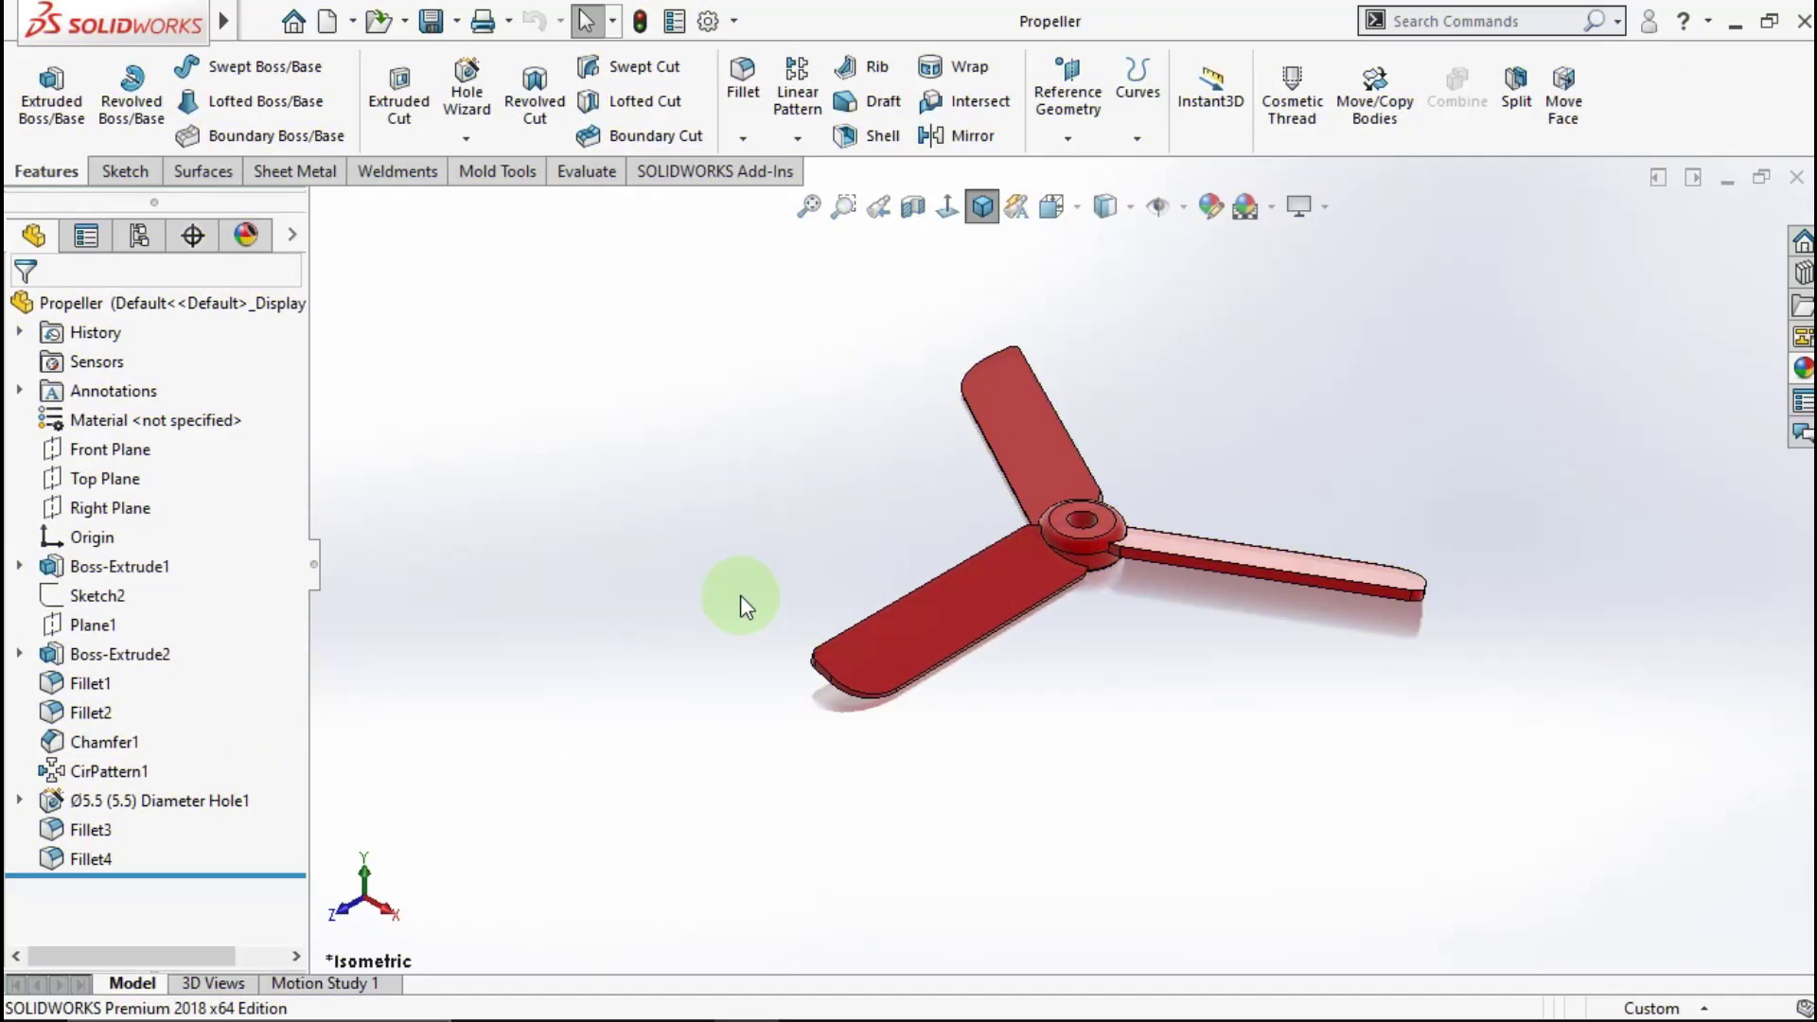
{"action": "middle_click_drag", "start_coordinate": [740, 595], "coordinate": [653, 486]}
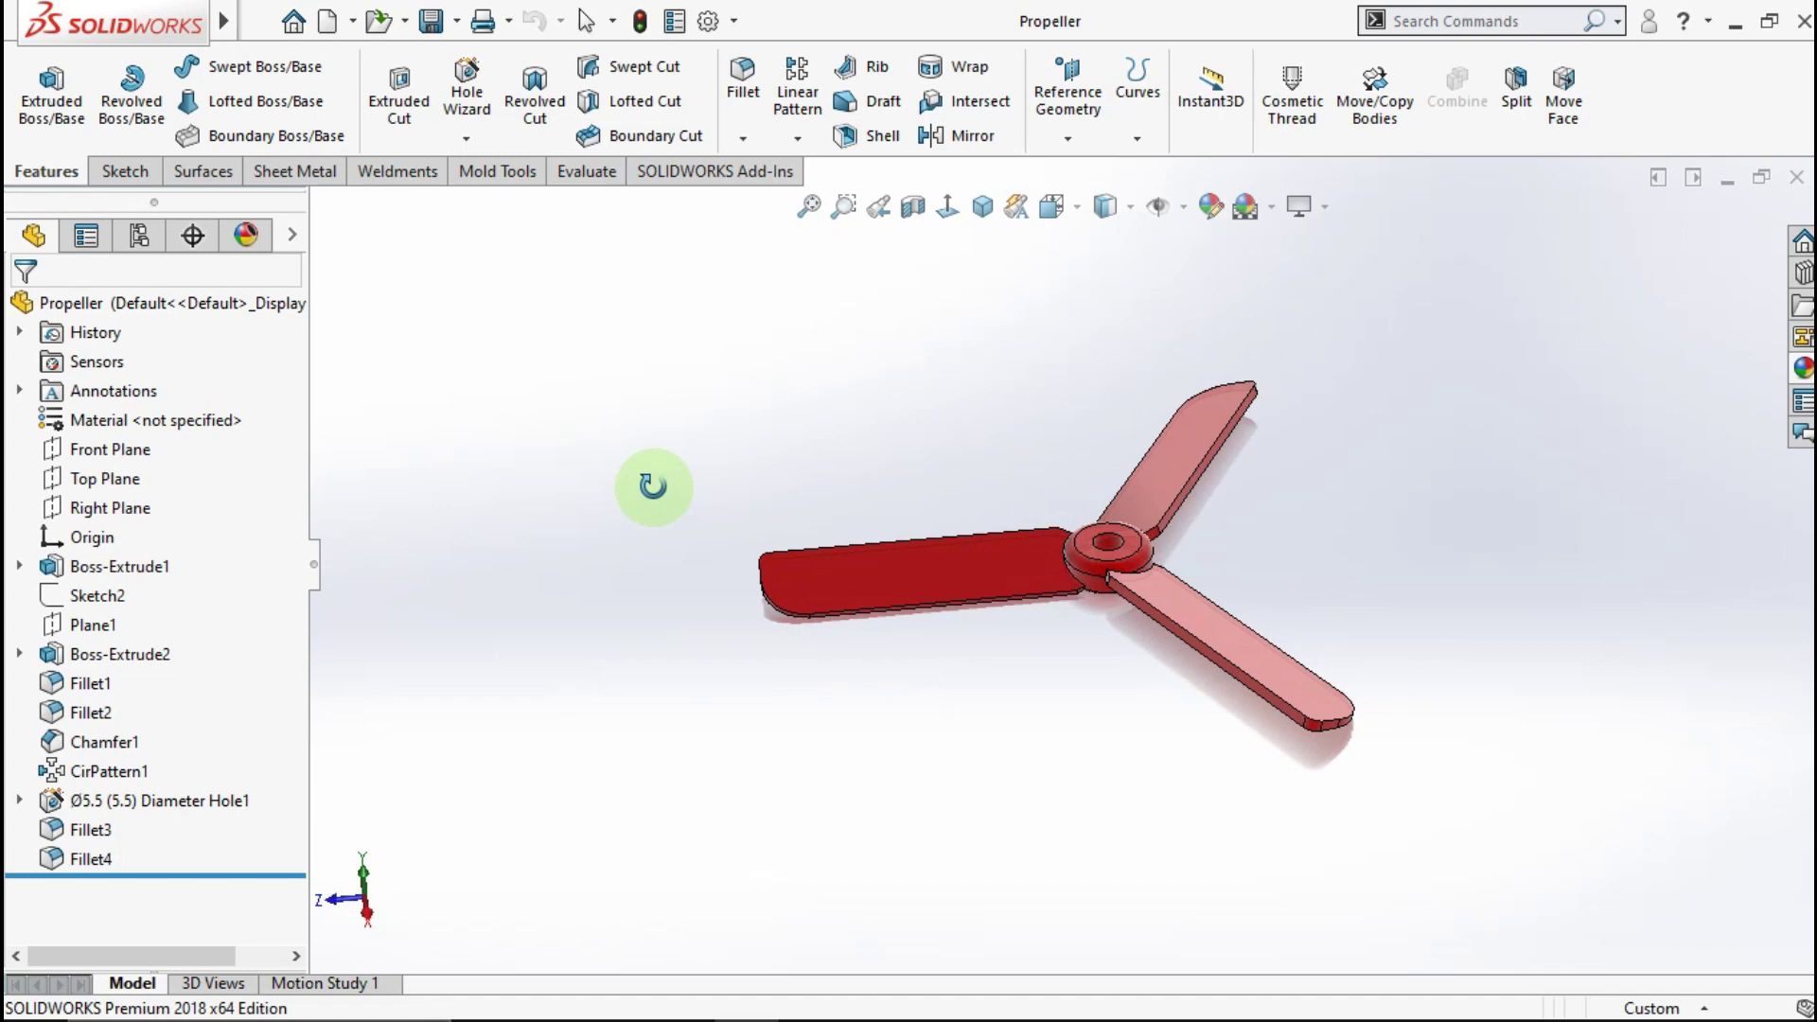
{"action": "middle_click_drag", "start_coordinate": [653, 486], "coordinate": [1382, 750]}
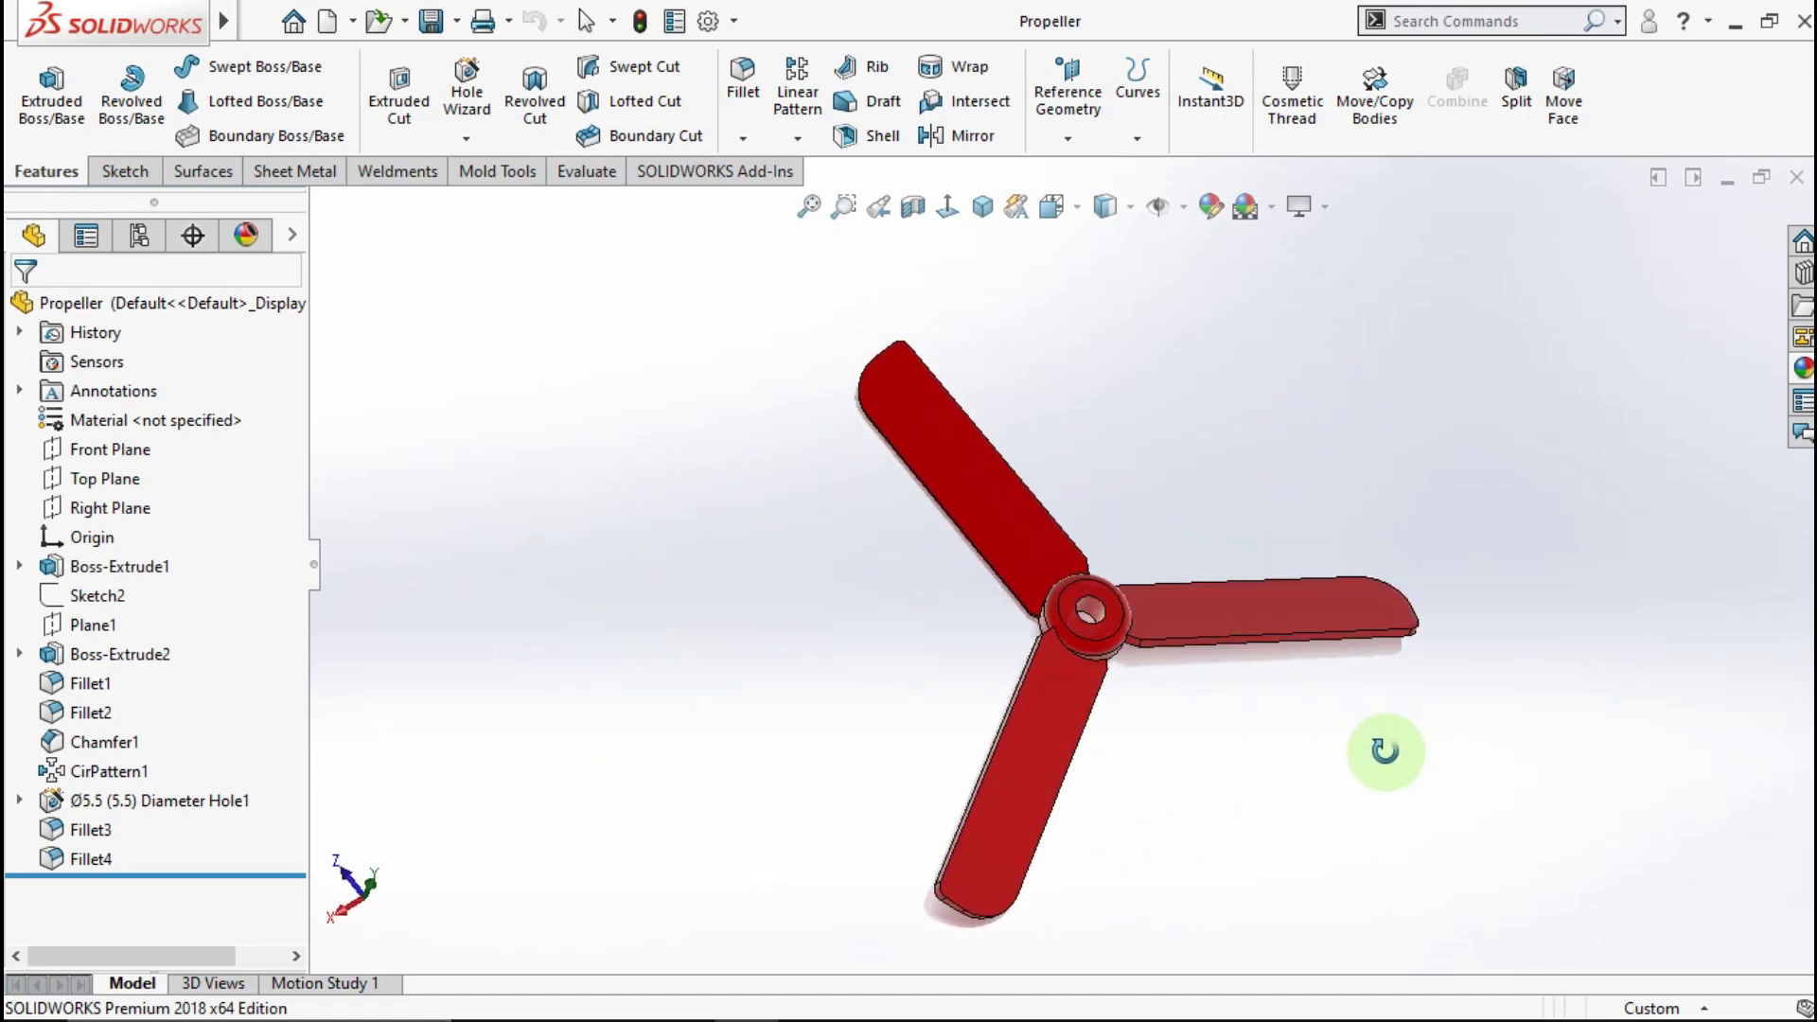
{"action": "left_click", "coordinate": [979, 206]}
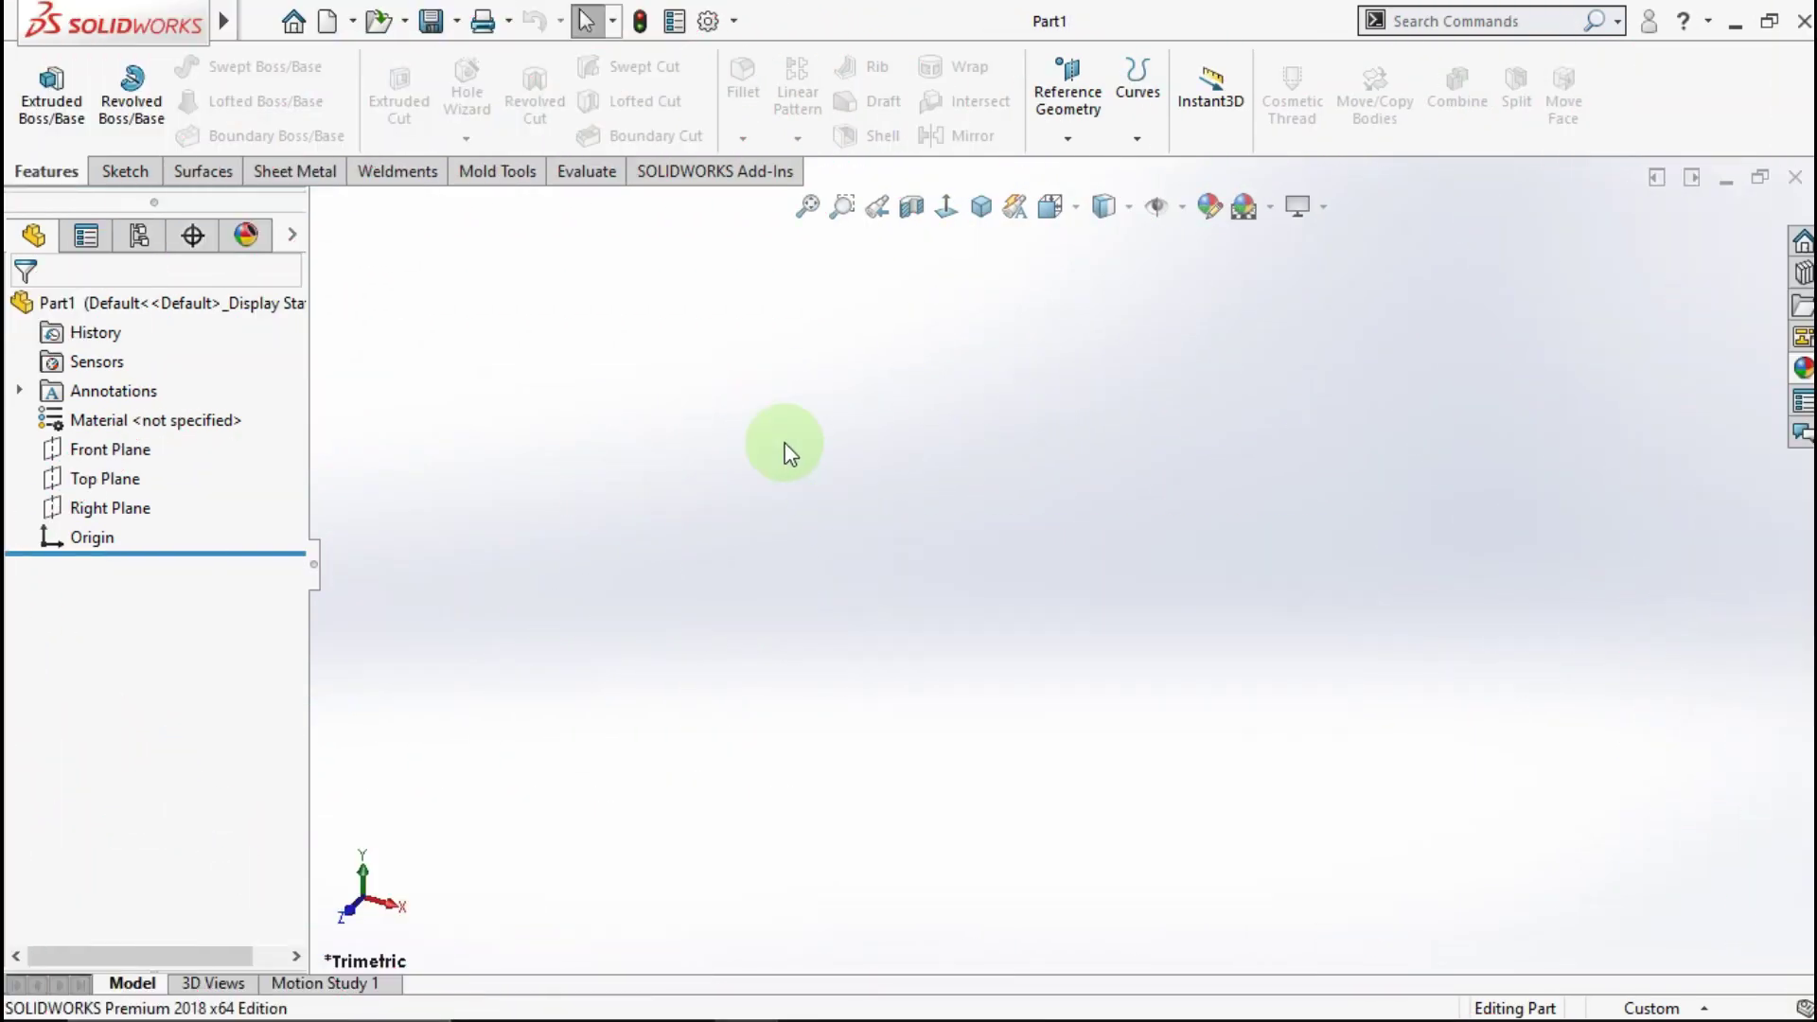
{"action": "left_click_drag", "start_coordinate": [783, 442], "coordinate": [998, 799]}
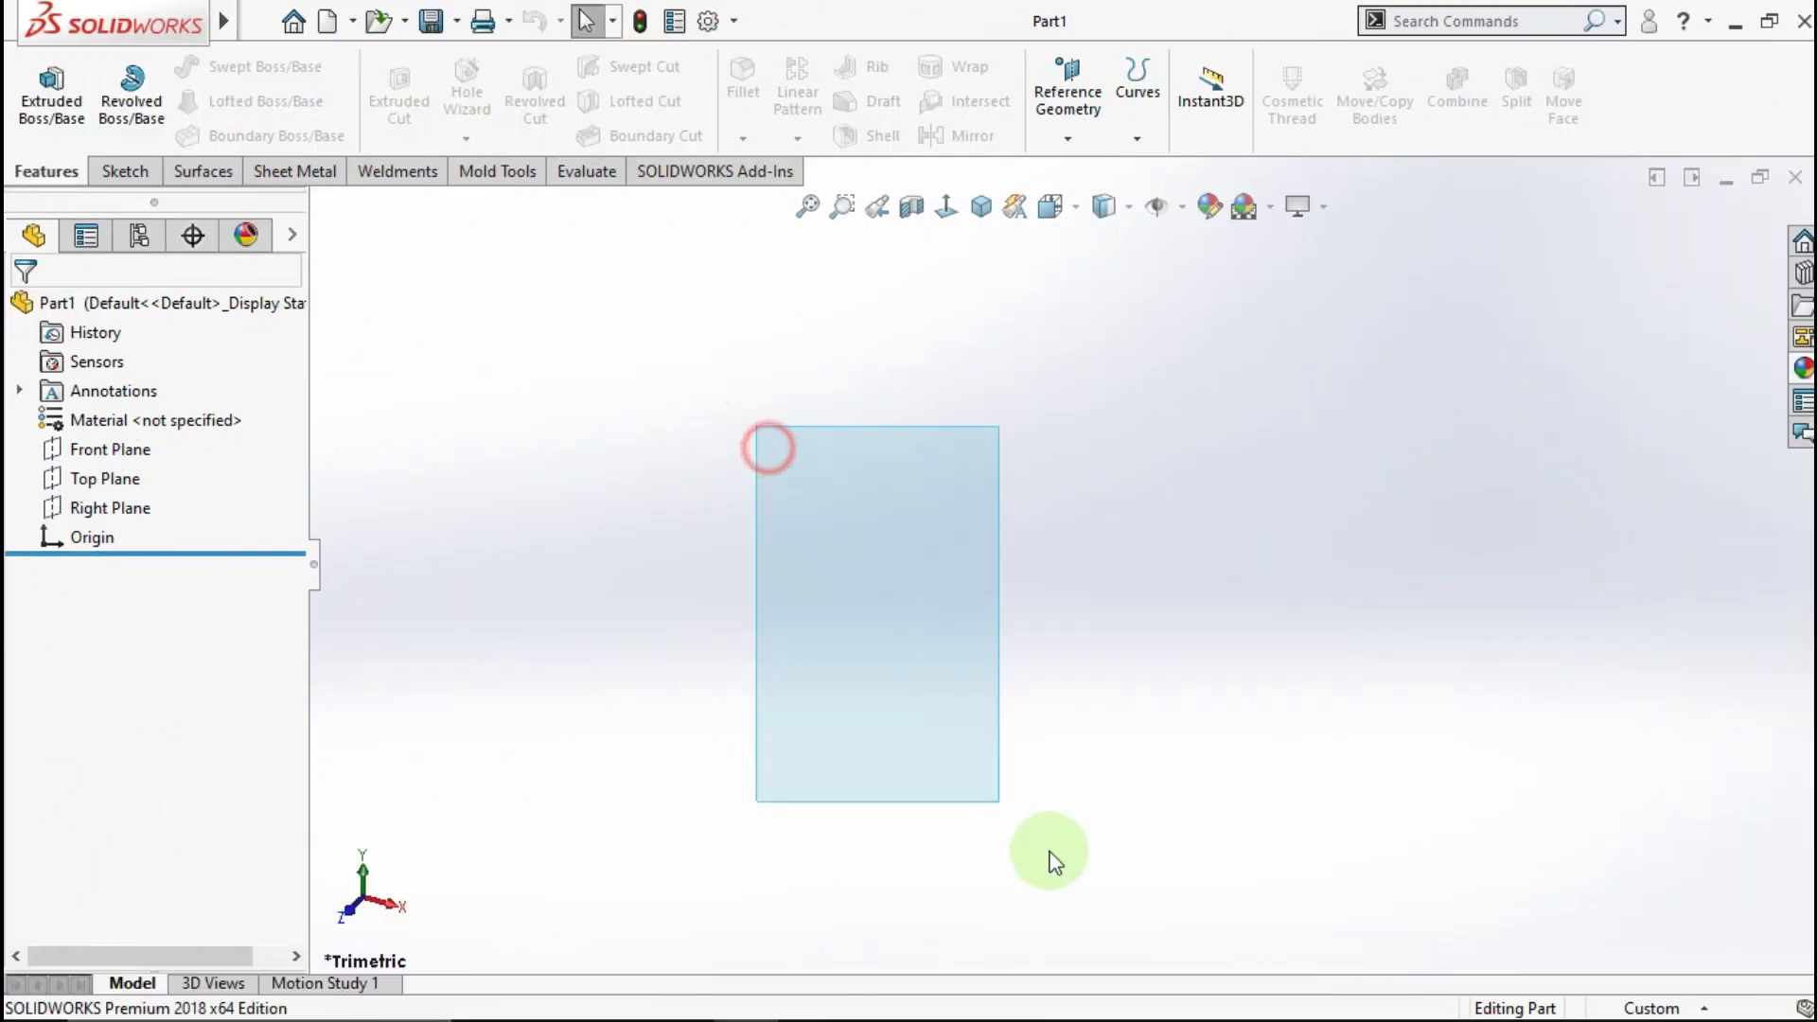
Step: Start a sketch on the Top Plane and draw a circle about 86 mm in diameter centred on the origin
{"action": "left_click", "coordinate": [101, 482]}
{"action": "left_click", "coordinate": [117, 448]}
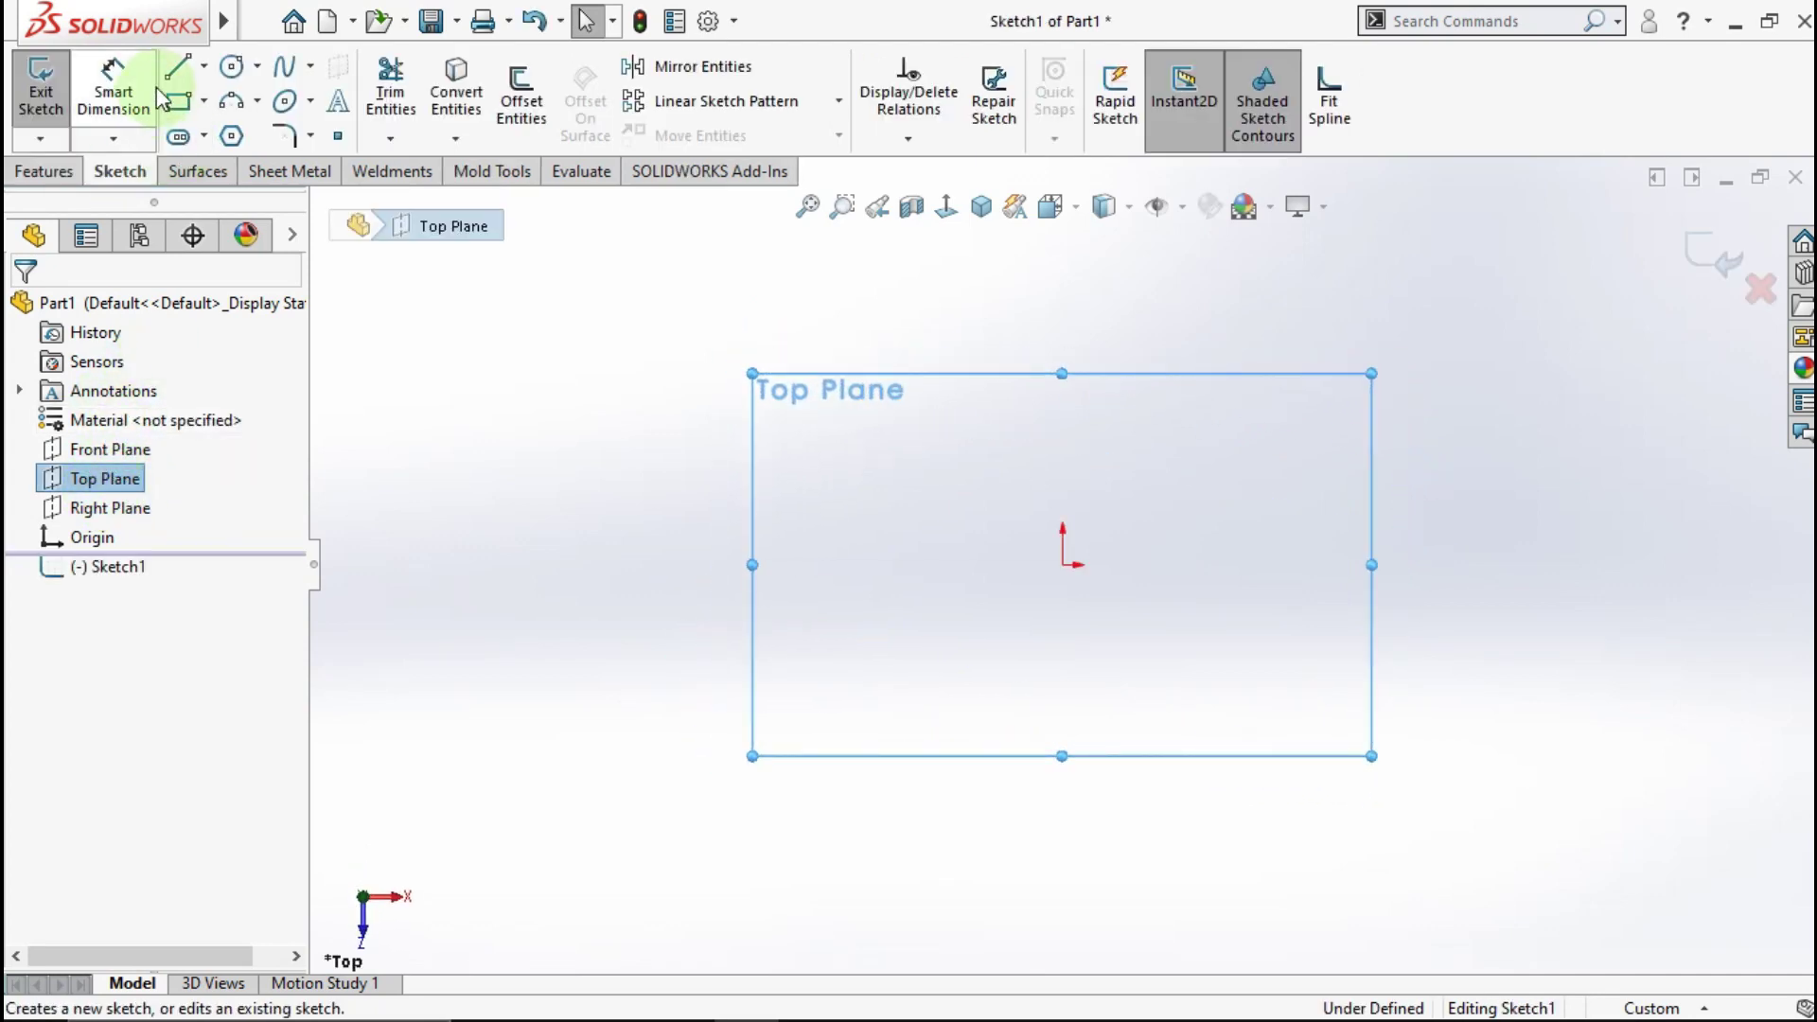
{"action": "left_click", "coordinate": [228, 72]}
{"action": "mouse_move", "coordinate": [1063, 565]}
{"action": "left_mouse_down"}
{"action": "mouse_move", "coordinate": [1088, 566]}
{"action": "mouse_move", "coordinate": [1180, 473]}
{"action": "left_mouse_up"}
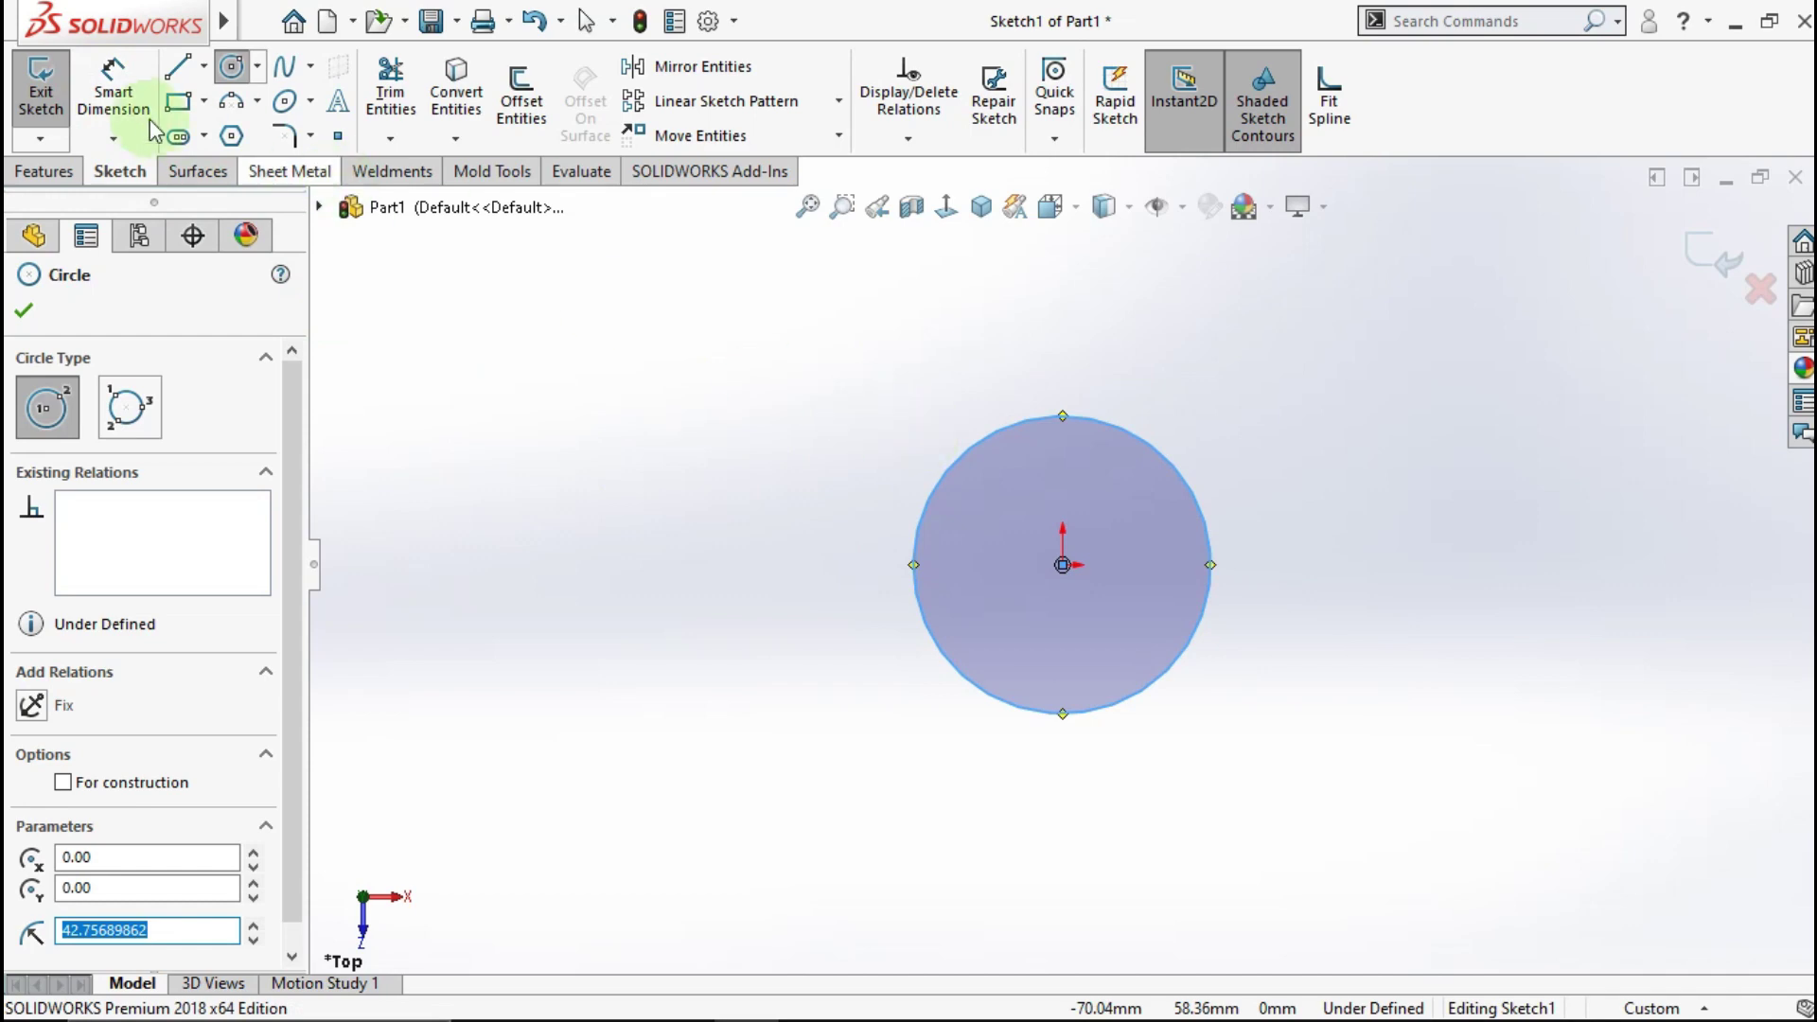
Step: Dimension the circle's diameter and set it to 16 mm
{"action": "left_click", "coordinate": [113, 90]}
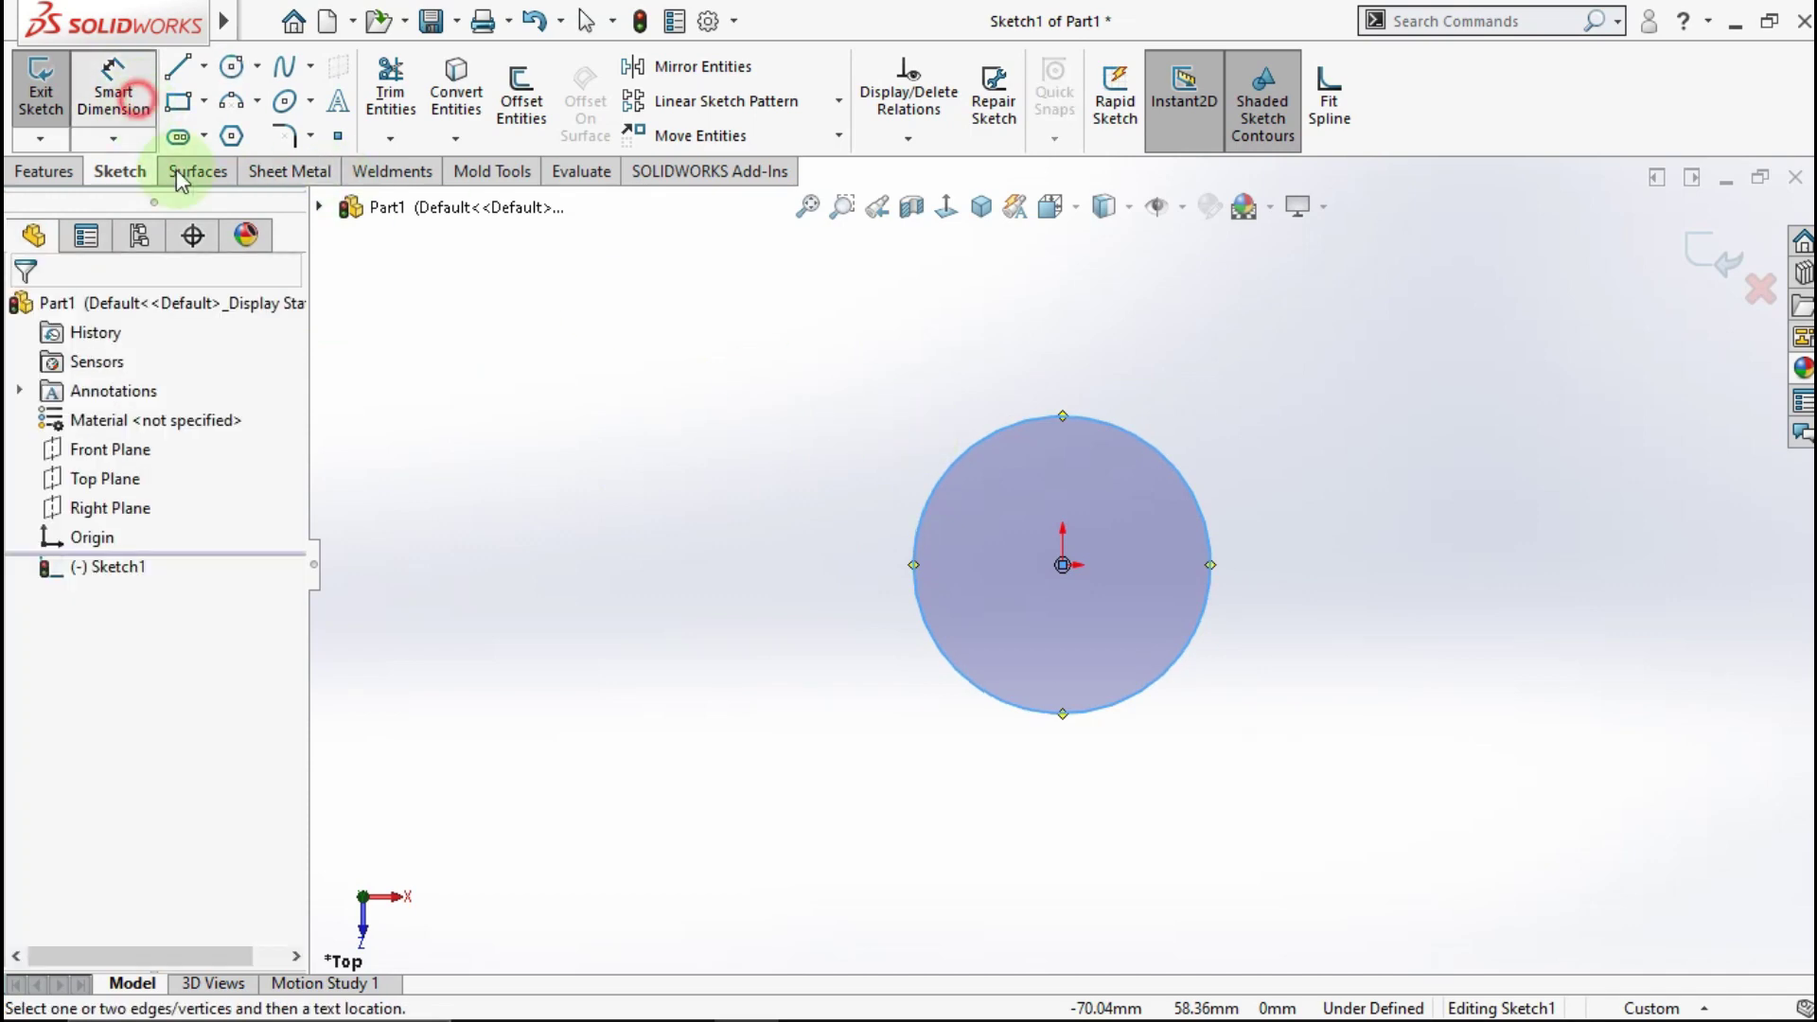
{"action": "left_click", "coordinate": [1163, 455]}
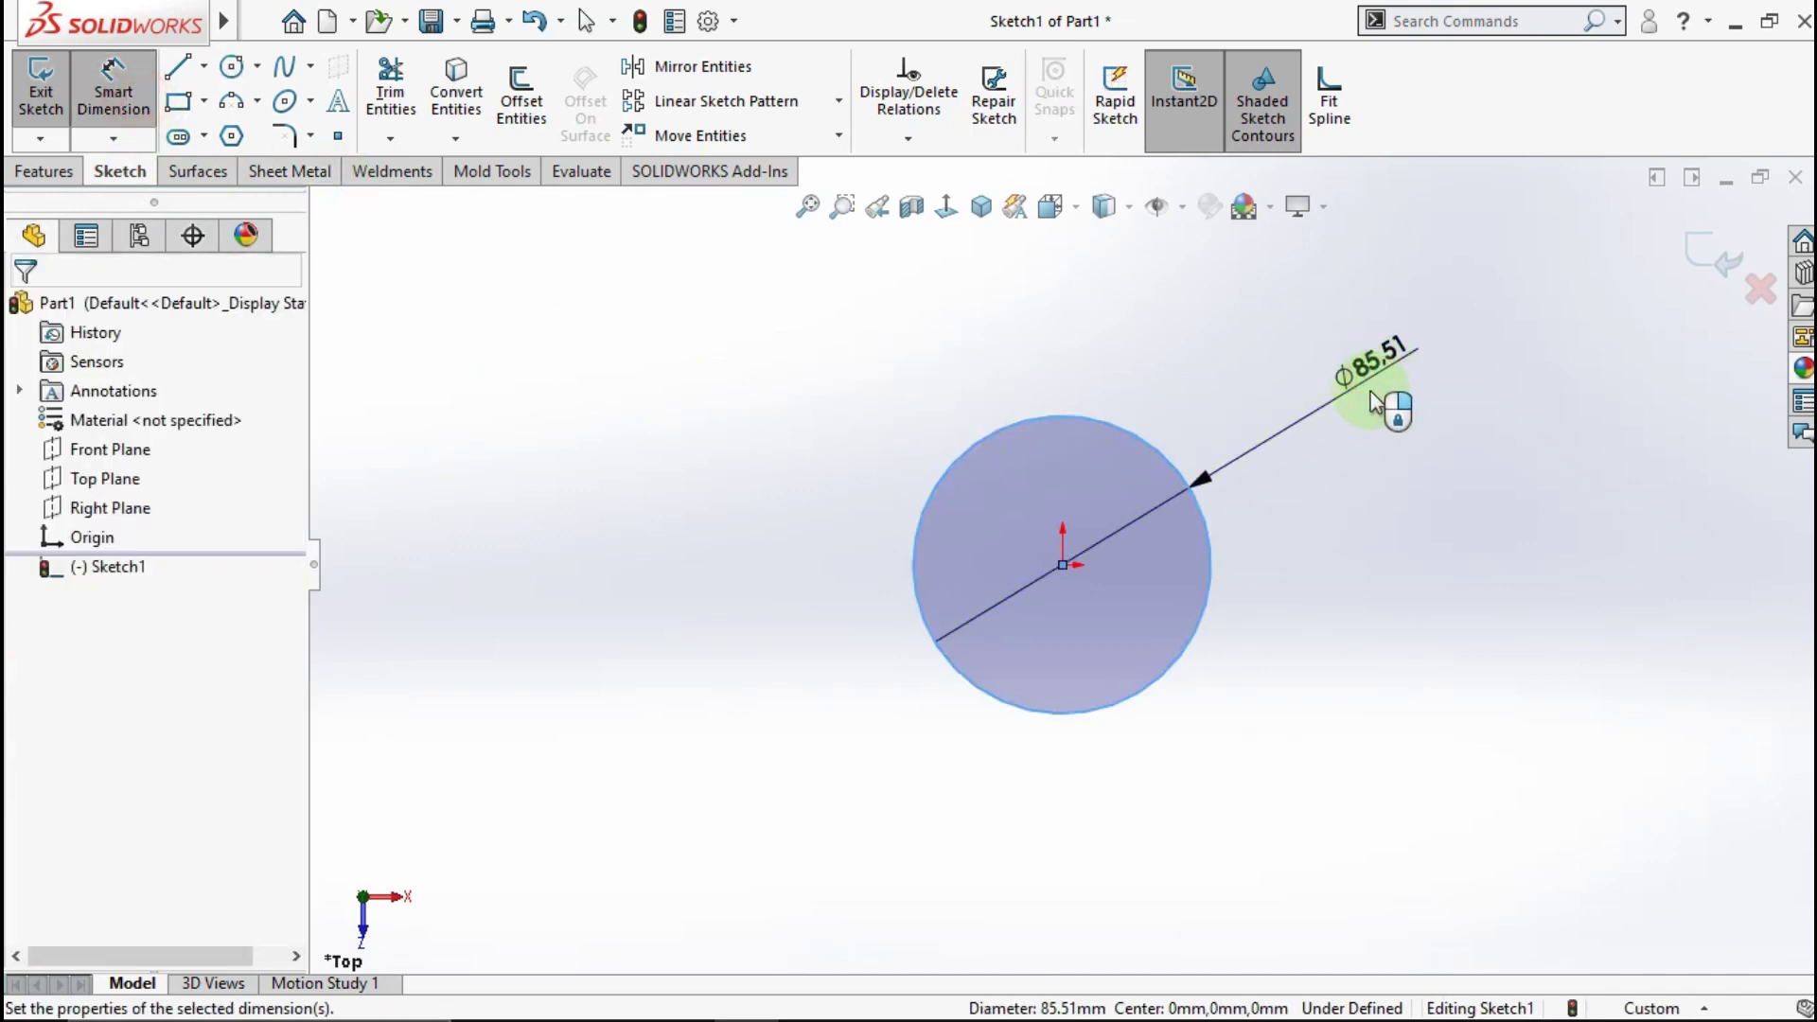
{"action": "left_click", "coordinate": [1371, 390]}
{"action": "type", "text": "1"}
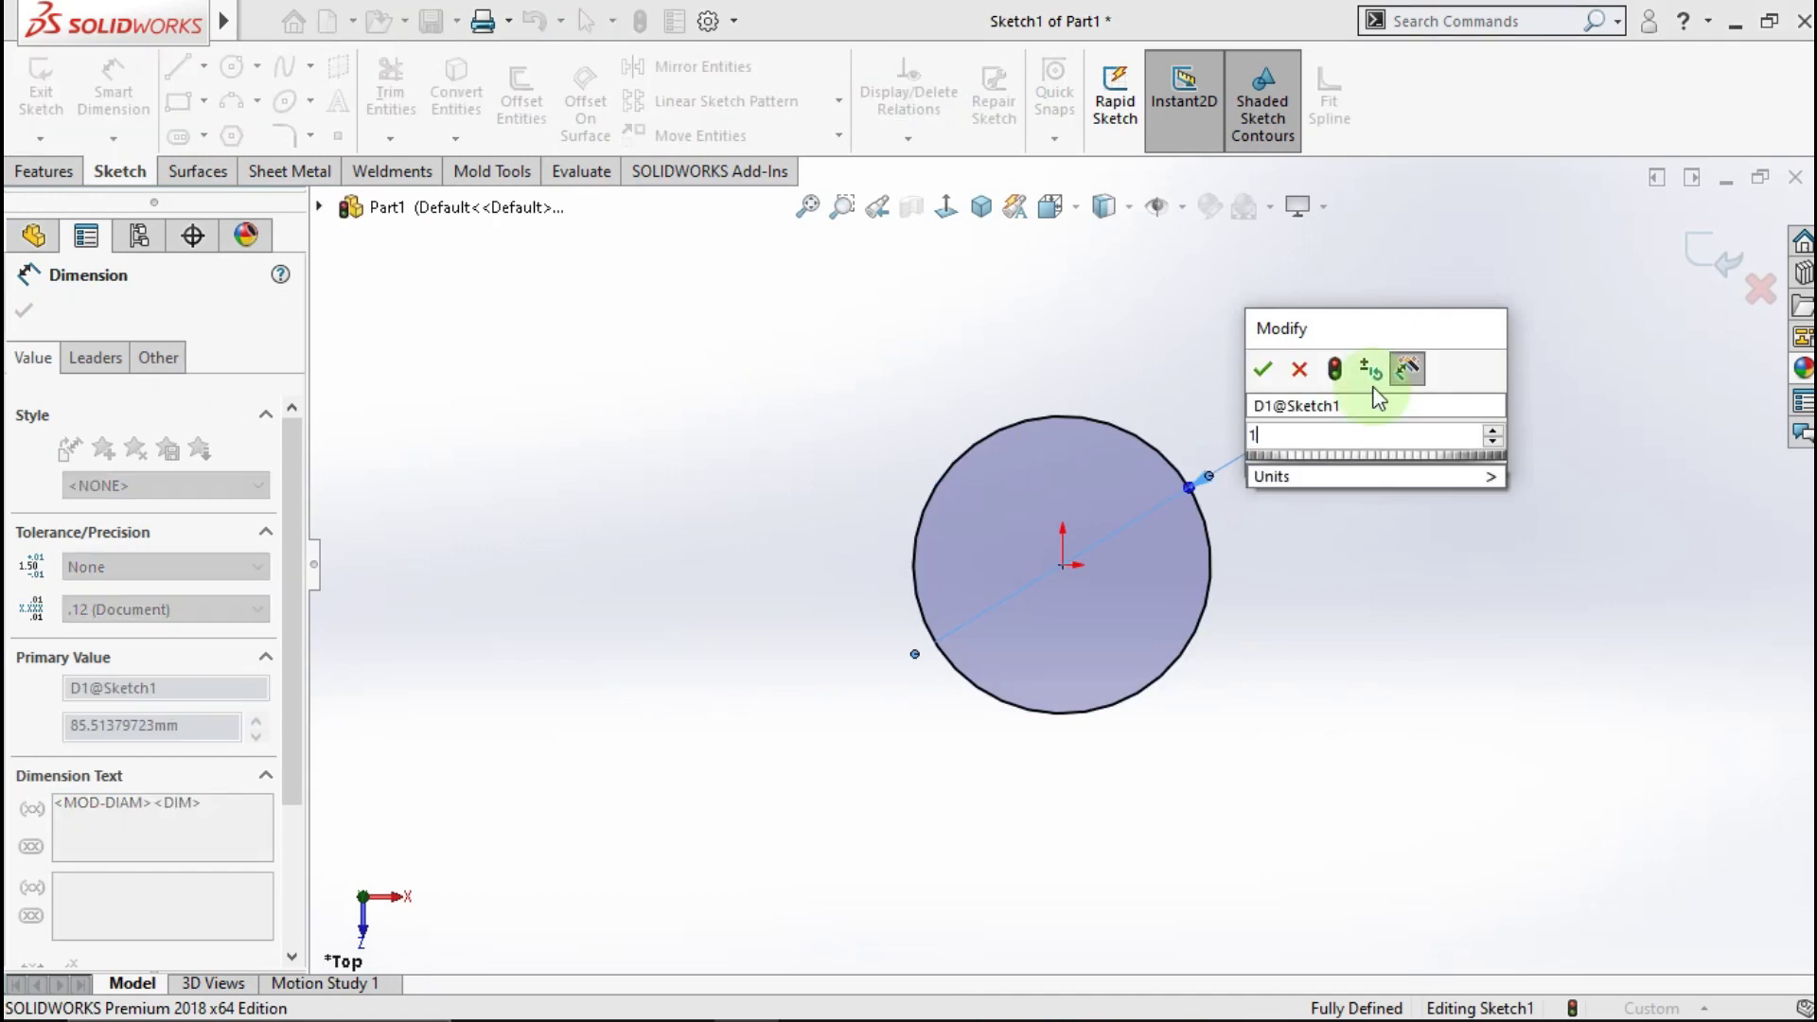
{"action": "type", "text": "6"}
{"action": "left_click", "coordinate": [1263, 369]}
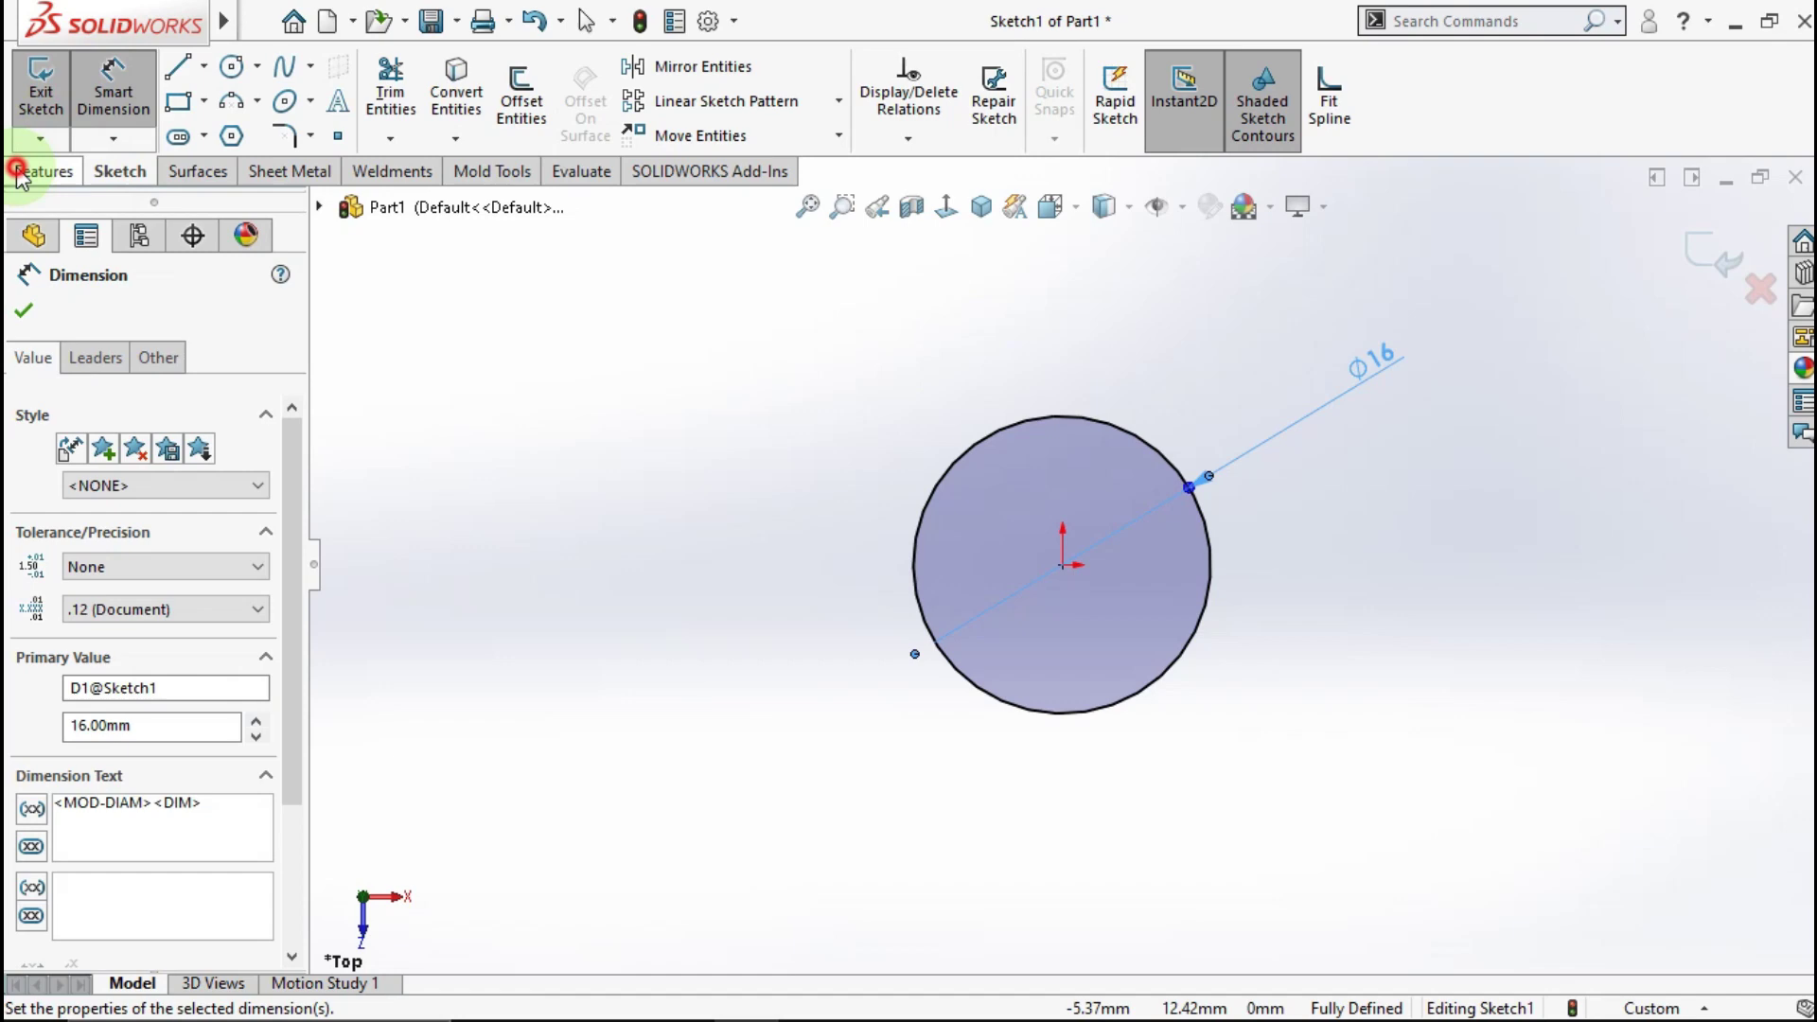
Step: Extrude the circle sketch as a blind boss 6 mm deep
{"action": "left_click", "coordinate": [20, 172]}
{"action": "left_click", "coordinate": [52, 104]}
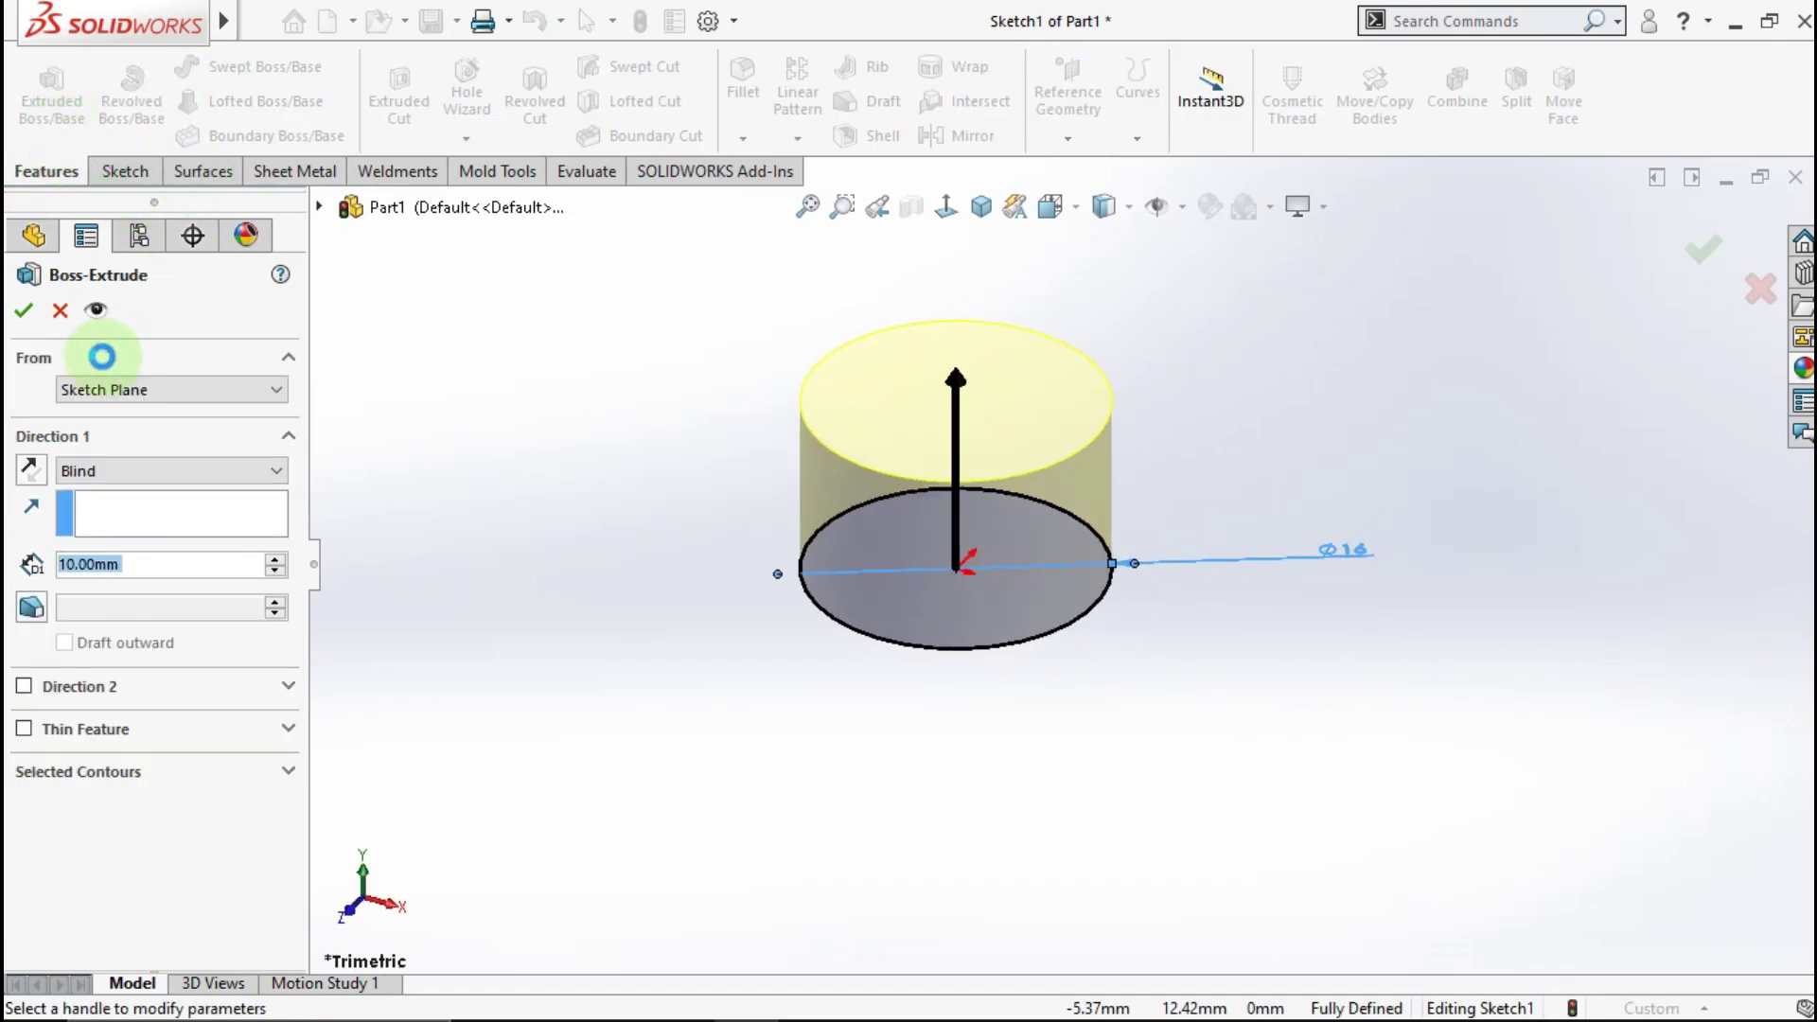
{"action": "type", "text": "6"}
{"action": "key", "text": "Return"}
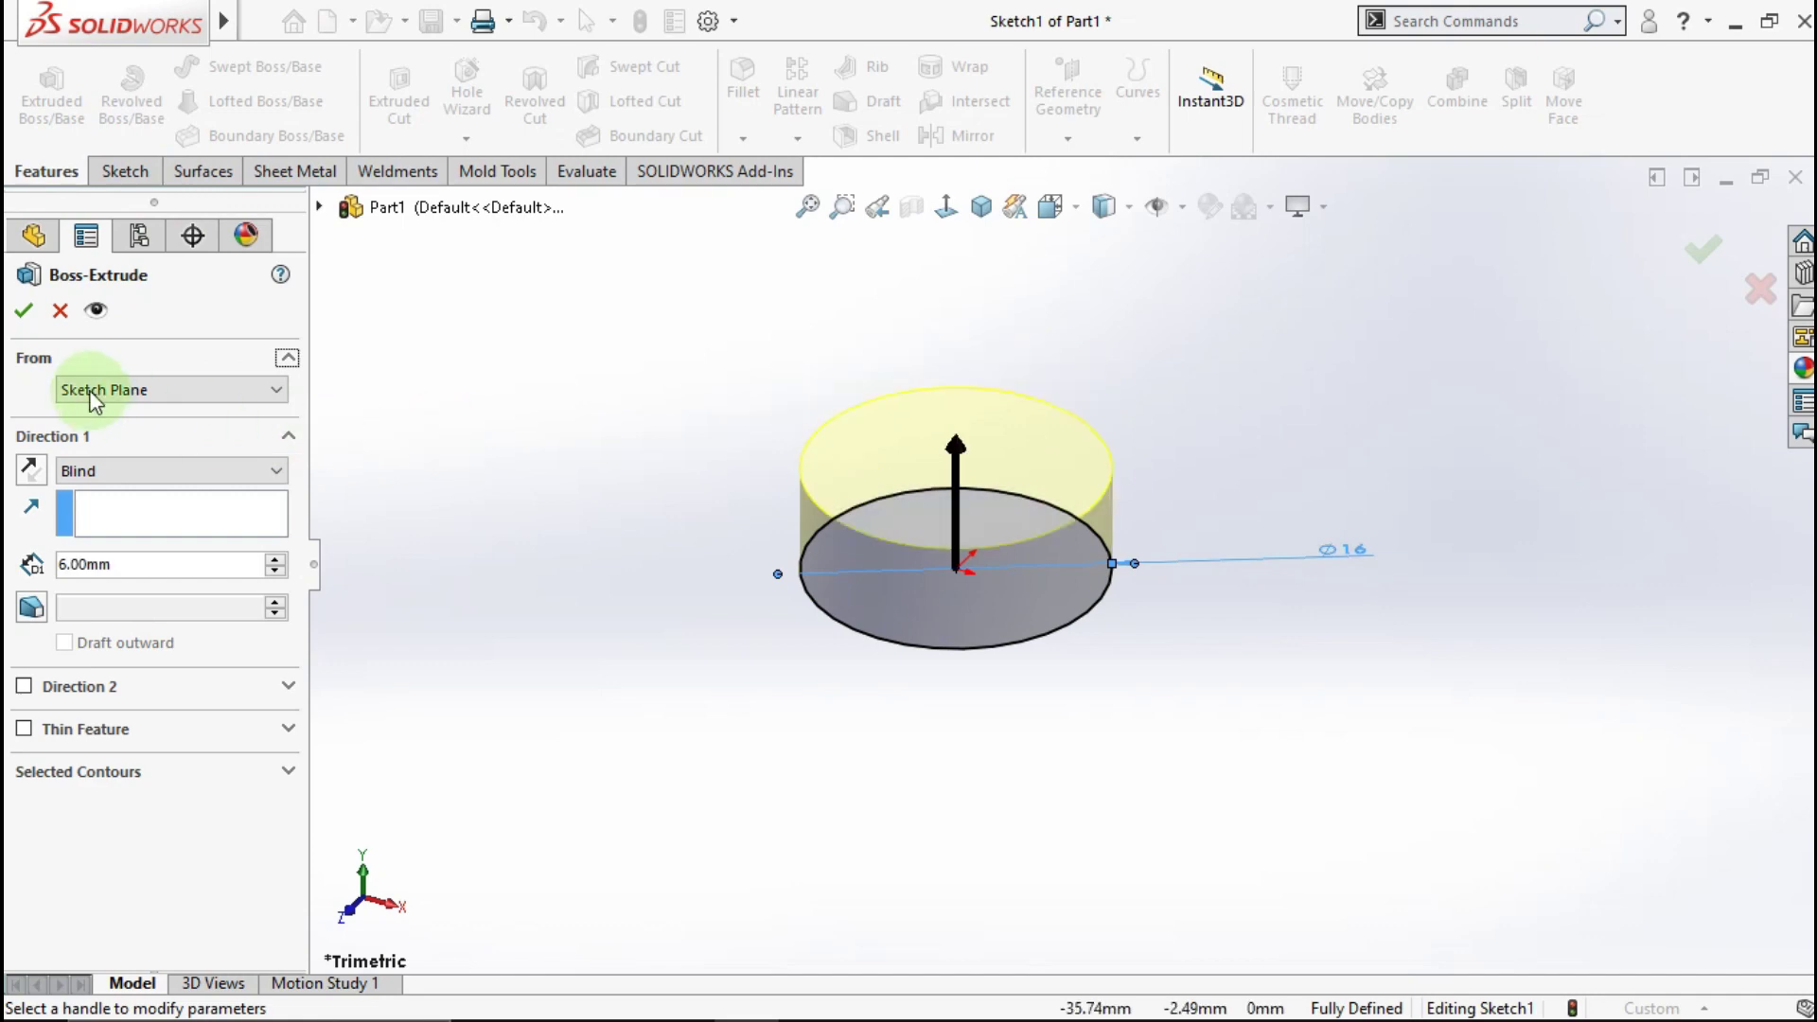
{"action": "left_click", "coordinate": [25, 314]}
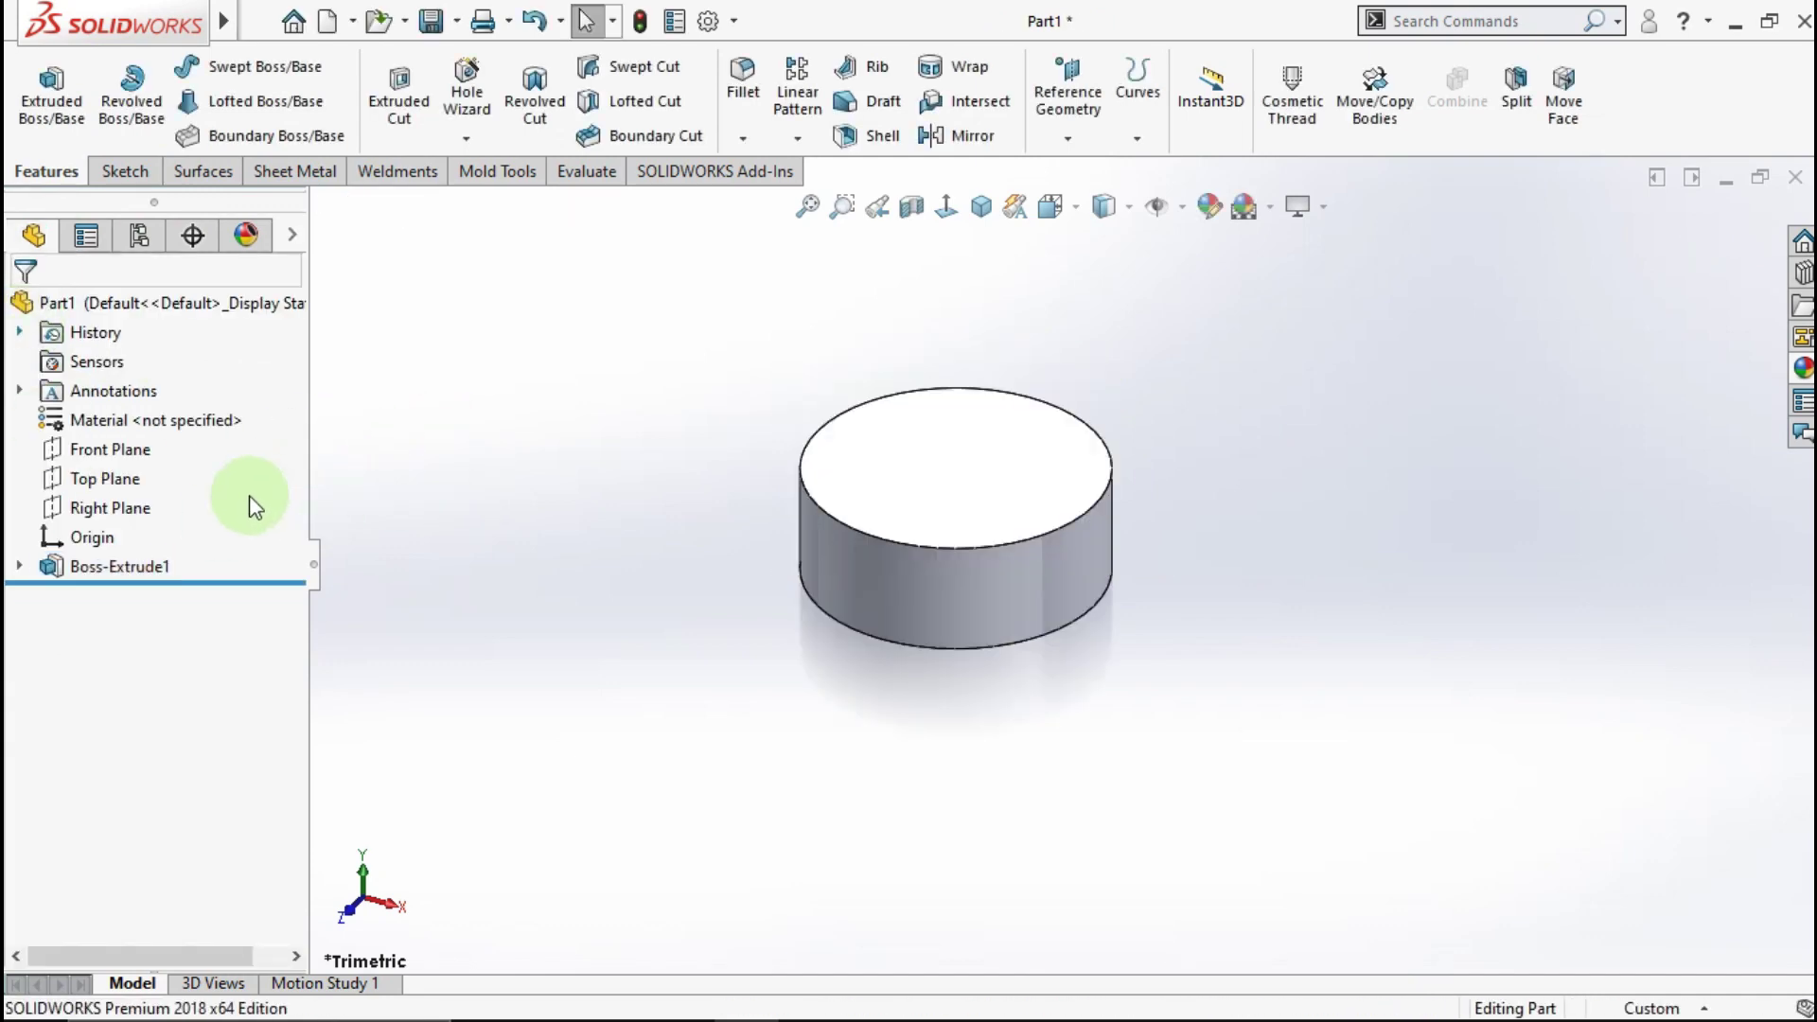
Step: Start a sketch on the Front Plane and draw a vertical centerline from the origin up to the disc's top edge
{"action": "left_click", "coordinate": [133, 450]}
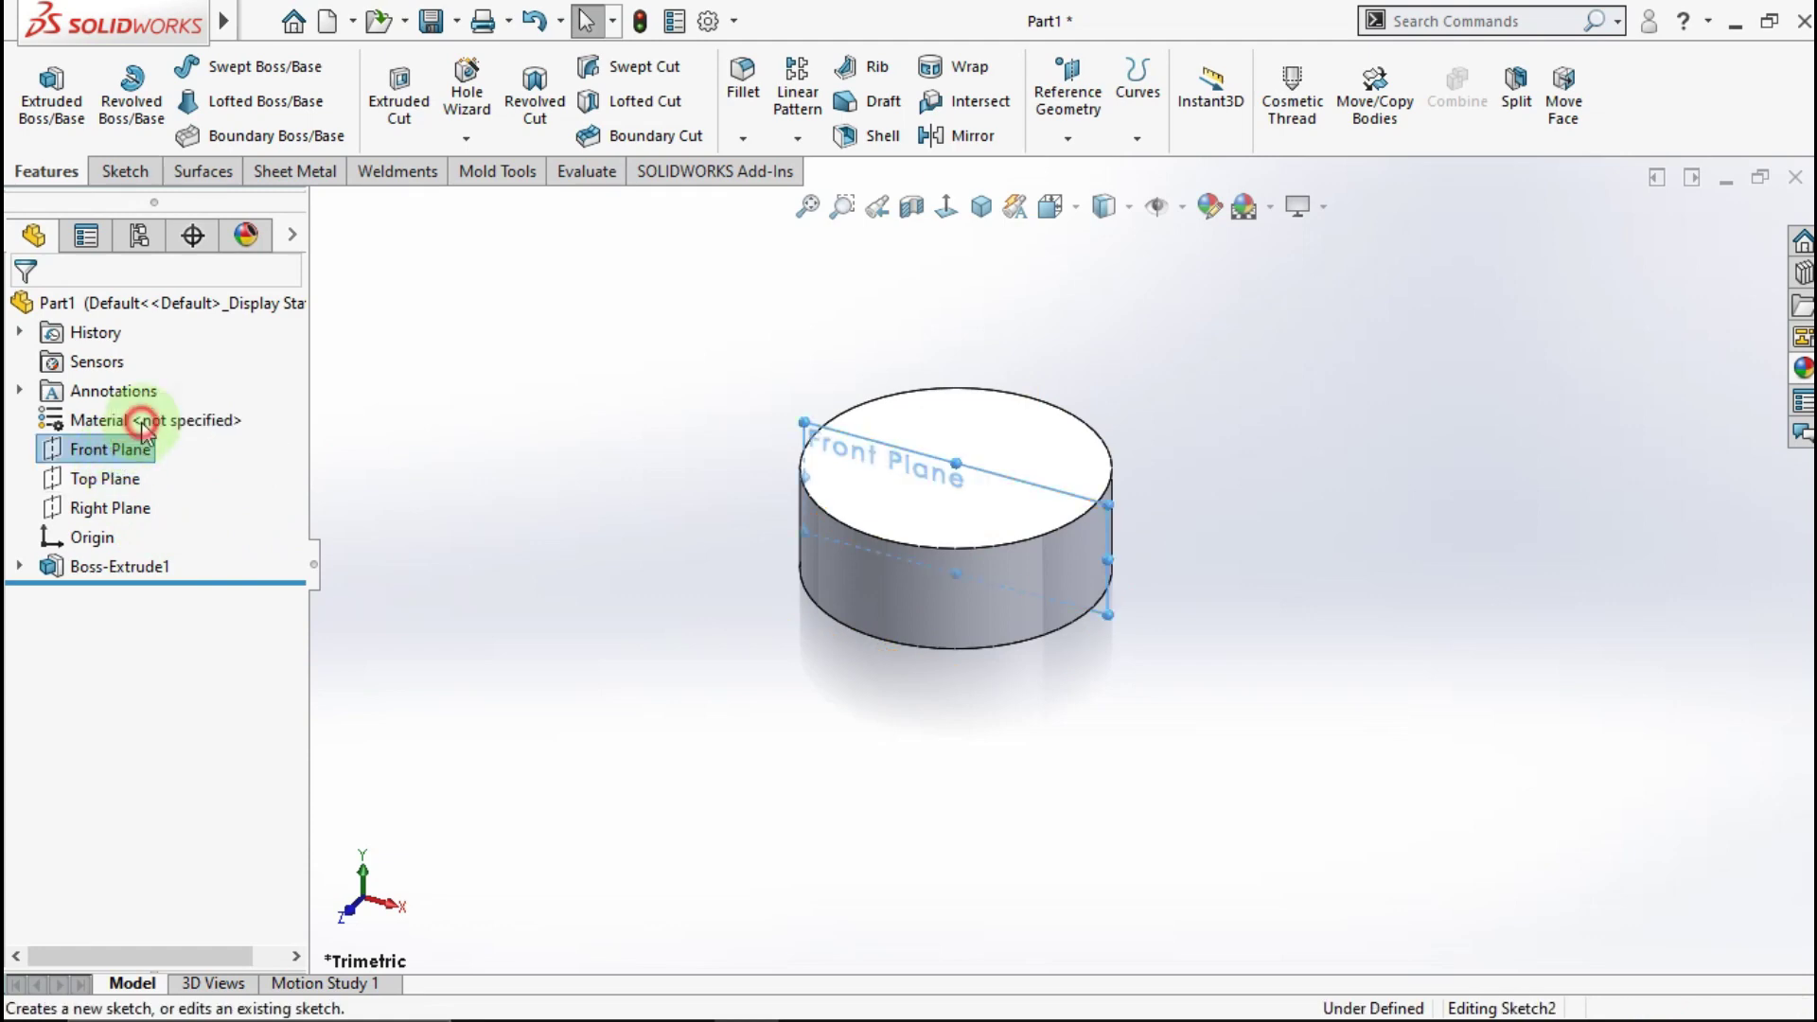
{"action": "left_click", "coordinate": [136, 416]}
{"action": "left_click", "coordinate": [946, 203]}
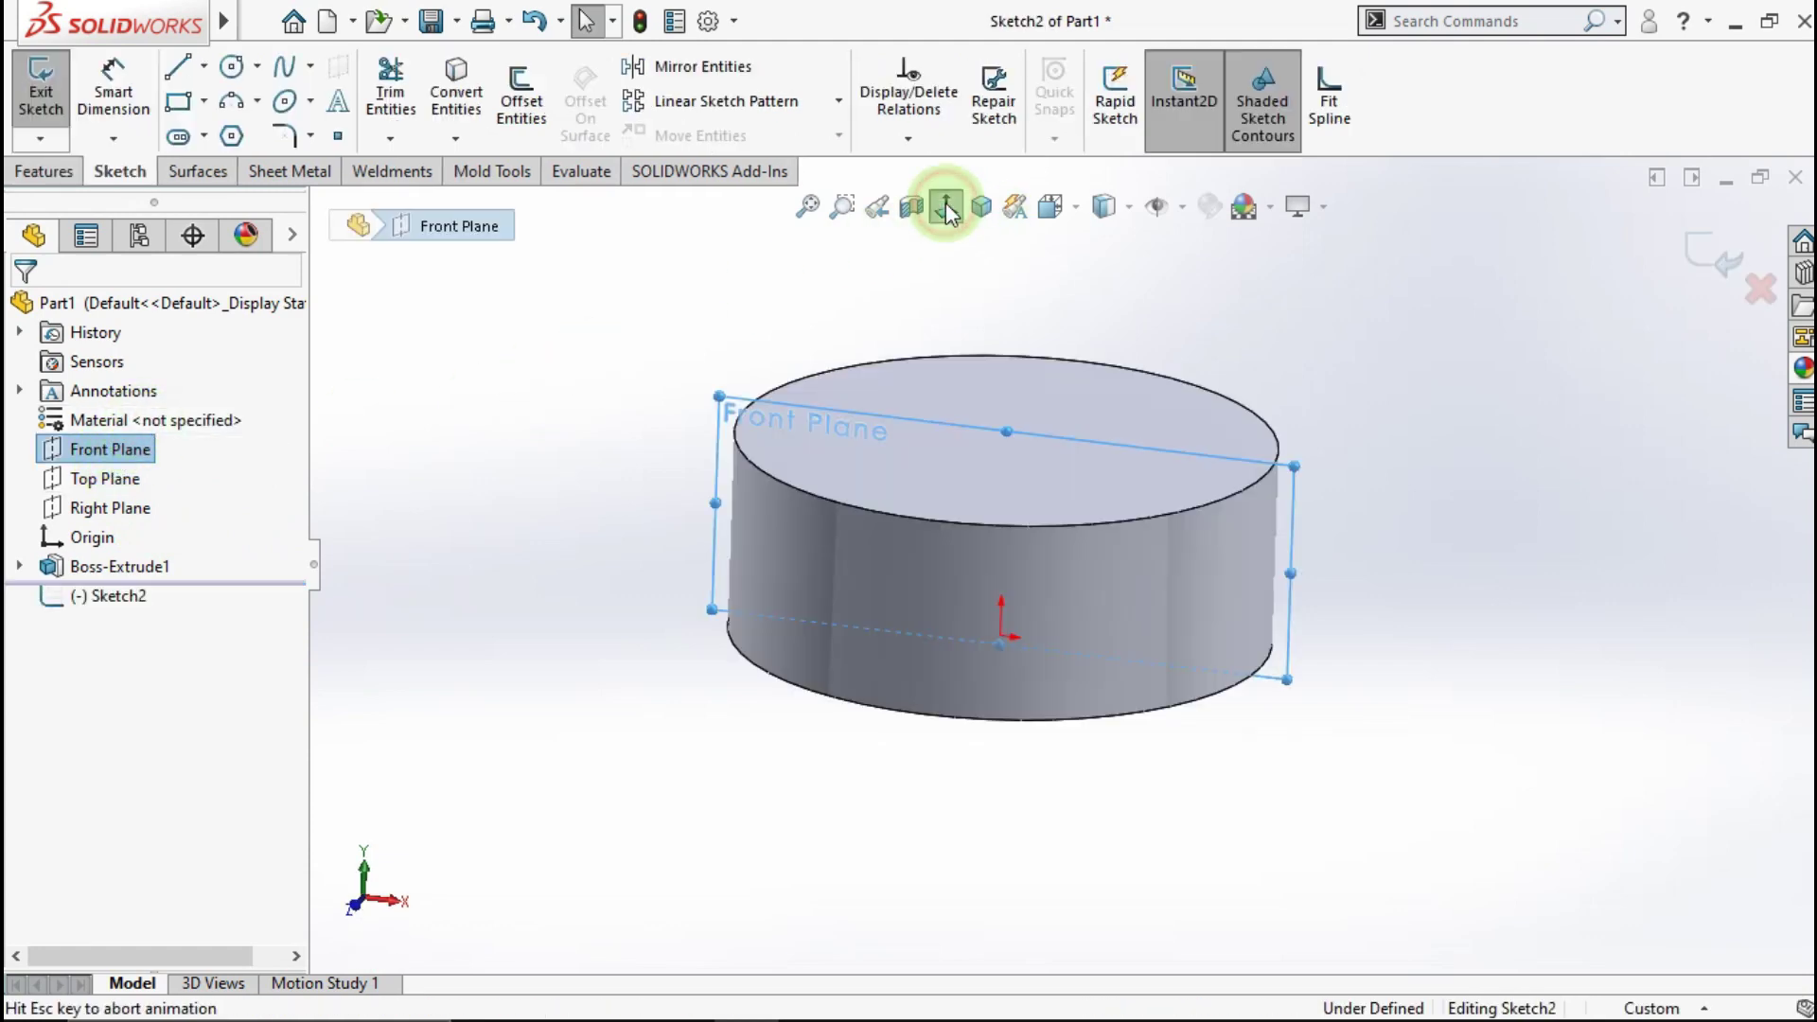
{"action": "left_click", "coordinate": [508, 445]}
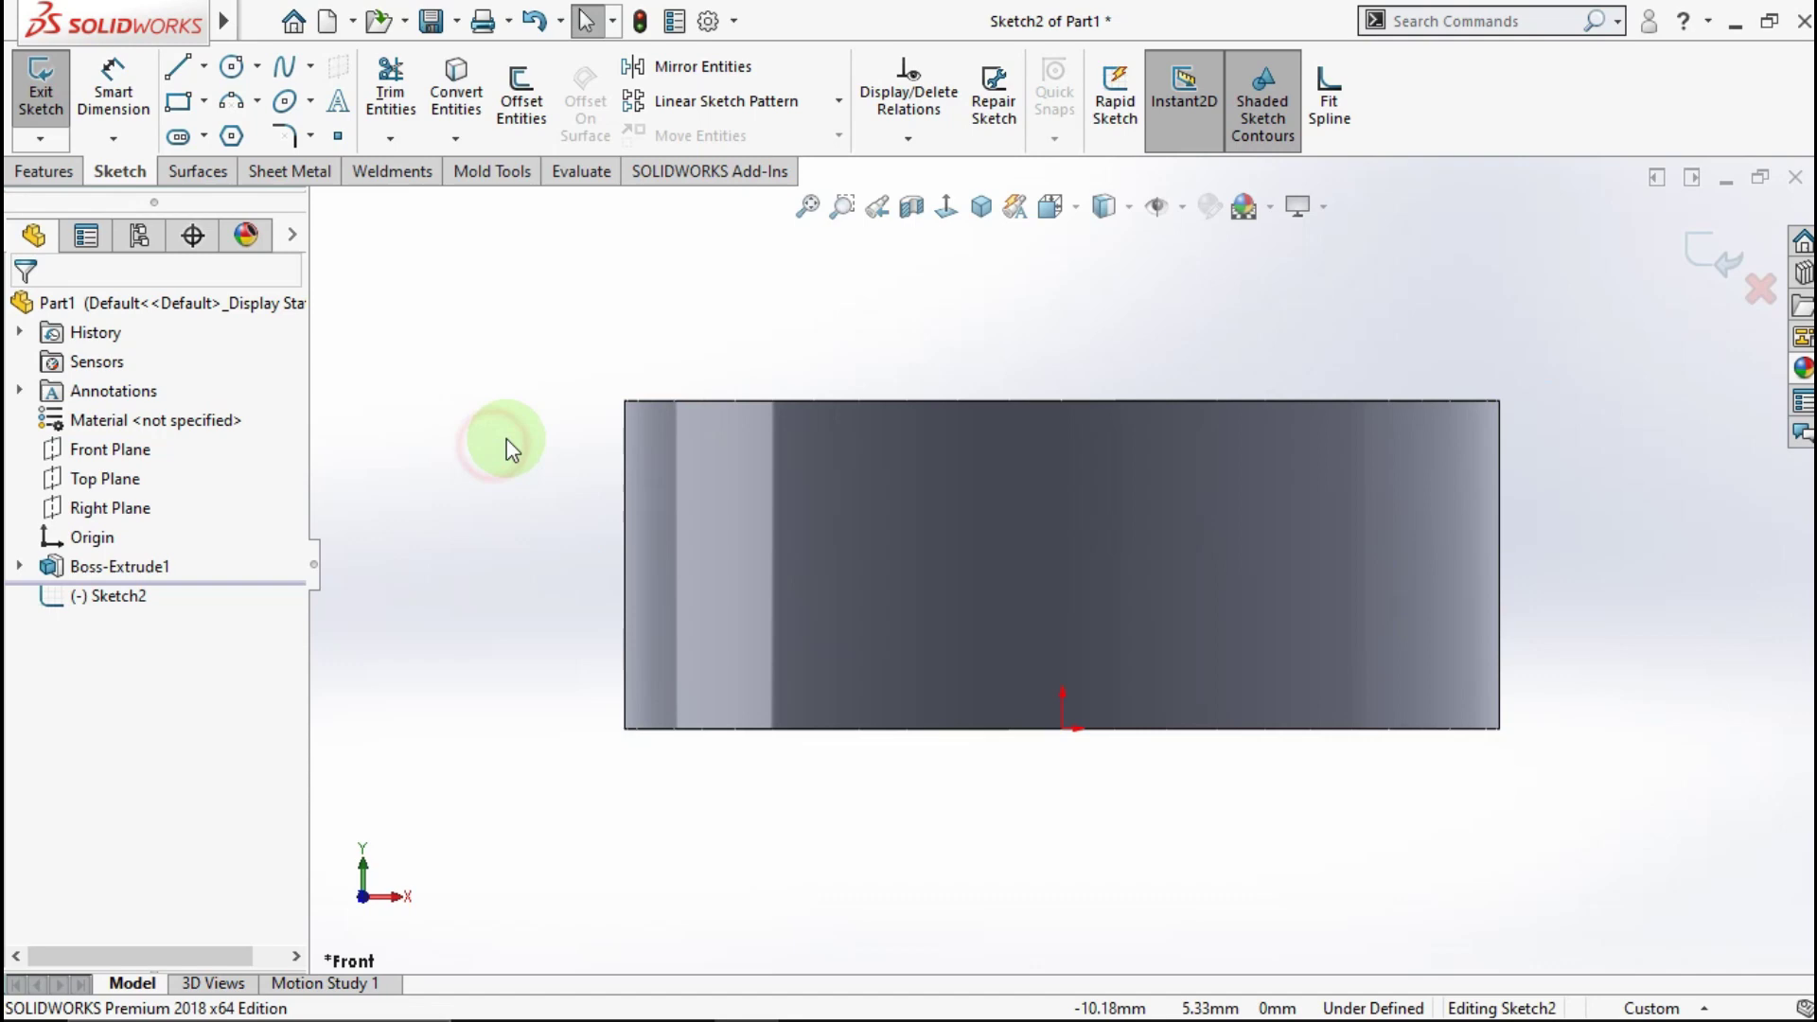
{"action": "left_click", "coordinate": [204, 66]}
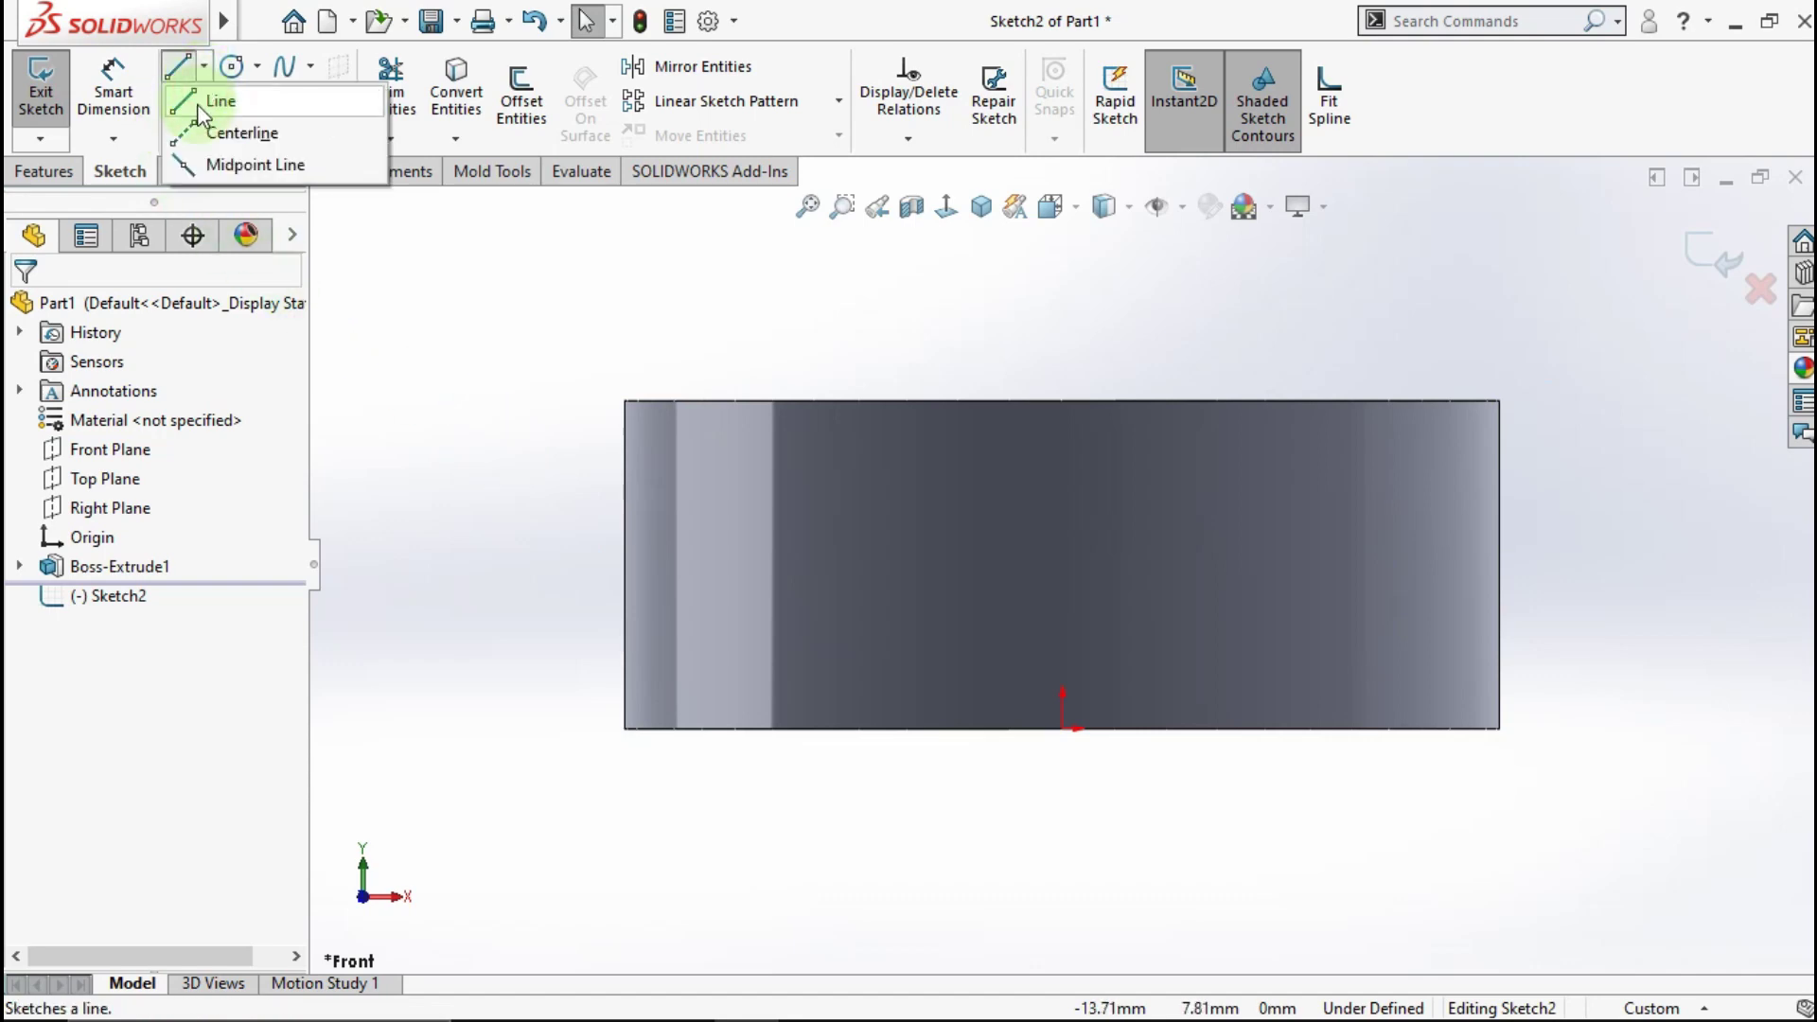
{"action": "left_click", "coordinate": [216, 142]}
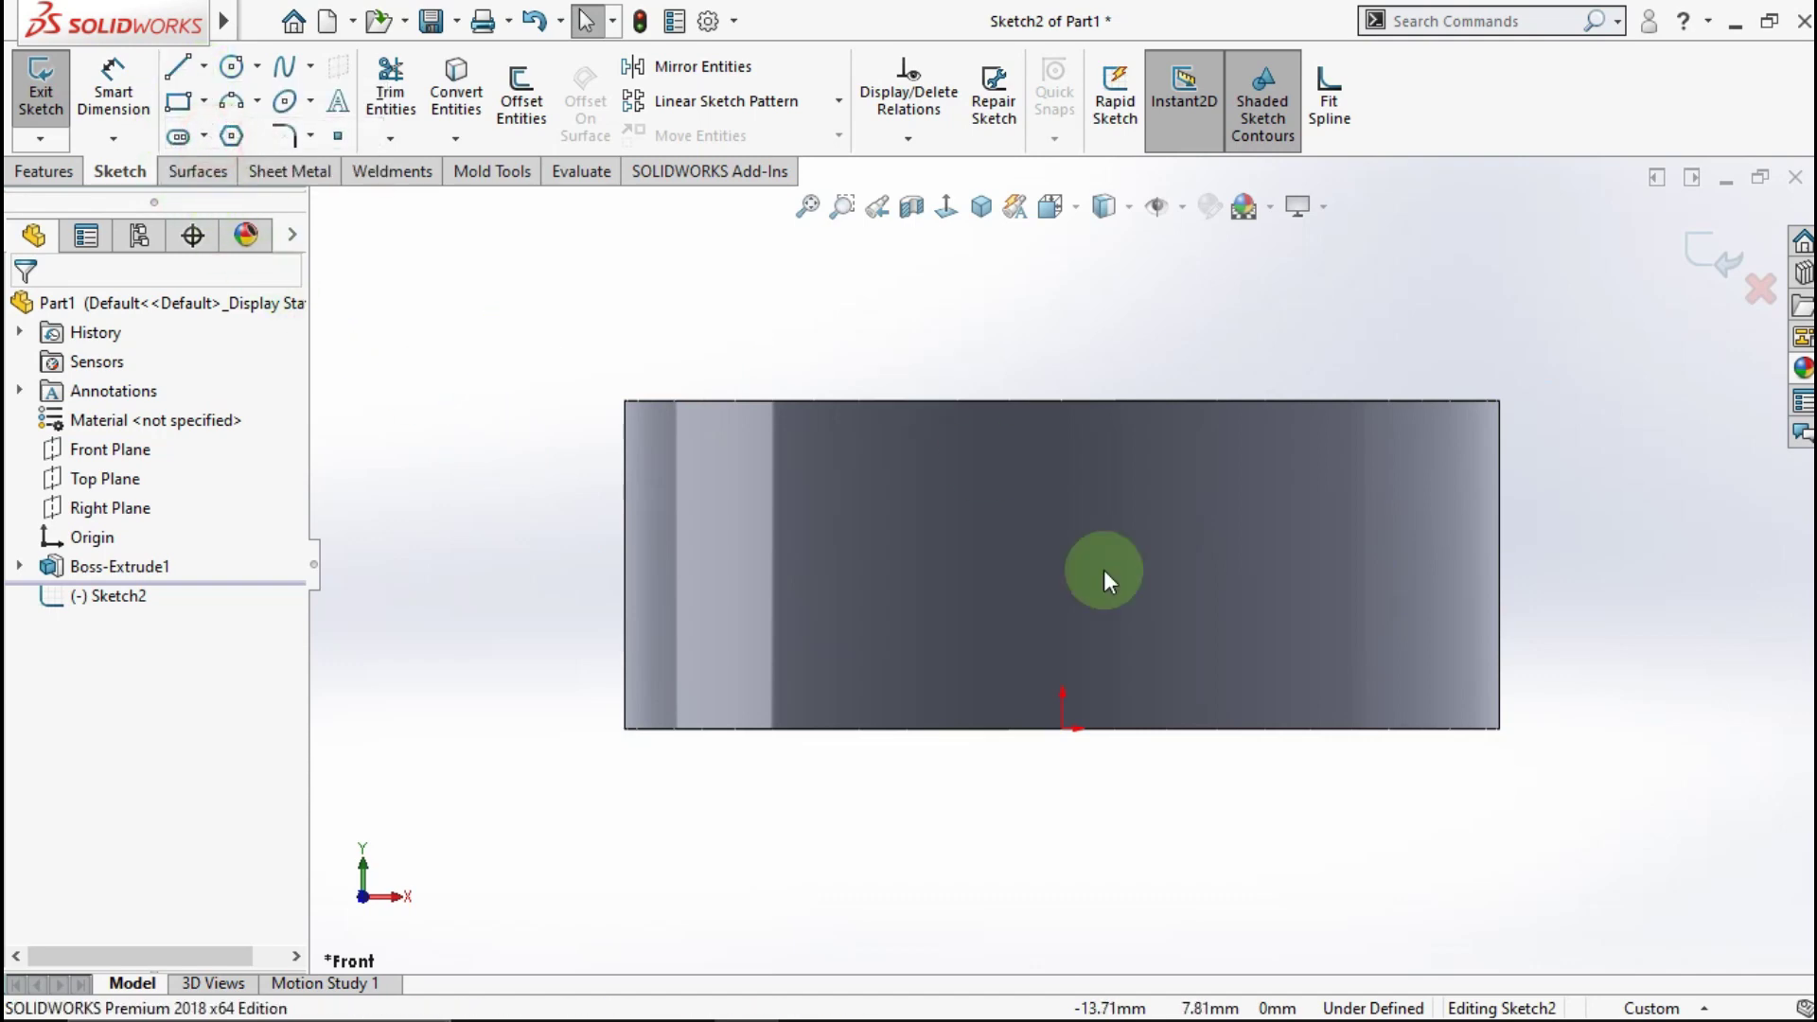
{"action": "left_click", "coordinate": [1064, 728]}
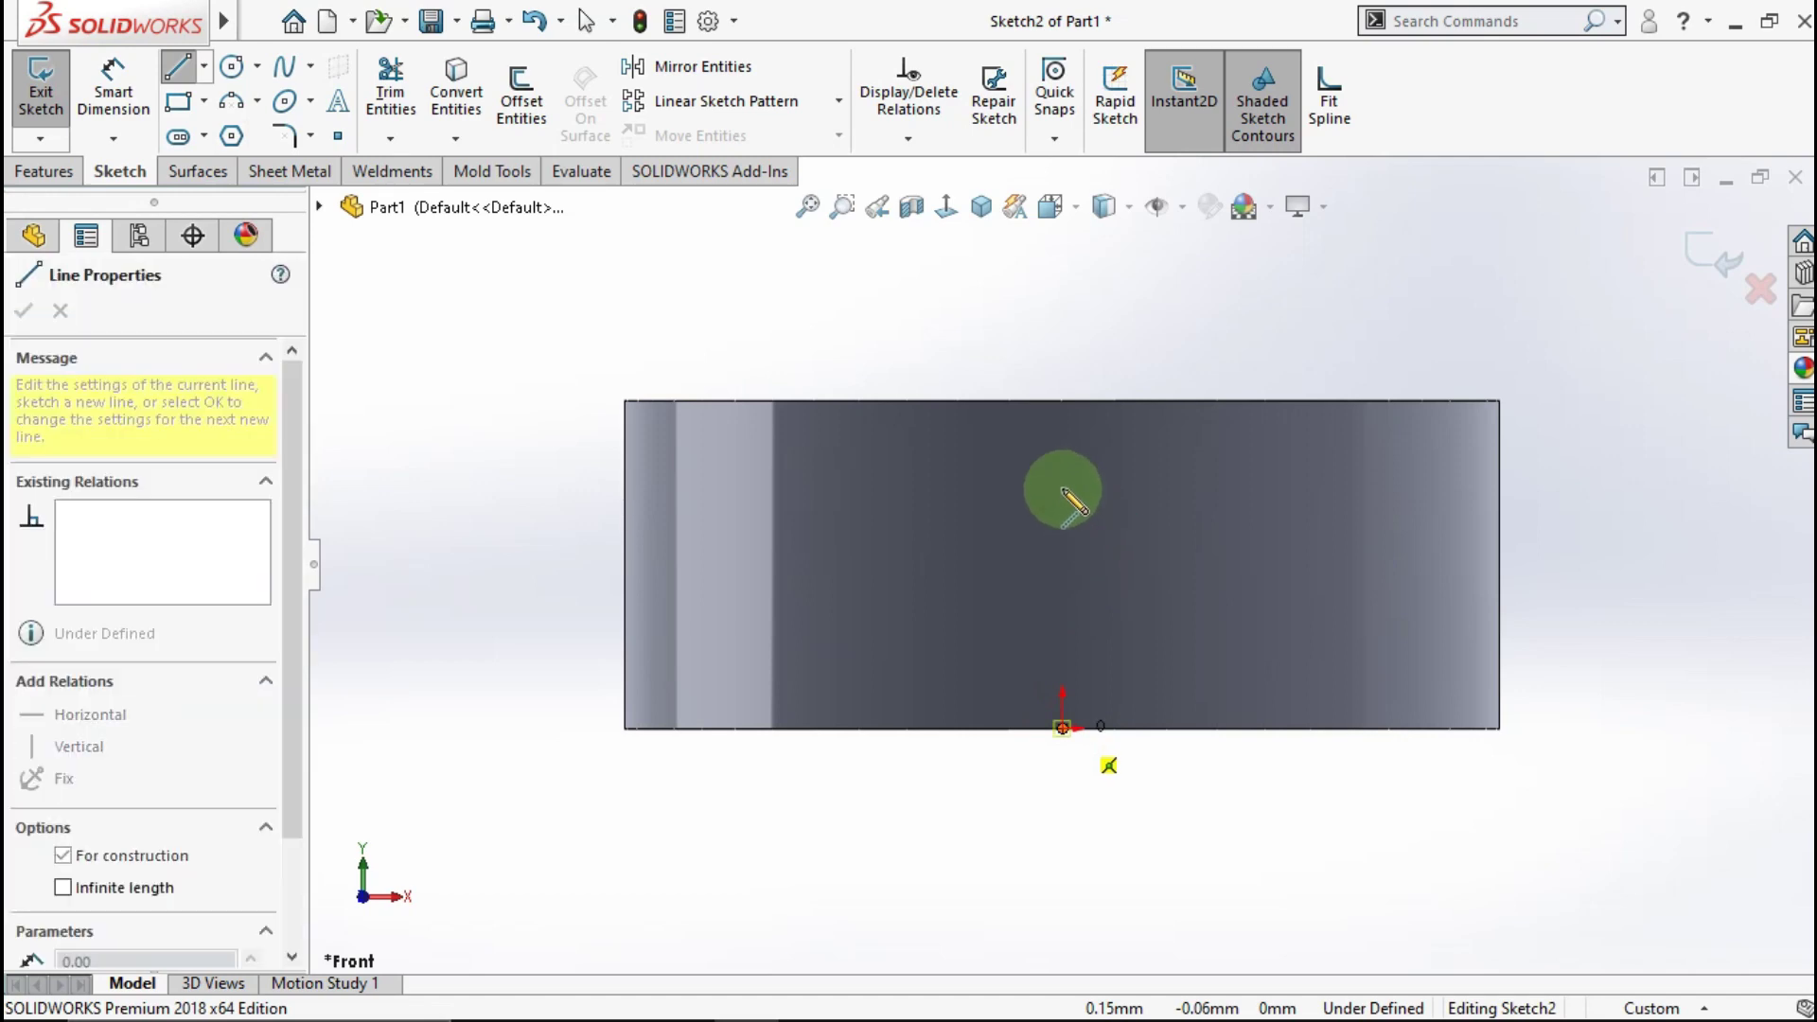
{"action": "left_click", "coordinate": [1060, 399]}
{"action": "key", "text": "Escape"}
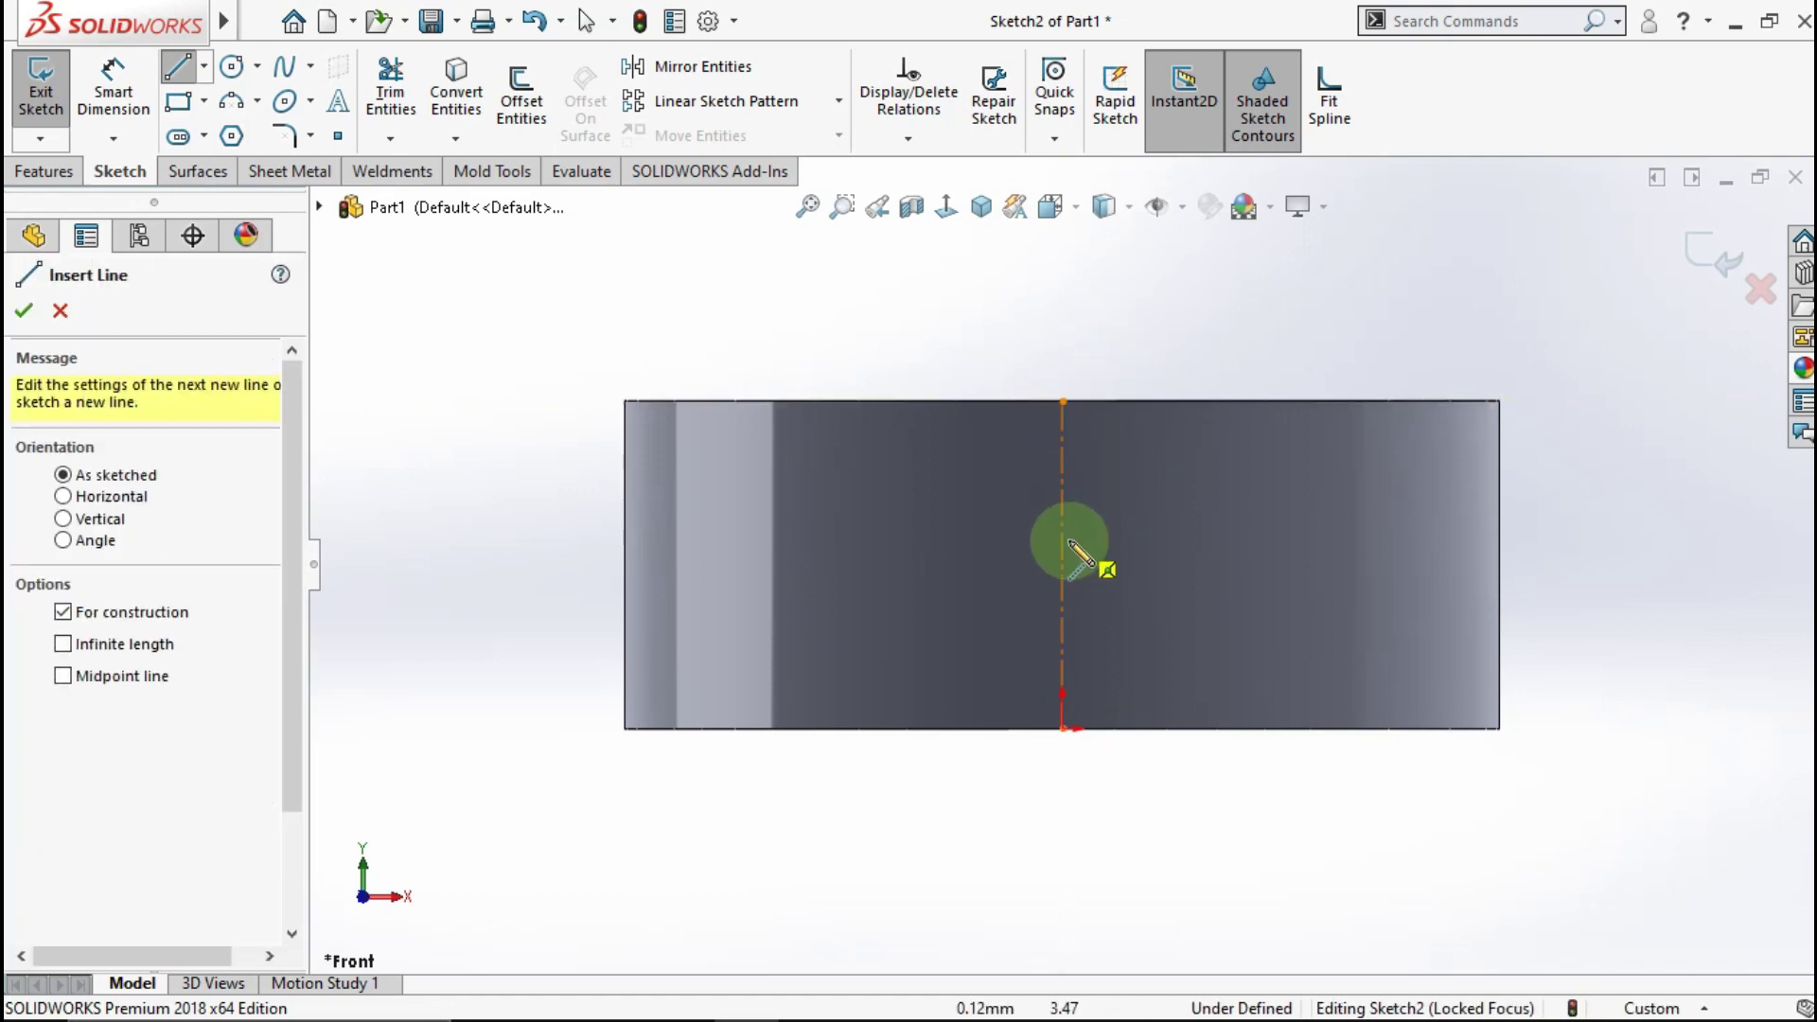
Step: Draw a slanted centerline about 8.3 mm long from the vertical centerline's midpoint up to the disc's left side edge
{"action": "left_click", "coordinate": [1061, 566]}
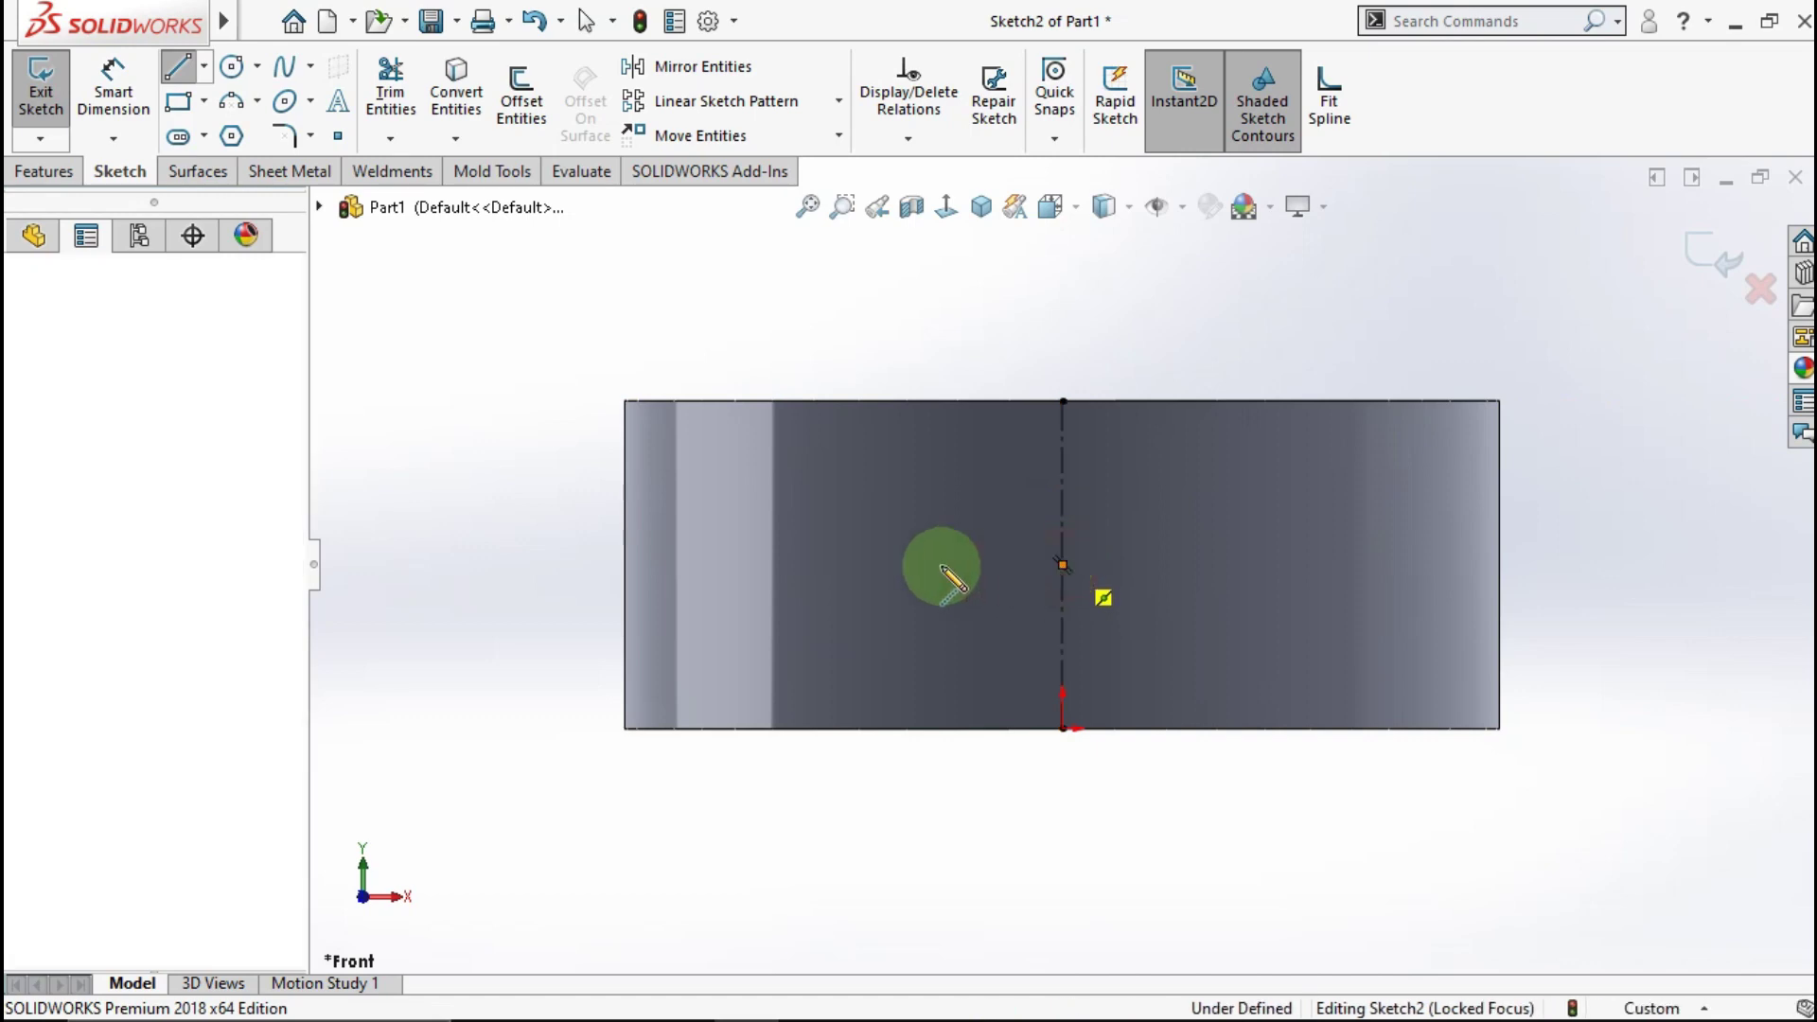
{"action": "left_click", "coordinate": [622, 455]}
{"action": "double_click", "coordinate": [559, 507]}
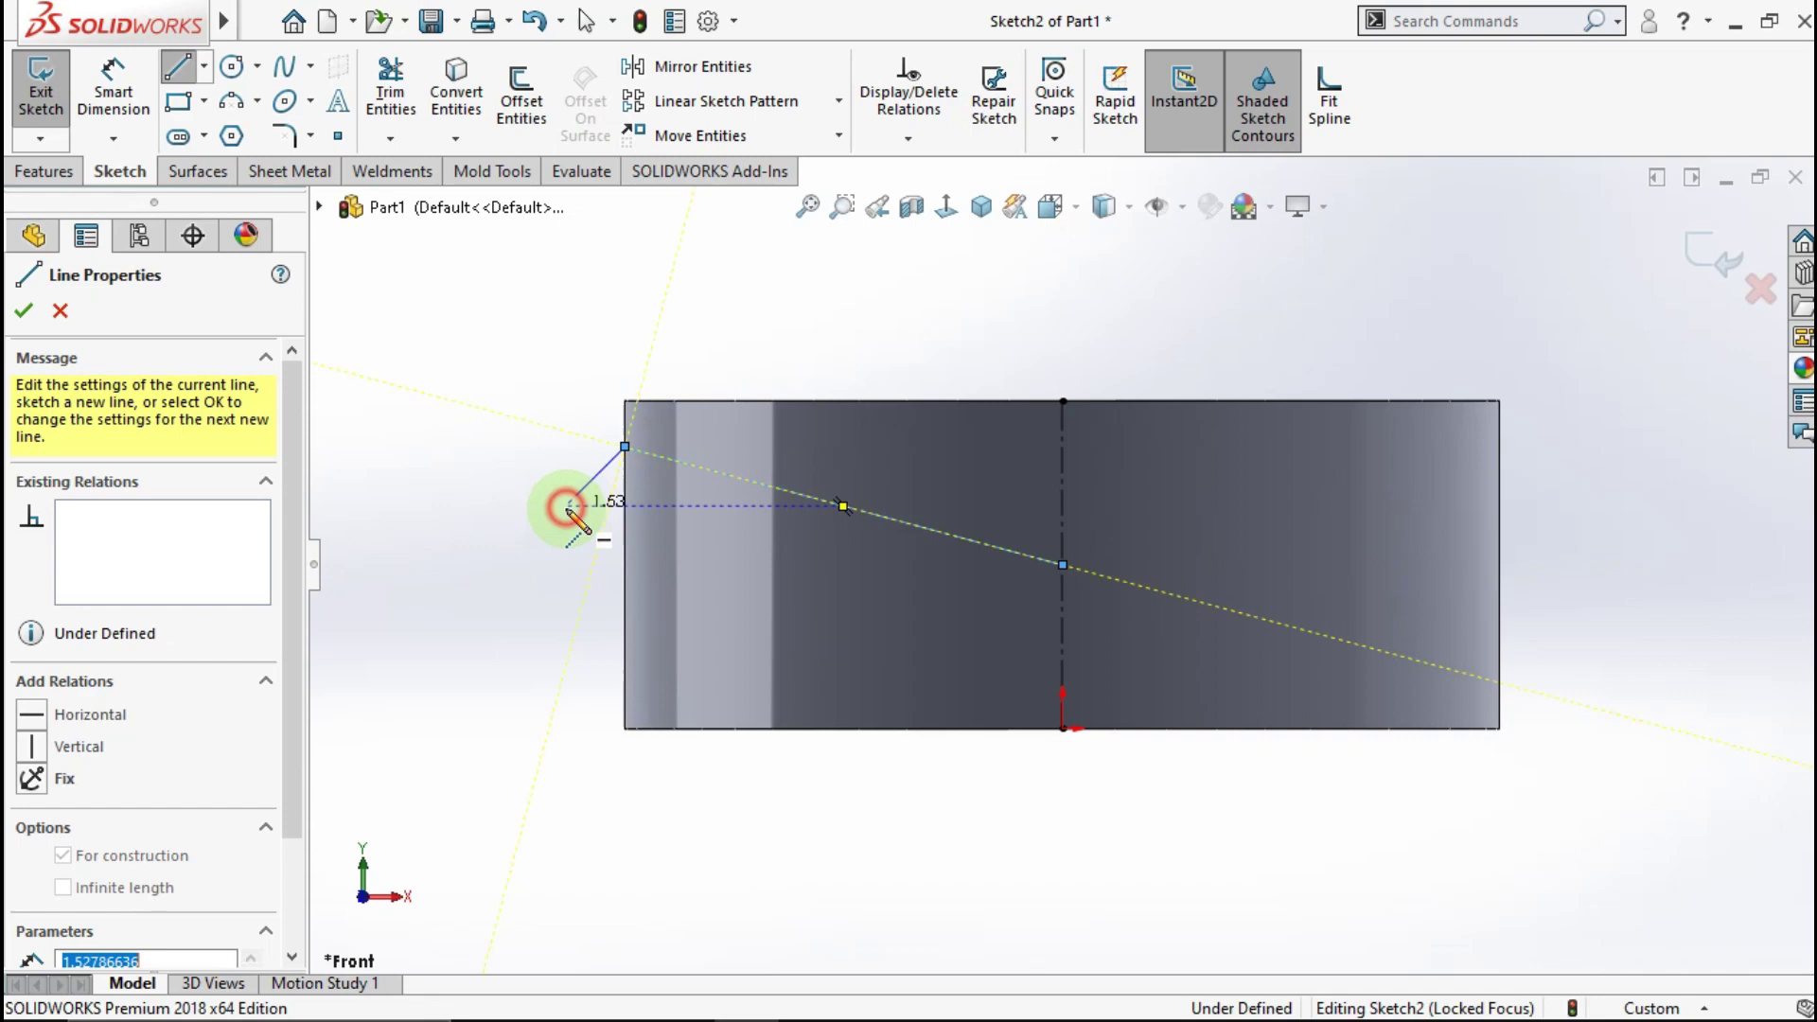
Step: Dimension the angle between the slanted and vertical centerlines as 74 degrees and exit the sketch
{"action": "left_click", "coordinate": [111, 107]}
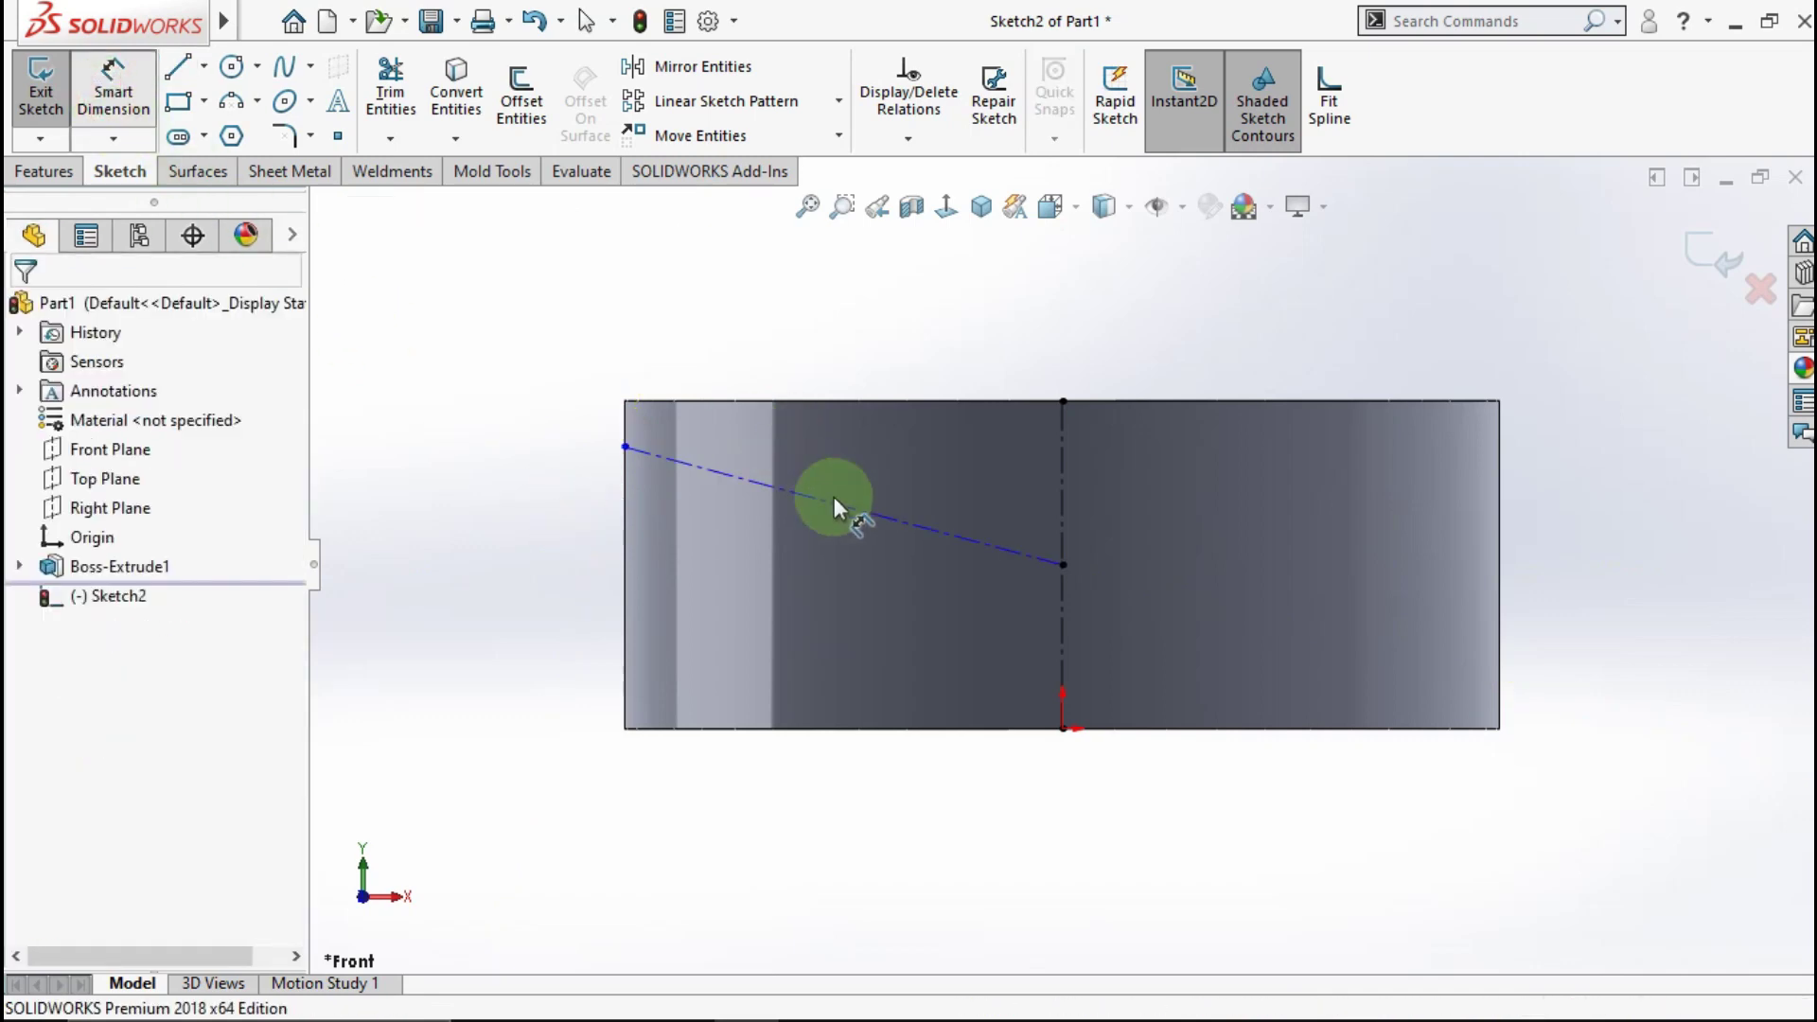
{"action": "left_click", "coordinate": [856, 512]}
{"action": "left_click", "coordinate": [1061, 475]}
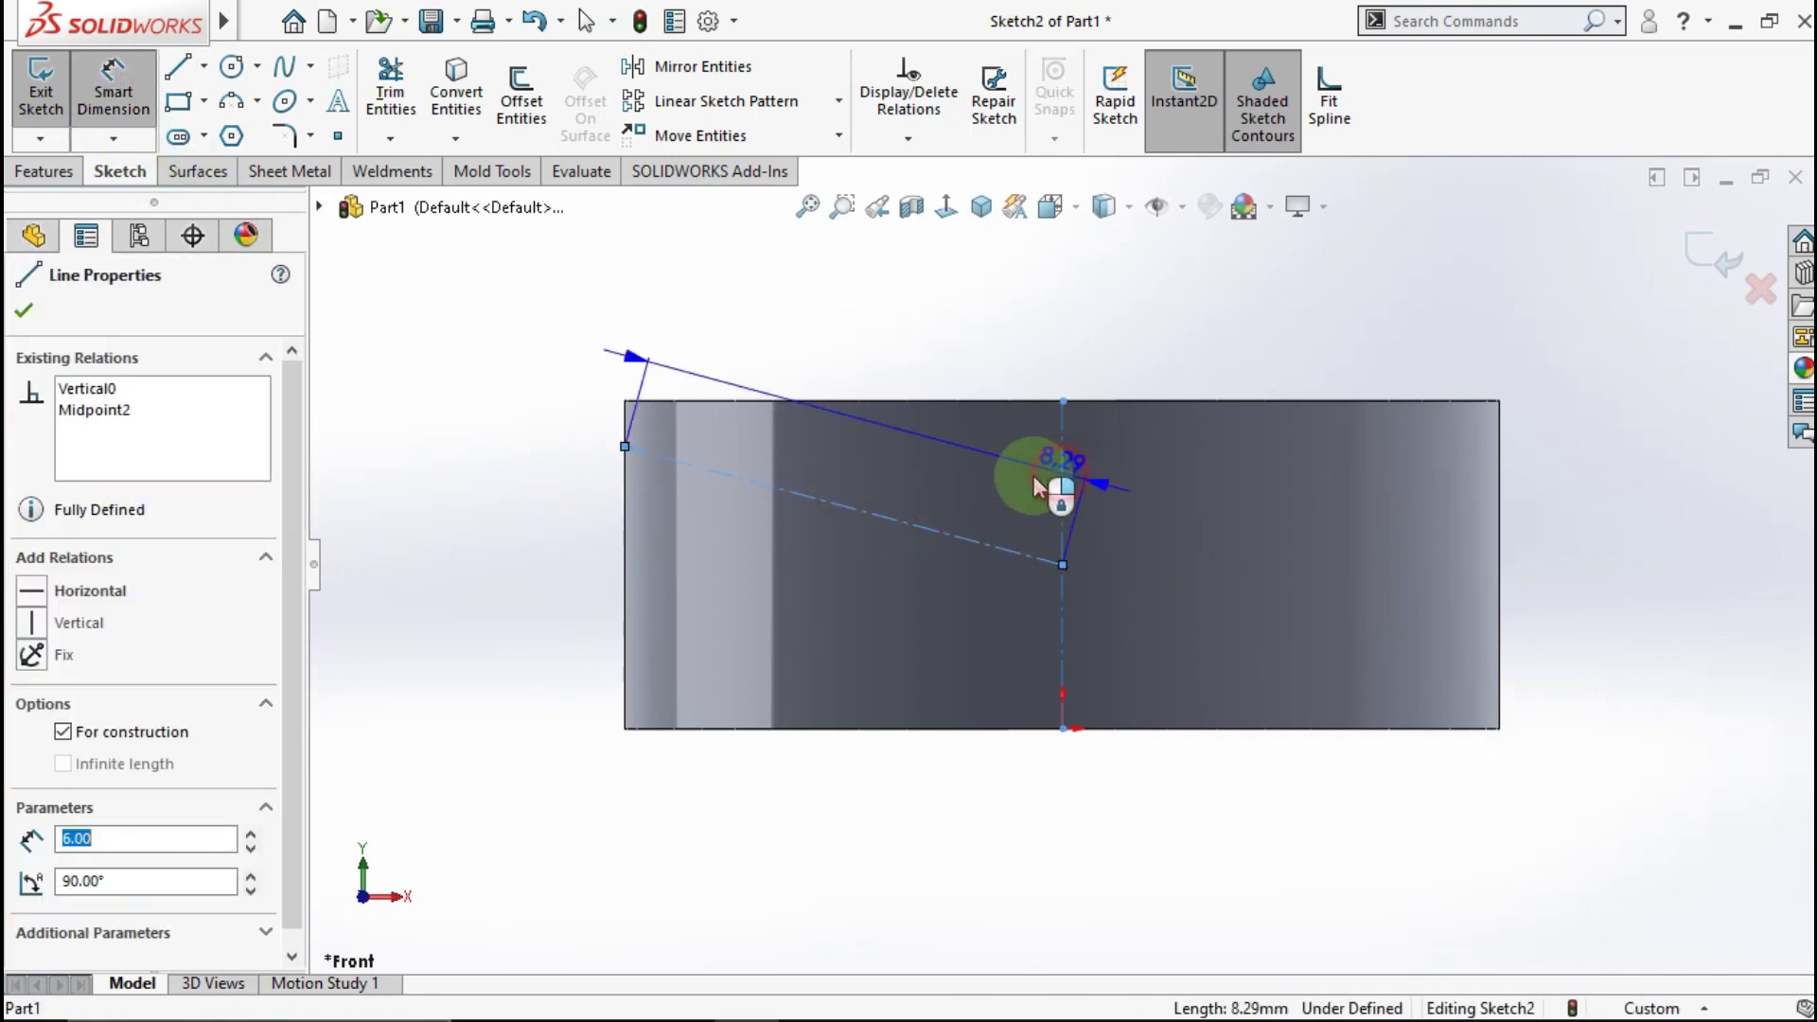
{"action": "left_click", "coordinate": [992, 483]}
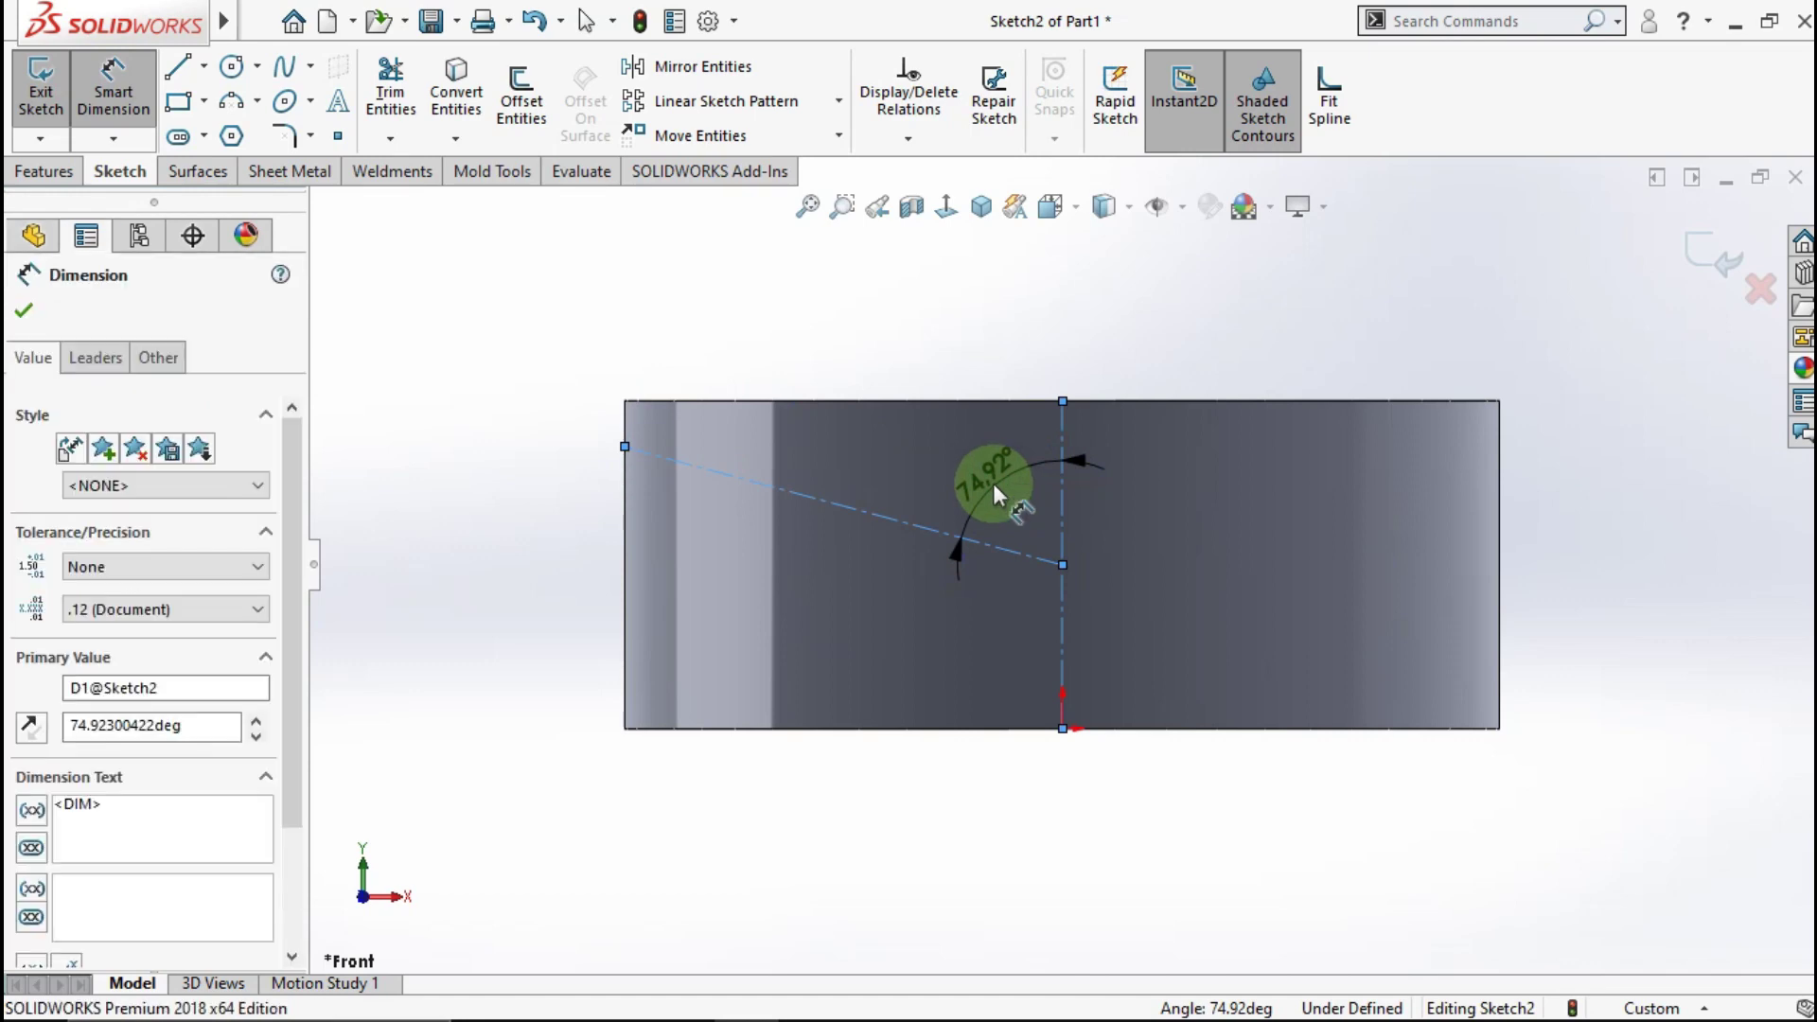
{"action": "type", "text": "74"}
{"action": "left_click", "coordinate": [876, 481]}
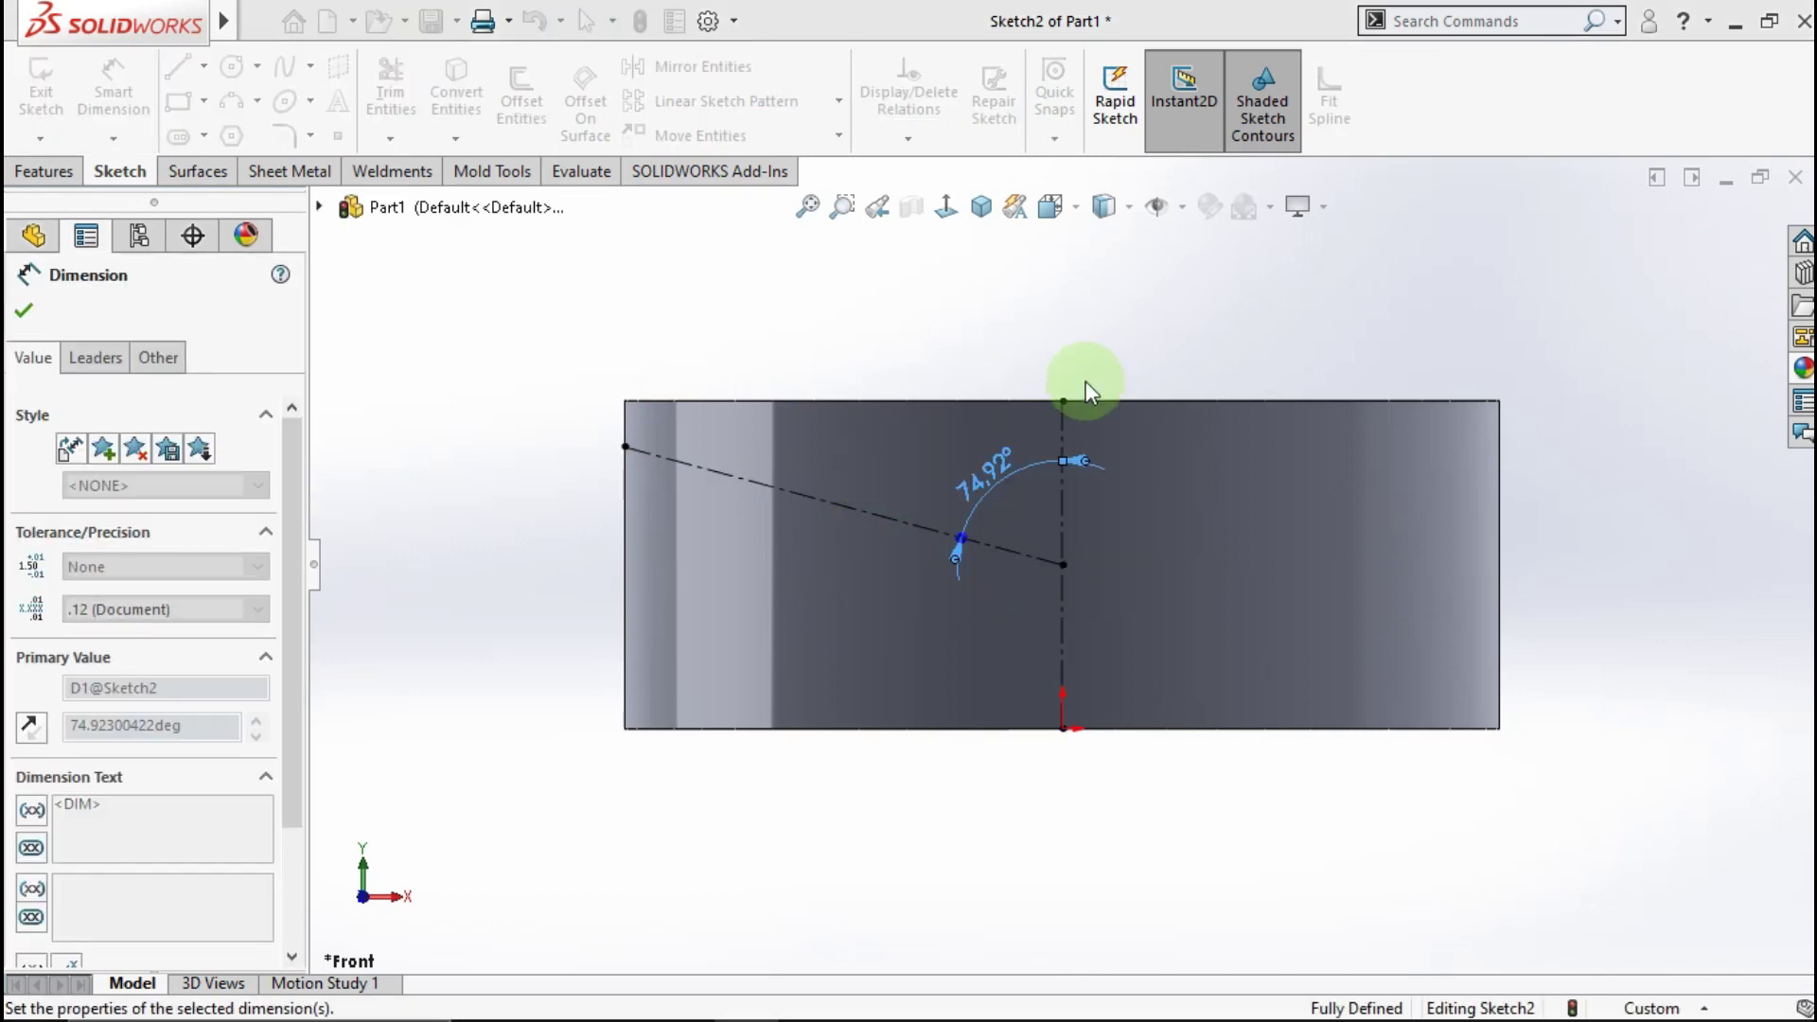
{"action": "left_click", "coordinate": [1172, 356]}
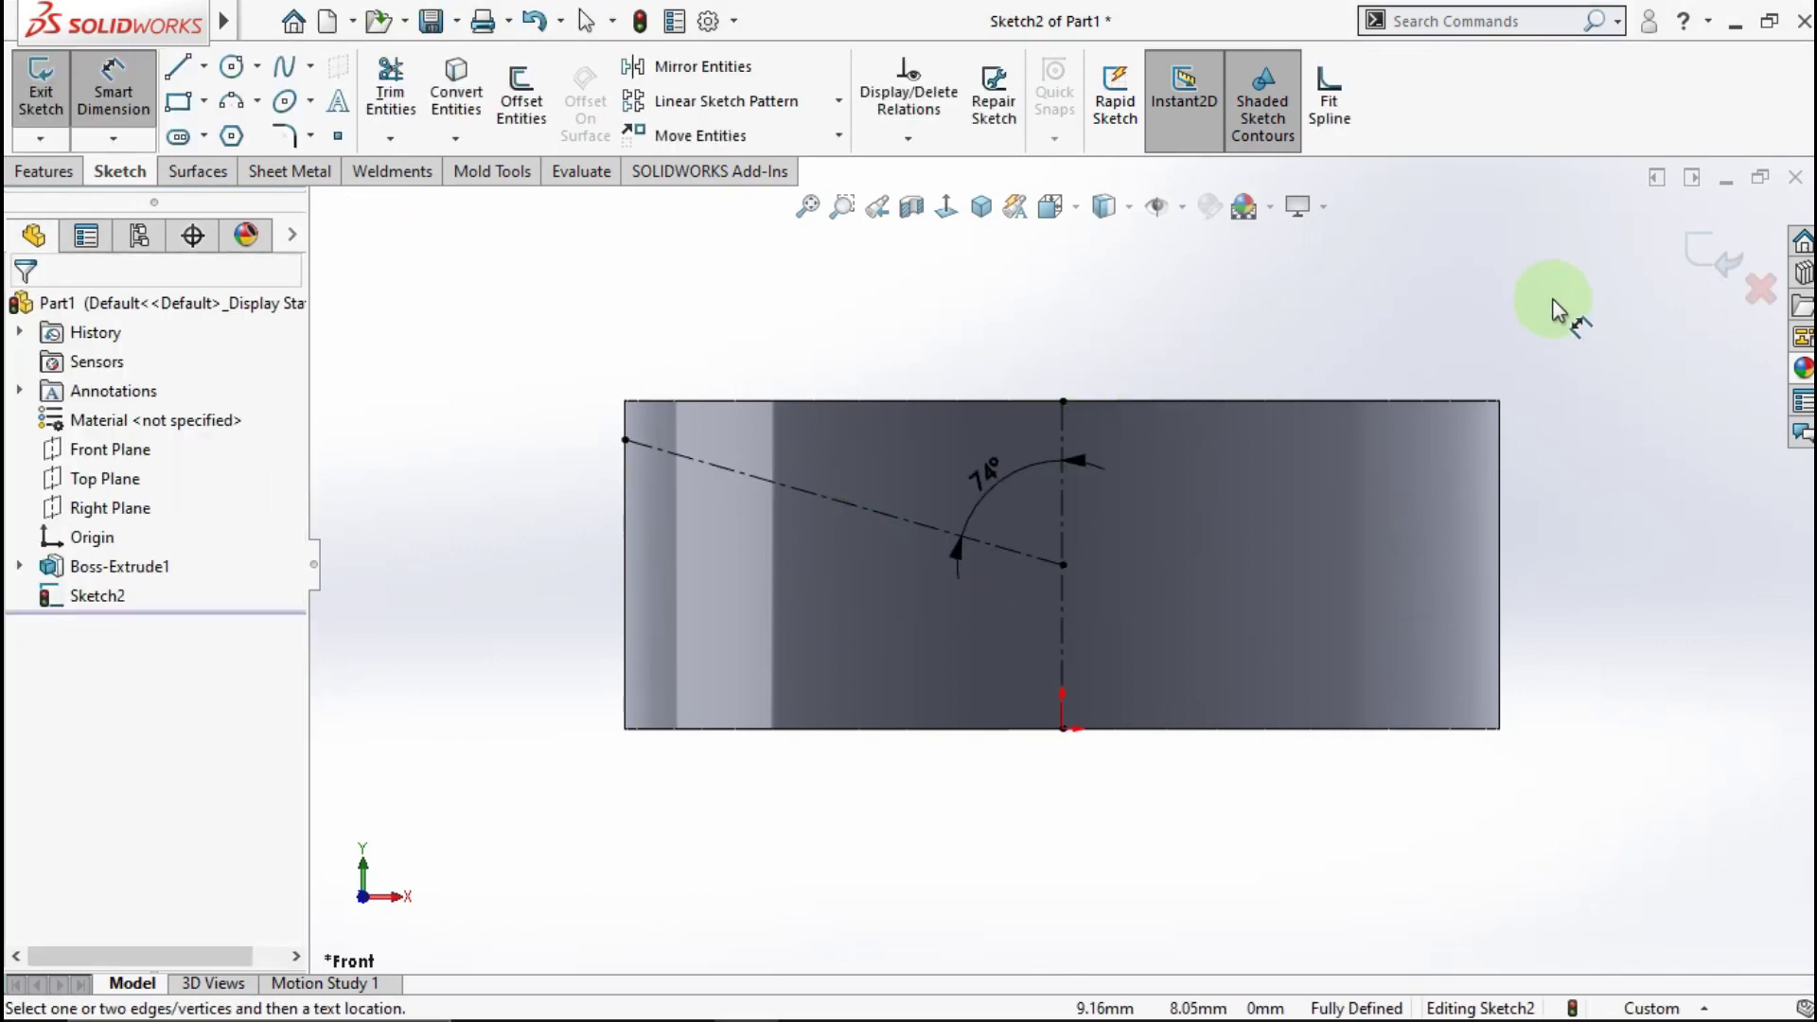
{"action": "left_click", "coordinate": [1676, 257]}
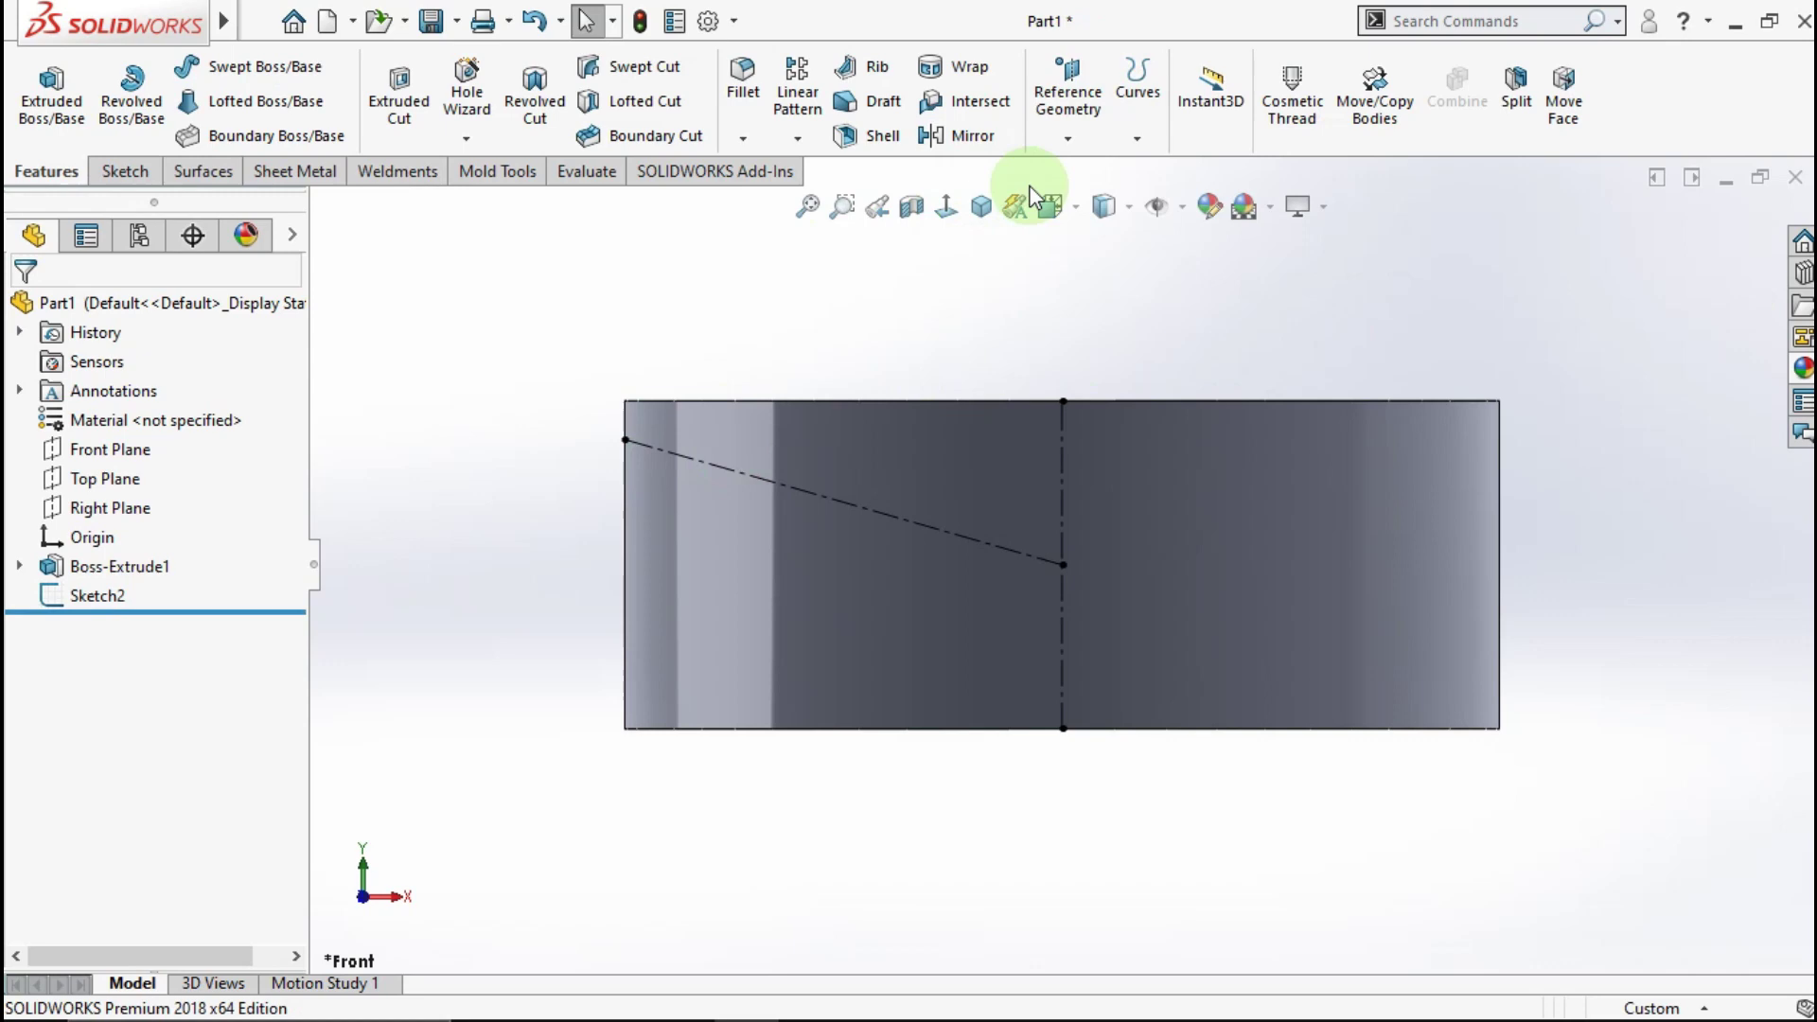
Step: Create a reference plane through the slanted centerline, using the Front Plane as the second reference
{"action": "left_click", "coordinate": [981, 206]}
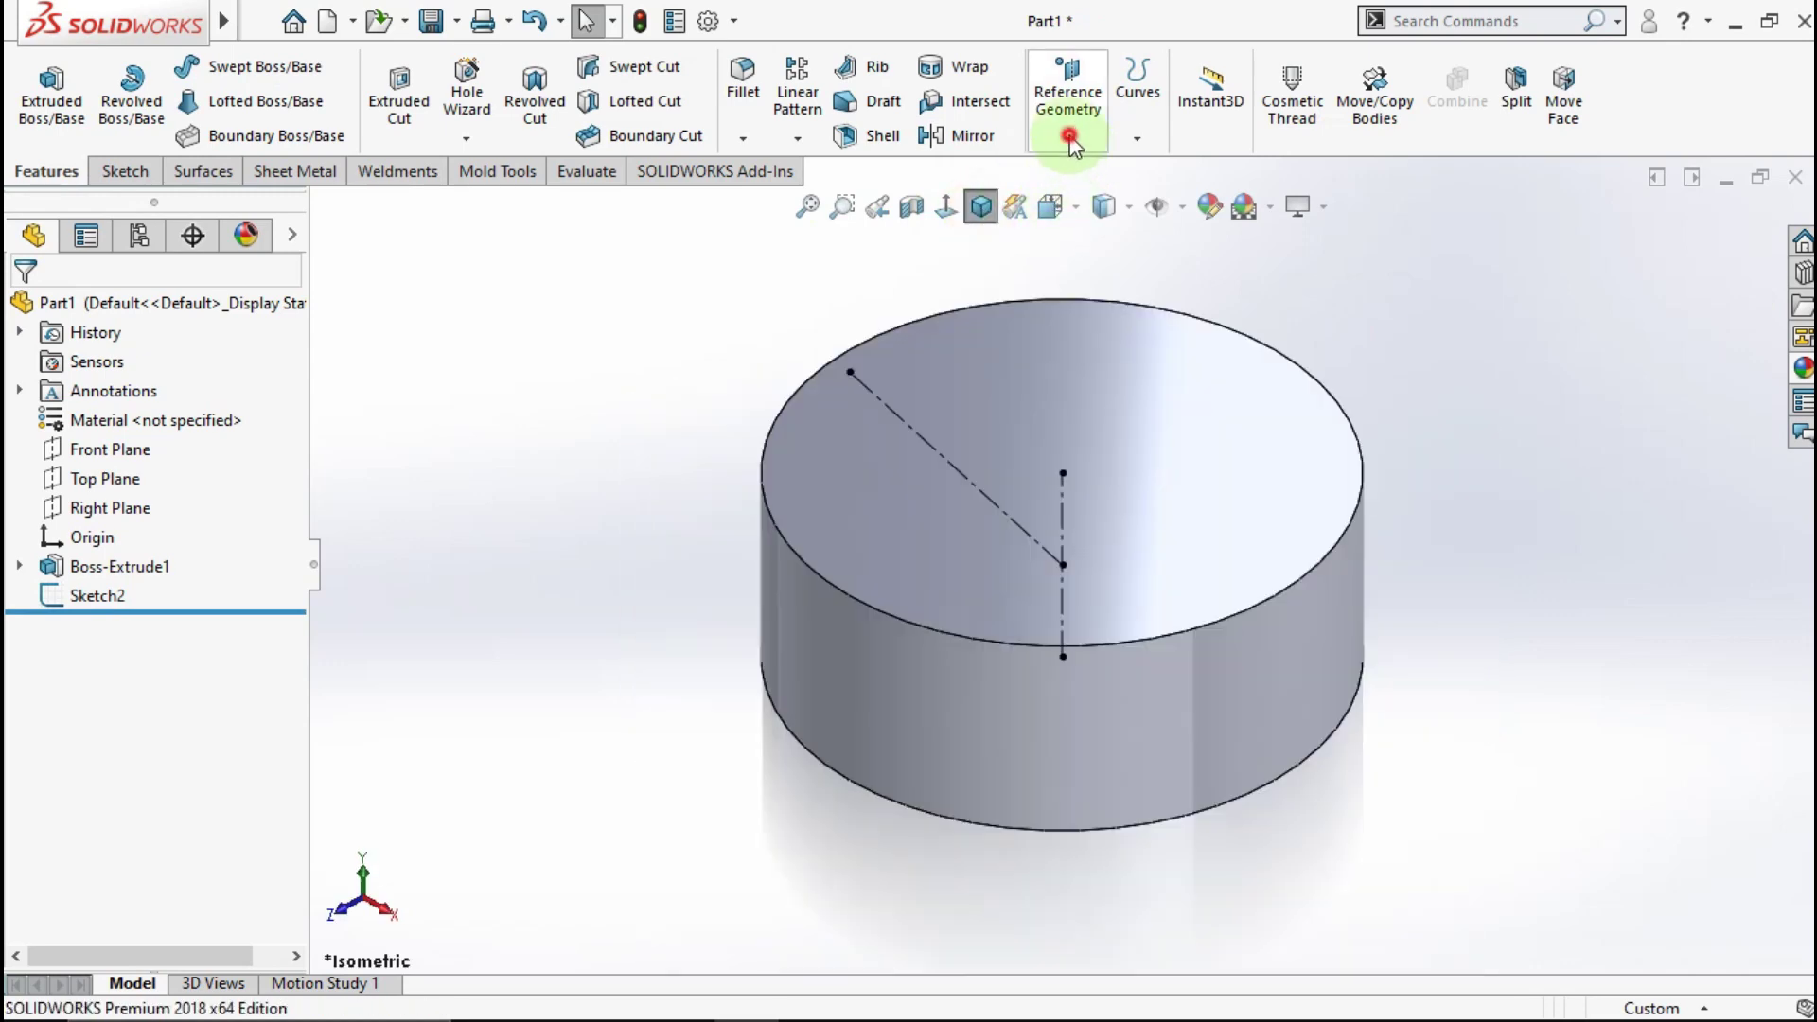
{"action": "left_click", "coordinate": [1068, 139]}
{"action": "left_click", "coordinate": [1069, 171]}
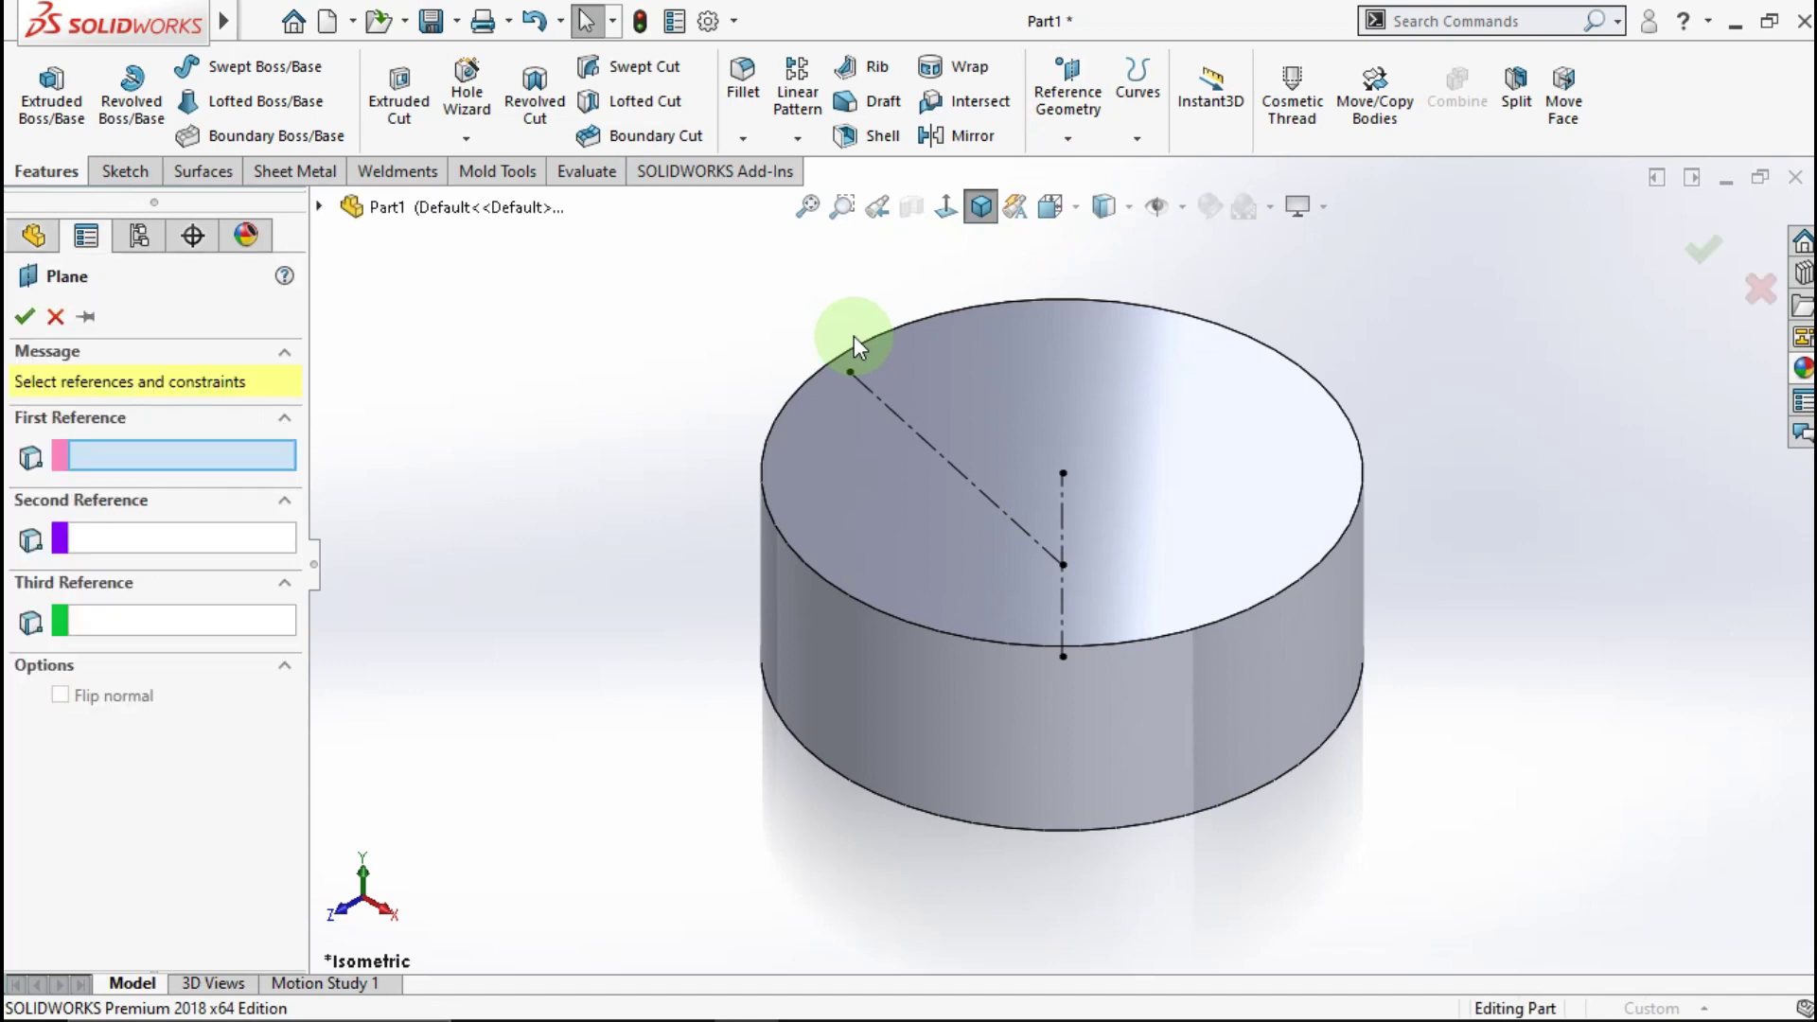
{"action": "left_click", "coordinate": [887, 407]}
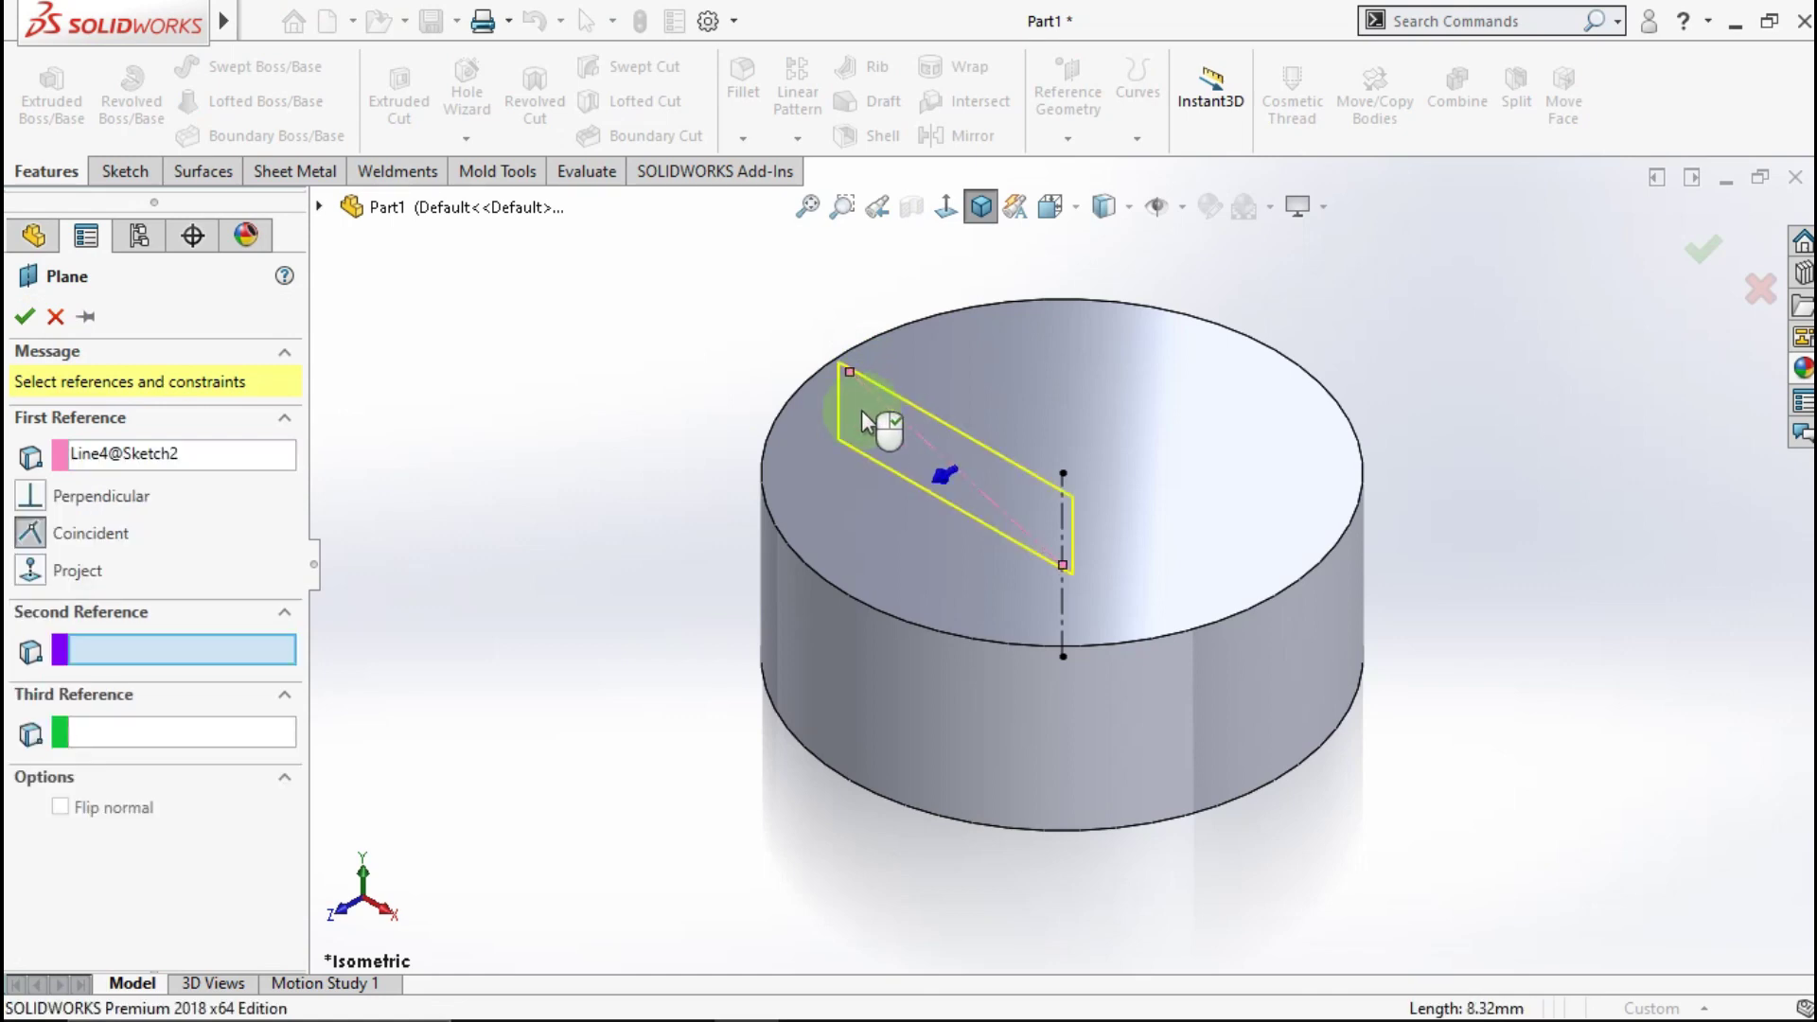
{"action": "left_click", "coordinate": [320, 207]}
{"action": "left_click", "coordinate": [416, 358]}
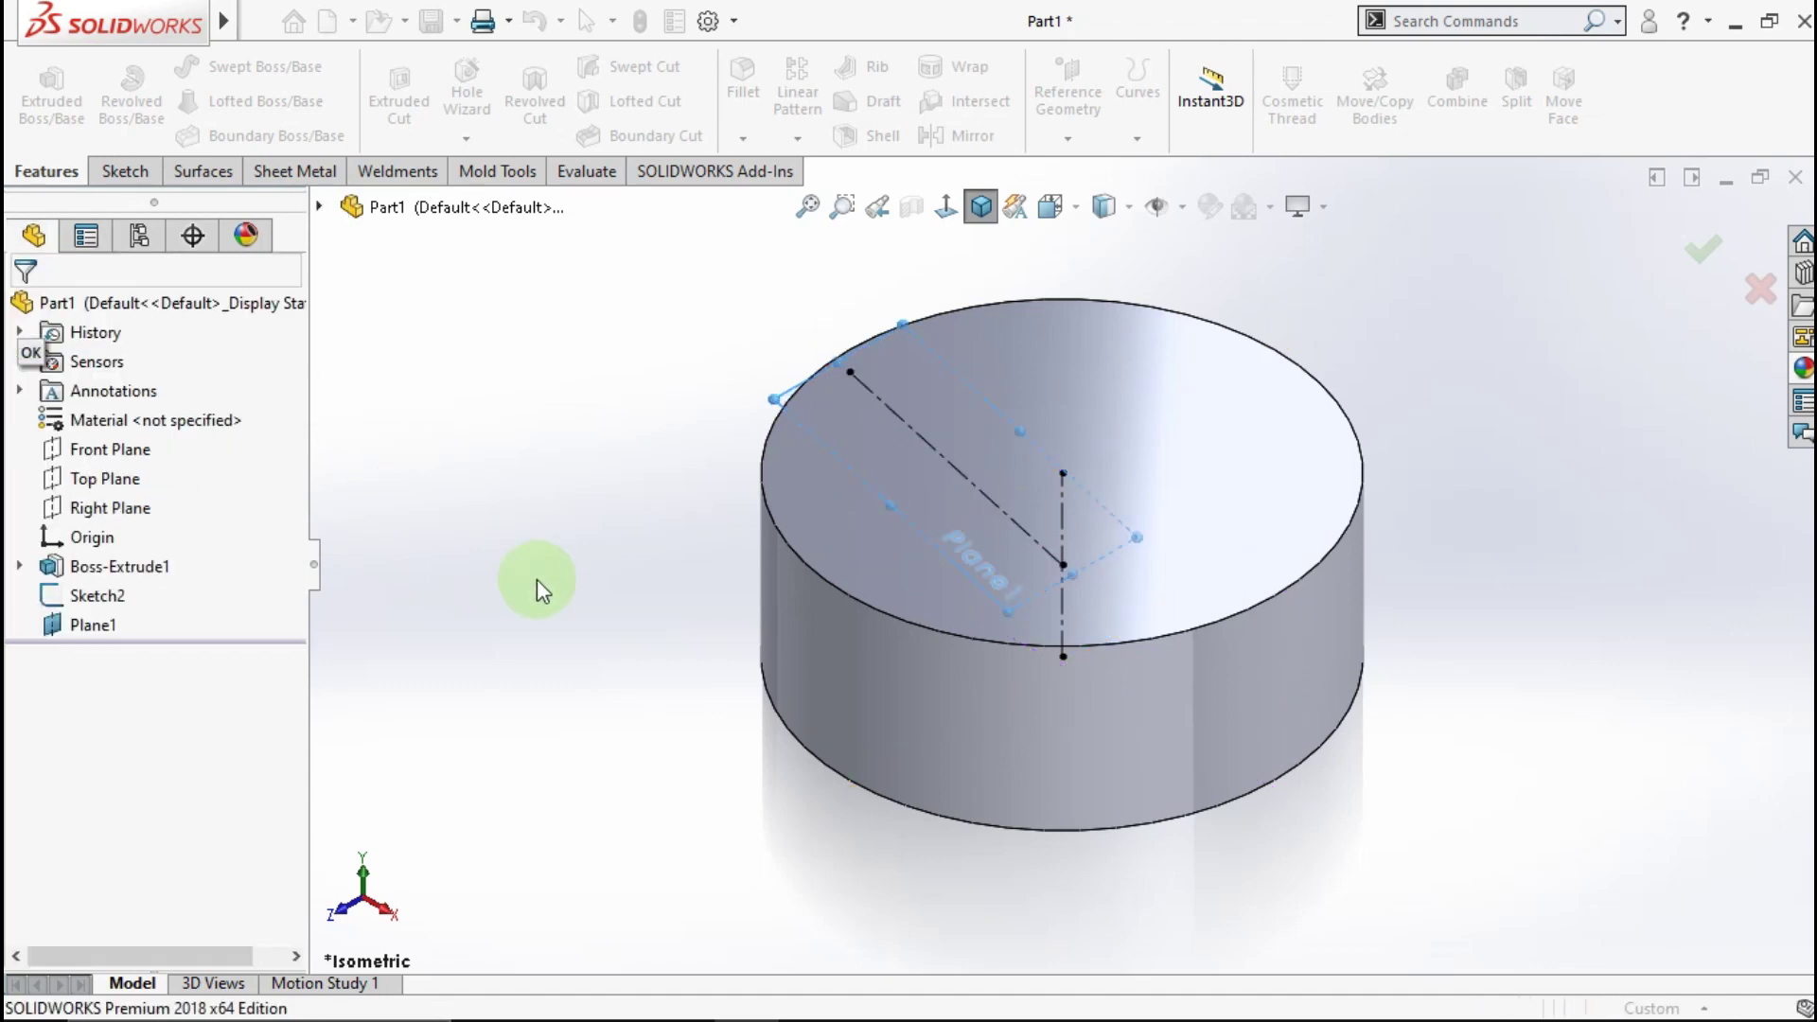
Step: Enlarge the displayed outline of the new reference plane so it extends beyond the disc on all sides
{"action": "left_click_drag", "start_coordinate": [776, 399], "coordinate": [650, 359]}
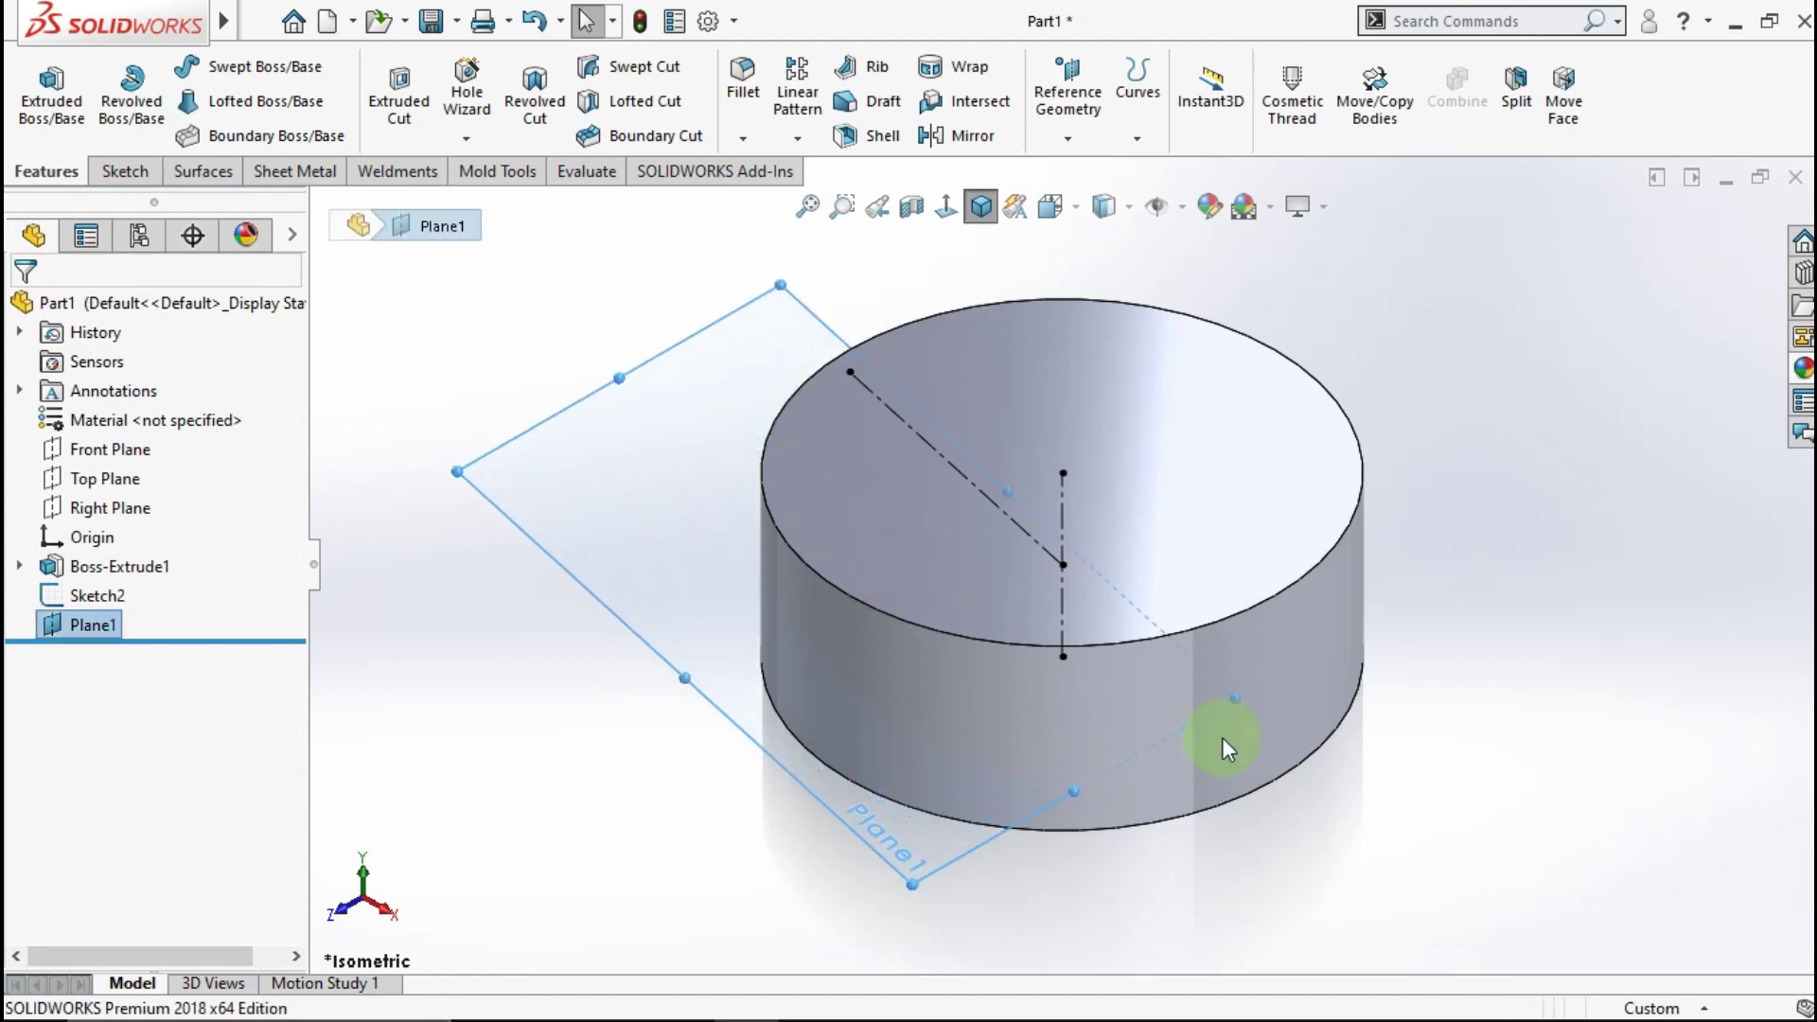
{"action": "left_click_drag", "start_coordinate": [1235, 699], "coordinate": [1566, 589]}
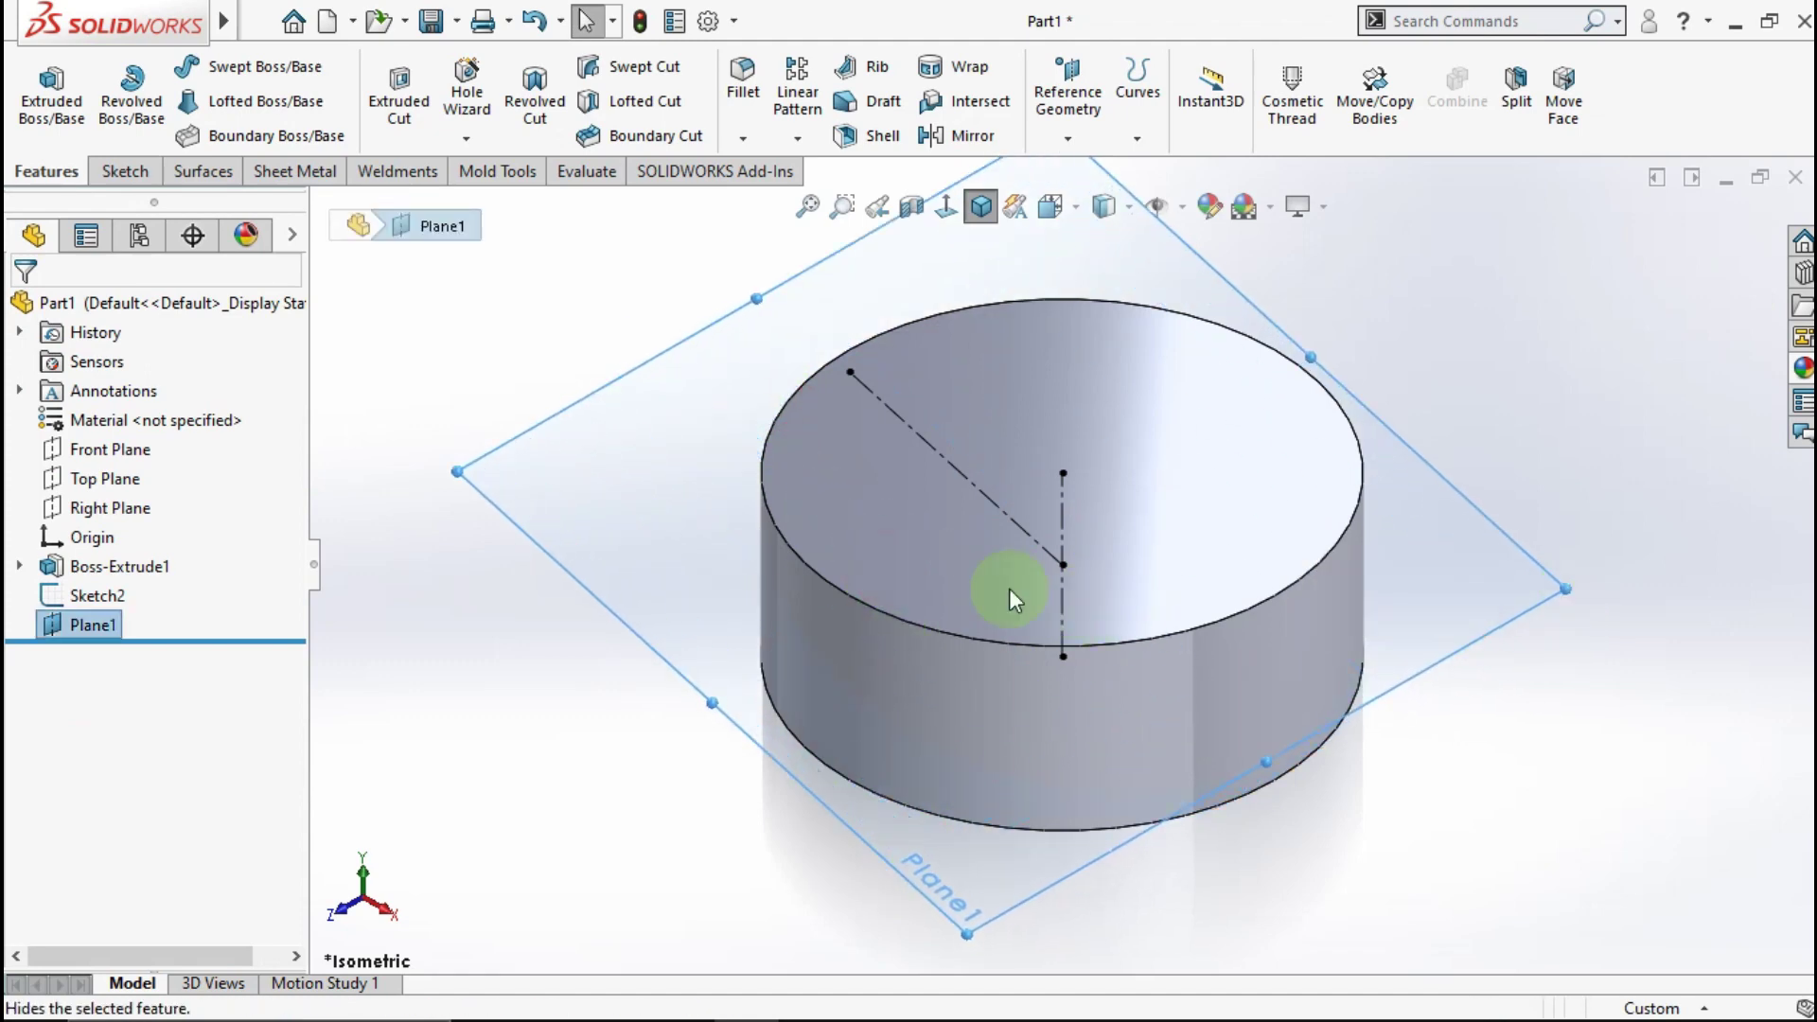
{"action": "left_click", "coordinate": [584, 655]}
Step: Start a new sketch on the angled reference plane Plane1 and view it face-on
{"action": "left_click", "coordinate": [49, 624]}
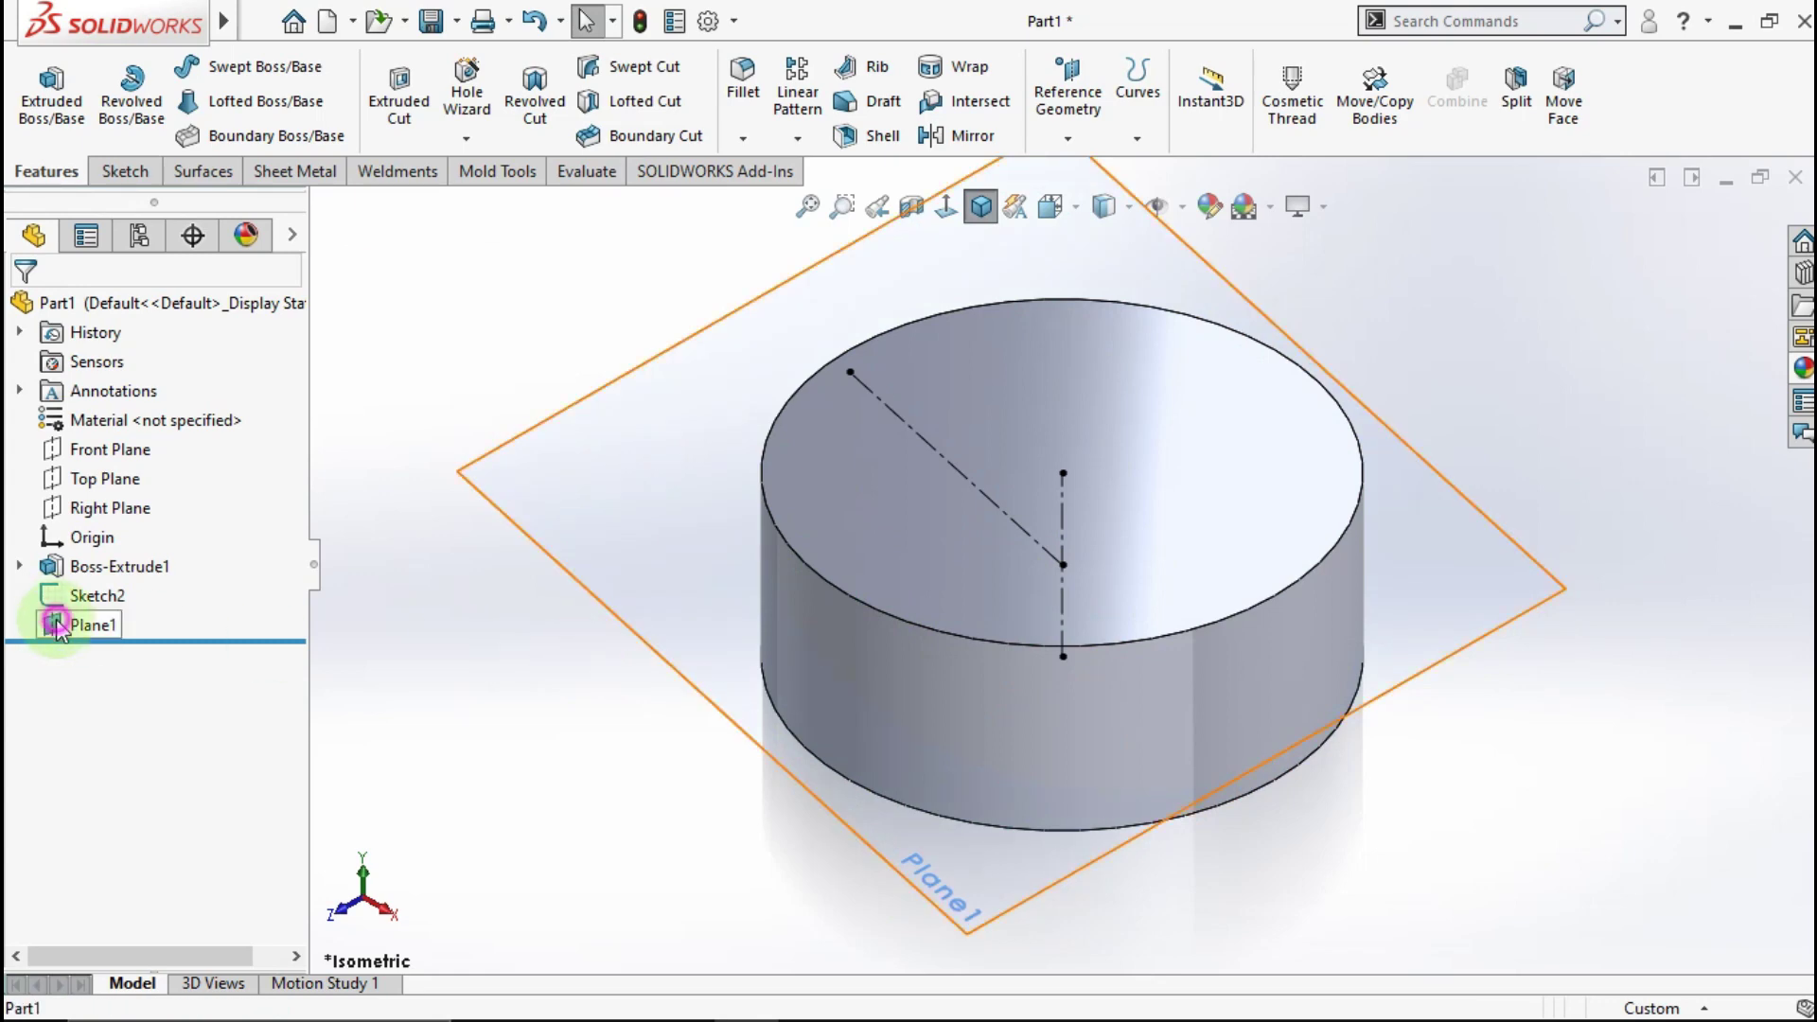
{"action": "right_click", "coordinate": [57, 626]}
{"action": "left_click", "coordinate": [83, 390]}
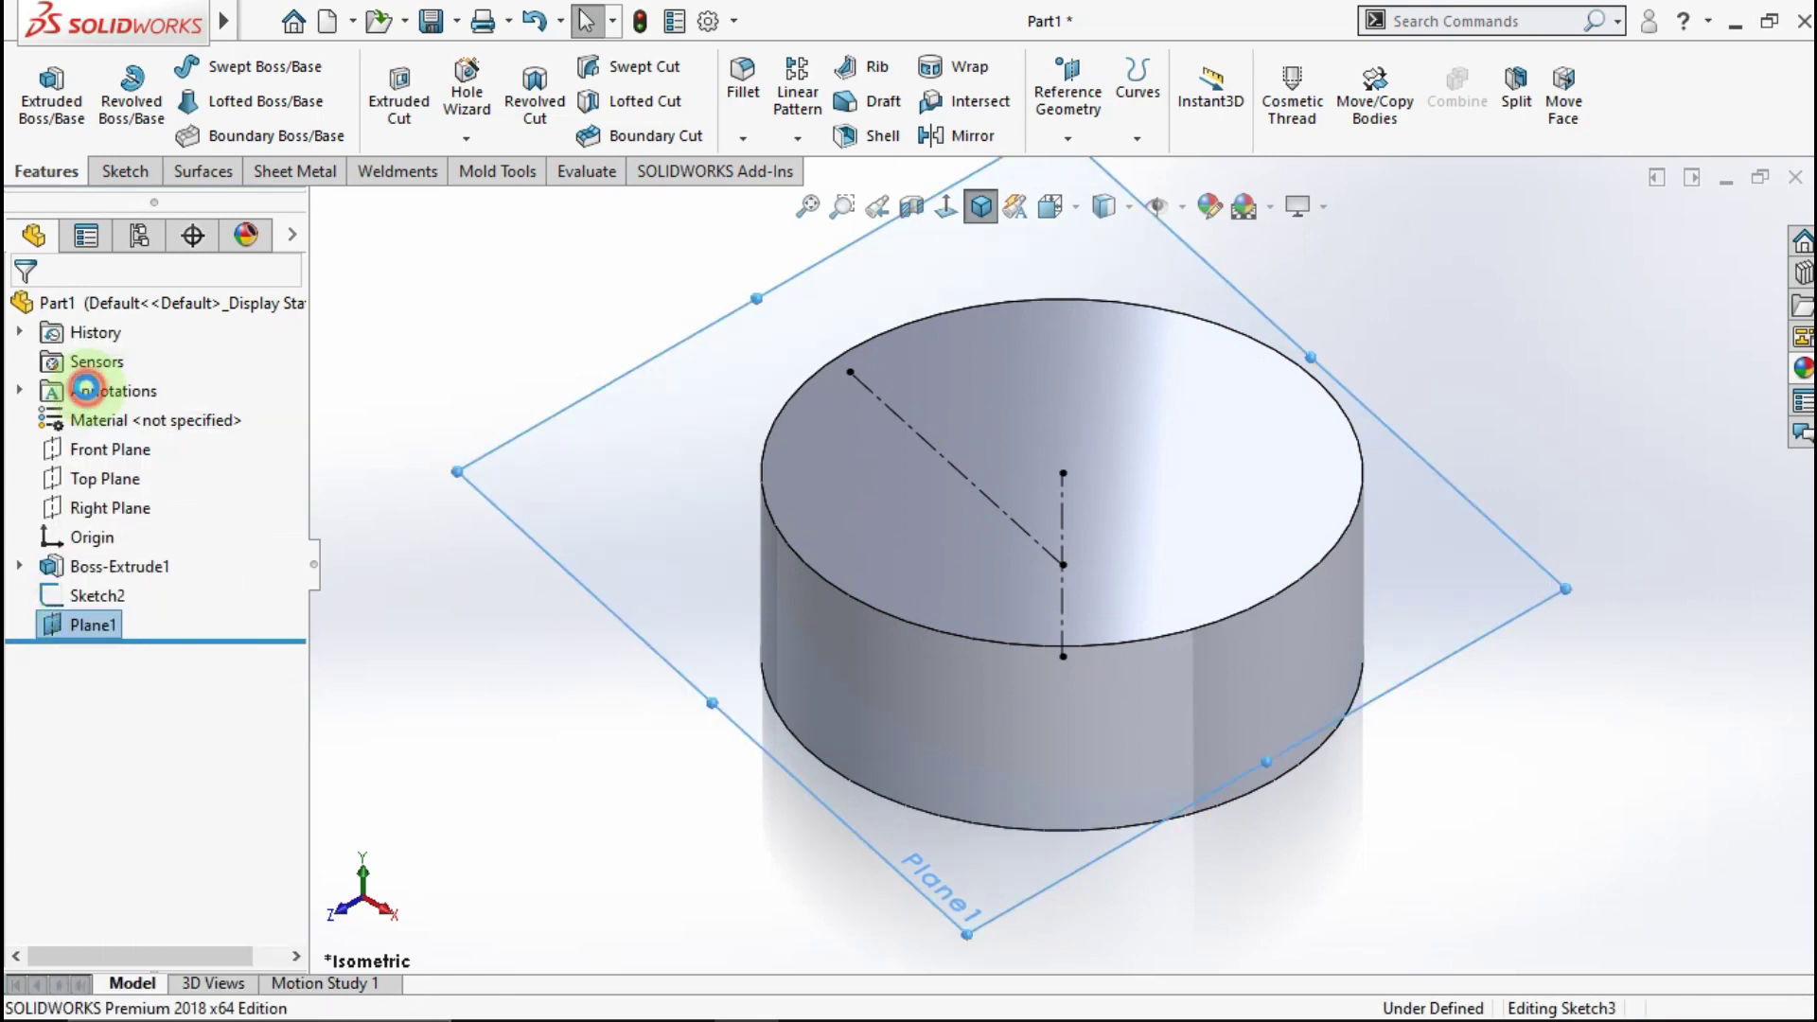
{"action": "left_click", "coordinate": [944, 208]}
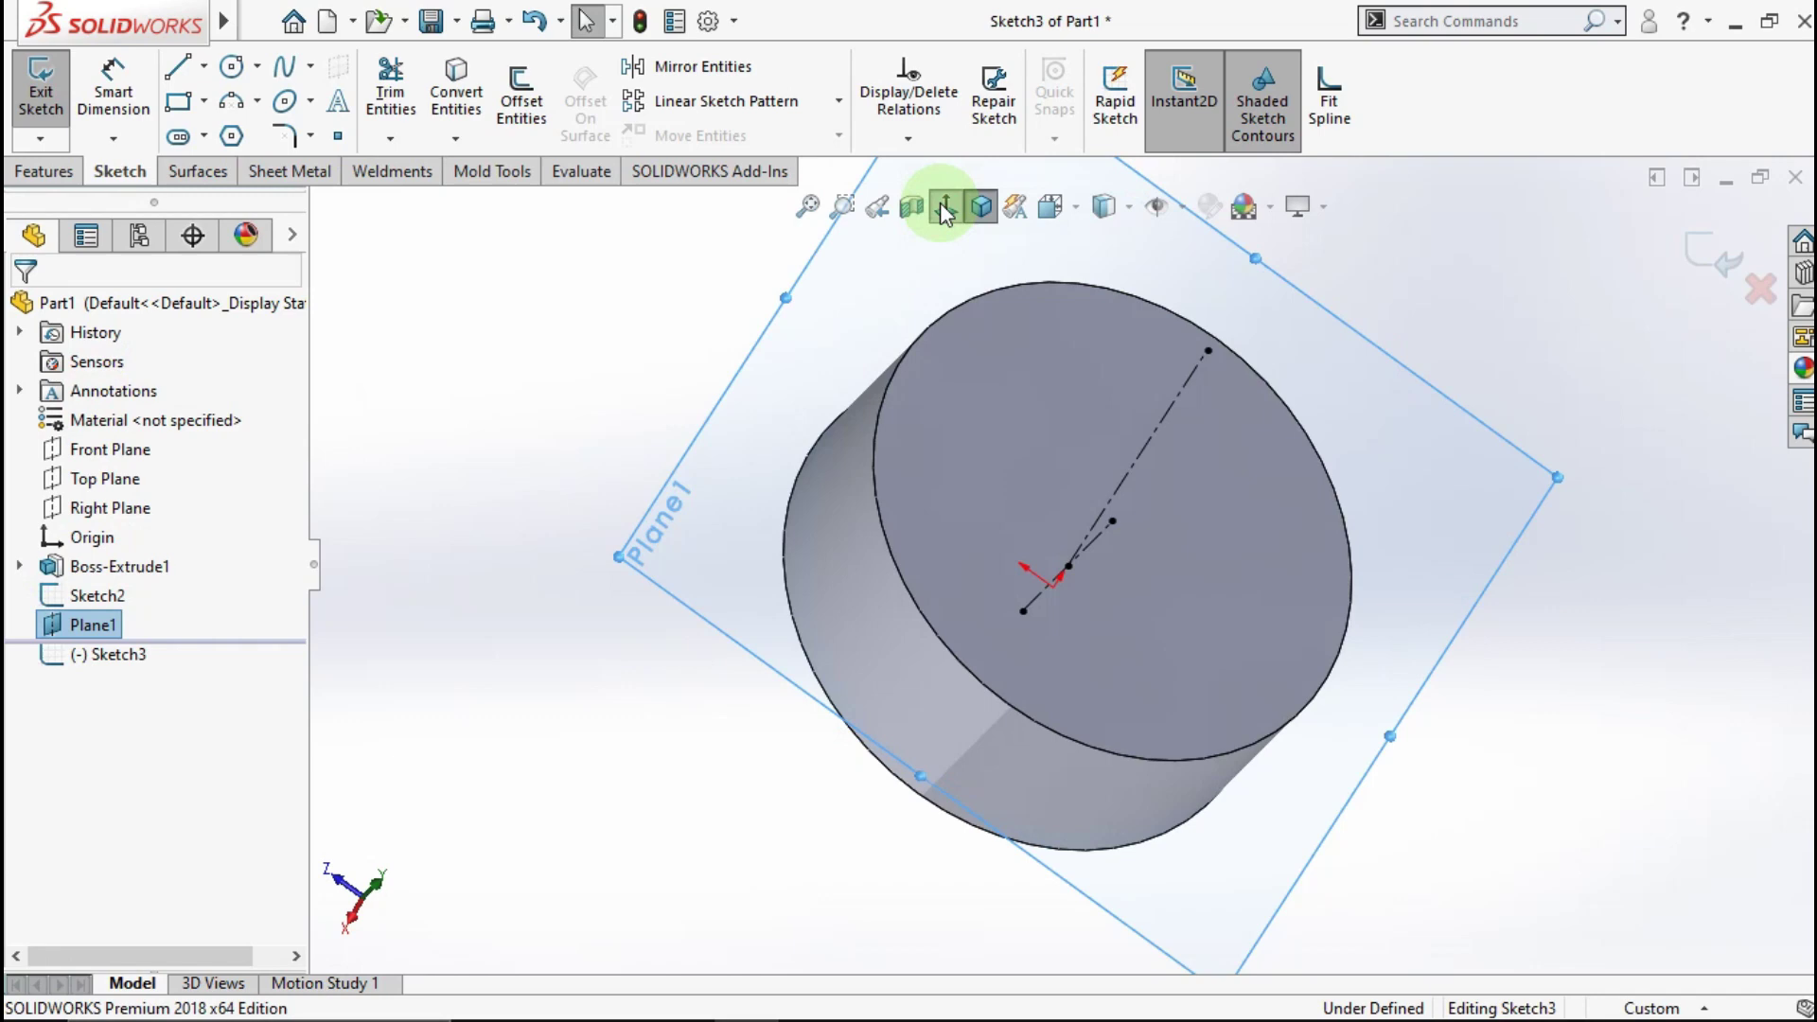
{"action": "left_click", "coordinate": [944, 208]}
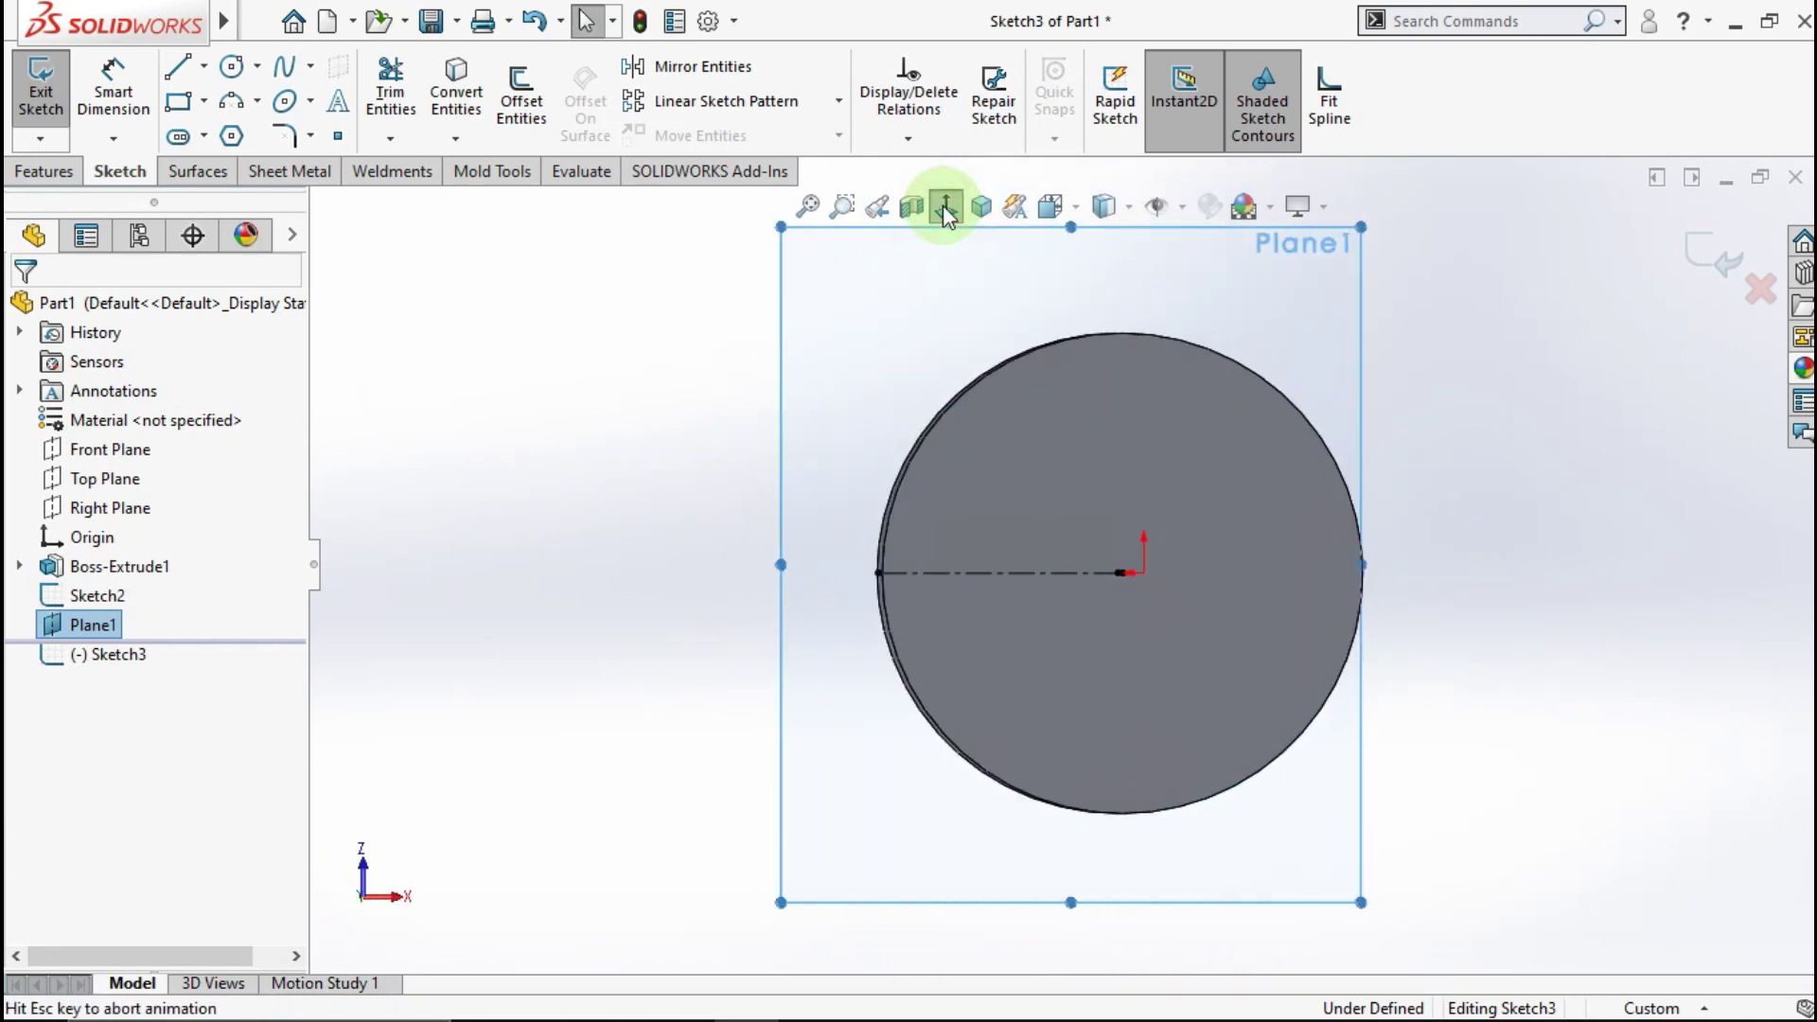
{"action": "left_click", "coordinate": [1409, 461]}
{"action": "scroll", "coordinate": [1406, 458], "scroll_direction": "up", "scroll_amount": 3}
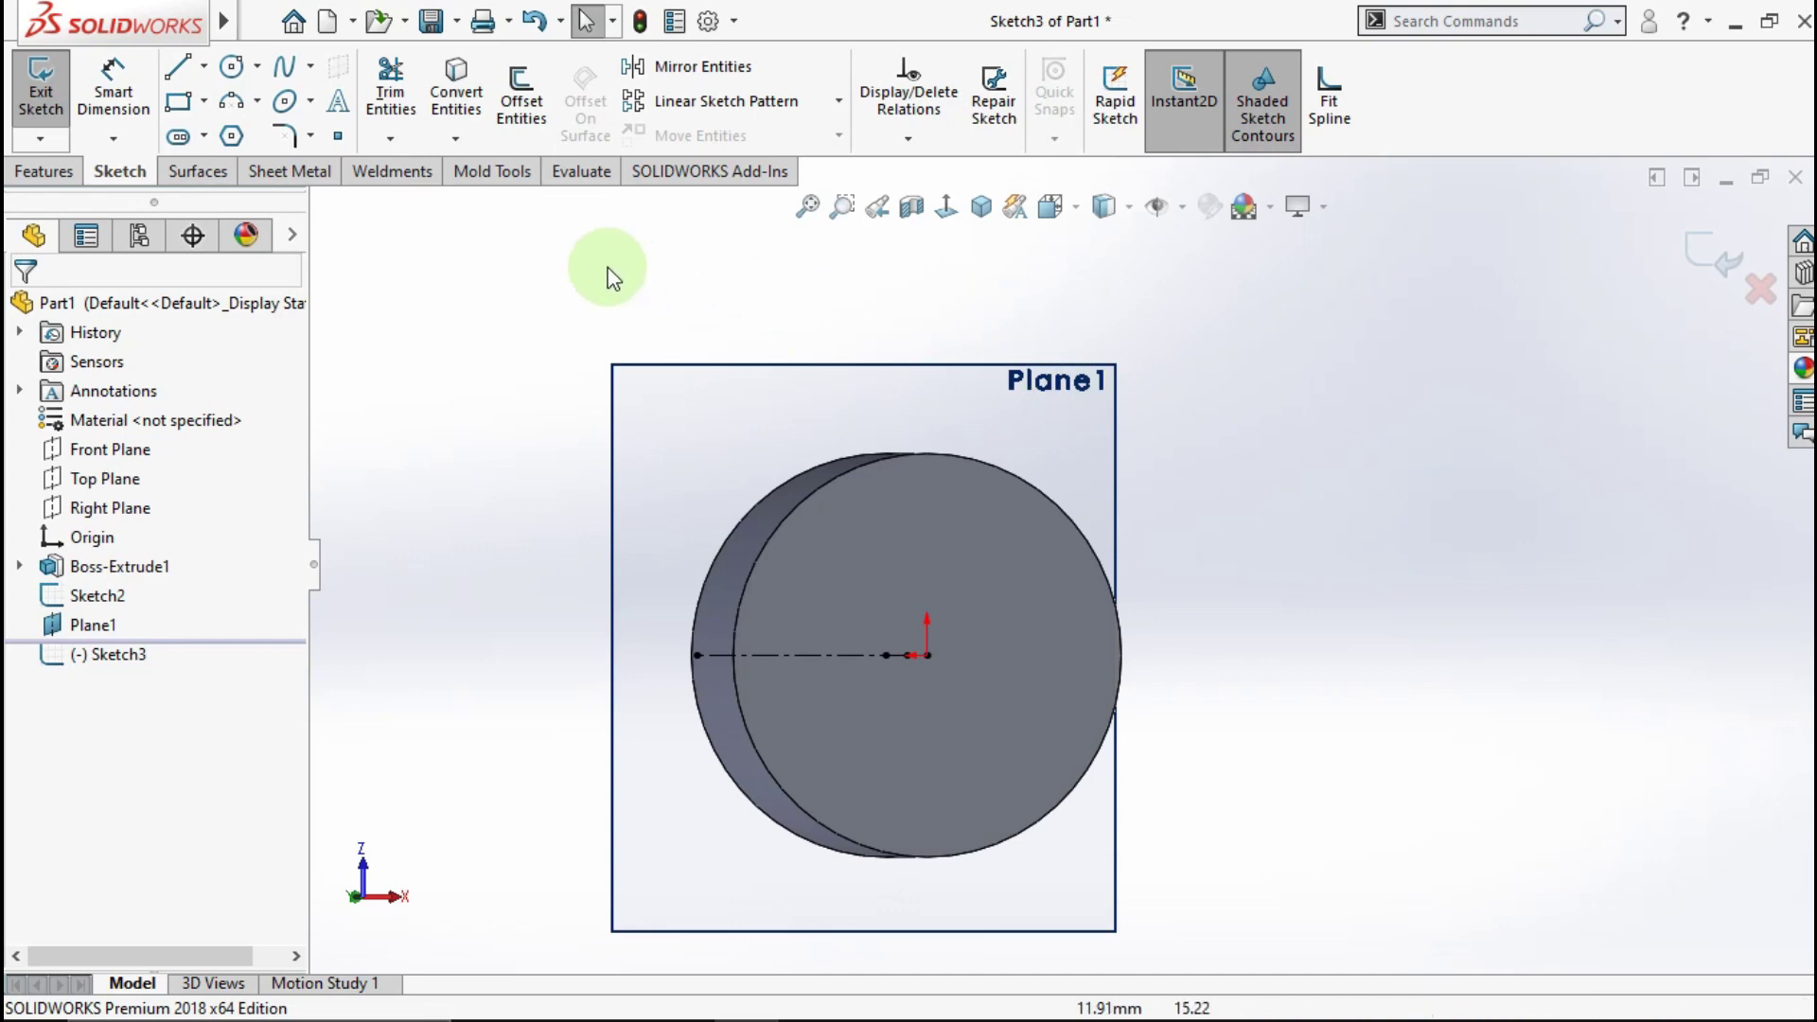
Step: Sketch a closed six-line blade outline above the origin, with vertical sides about 18.7 and 16.2 mm long and slanted lines down to a shorter base
{"action": "left_click", "coordinate": [204, 66]}
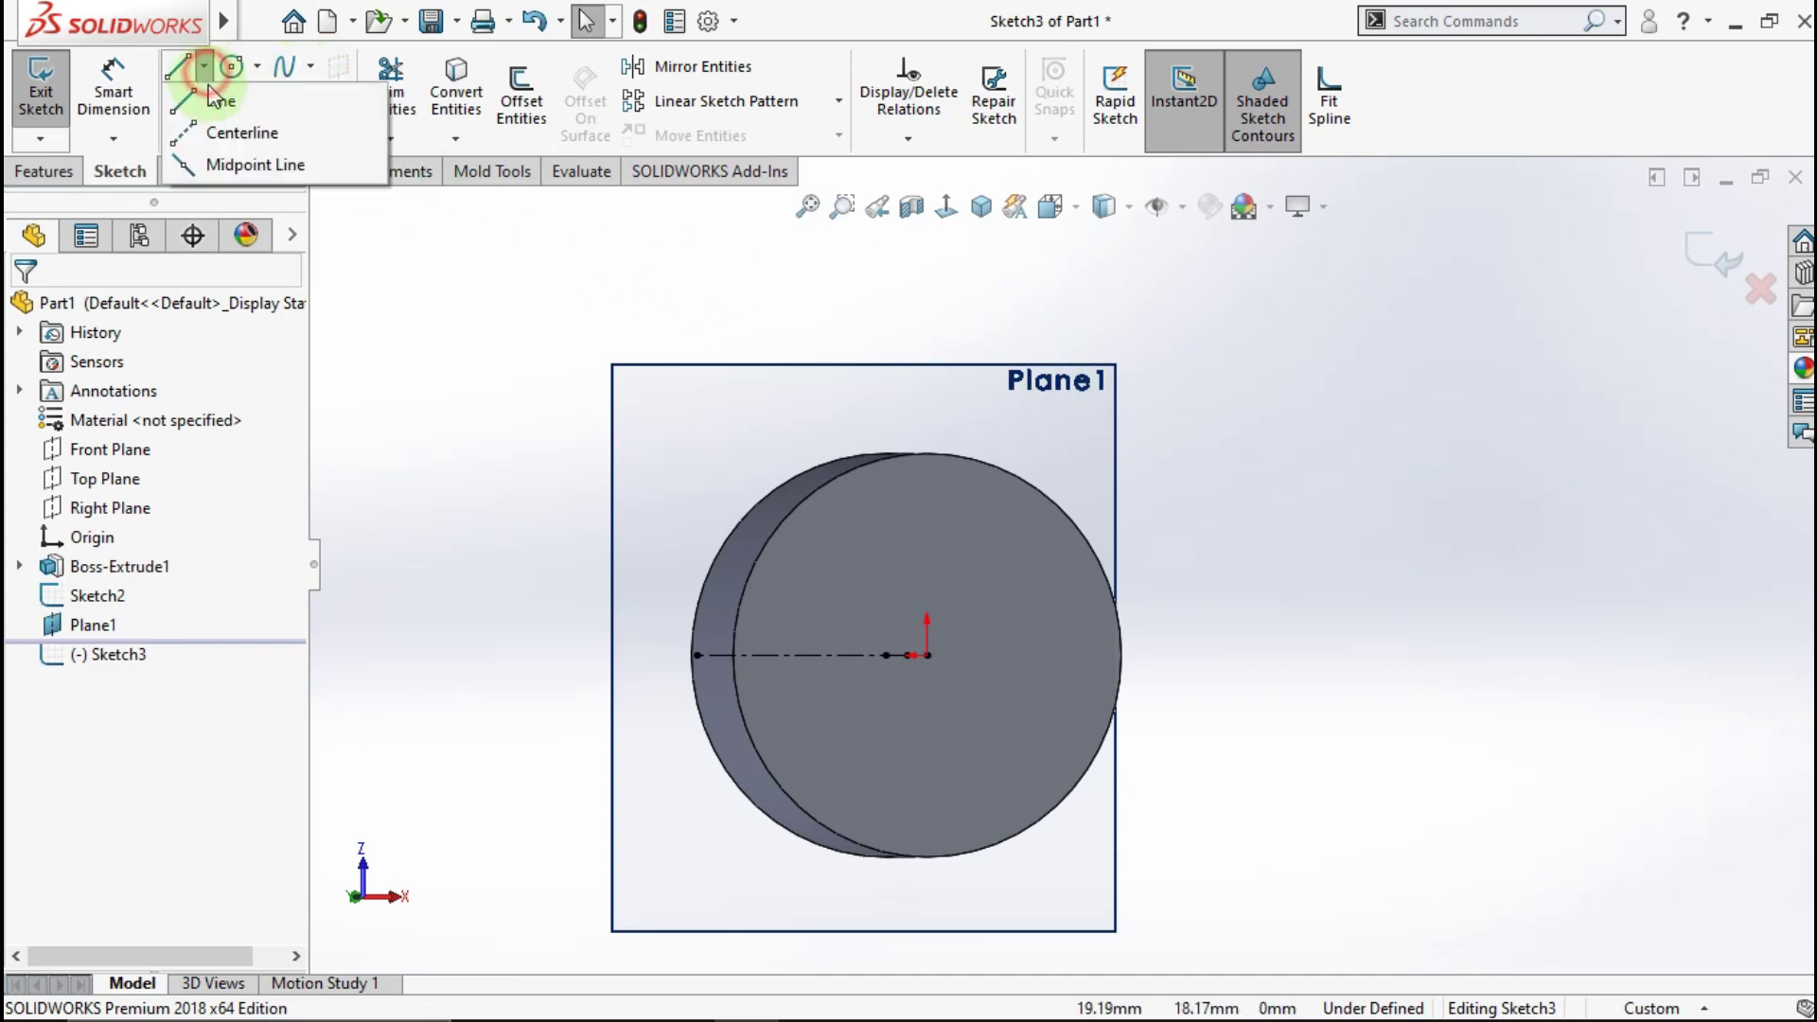
{"action": "left_click", "coordinate": [232, 134]}
{"action": "left_click", "coordinate": [172, 70]}
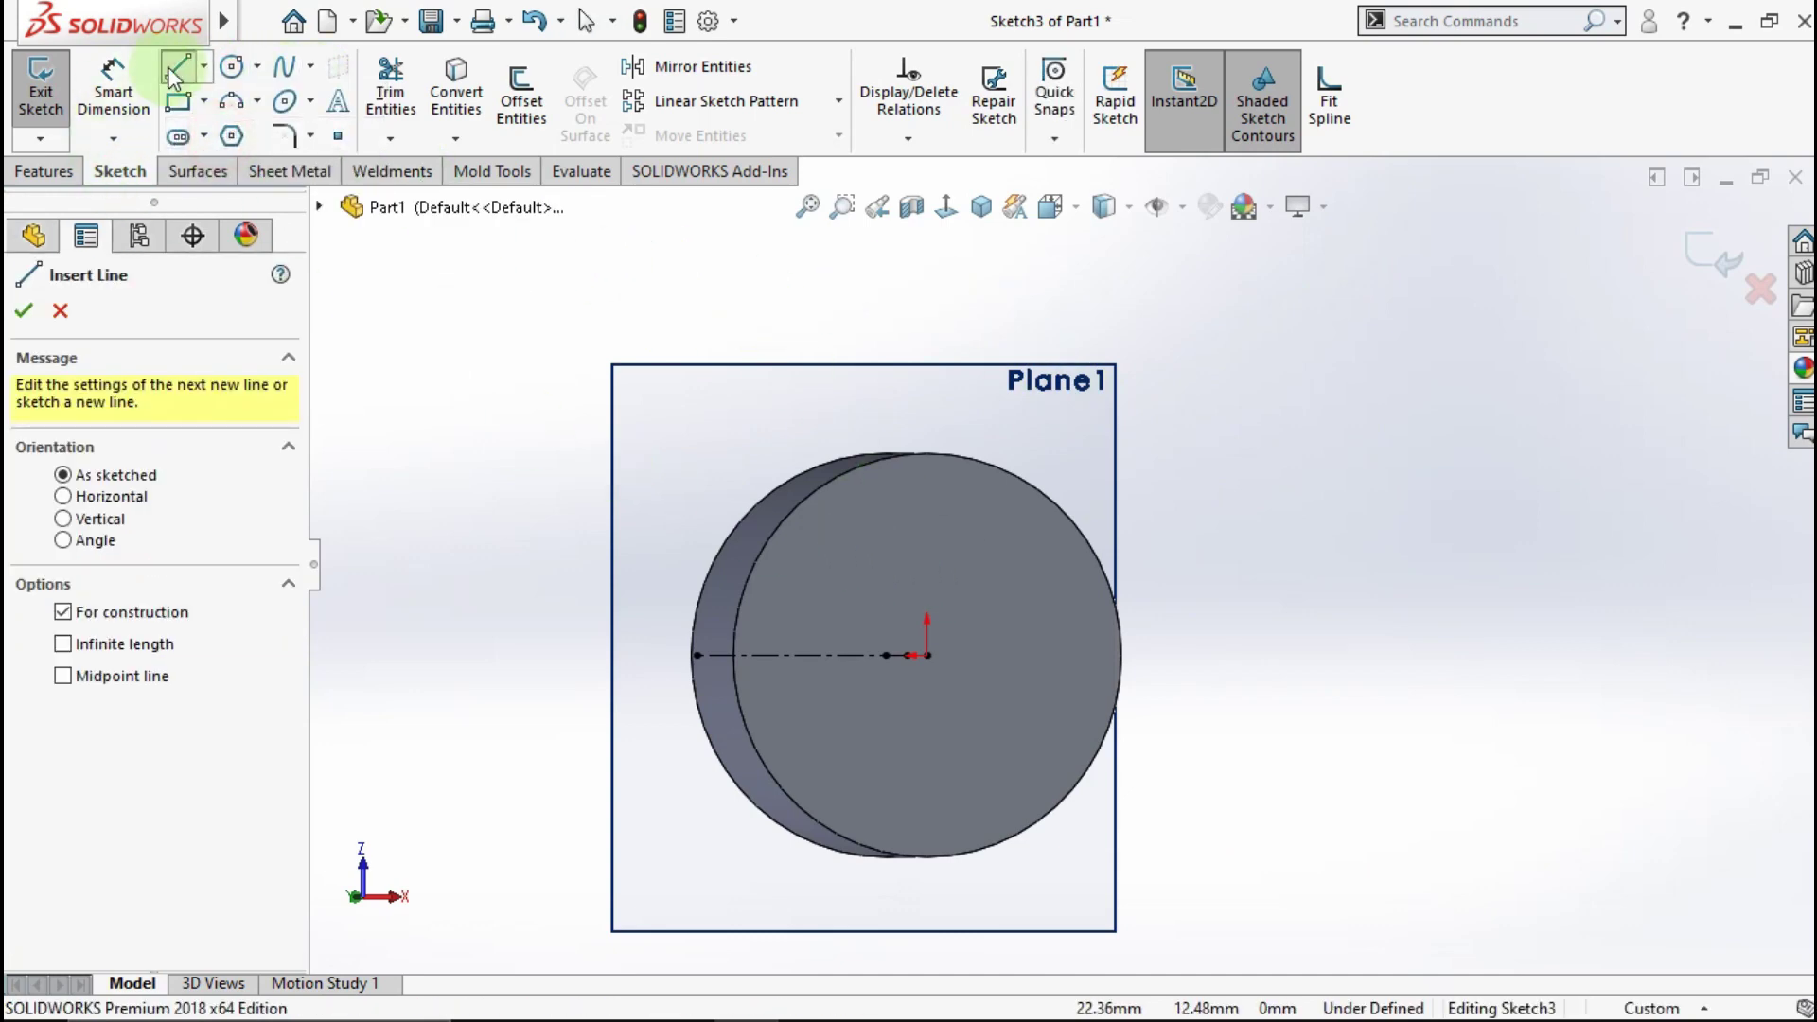
{"action": "left_click", "coordinate": [202, 72]}
{"action": "left_click", "coordinate": [231, 102]}
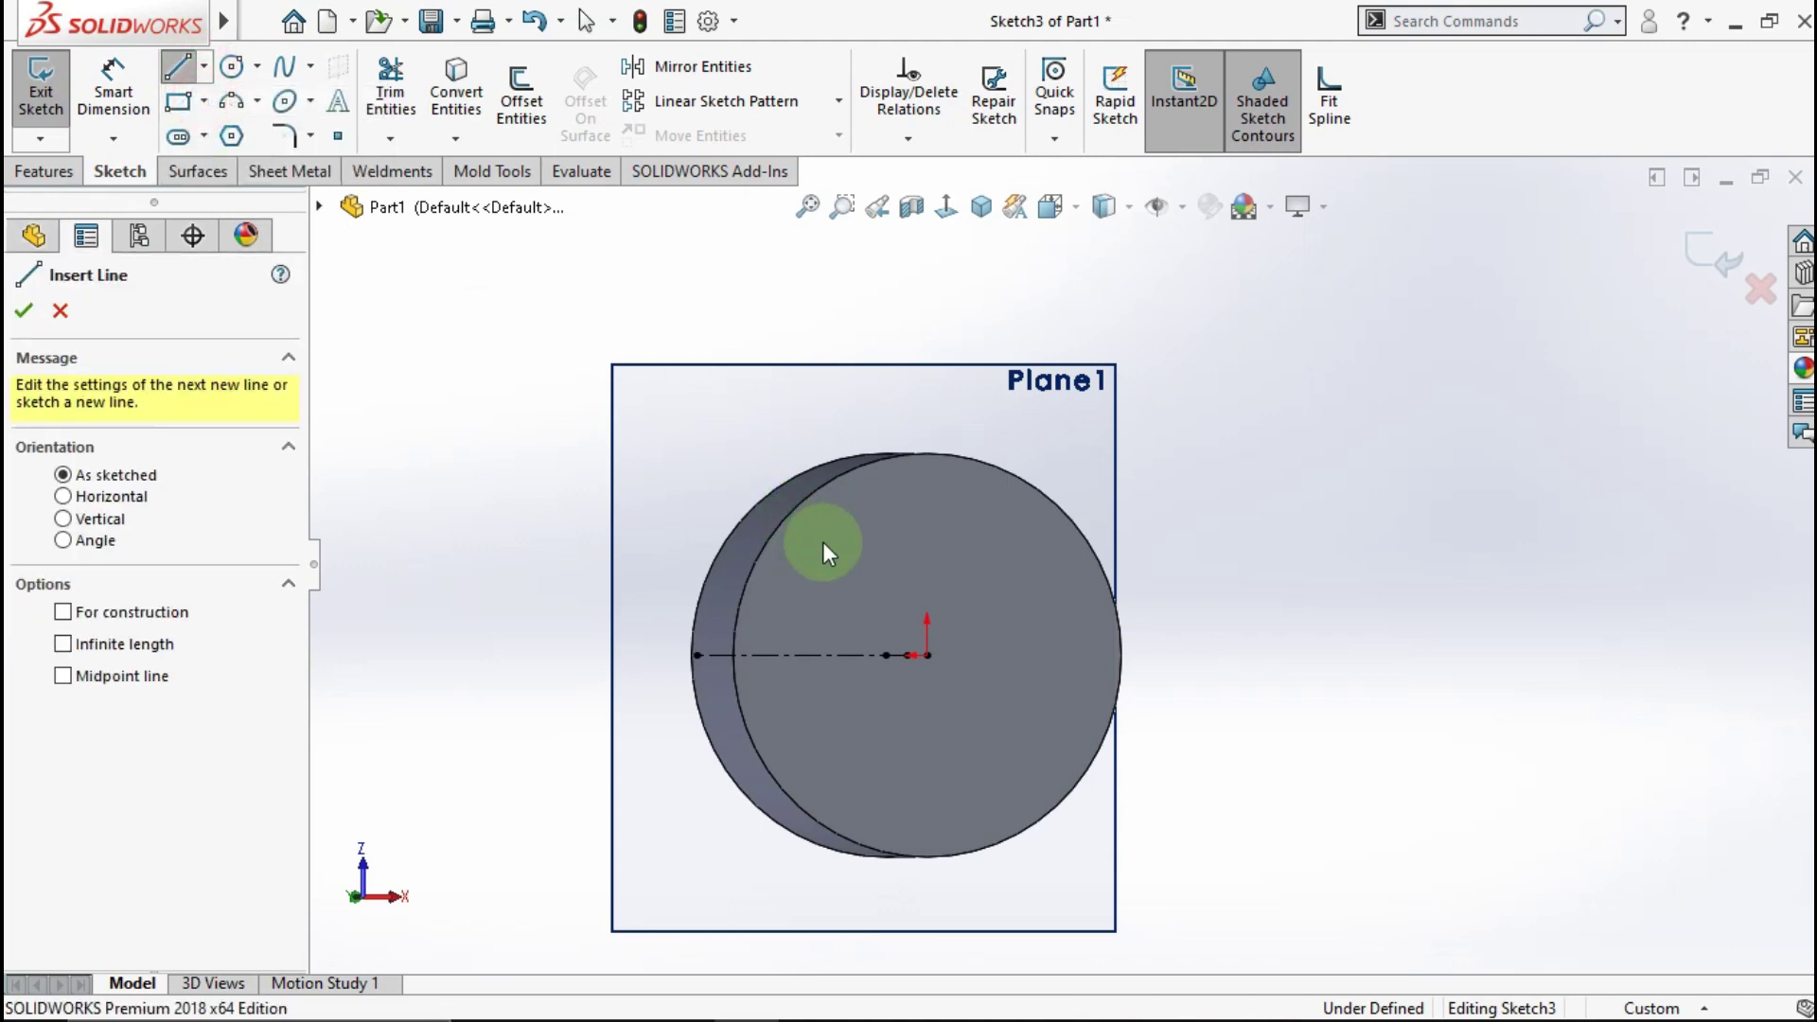
{"action": "left_click_drag", "start_coordinate": [845, 547], "coordinate": [999, 566]}
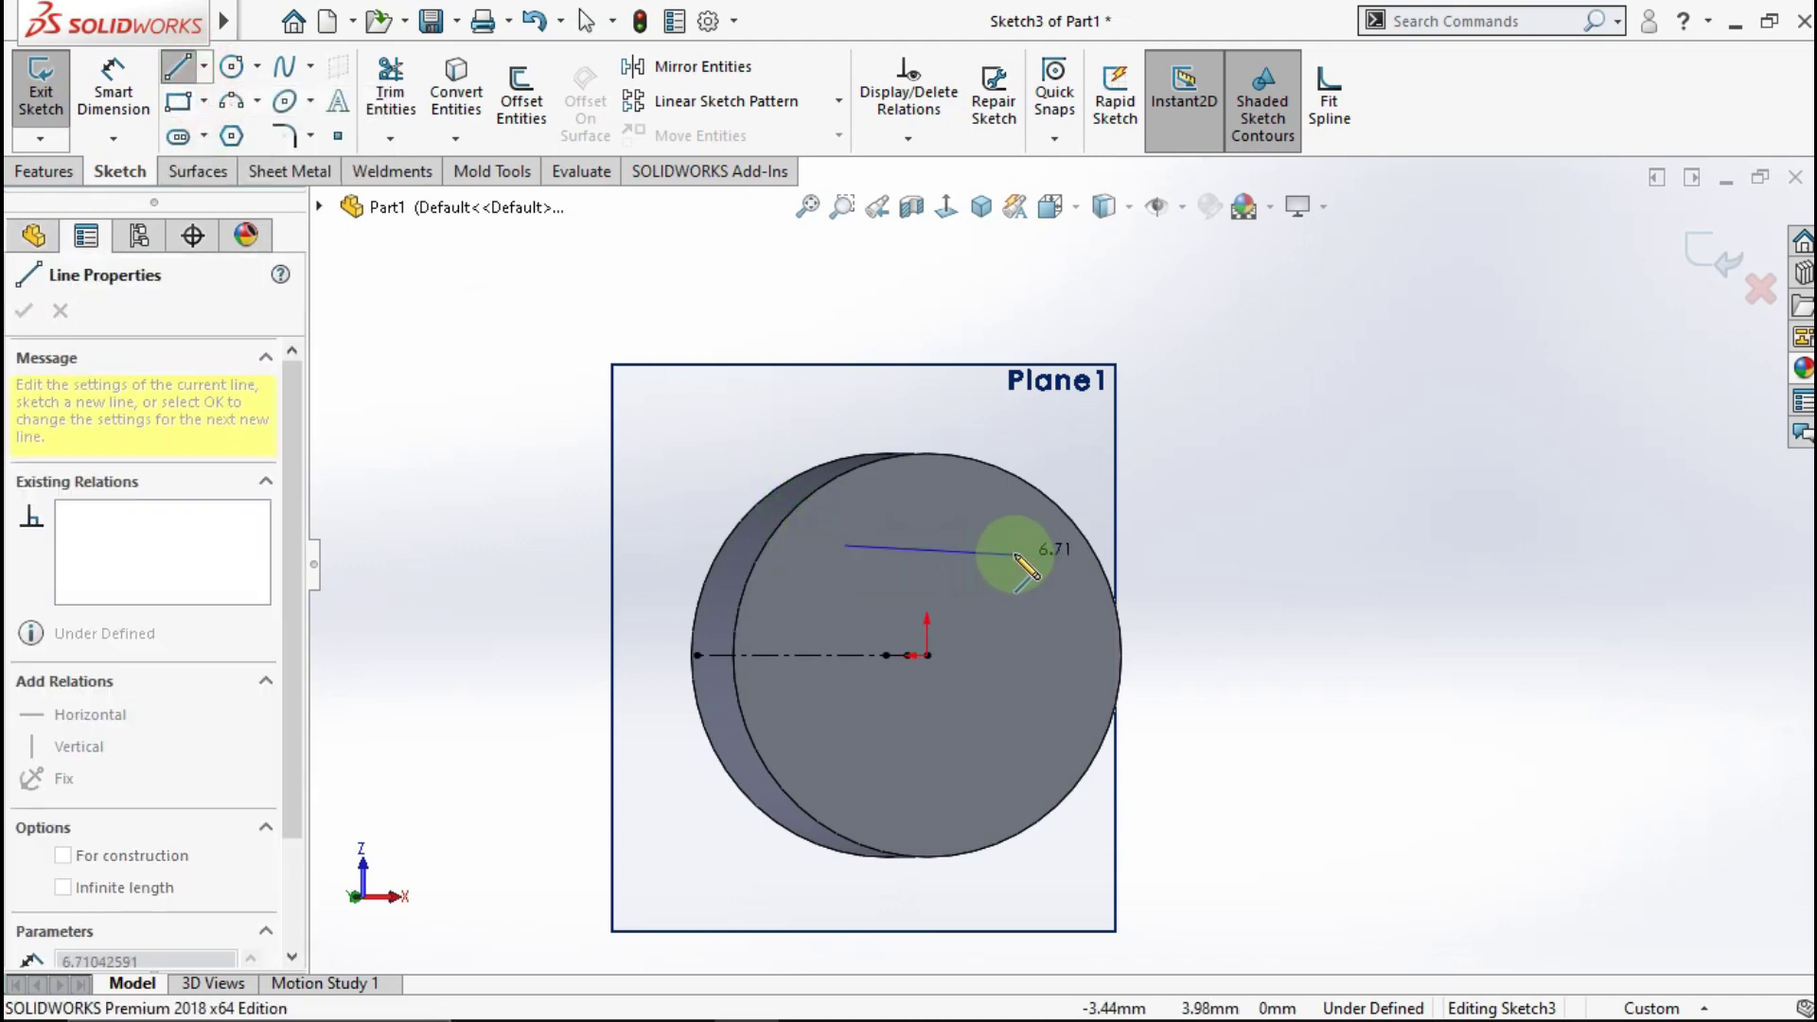
{"action": "left_click", "coordinate": [1018, 546]}
{"action": "scroll", "coordinate": [1041, 554], "scroll_direction": "up", "scroll_amount": 3}
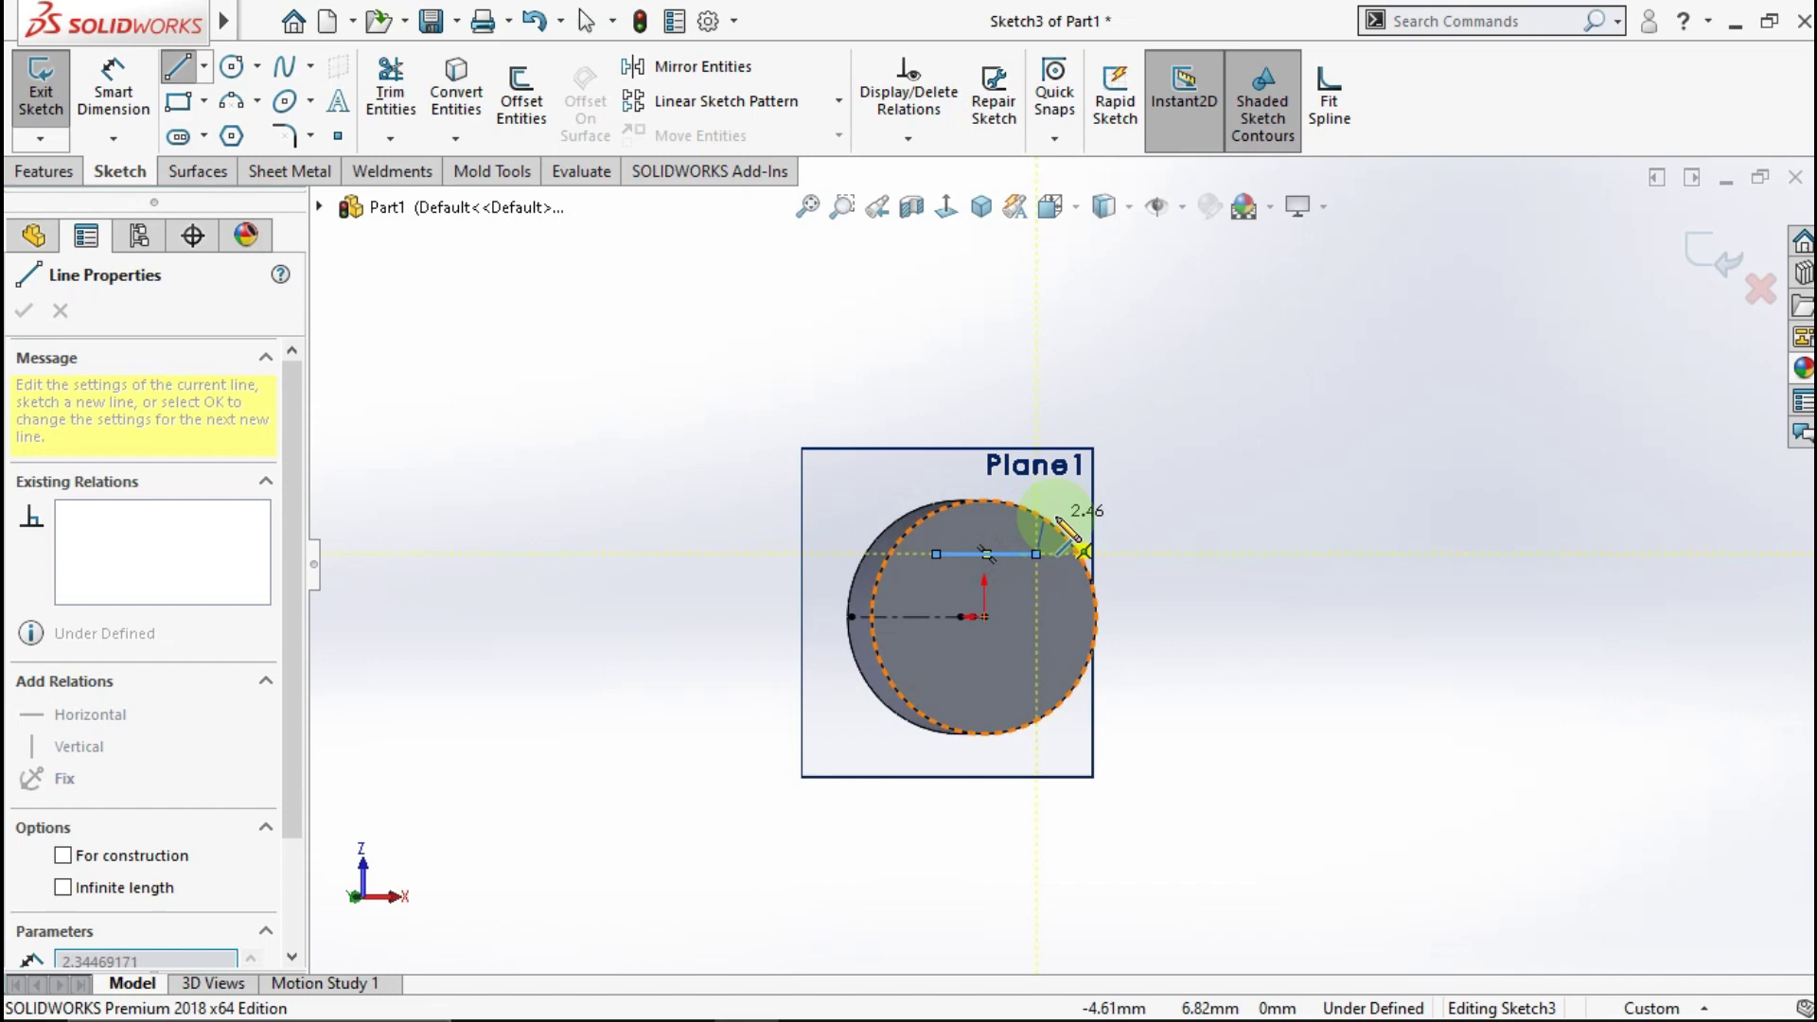
{"action": "left_click", "coordinate": [1076, 514]}
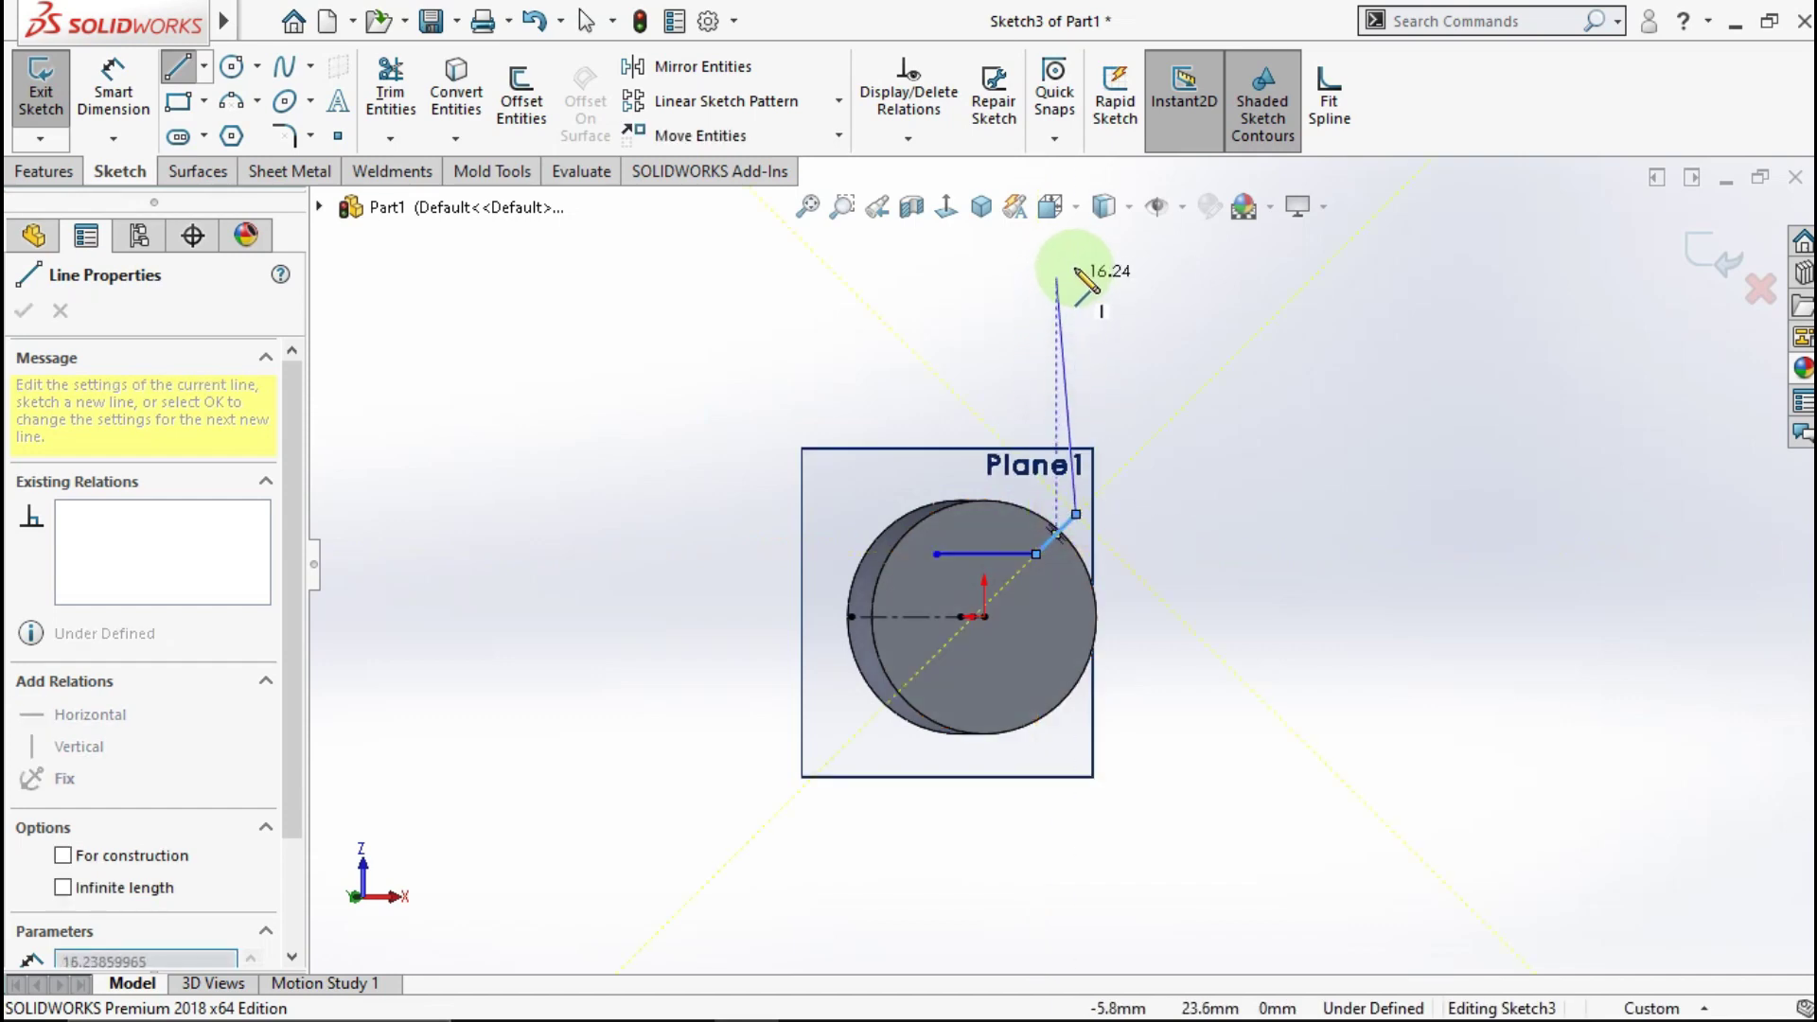
{"action": "left_click", "coordinate": [1076, 240]}
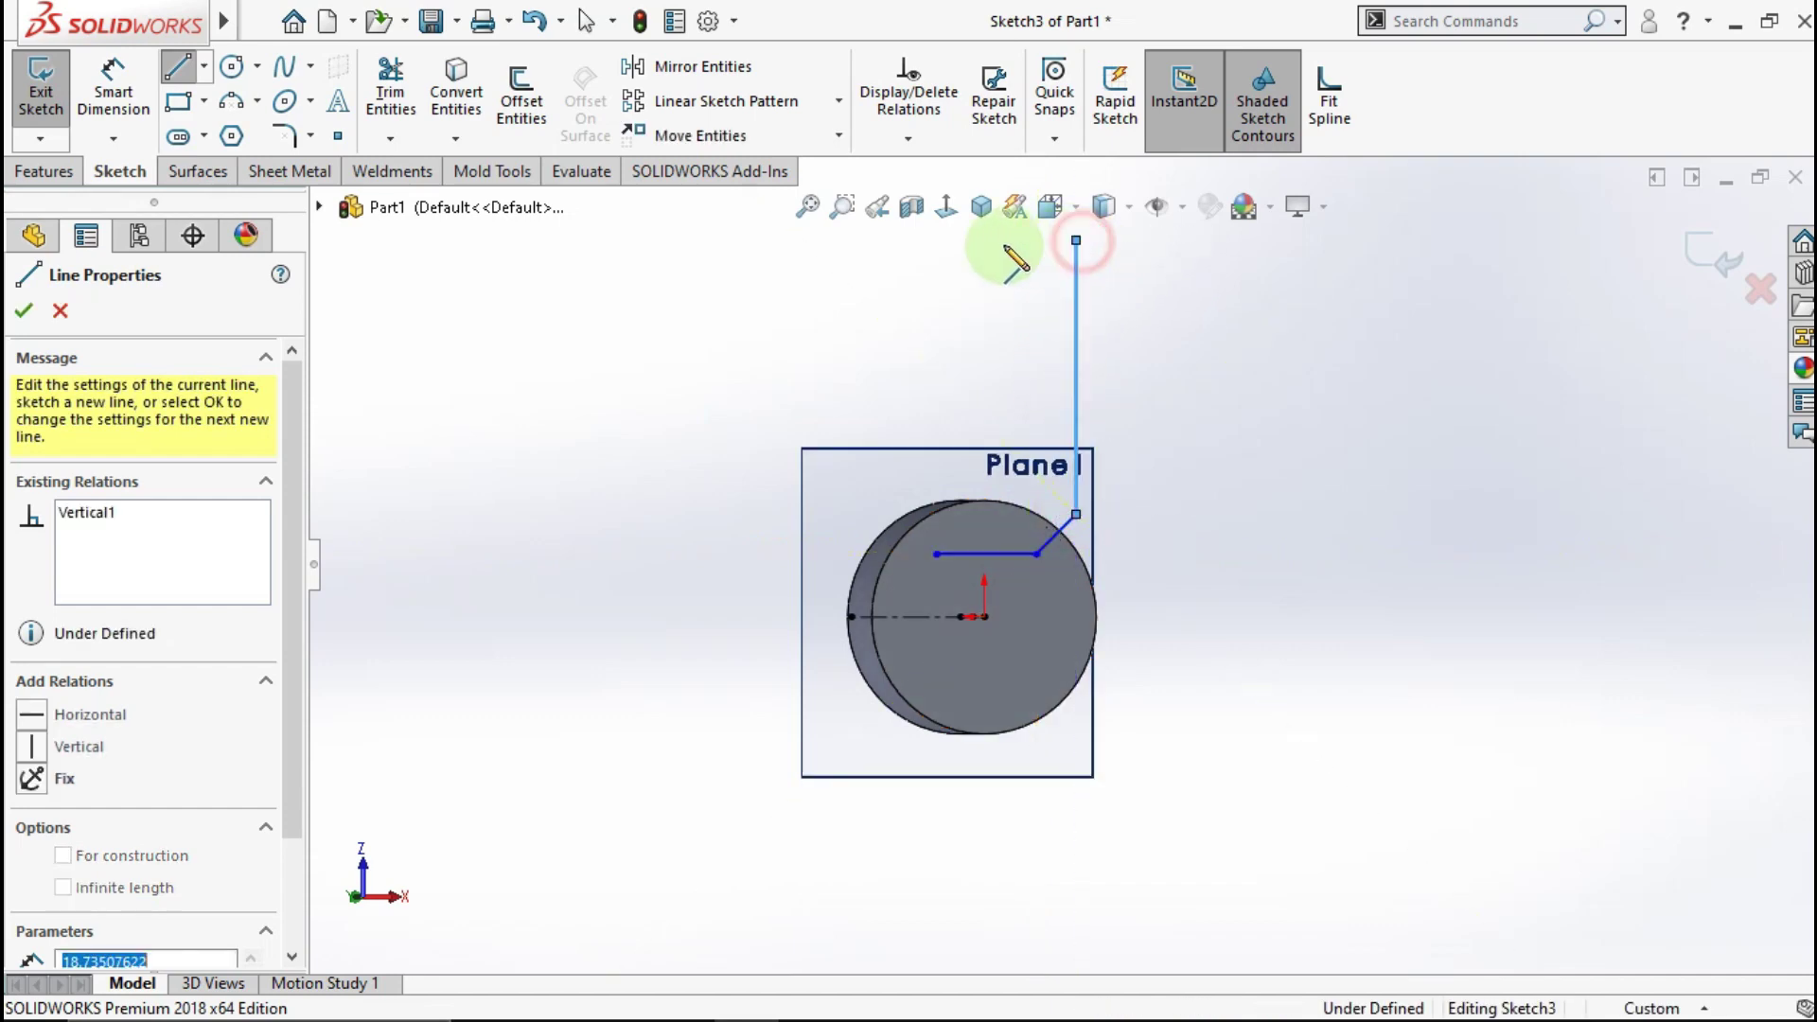
{"action": "left_click", "coordinate": [904, 240]}
{"action": "left_click", "coordinate": [904, 477]}
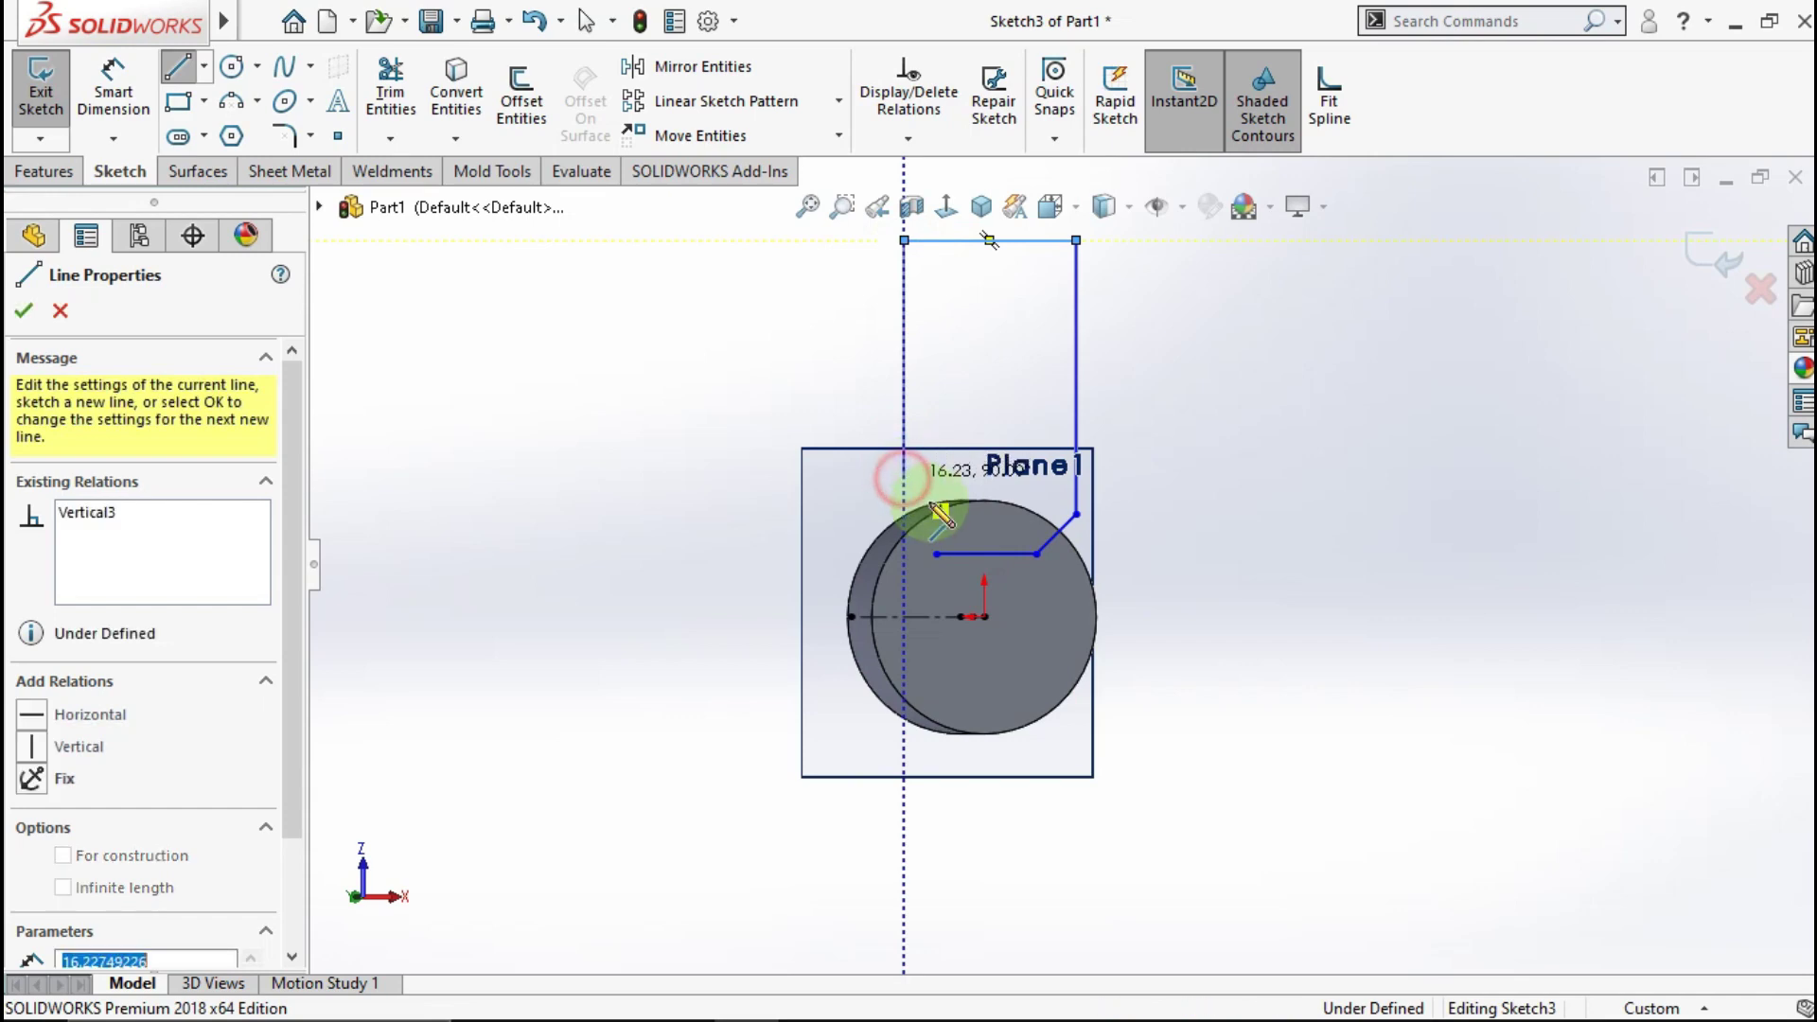
{"action": "left_click", "coordinate": [935, 555]}
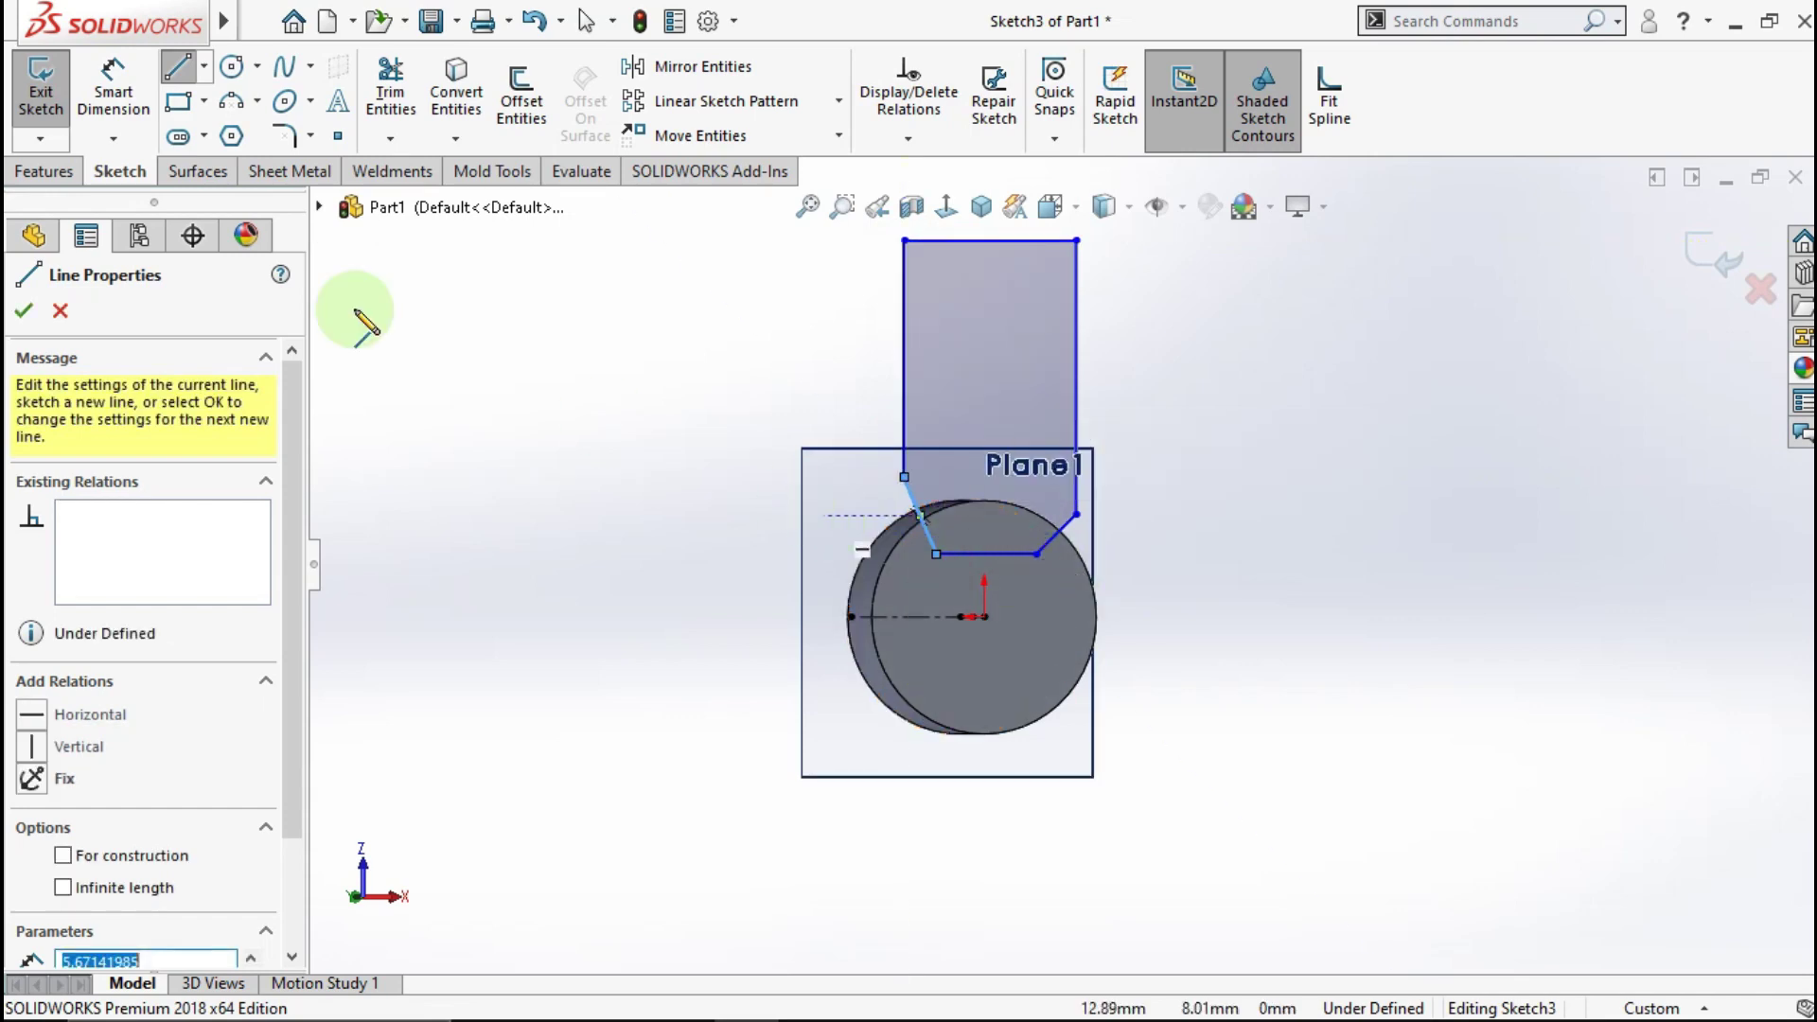
Step: Draw a centerline about 4.4 mm long from the origin to the midpoint of the outline's base line and make it vertical
{"action": "left_click", "coordinate": [202, 72]}
{"action": "left_click", "coordinate": [241, 132]}
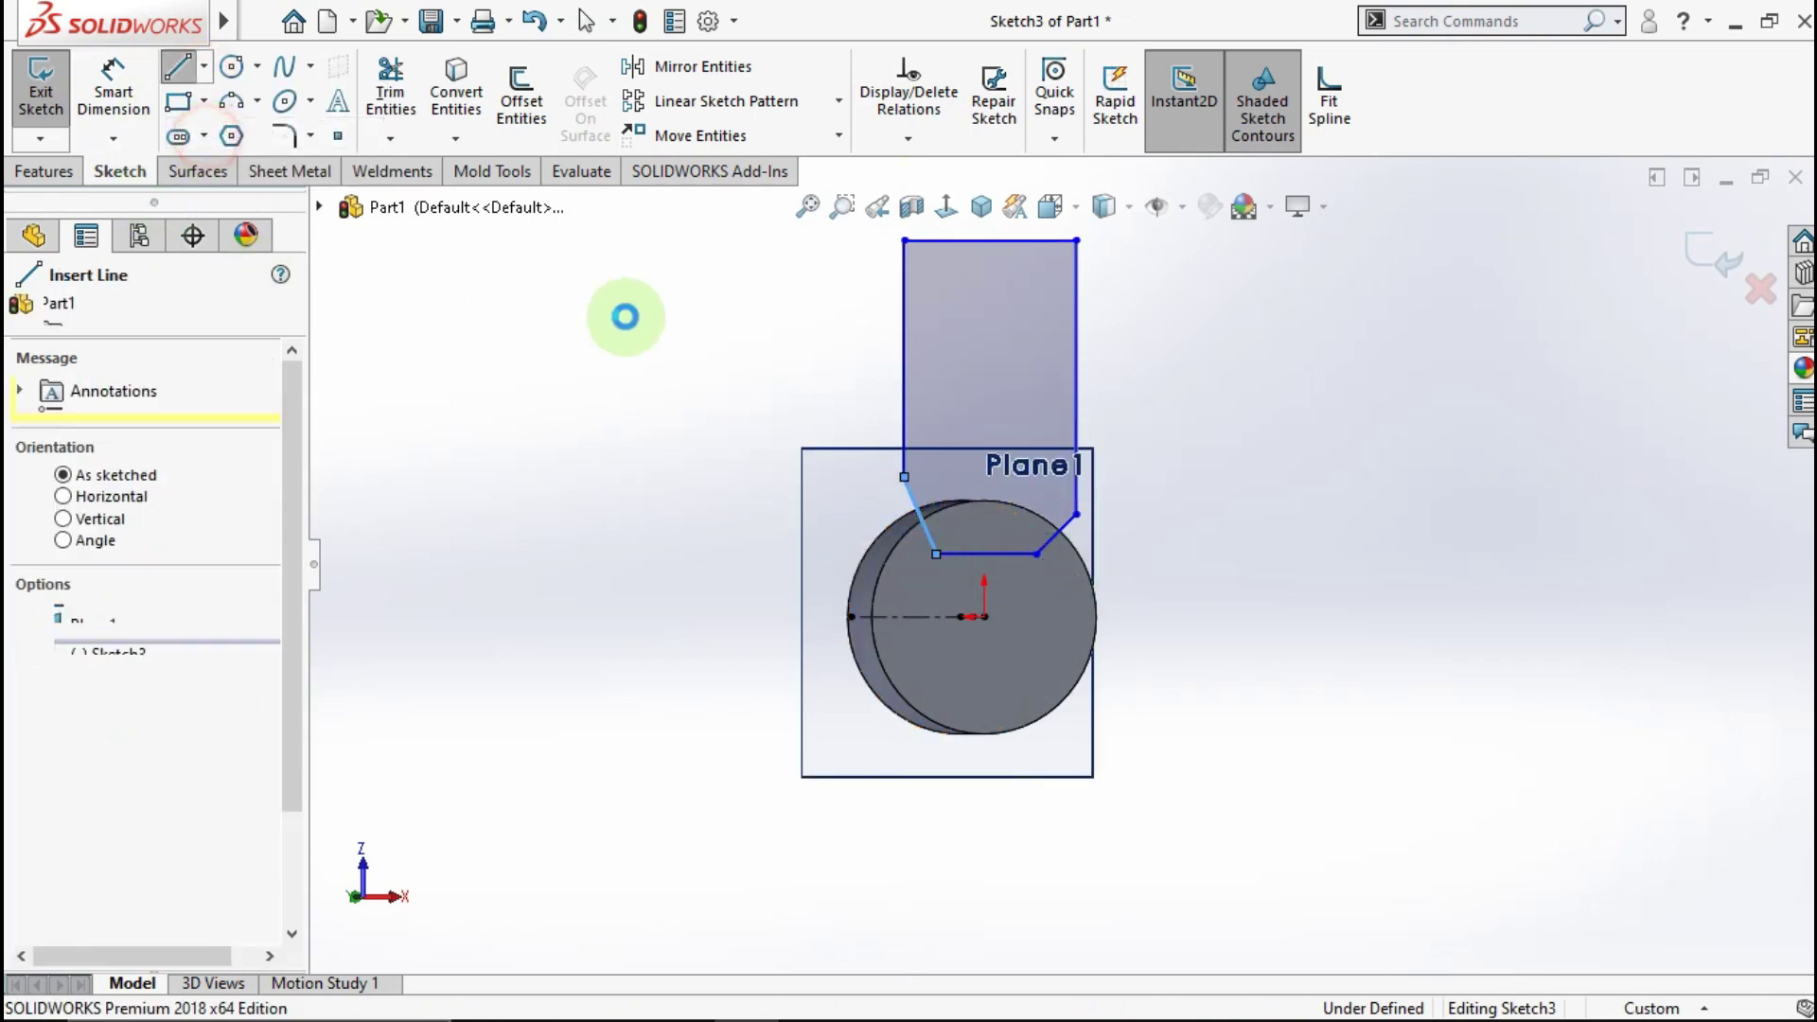
{"action": "scroll", "coordinate": [1010, 617], "scroll_direction": "down", "scroll_amount": 3}
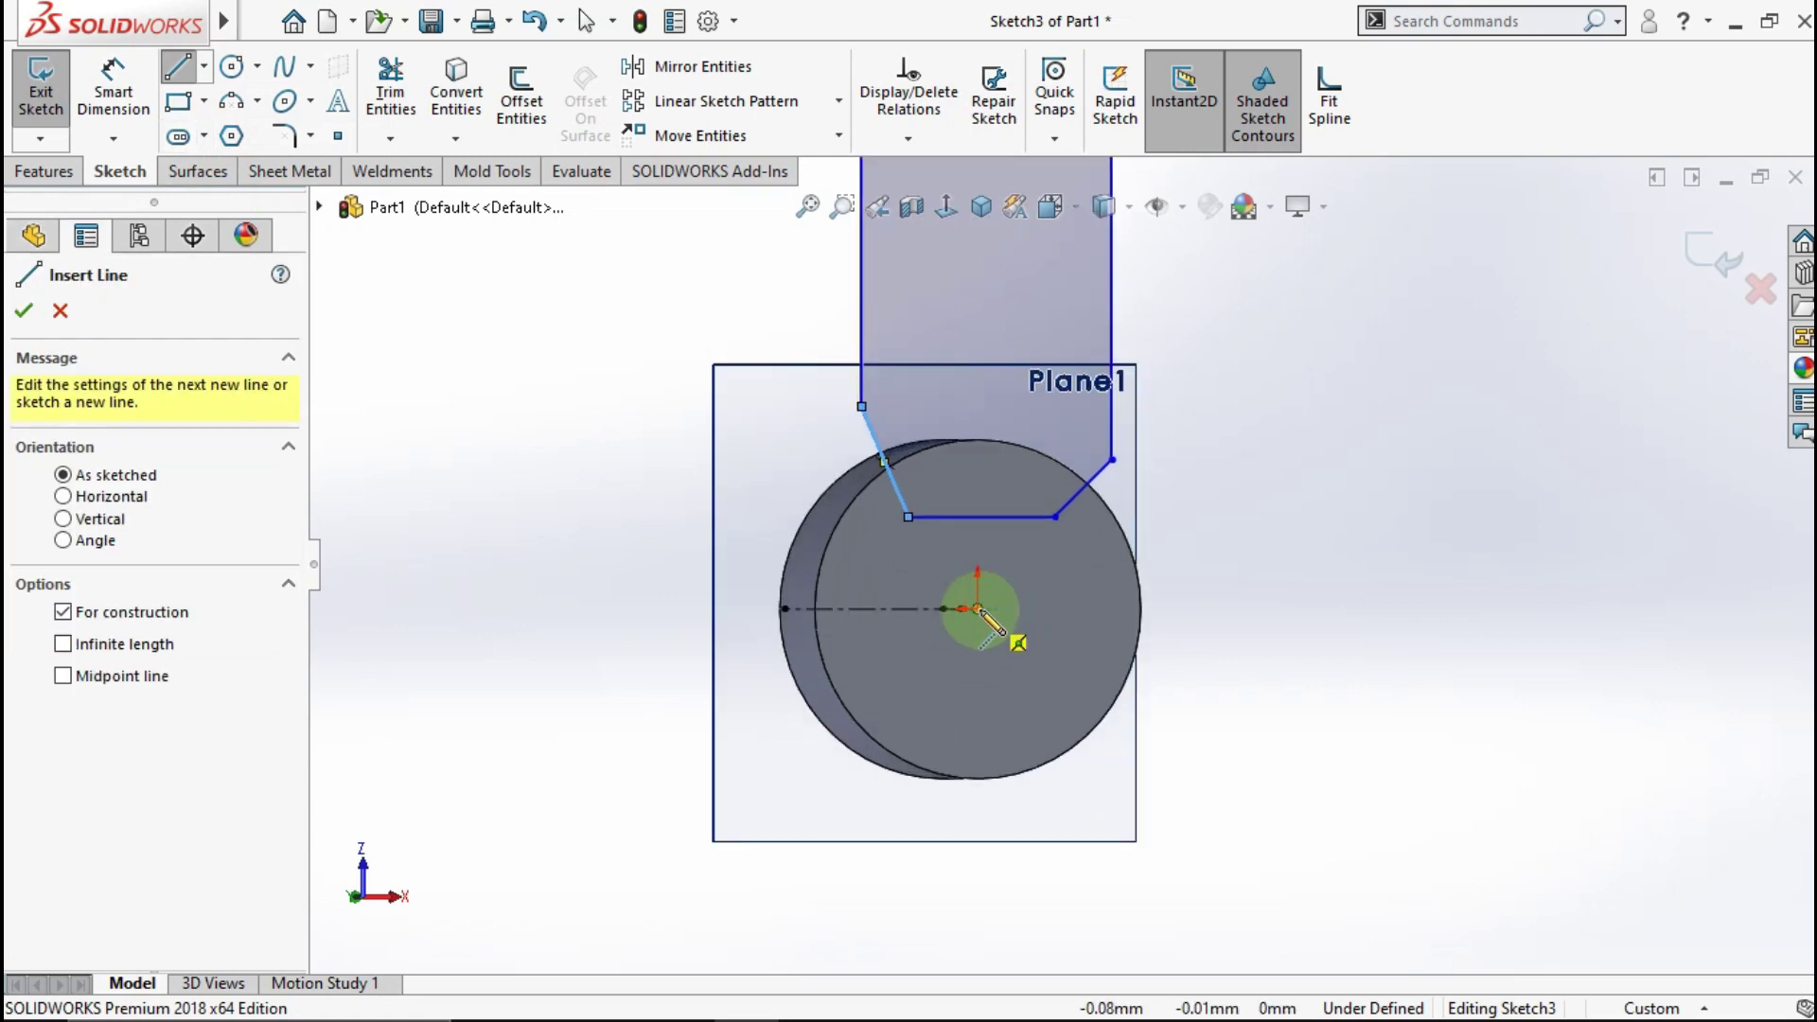
{"action": "left_click", "coordinate": [1018, 642]}
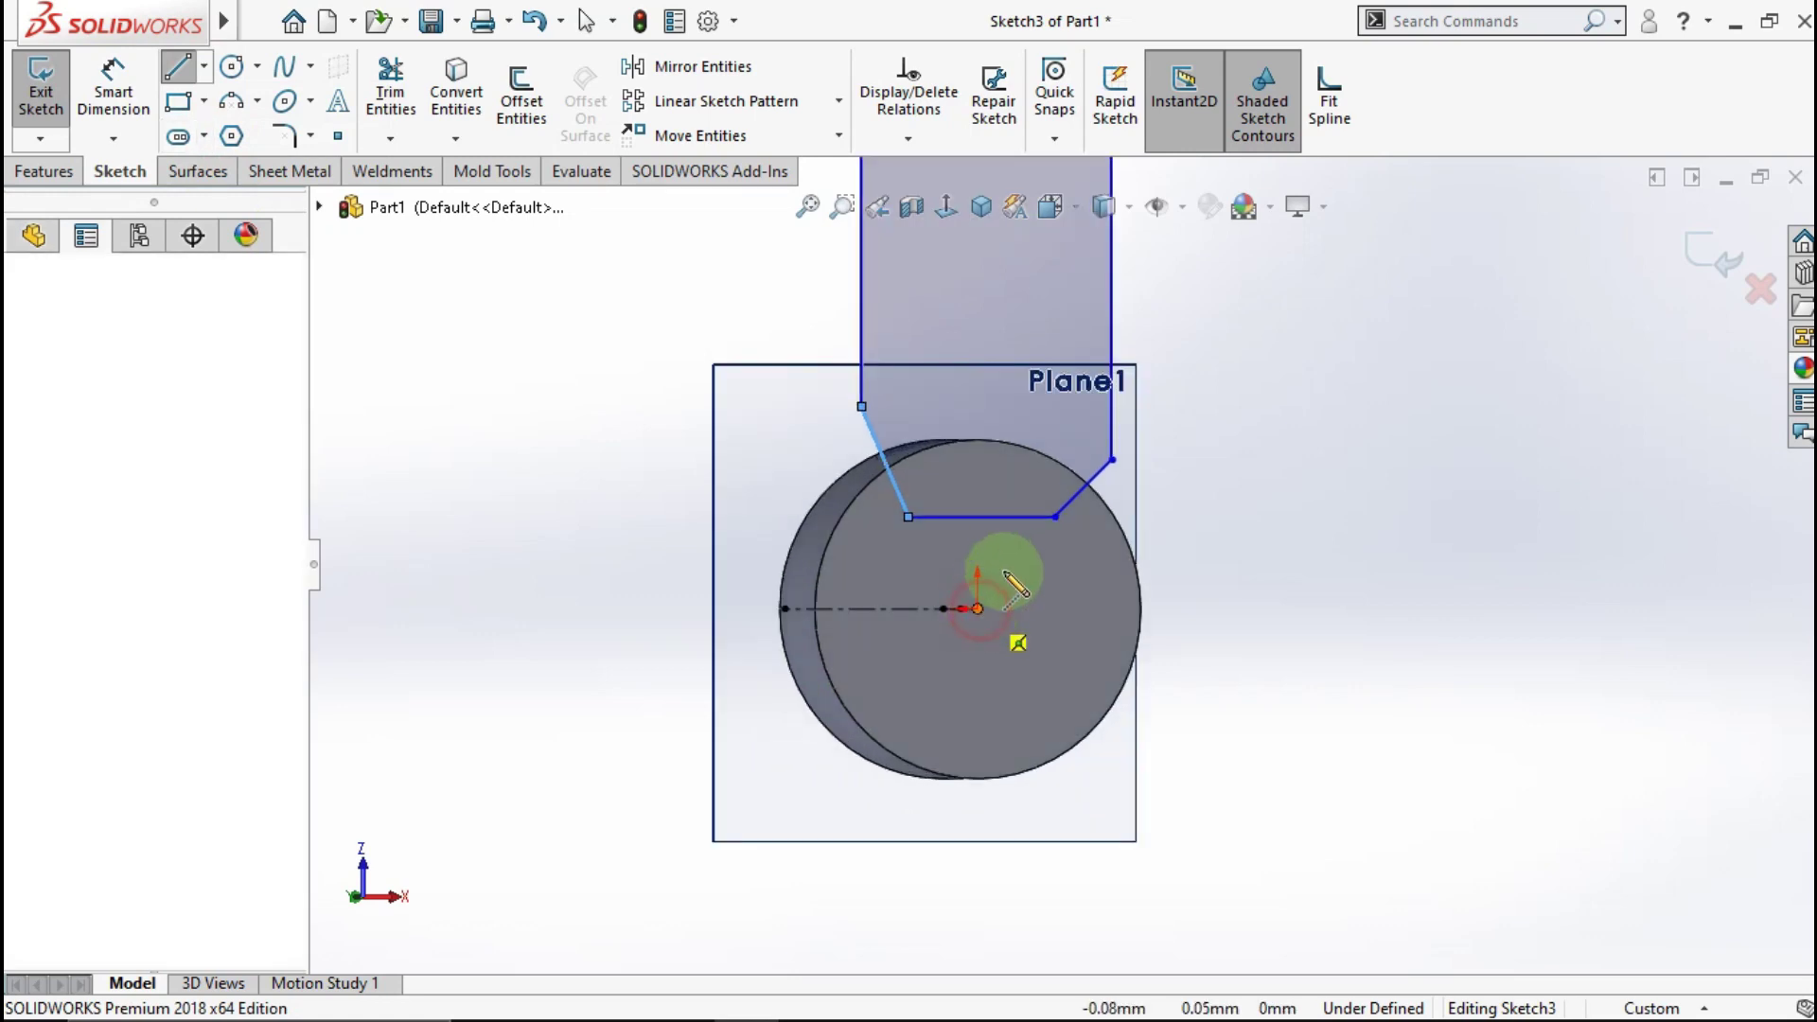
{"action": "left_click", "coordinate": [981, 516]}
{"action": "key", "text": "Escape"}
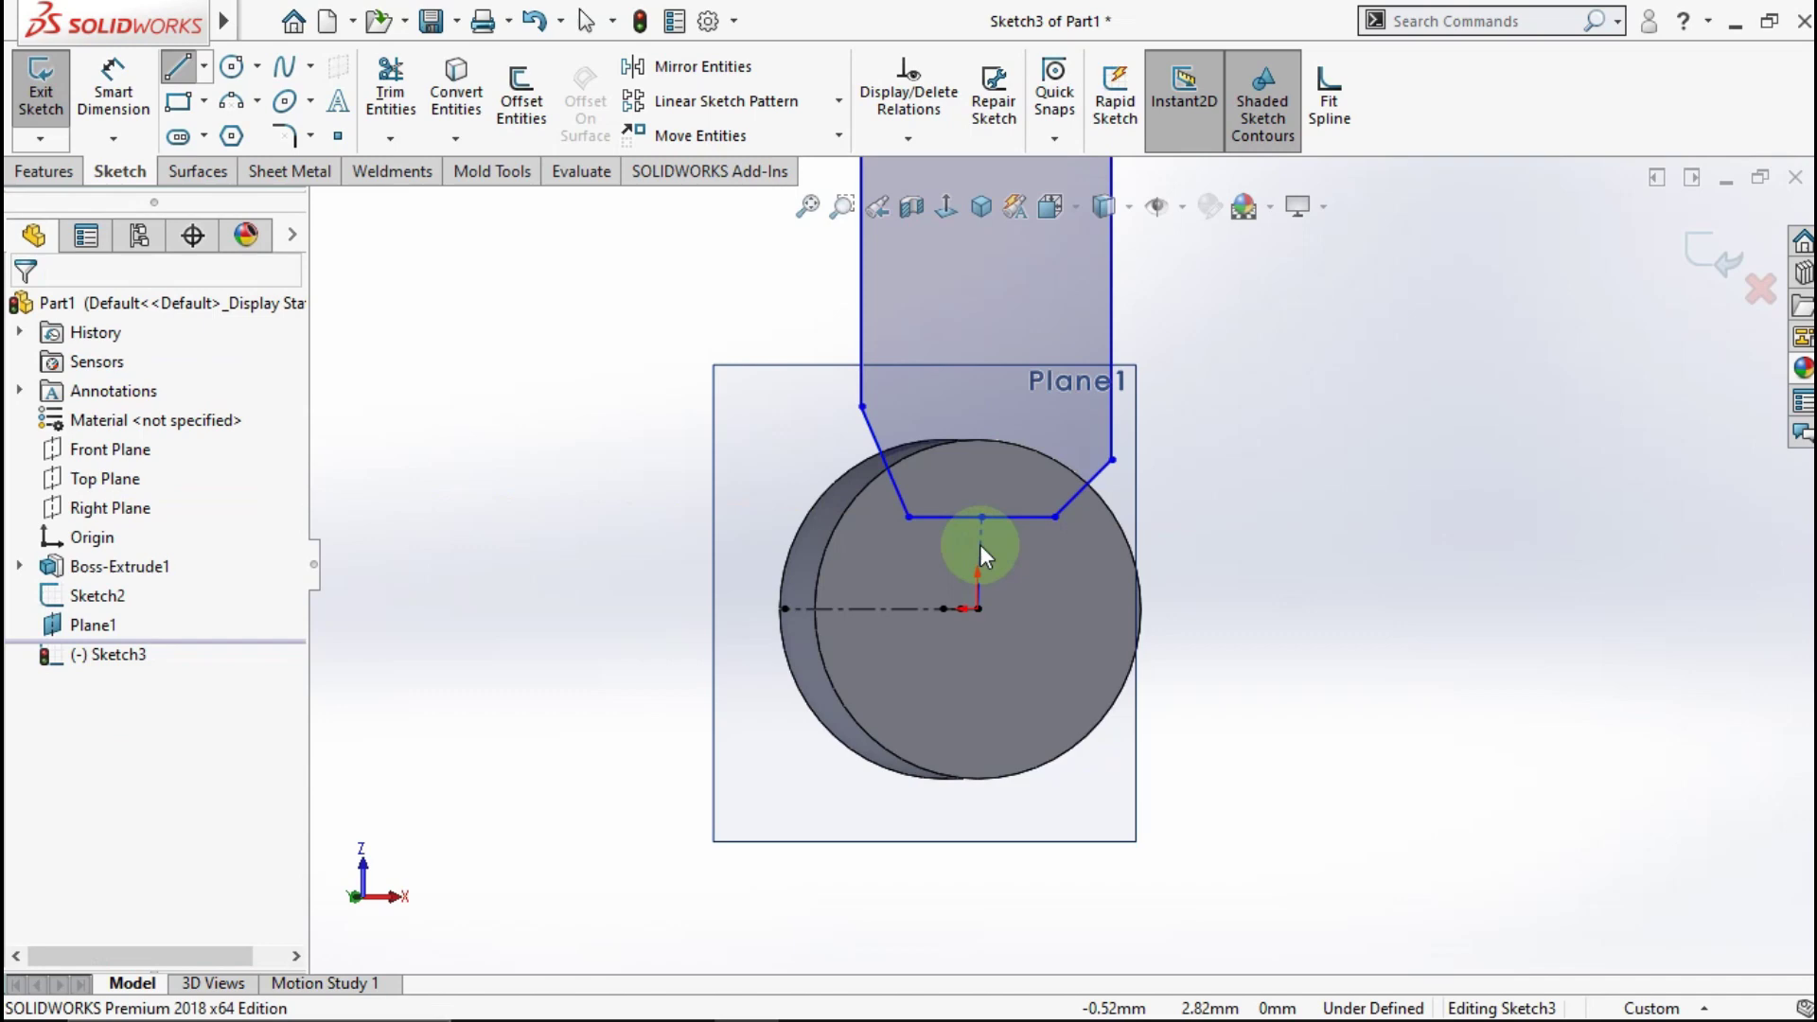
{"action": "left_click", "coordinate": [980, 557]}
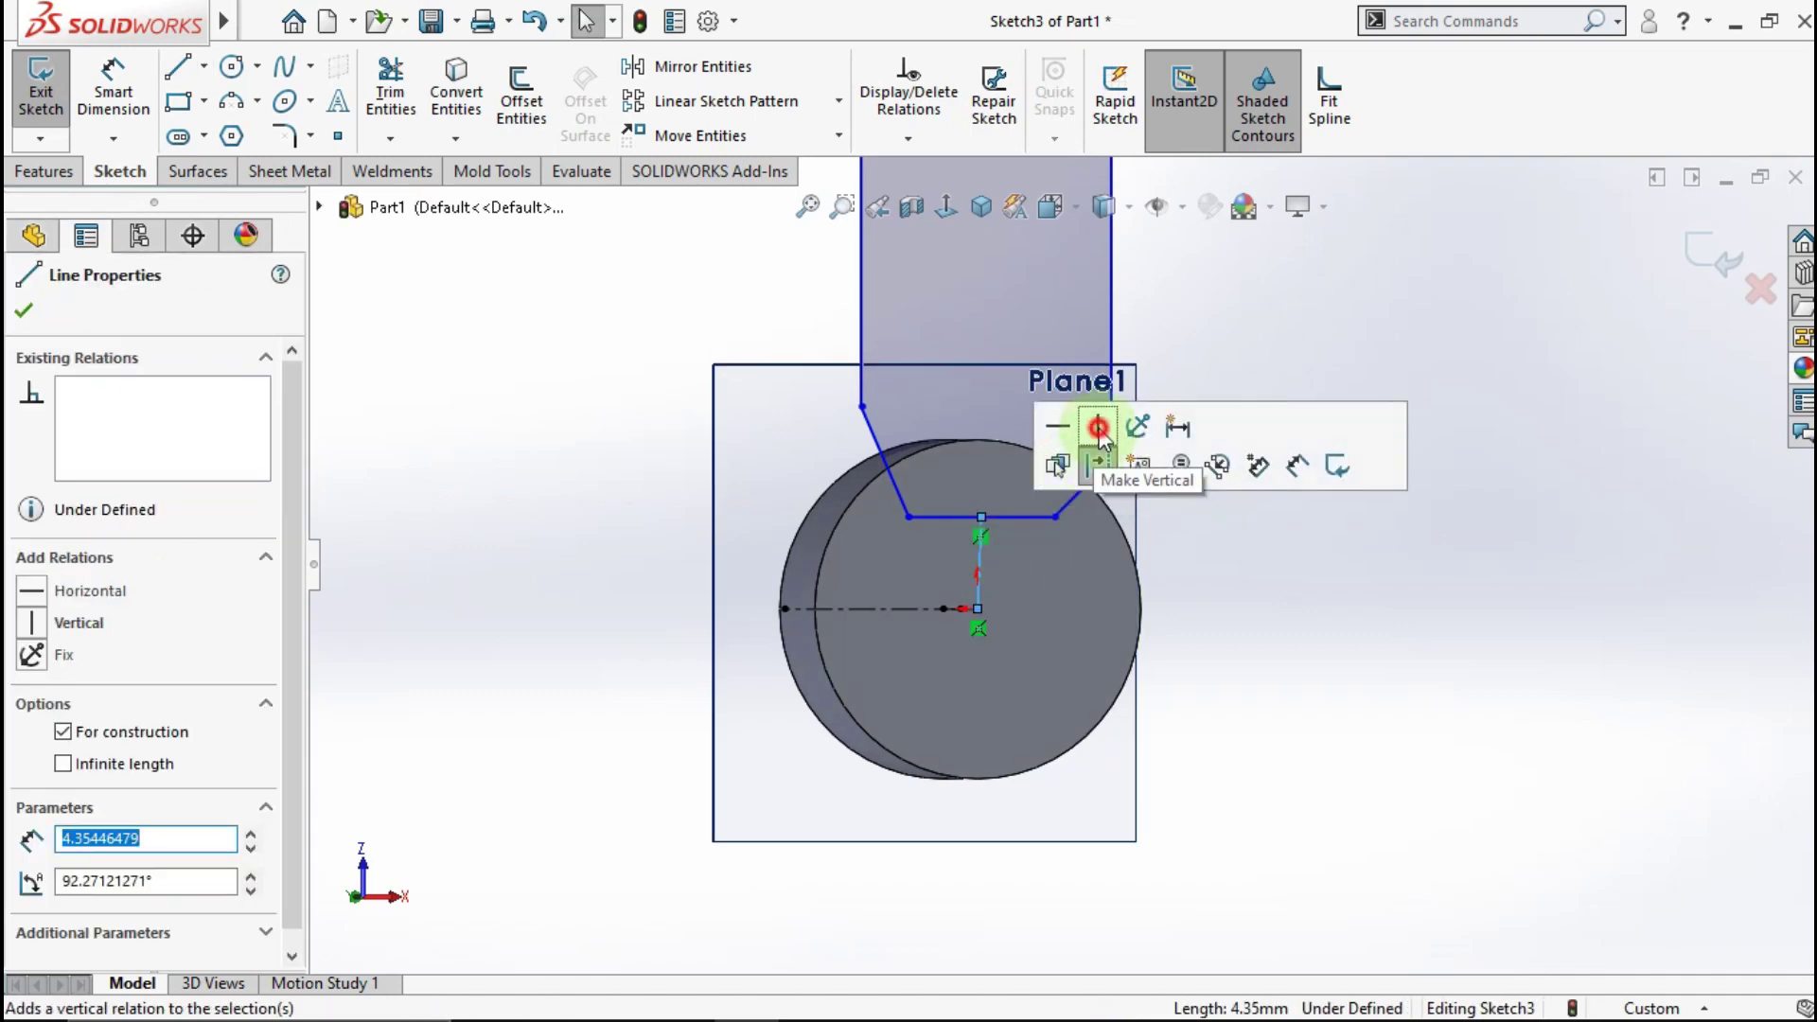
{"action": "left_click", "coordinate": [1098, 426]}
{"action": "left_click", "coordinate": [1174, 556]}
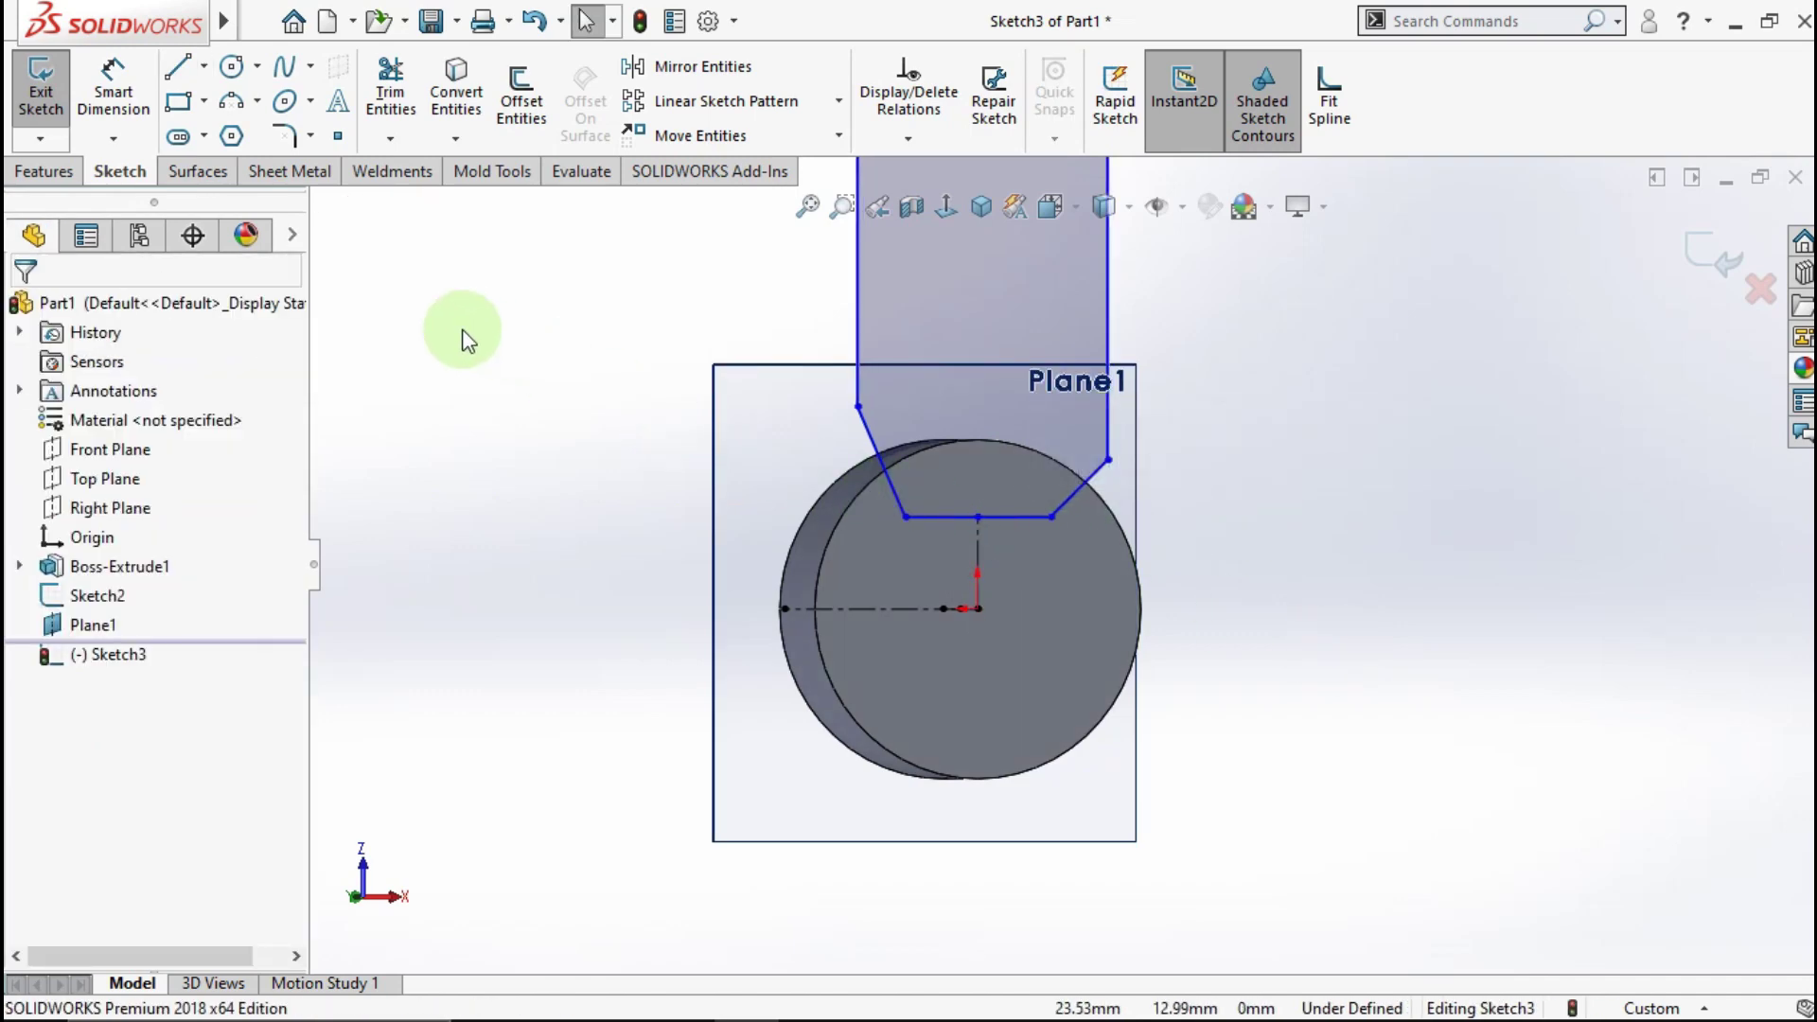
Step: Dimension the vertical centerline between the origin and the blade's base line as 4 mm
{"action": "left_click", "coordinate": [980, 543]}
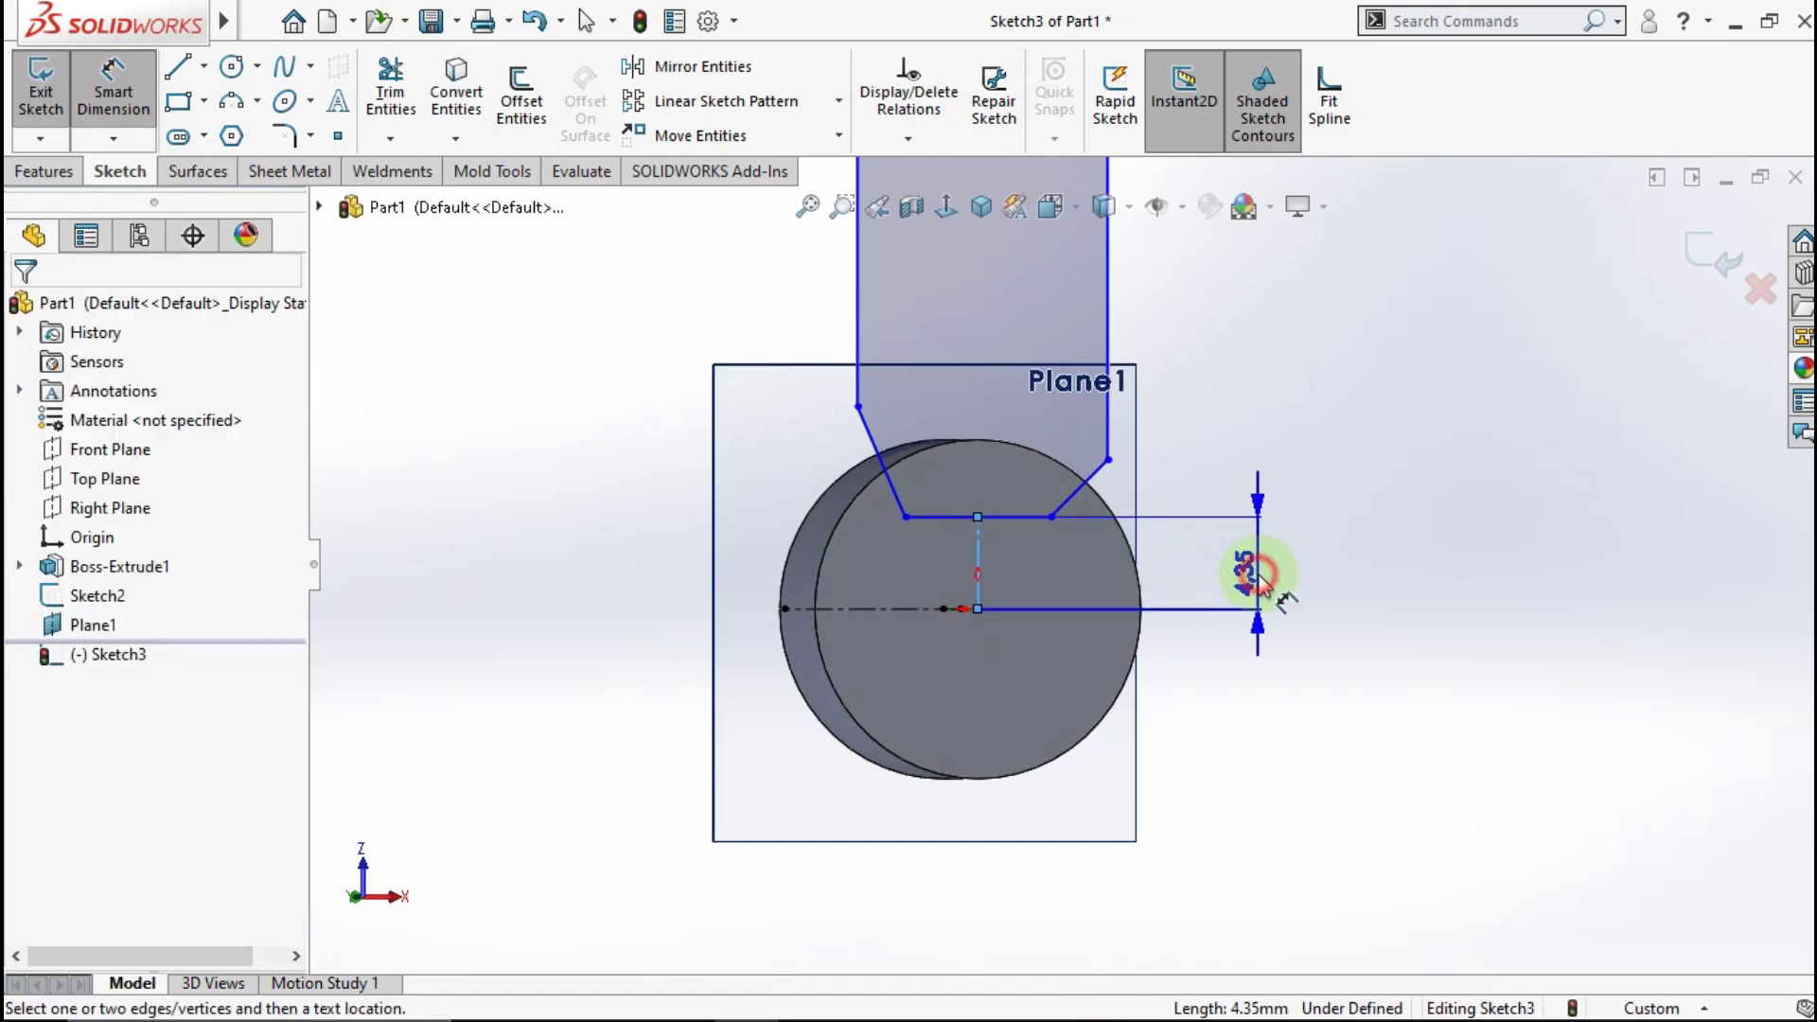
{"action": "left_click", "coordinate": [1230, 582]}
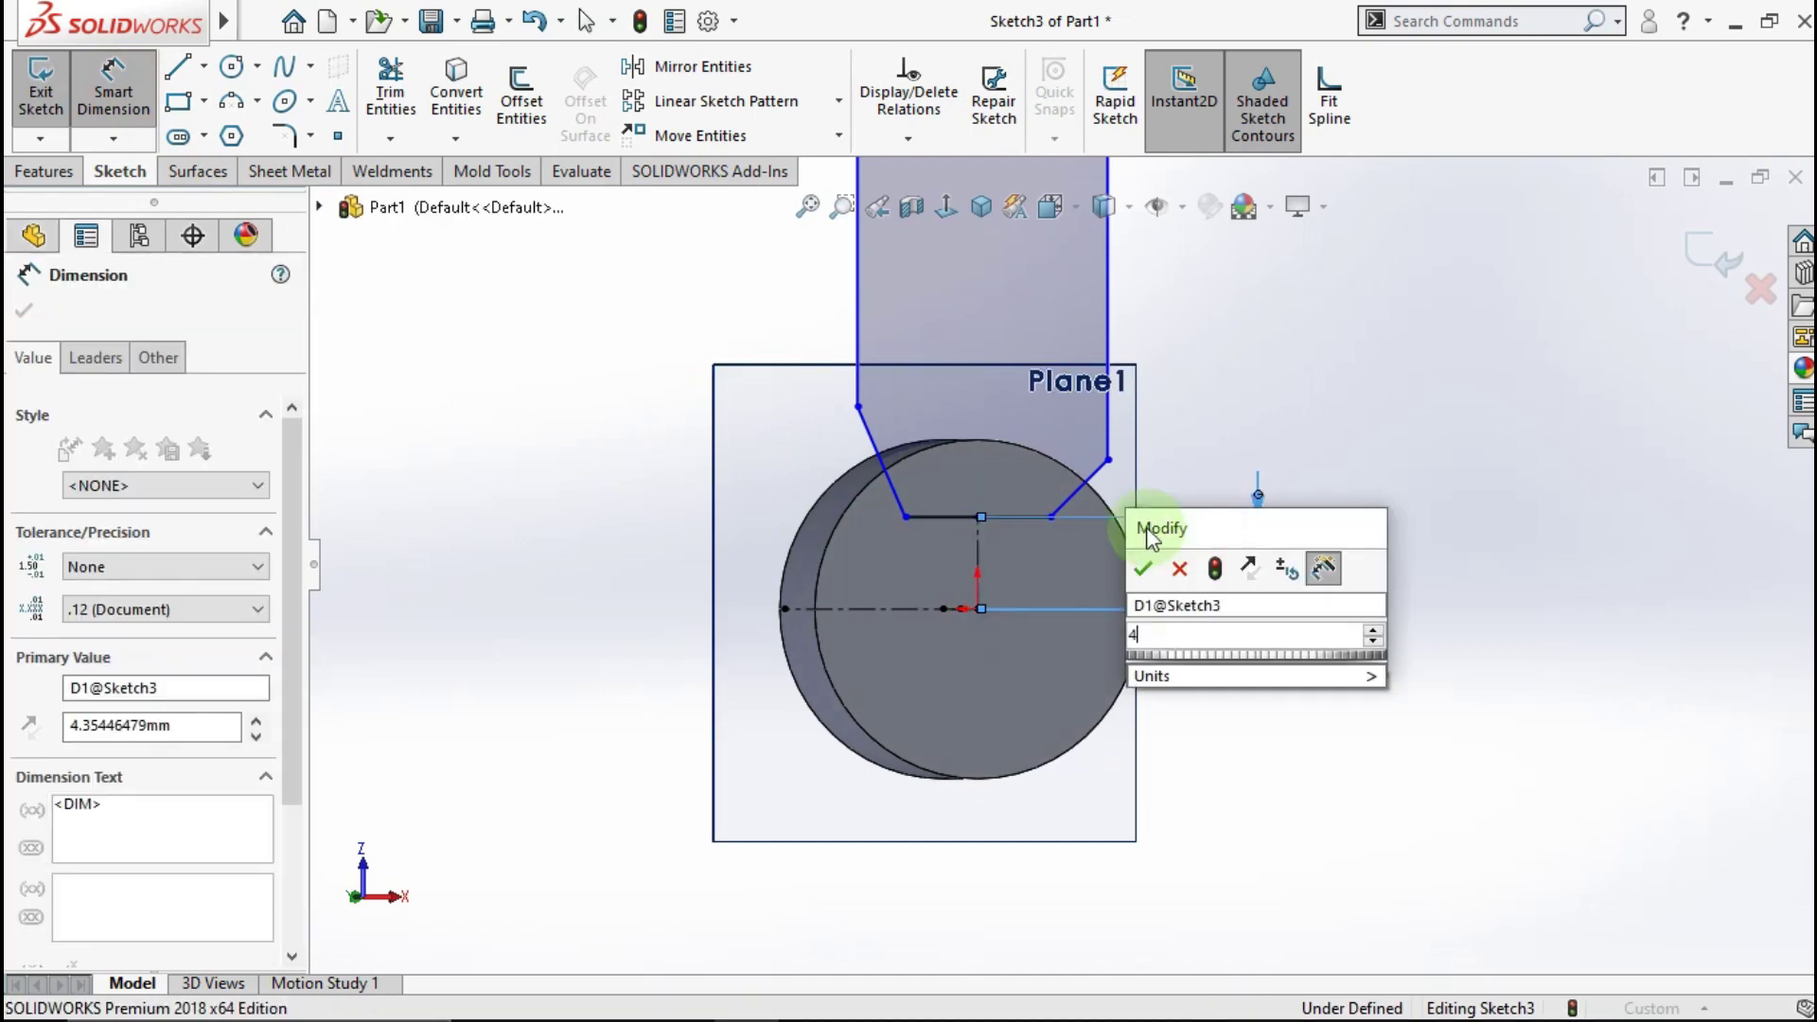
{"action": "left_click", "coordinate": [1151, 570]}
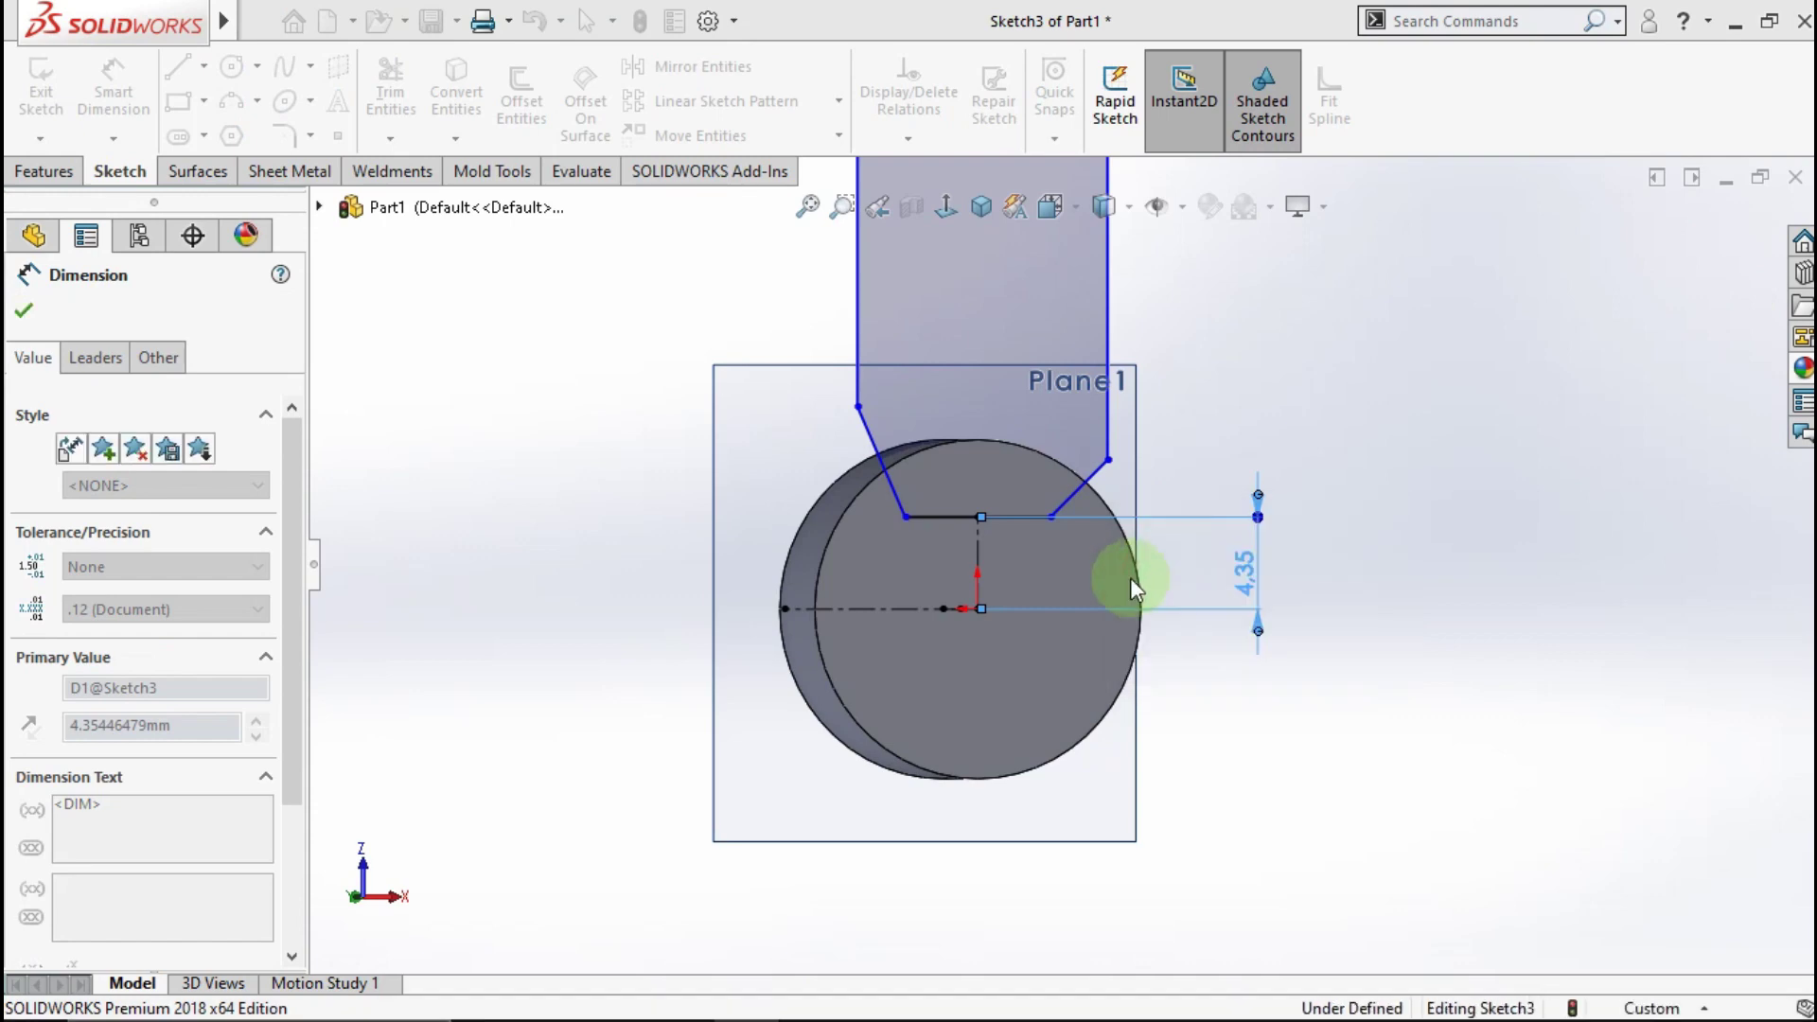
Step: Dimension the blade outline's horizontal base line as 10 mm
{"action": "left_click", "coordinate": [955, 526]}
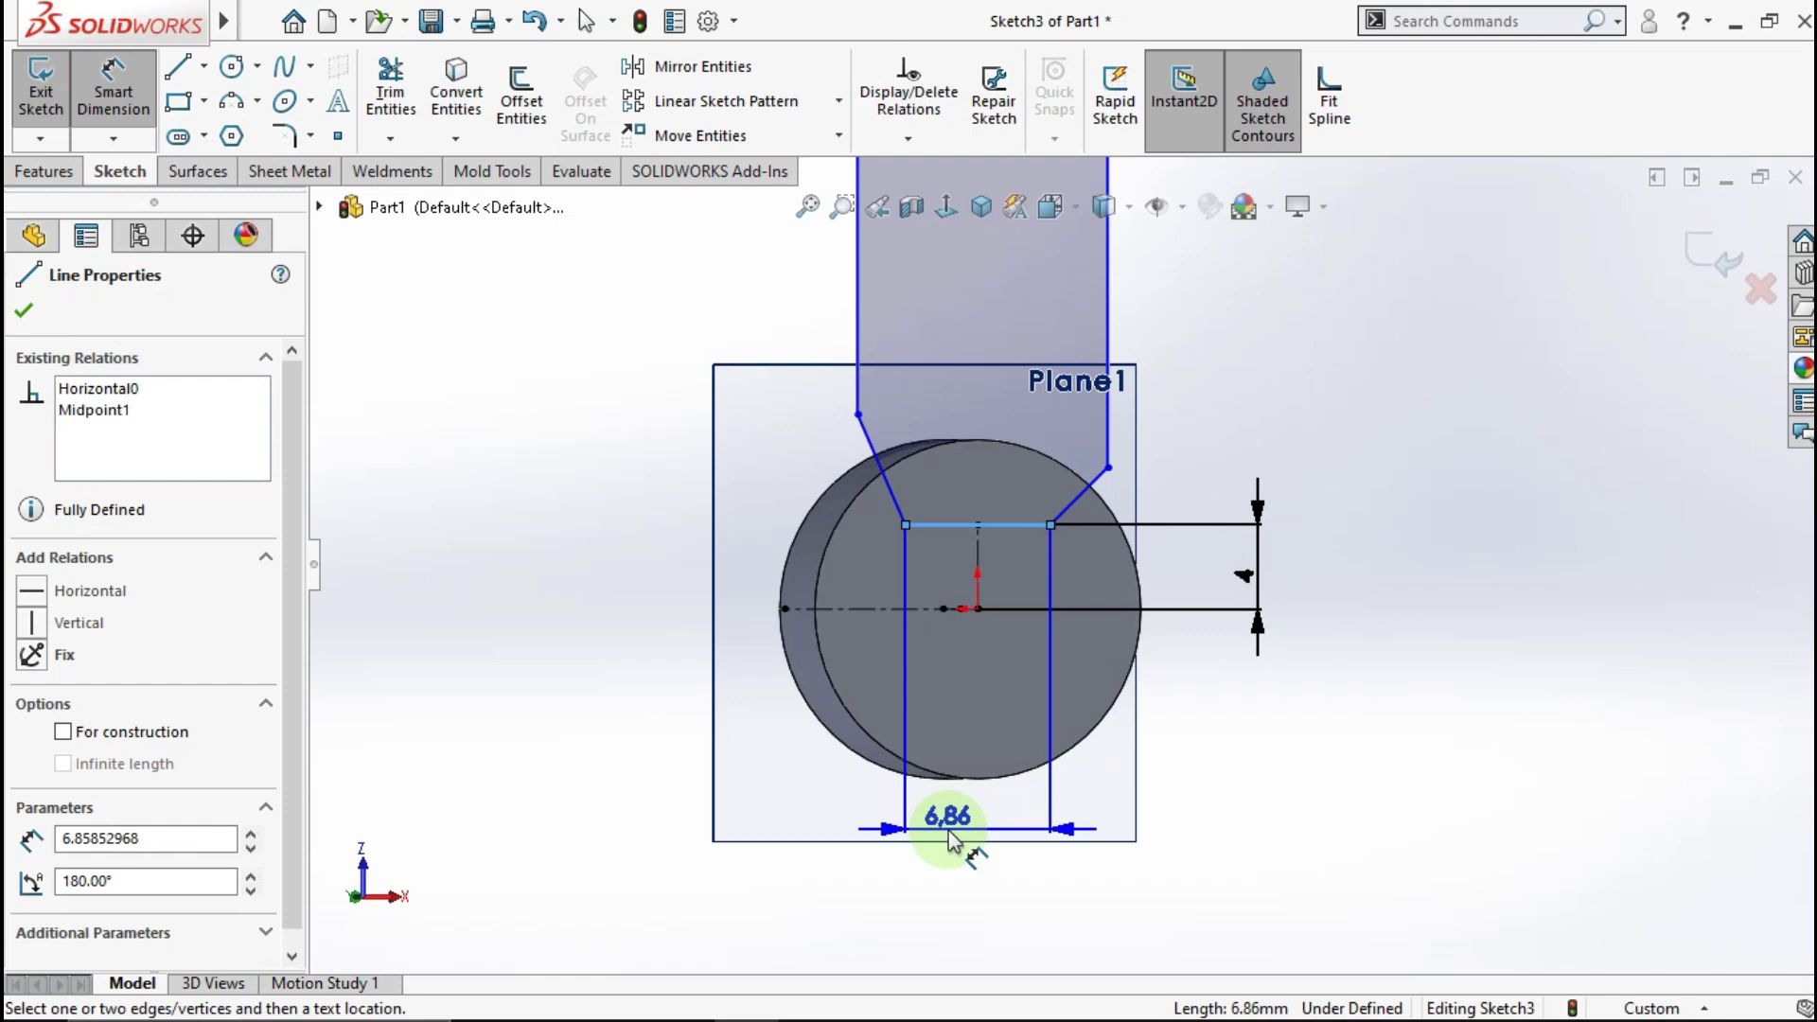
{"action": "left_click", "coordinate": [952, 840]}
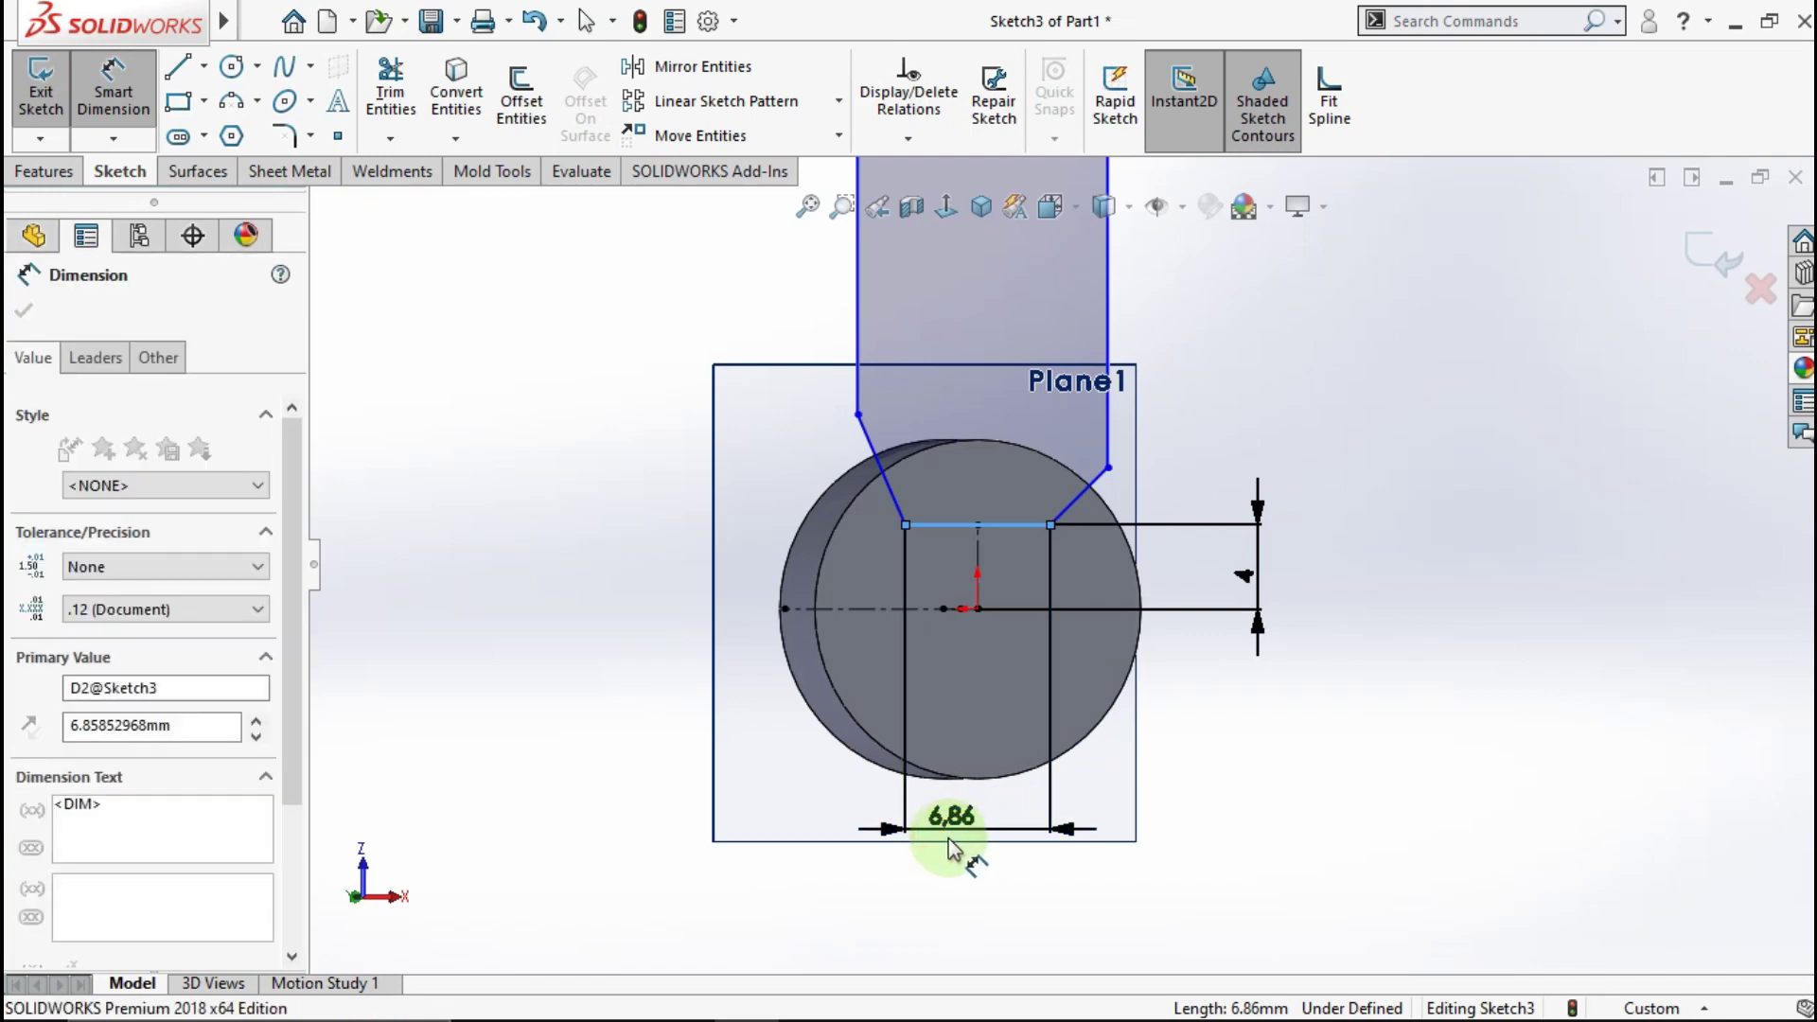
{"action": "type", "text": "10"}
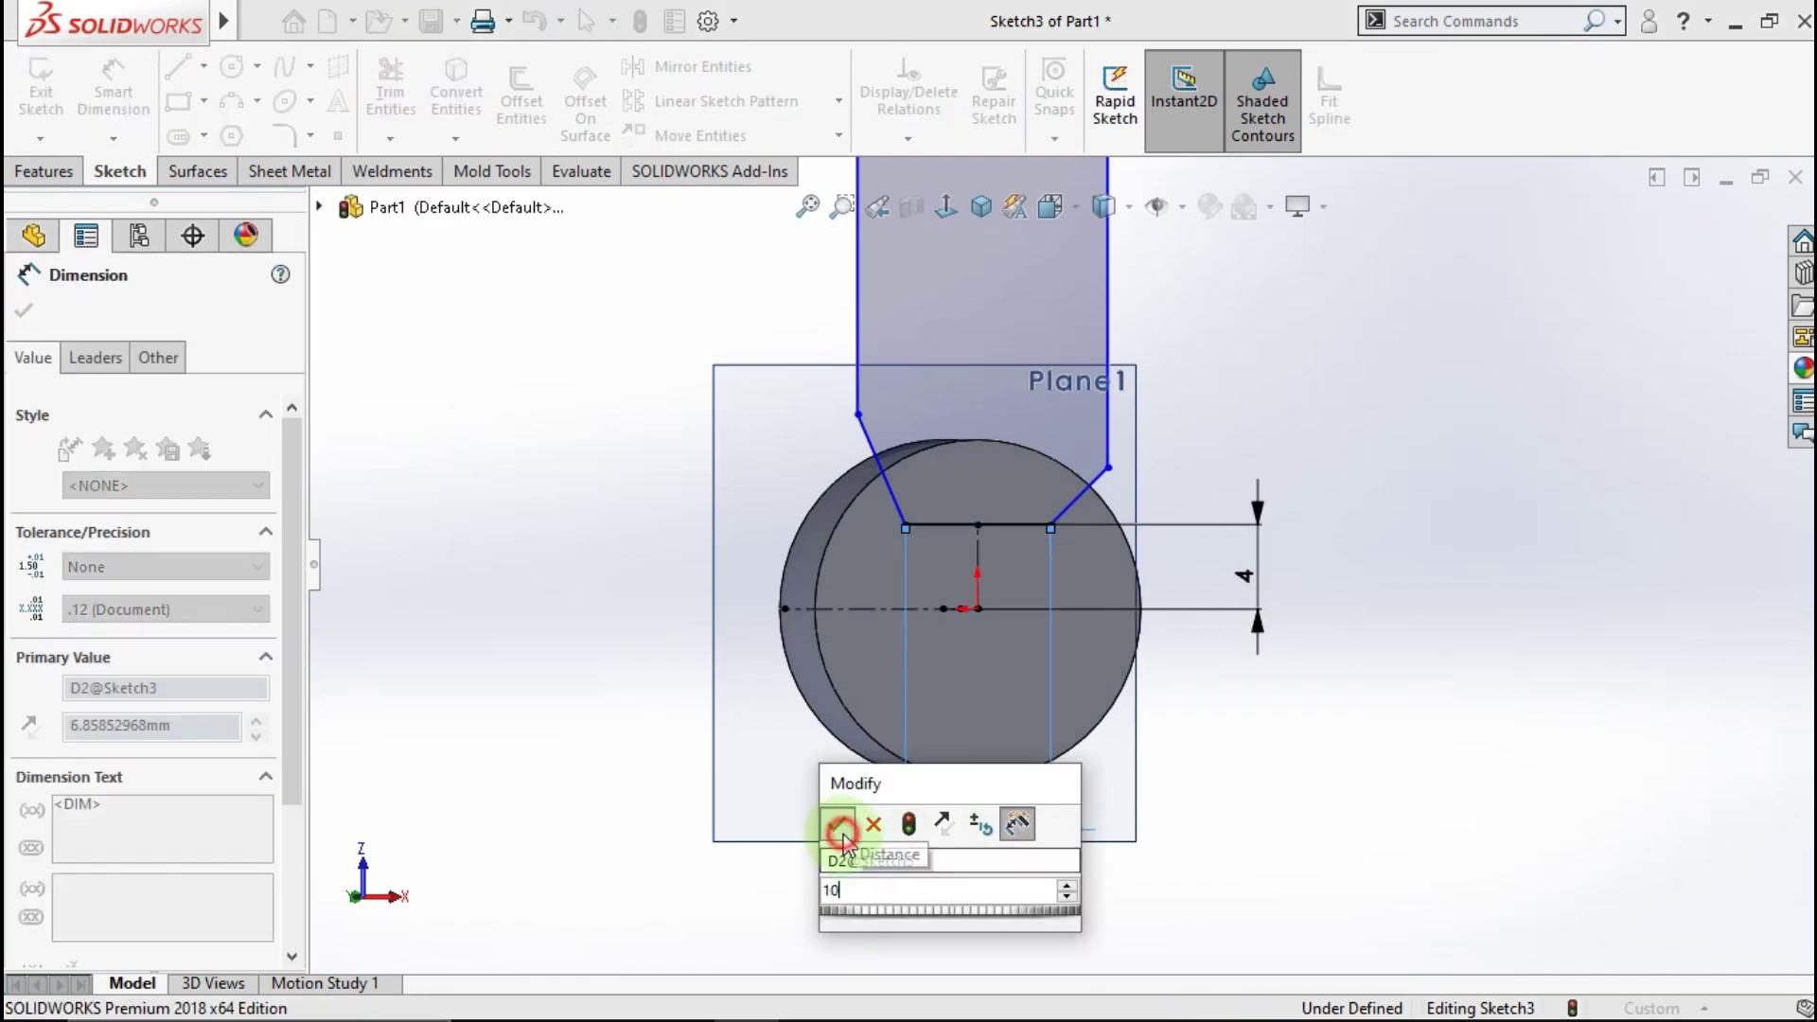
{"action": "left_click", "coordinate": [836, 824]}
{"action": "left_click", "coordinate": [1250, 751]}
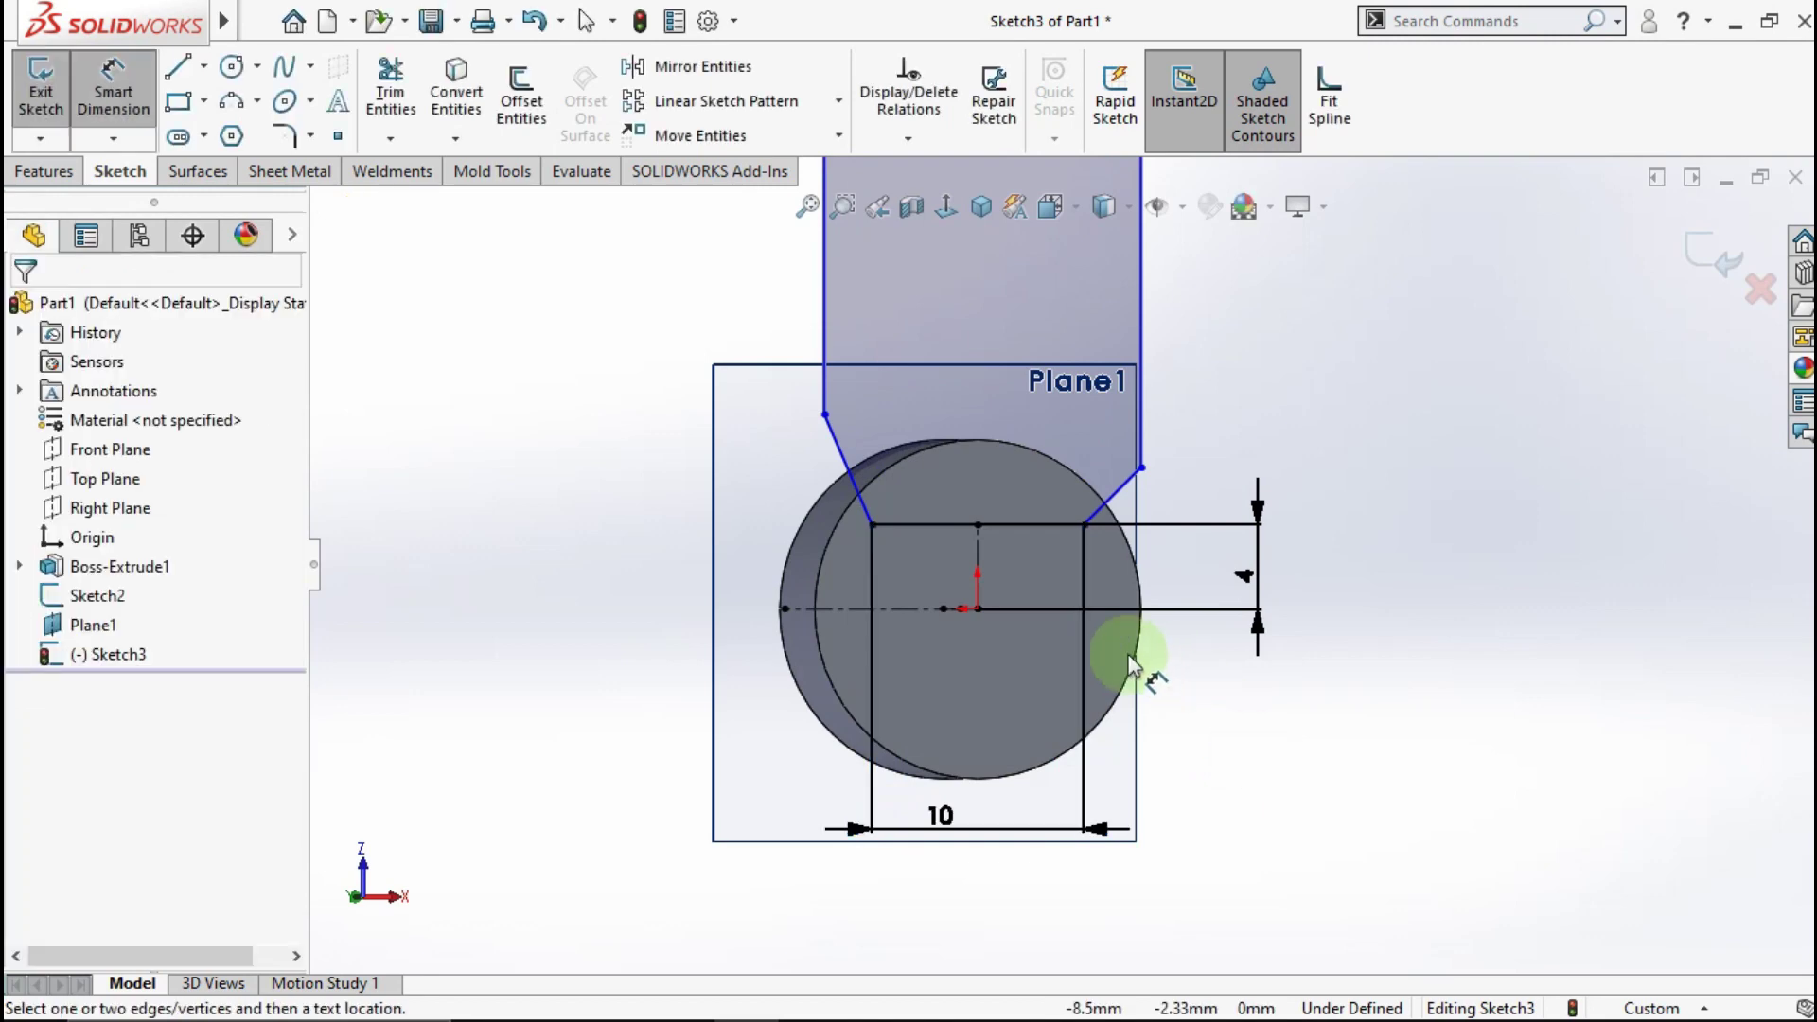
Step: Dimension the angle between the base line and the outline's right slanted line as 120 degrees
{"action": "left_click", "coordinate": [1084, 520]}
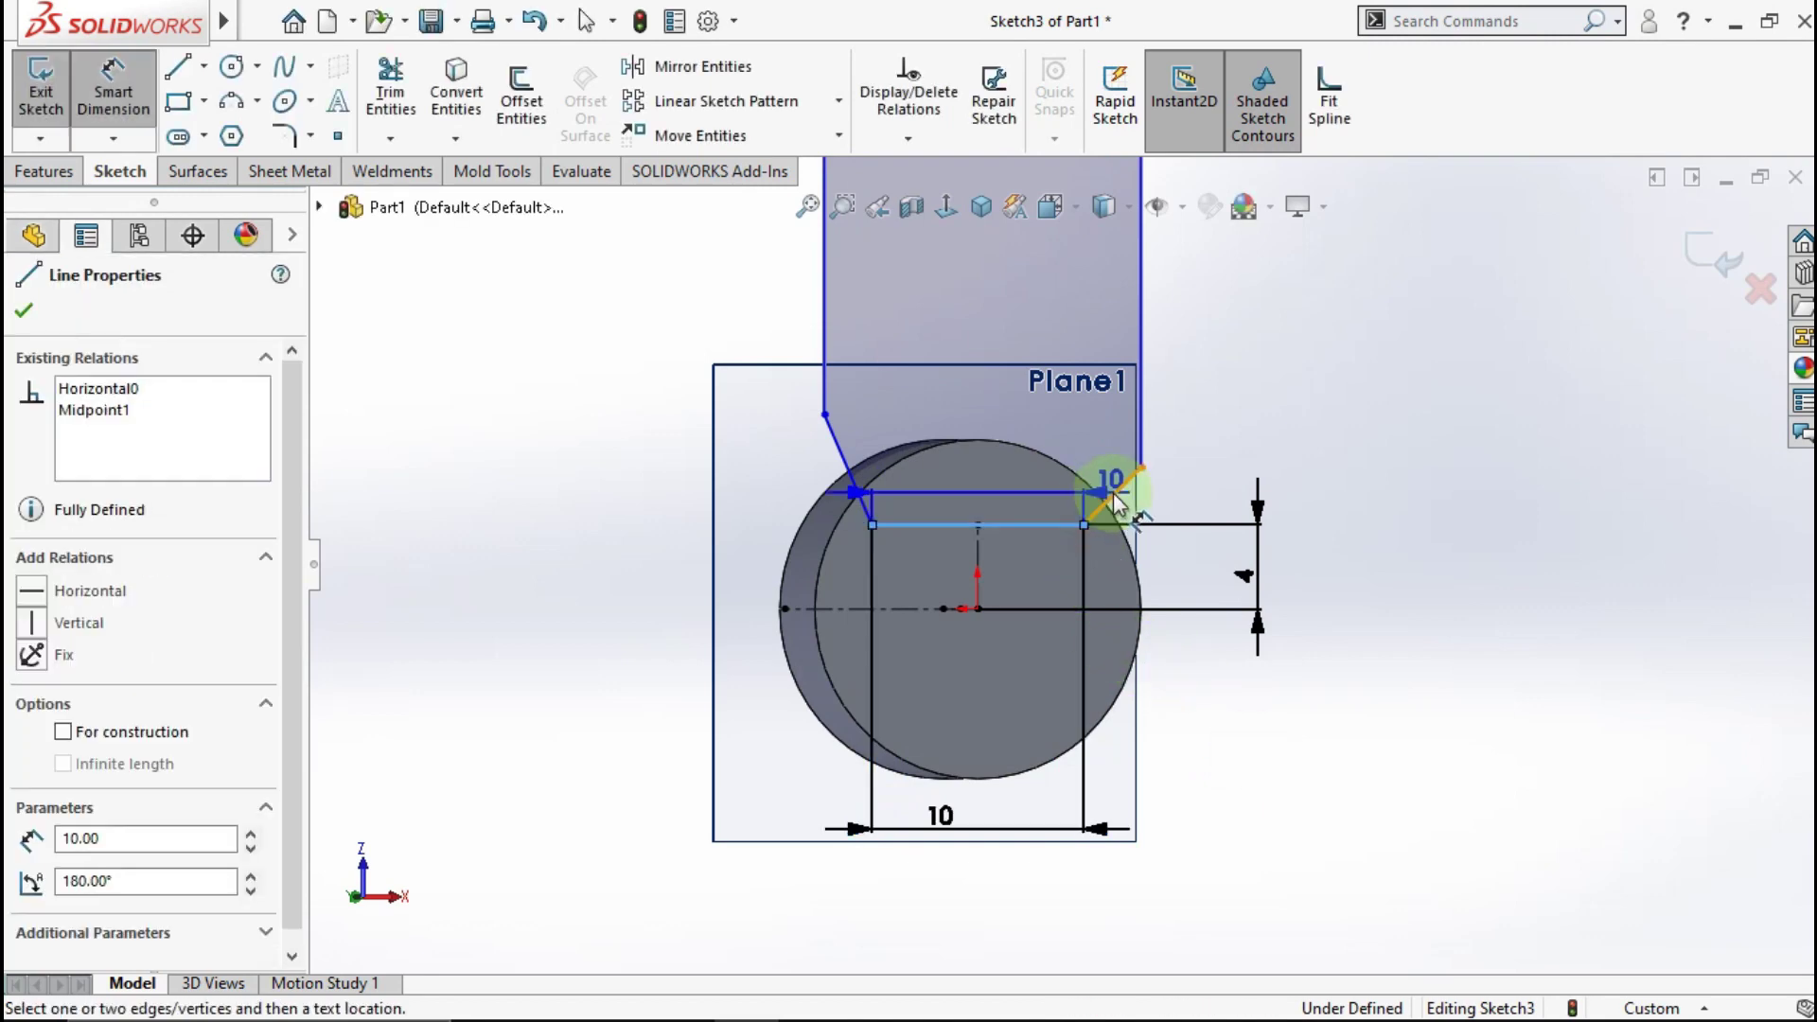
{"action": "left_click", "coordinate": [1105, 500]}
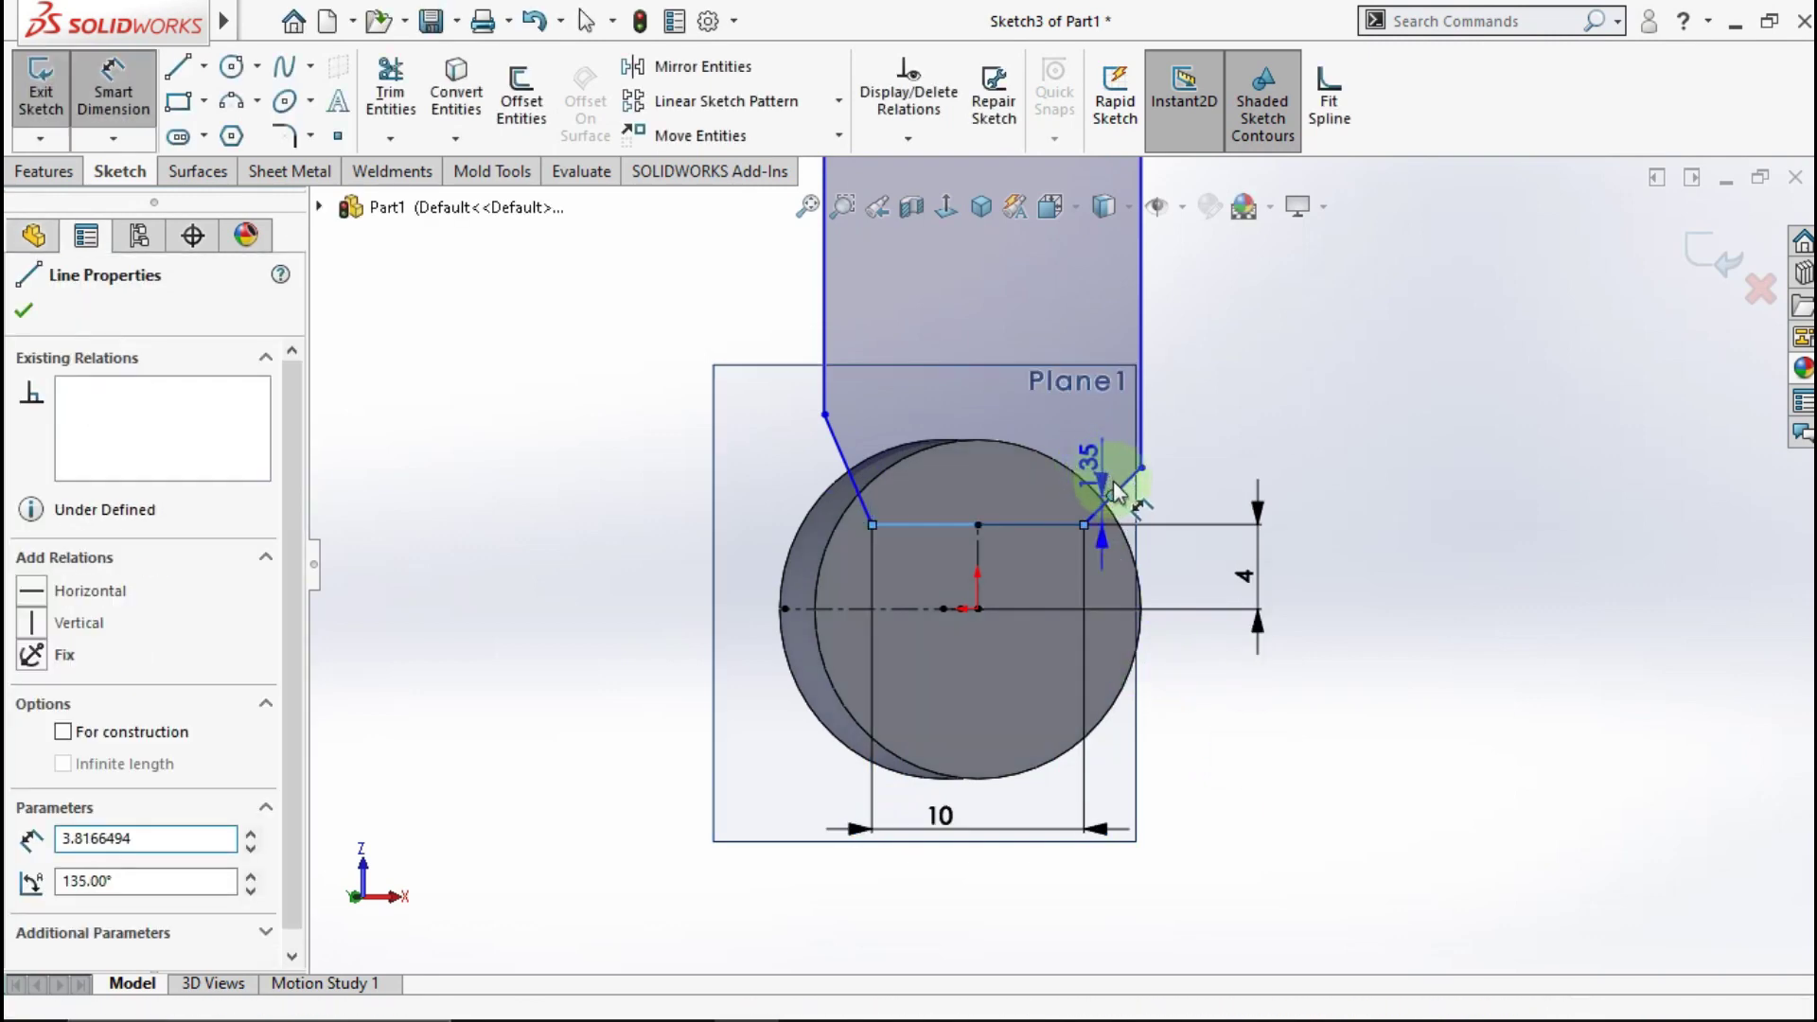
{"action": "left_click", "coordinate": [1116, 490]}
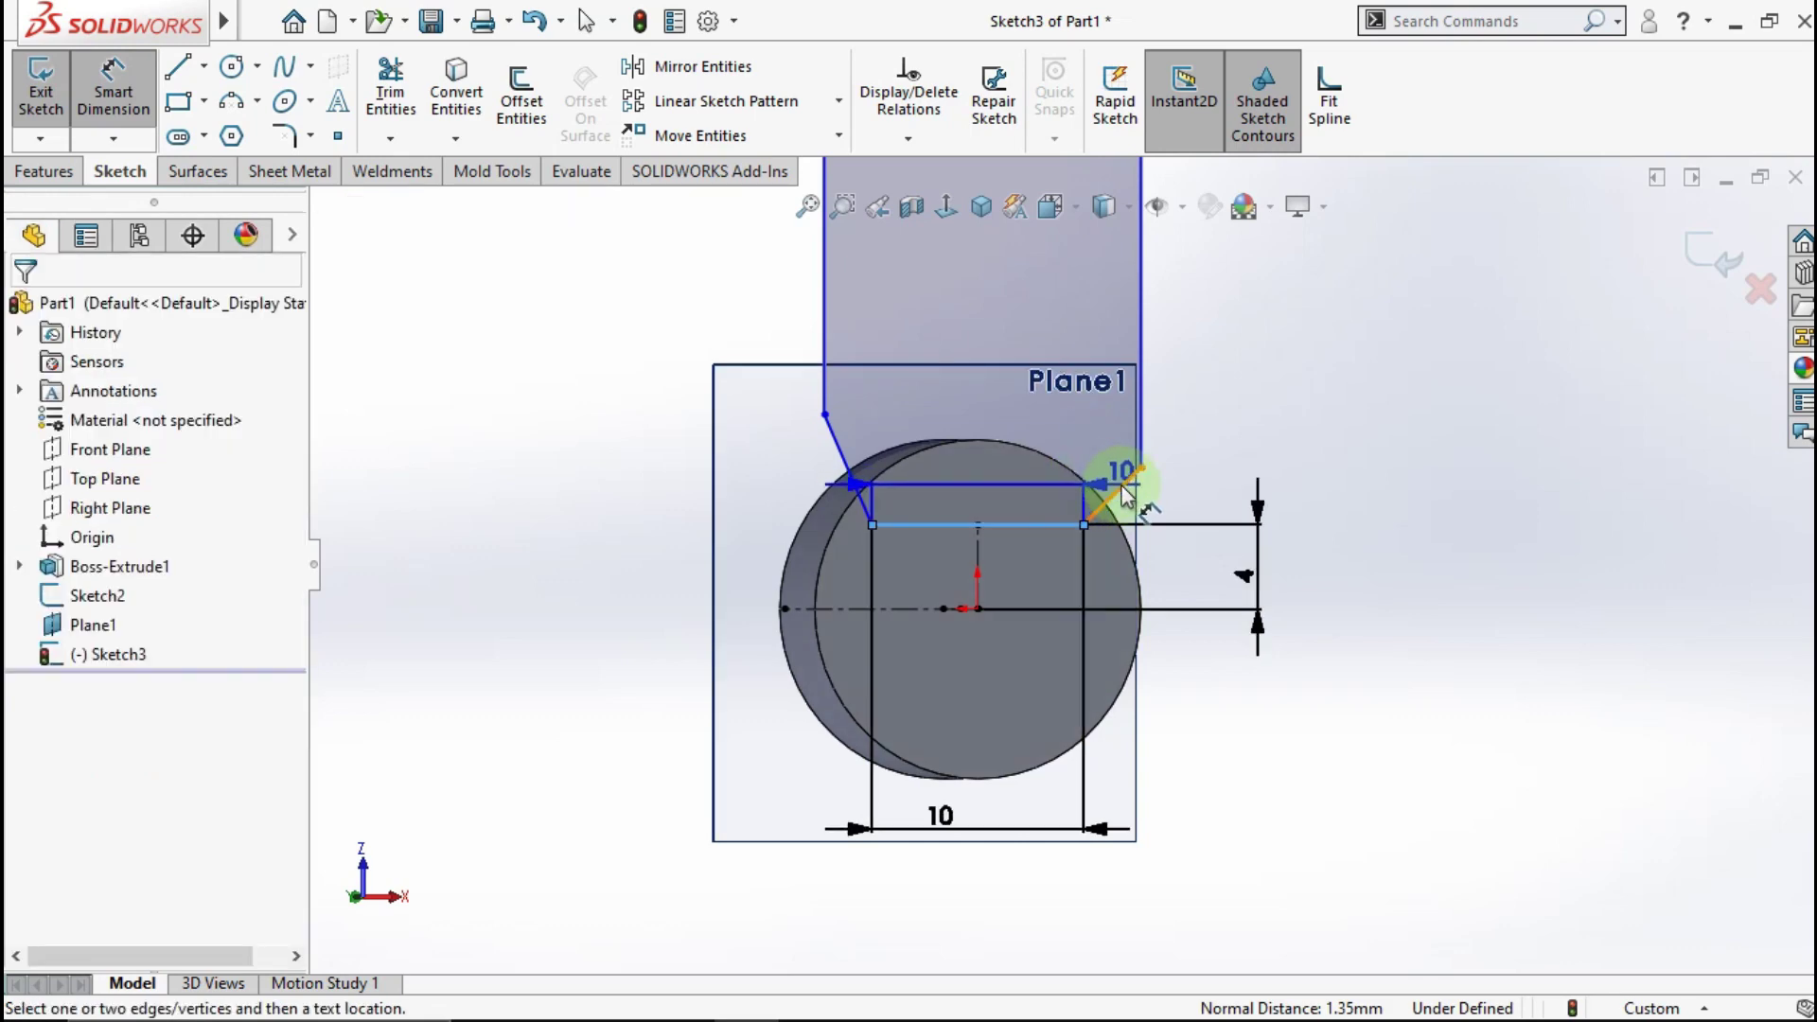
{"action": "left_click", "coordinate": [1098, 480]}
{"action": "left_click", "coordinate": [1073, 455]}
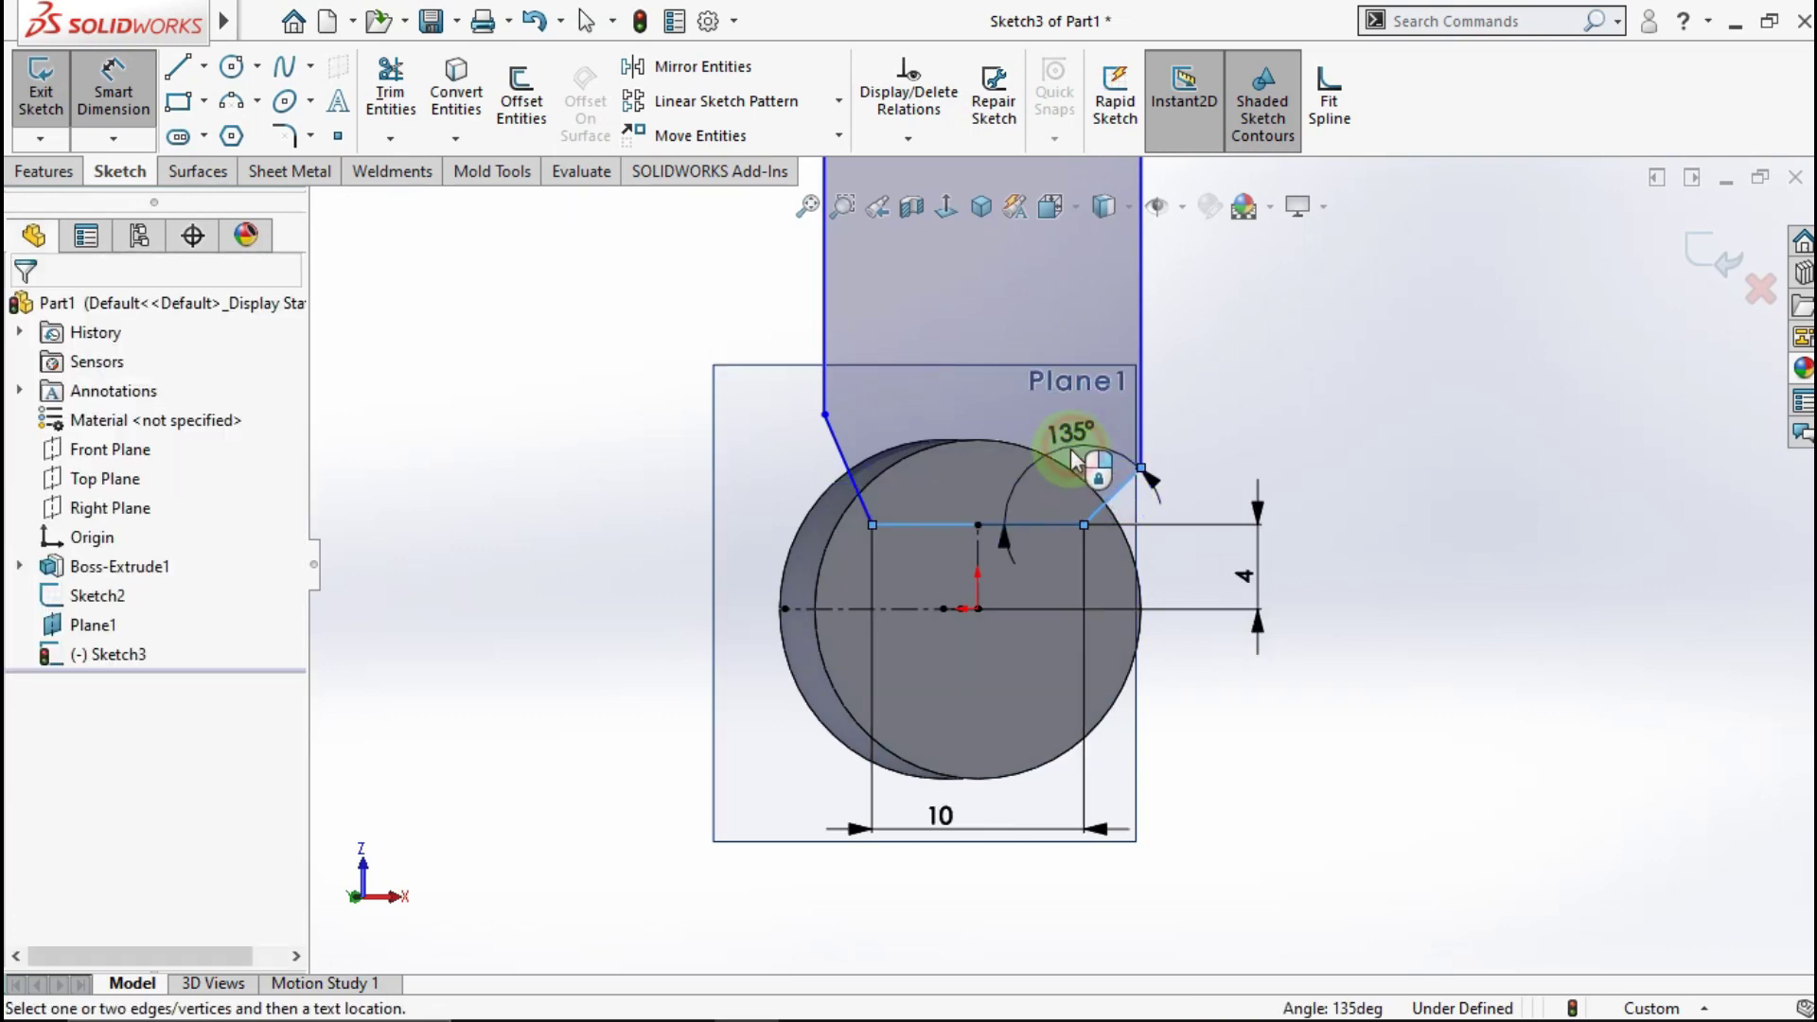
{"action": "left_click", "coordinate": [1071, 458]}
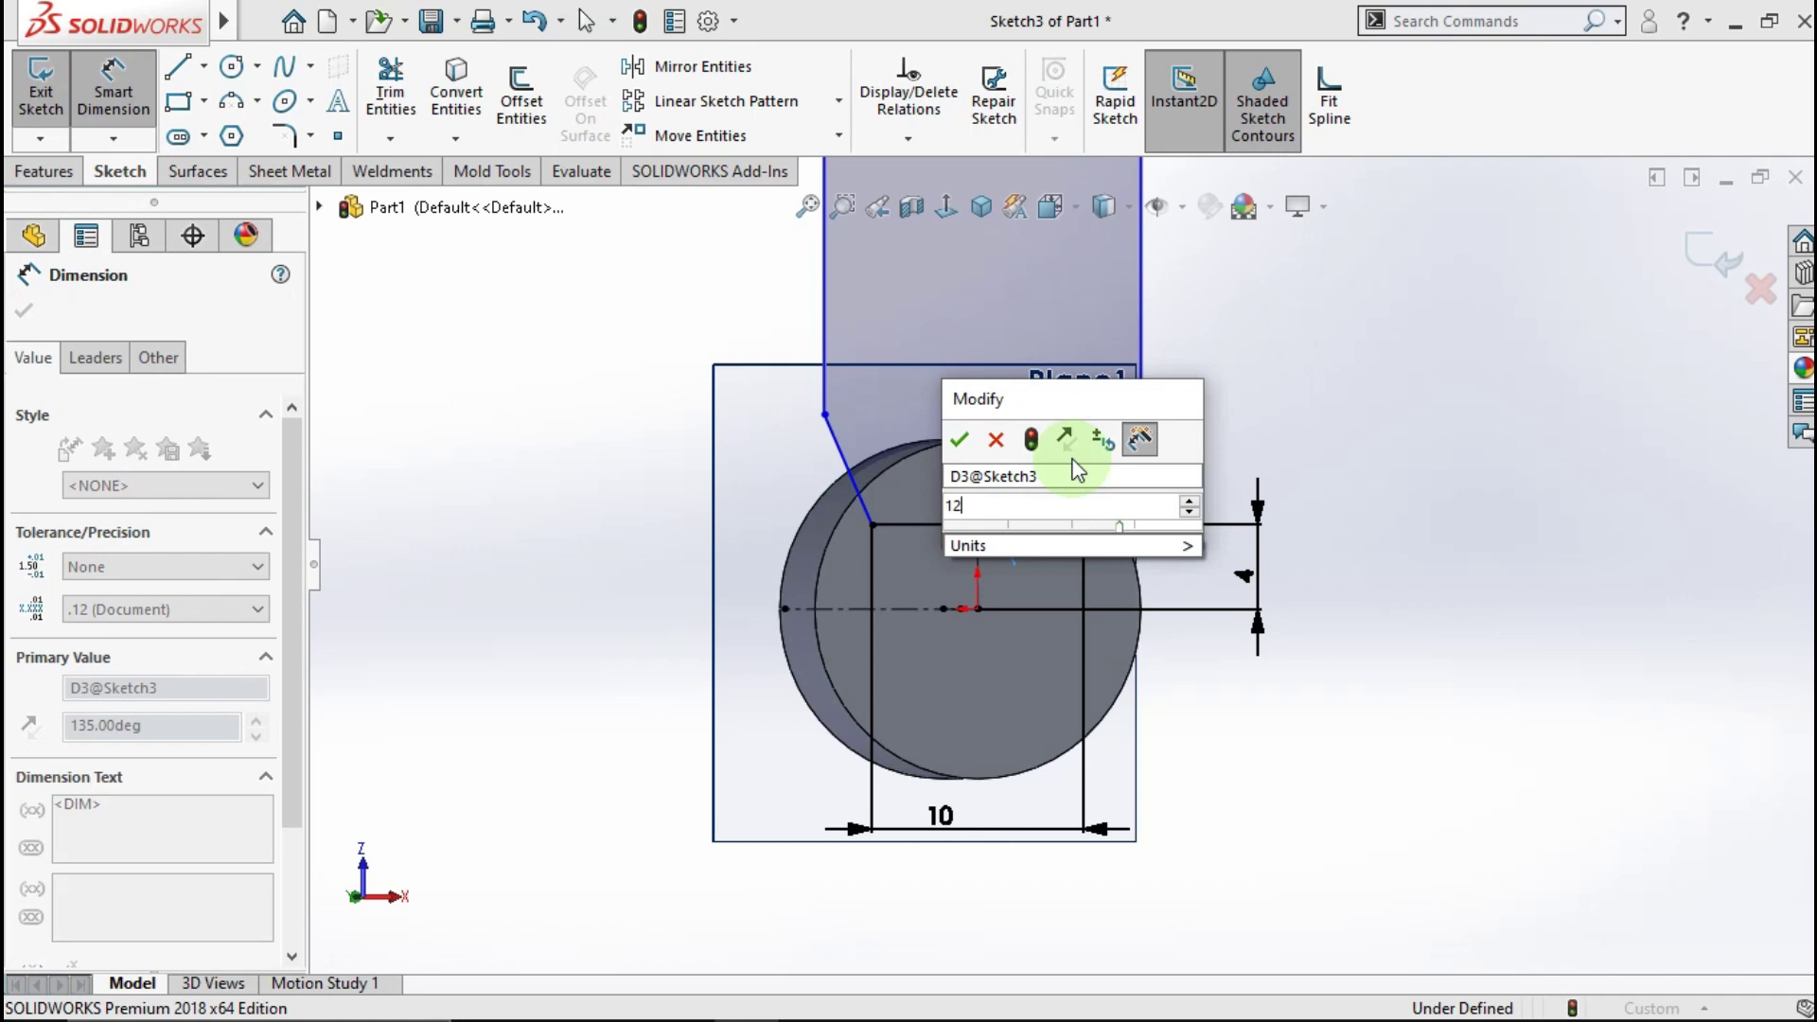
{"action": "type", "text": "120"}
{"action": "left_click", "coordinate": [959, 440]}
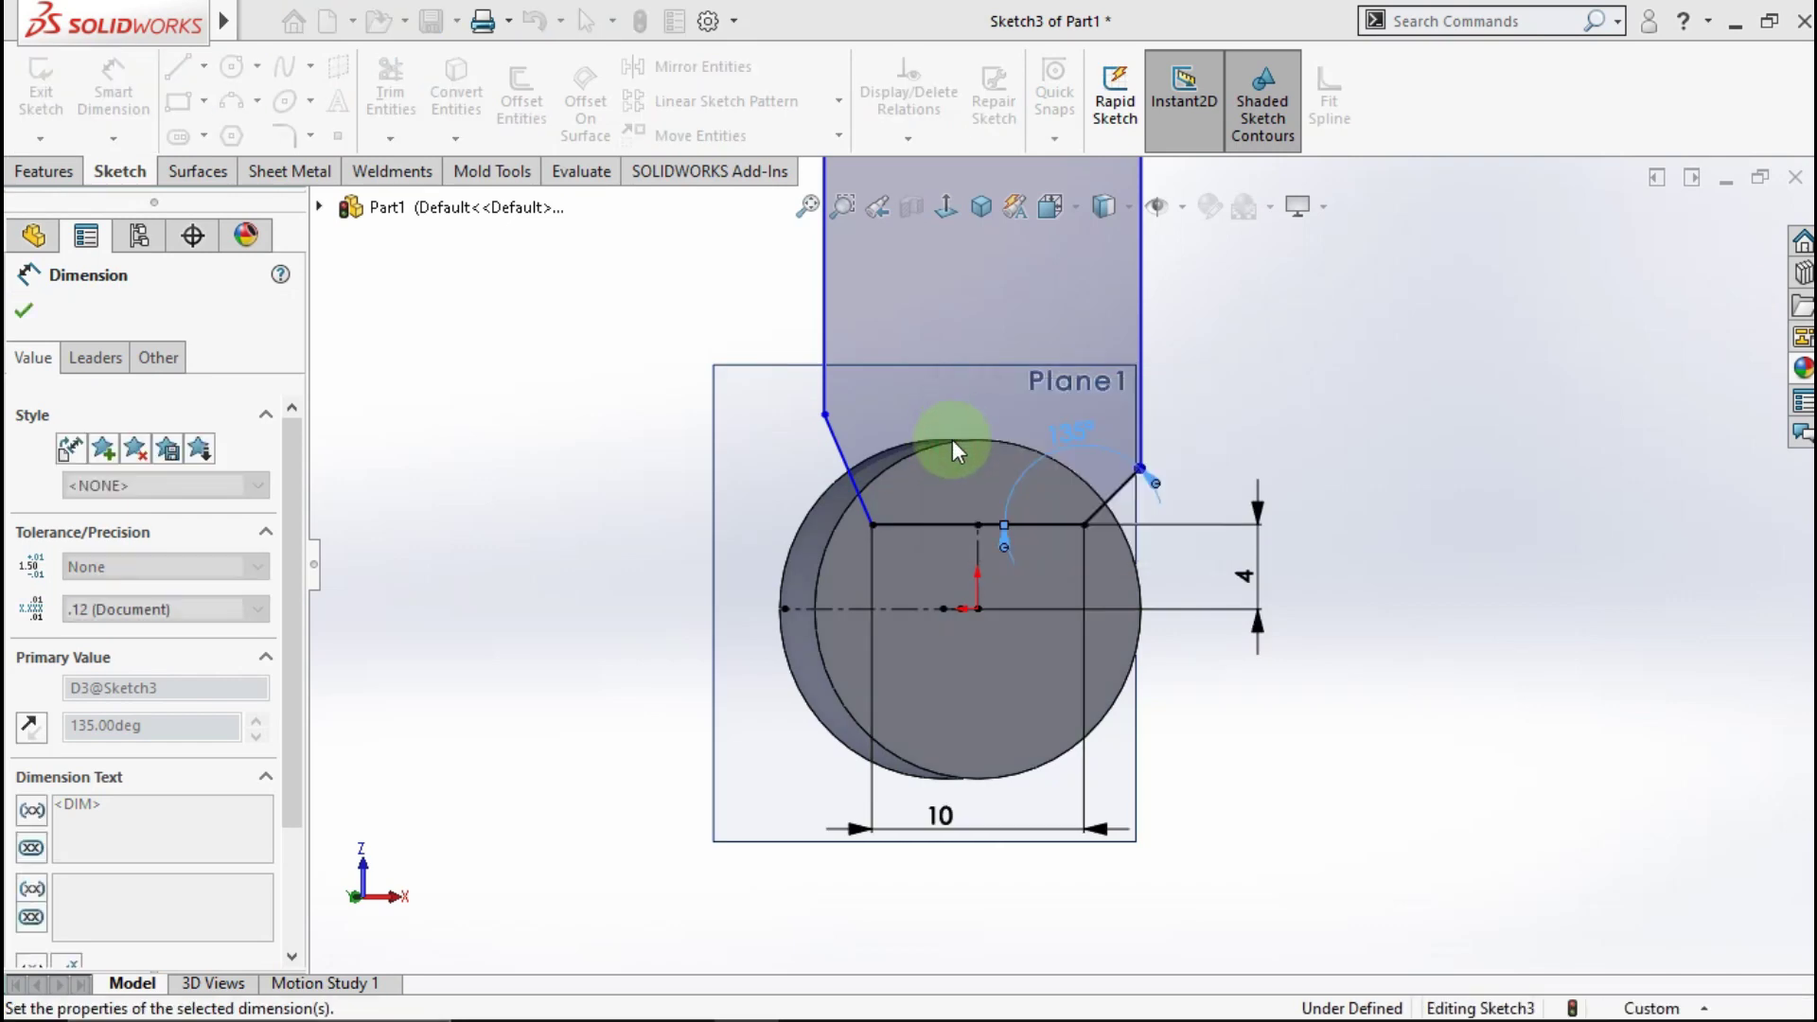
Step: Dimension the angle between the blade outline's base line and its left slanted line as 120 degrees
{"action": "left_click", "coordinate": [848, 468]}
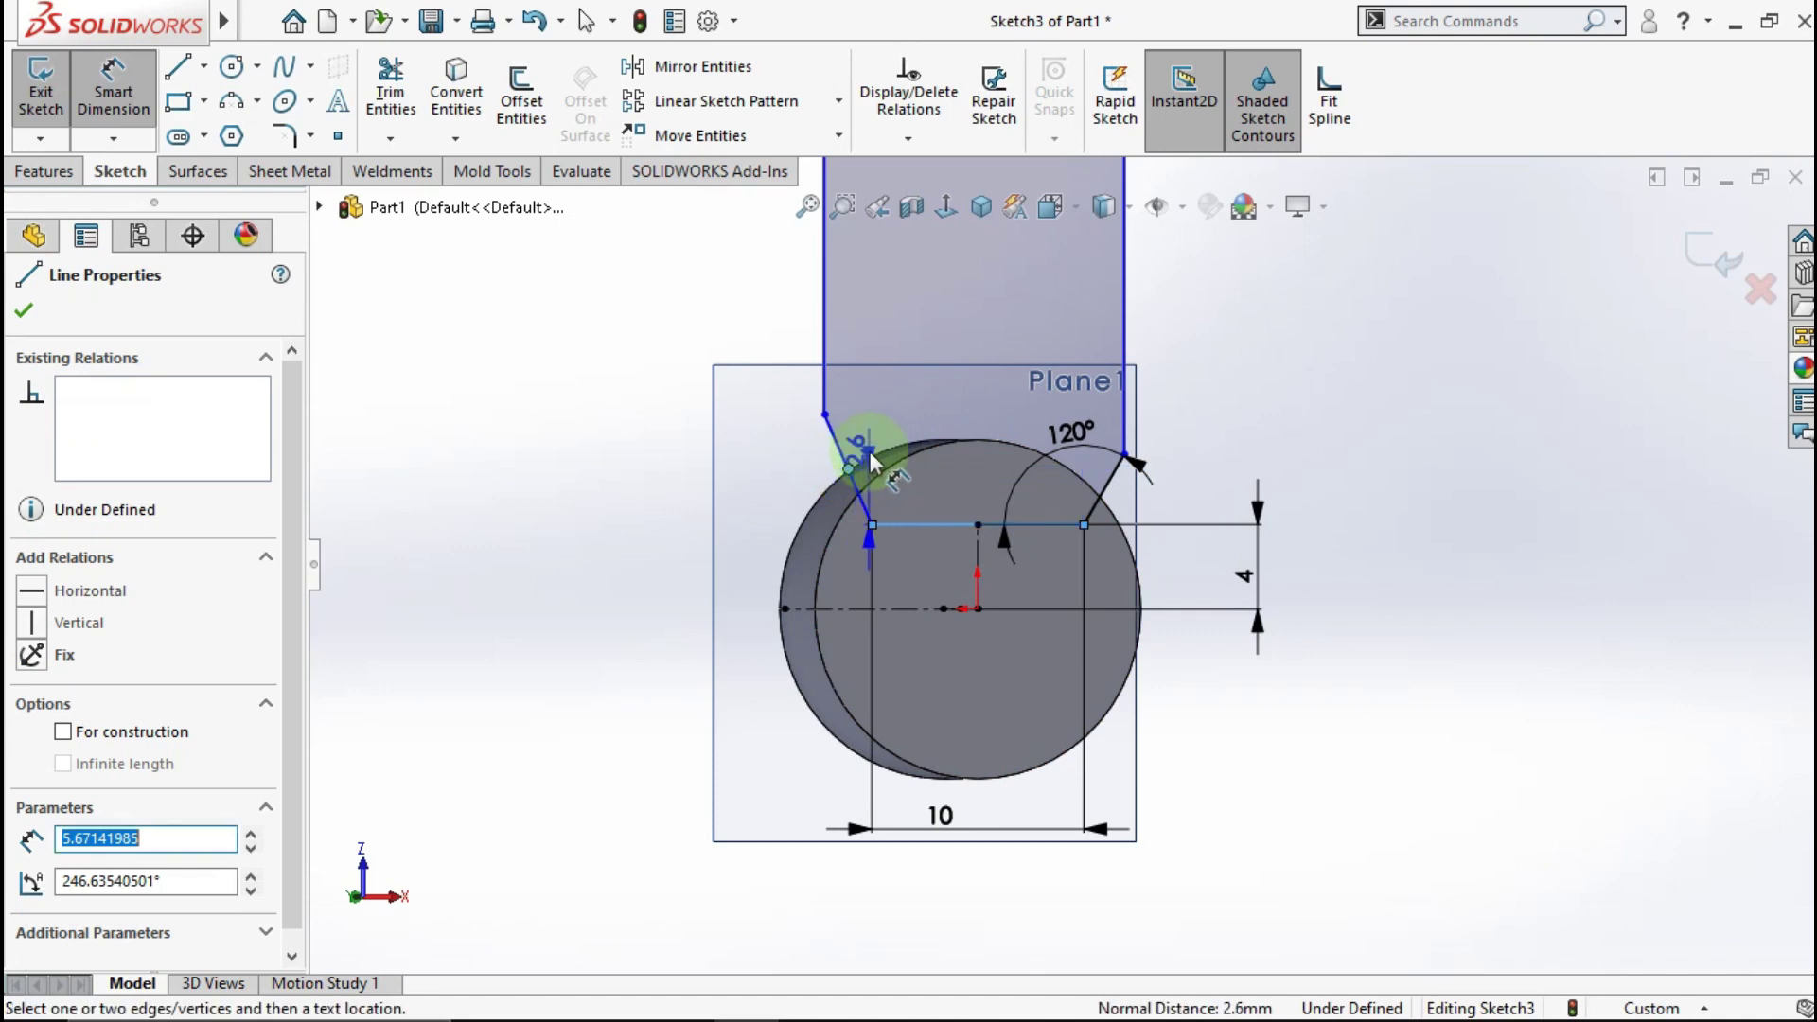
{"action": "left_click", "coordinate": [829, 436]}
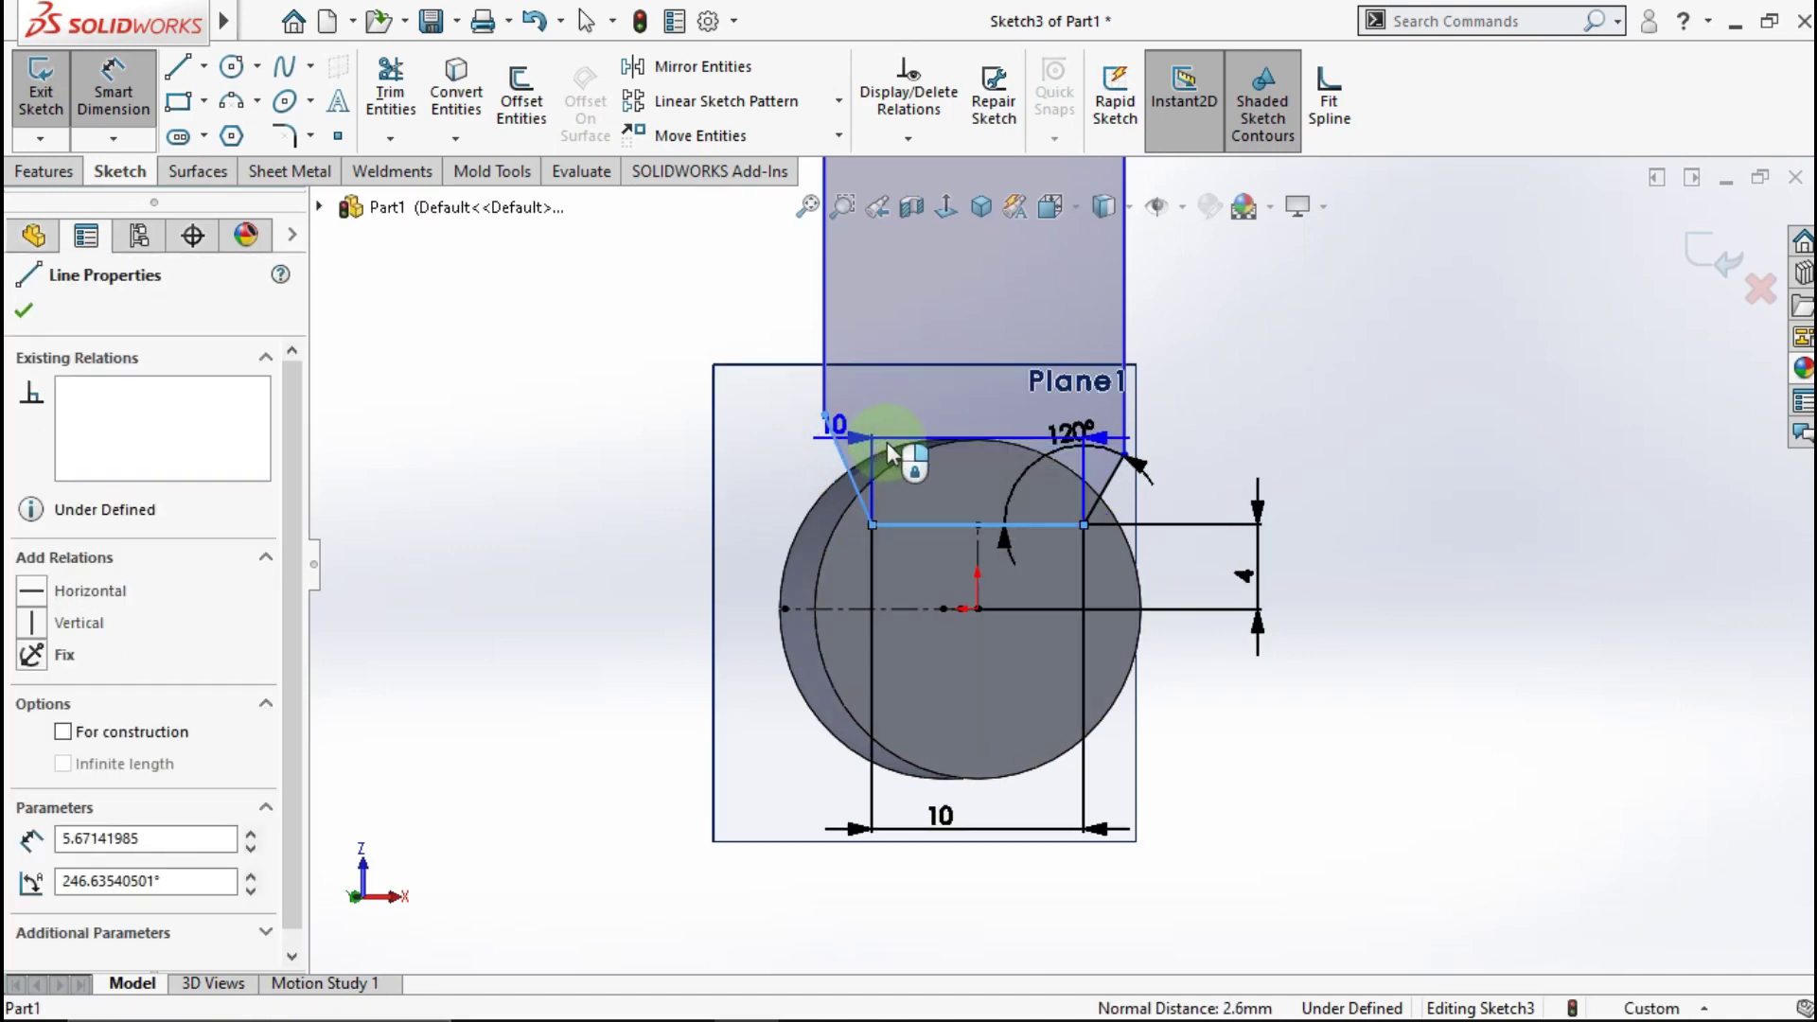
{"action": "left_click", "coordinate": [898, 443]}
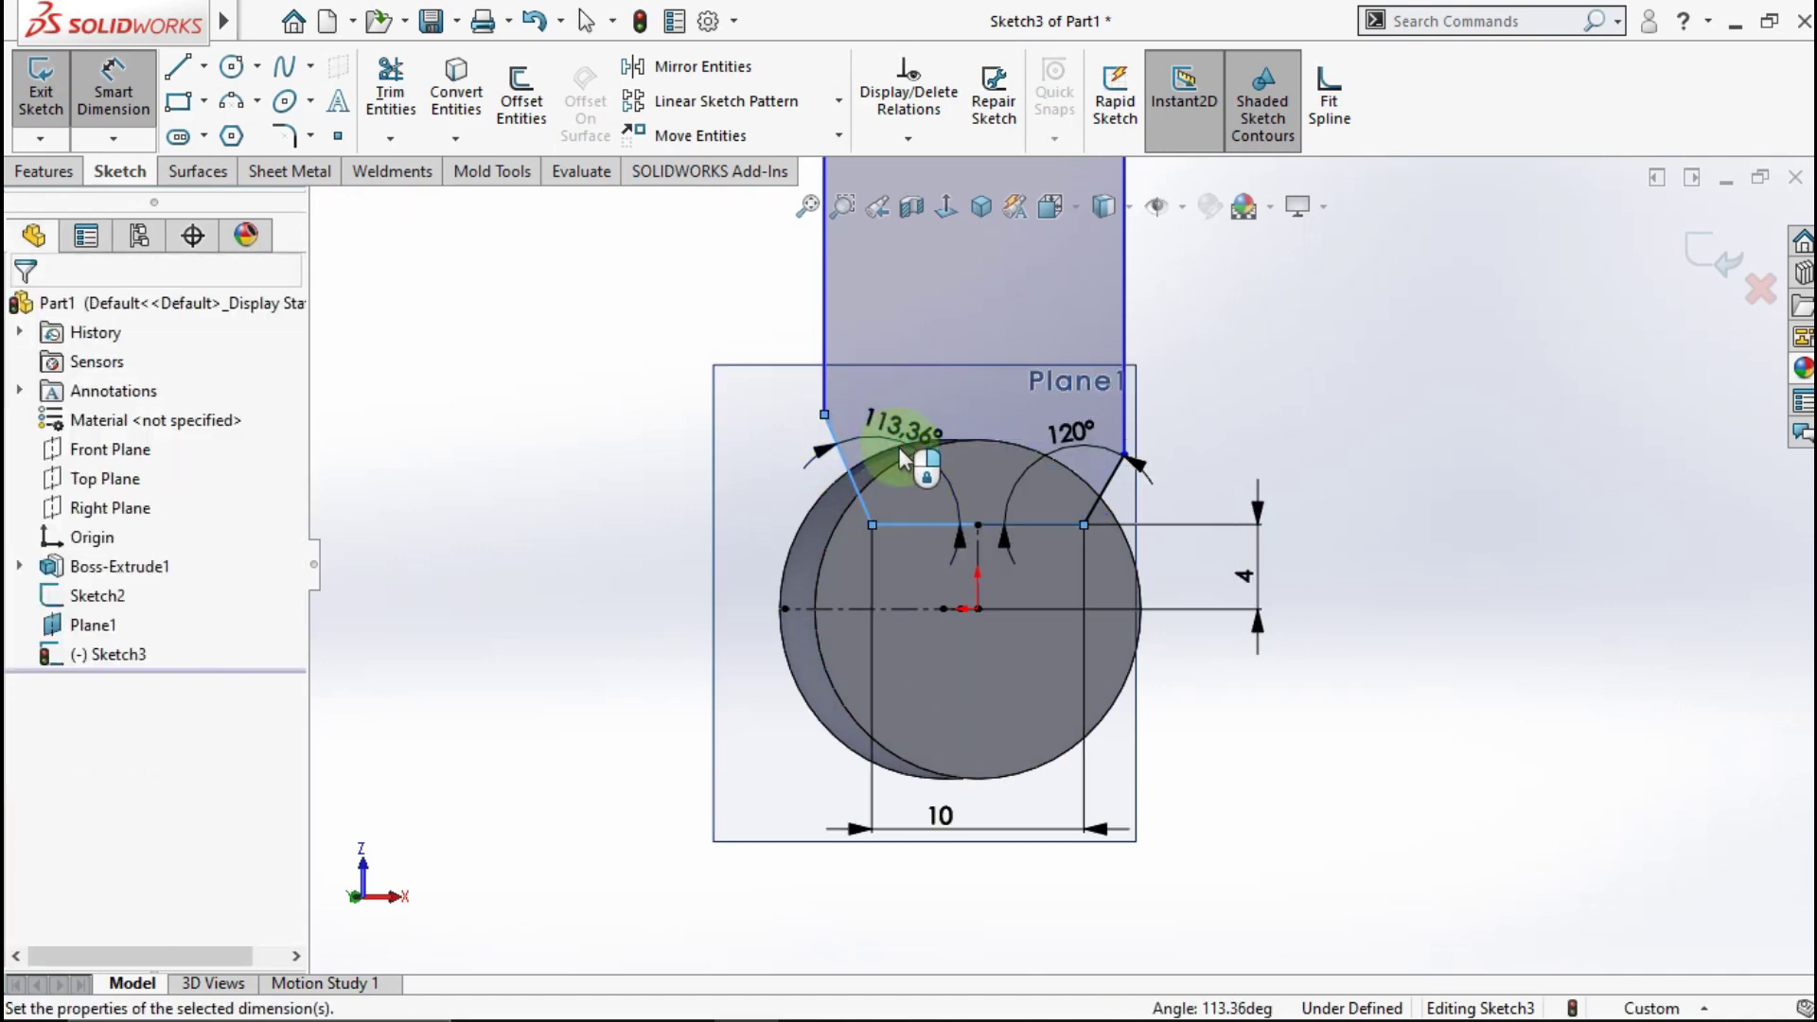
{"action": "type", "text": "120"}
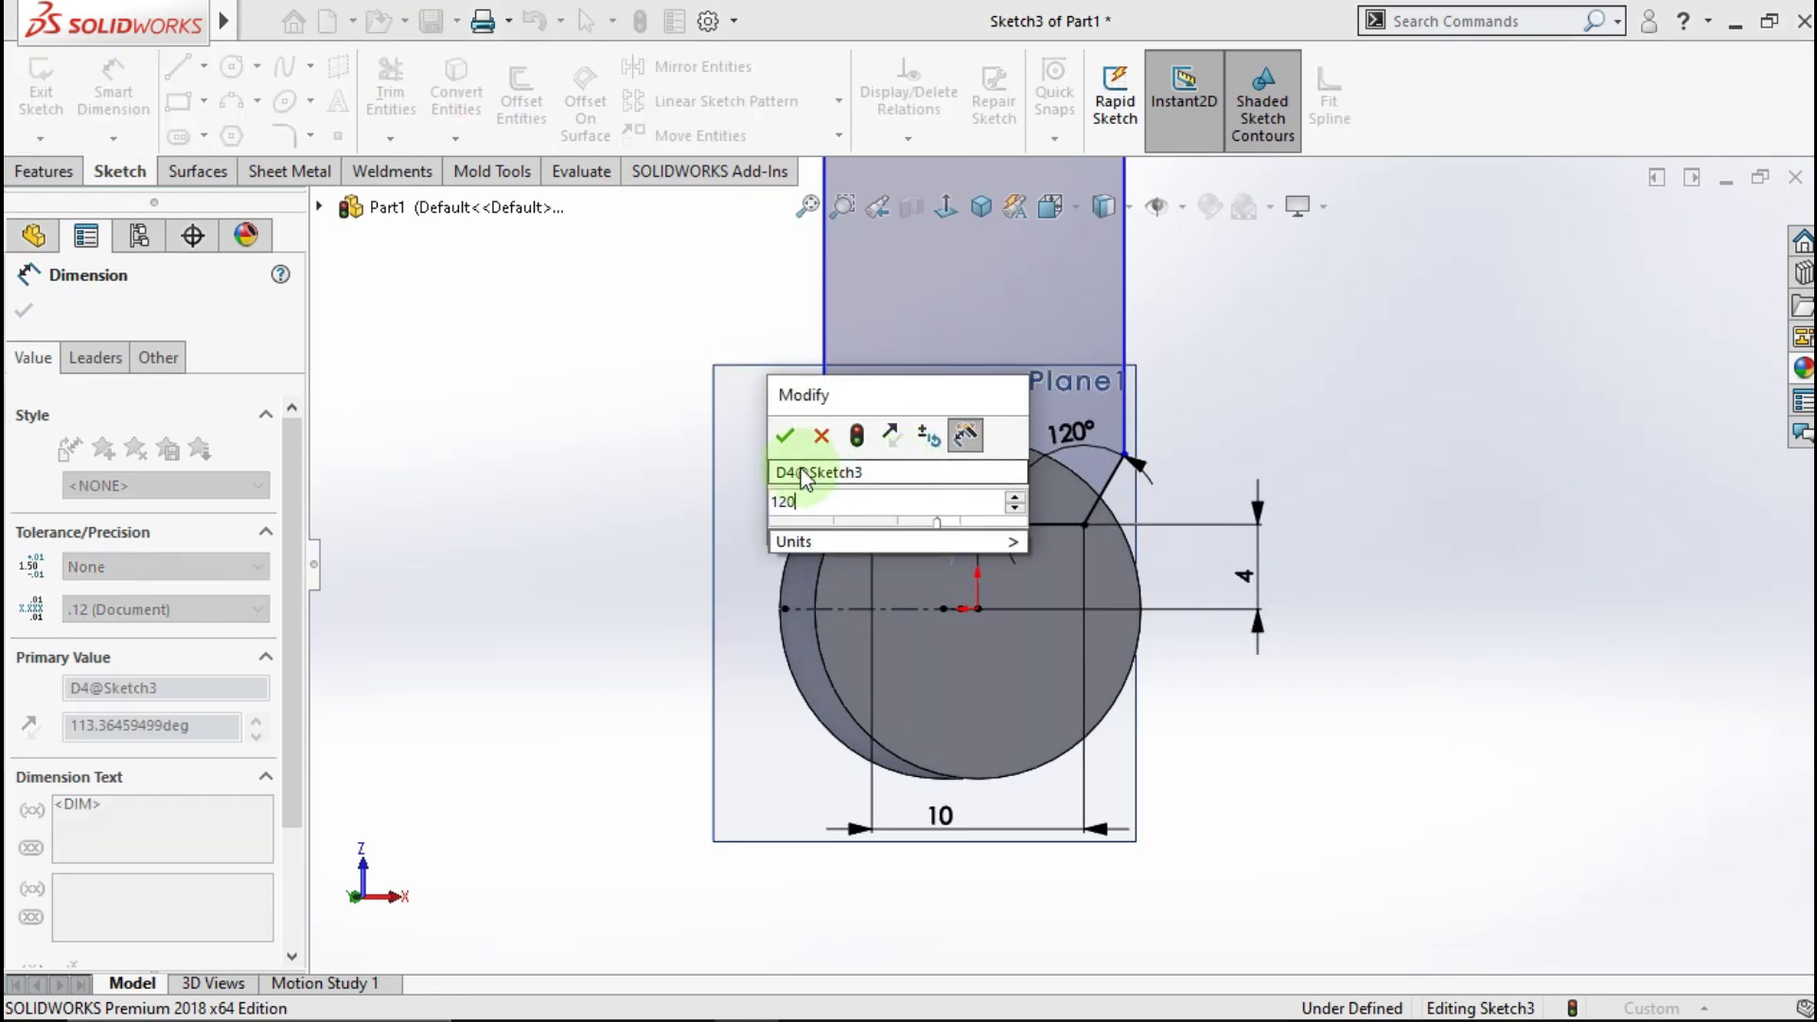
{"action": "left_click", "coordinate": [784, 435]}
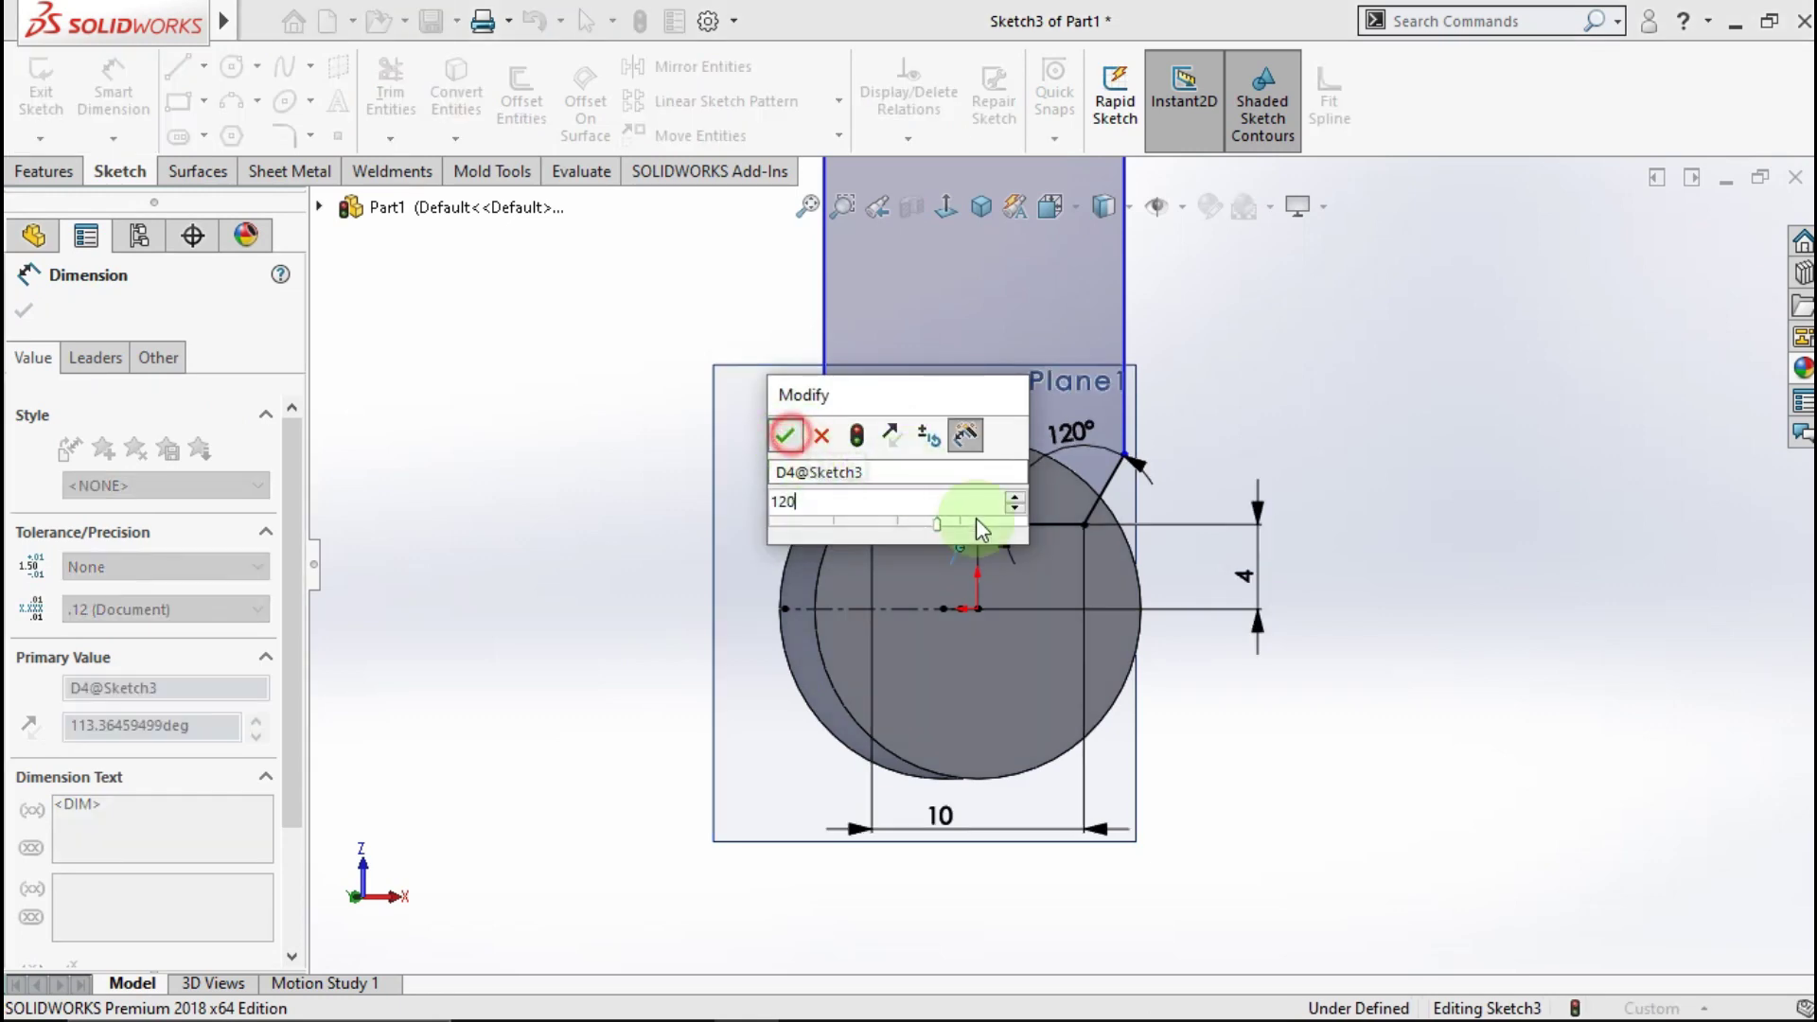
Step: Dimension the length of the blade outline's right slanted line as 3 mm
{"action": "left_click", "coordinate": [1108, 497]}
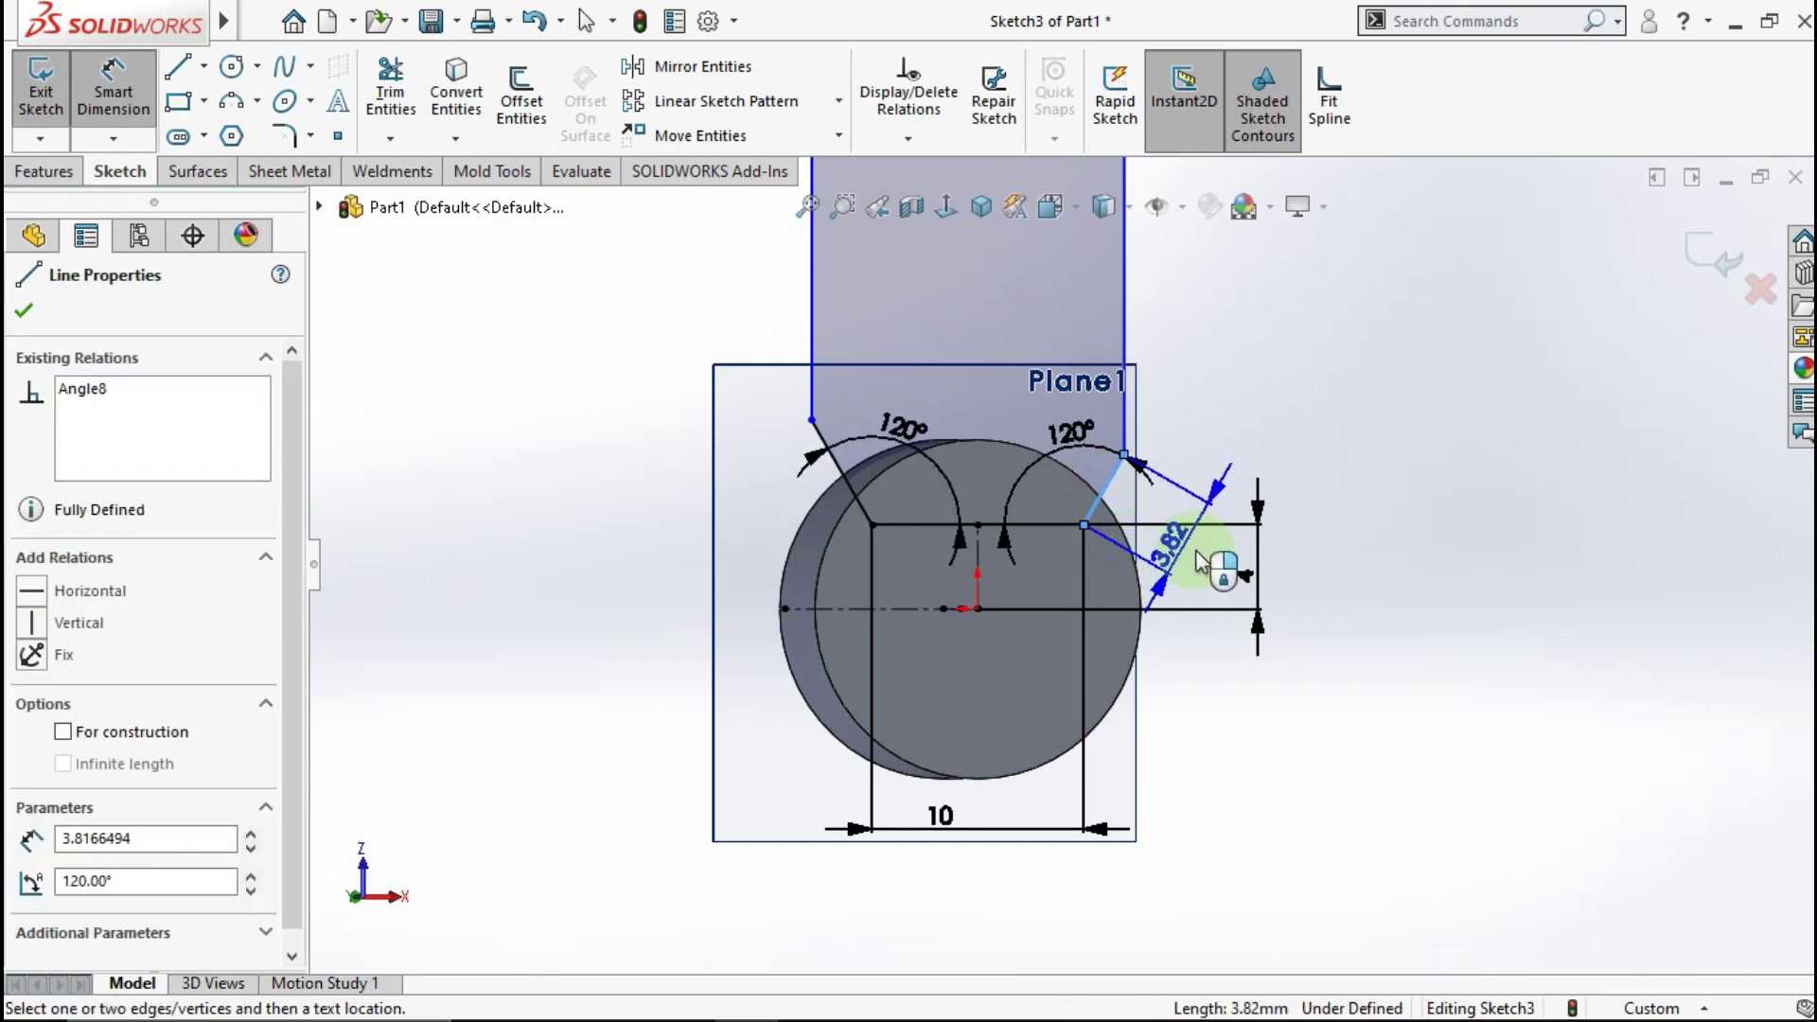
{"action": "left_click", "coordinate": [1197, 558]}
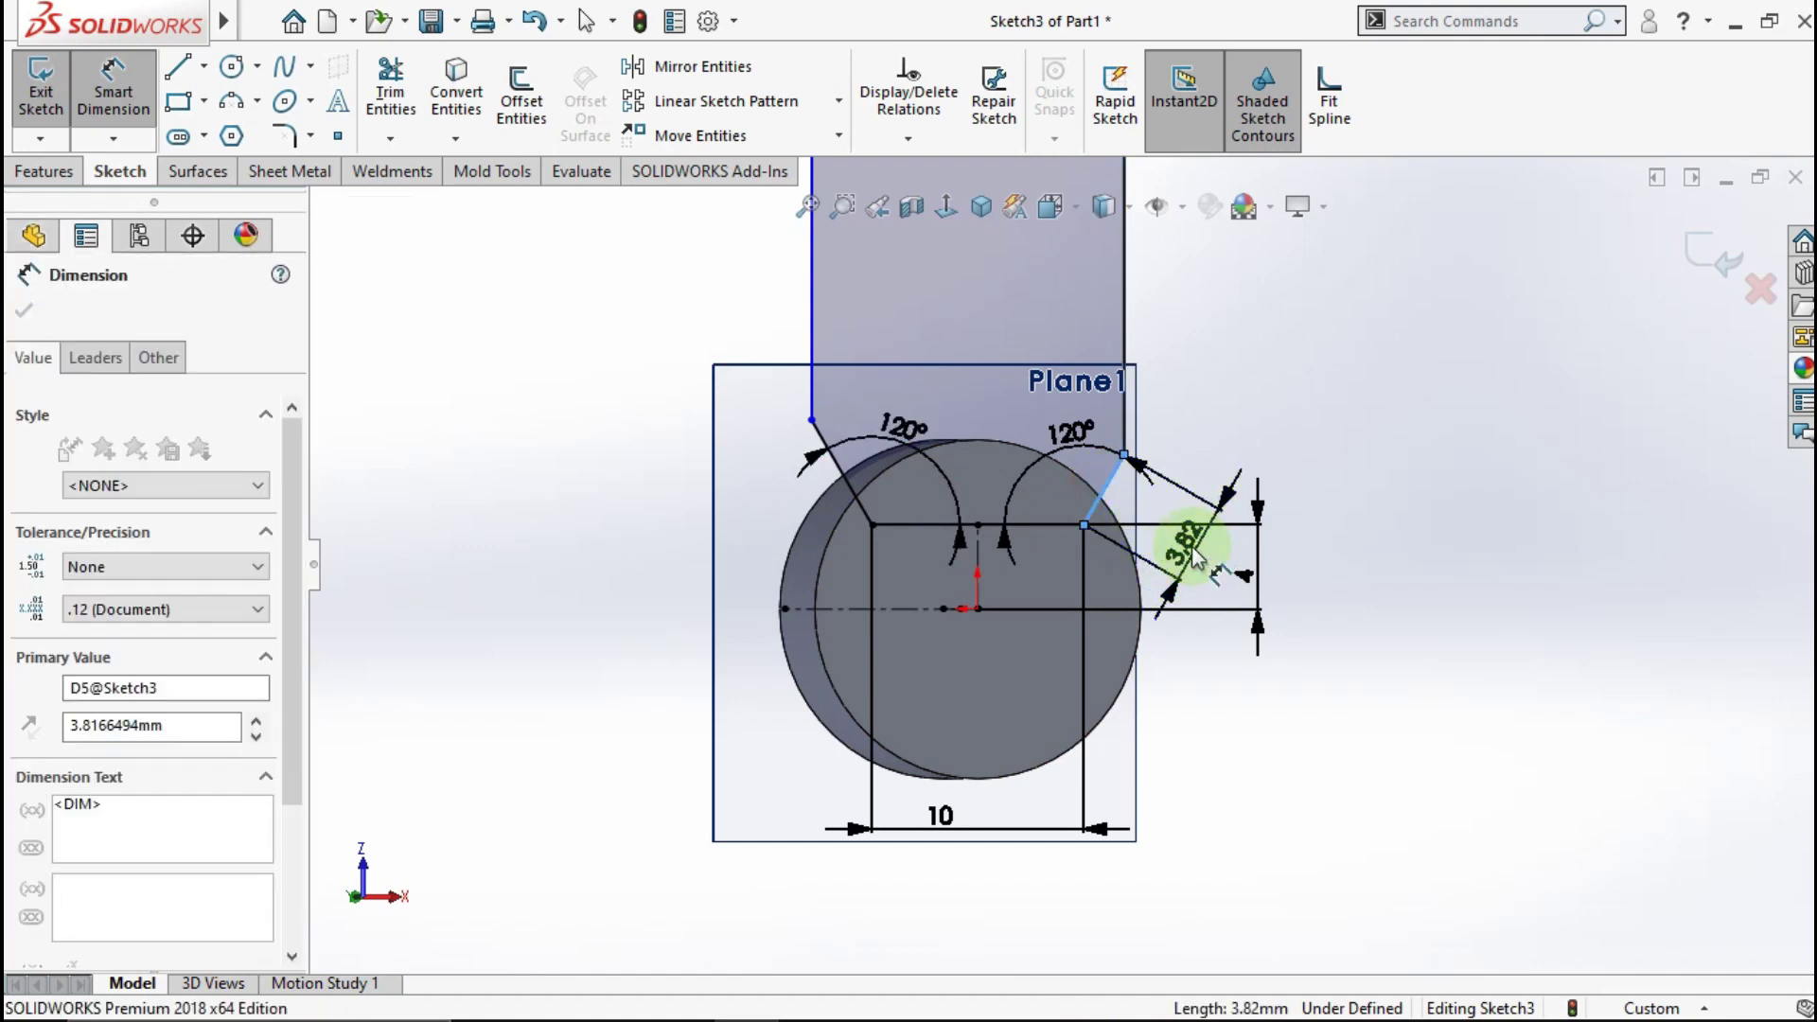
{"action": "type", "text": "3"}
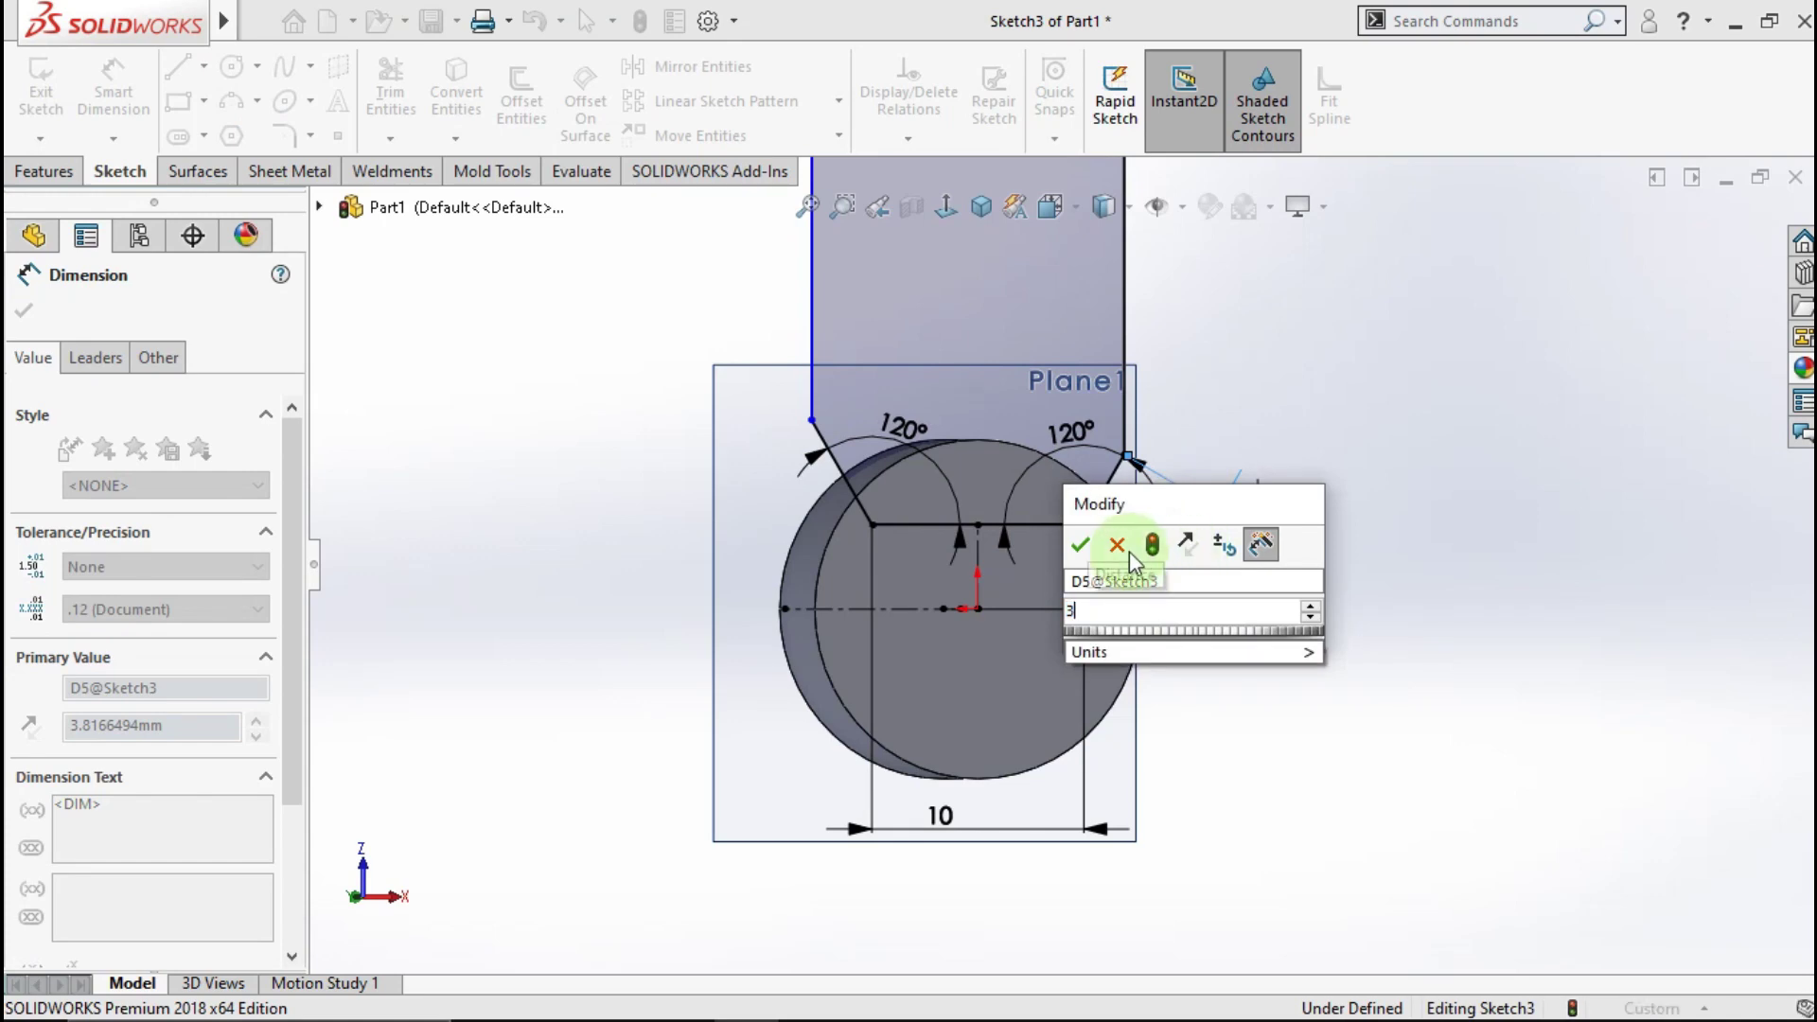
{"action": "left_click", "coordinate": [1080, 545]}
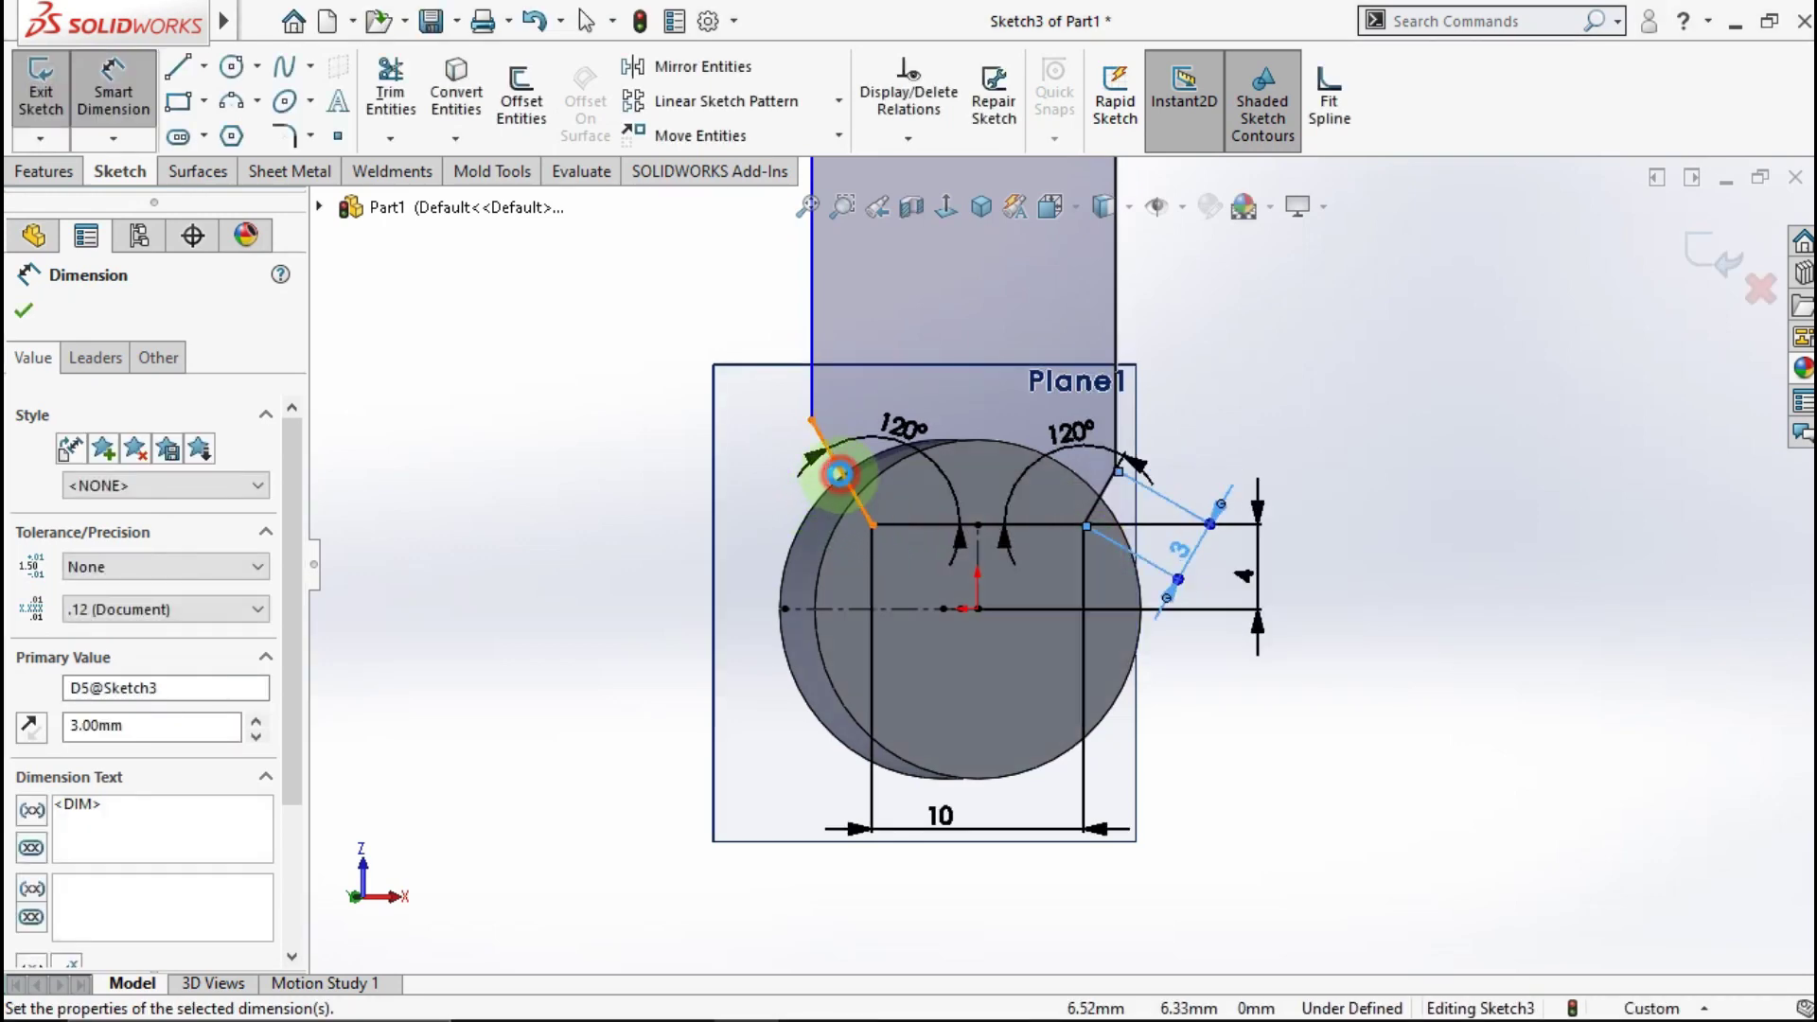
Step: Dimension the length of the blade outline's left slanted line as 5 mm
{"action": "left_click", "coordinate": [840, 484]}
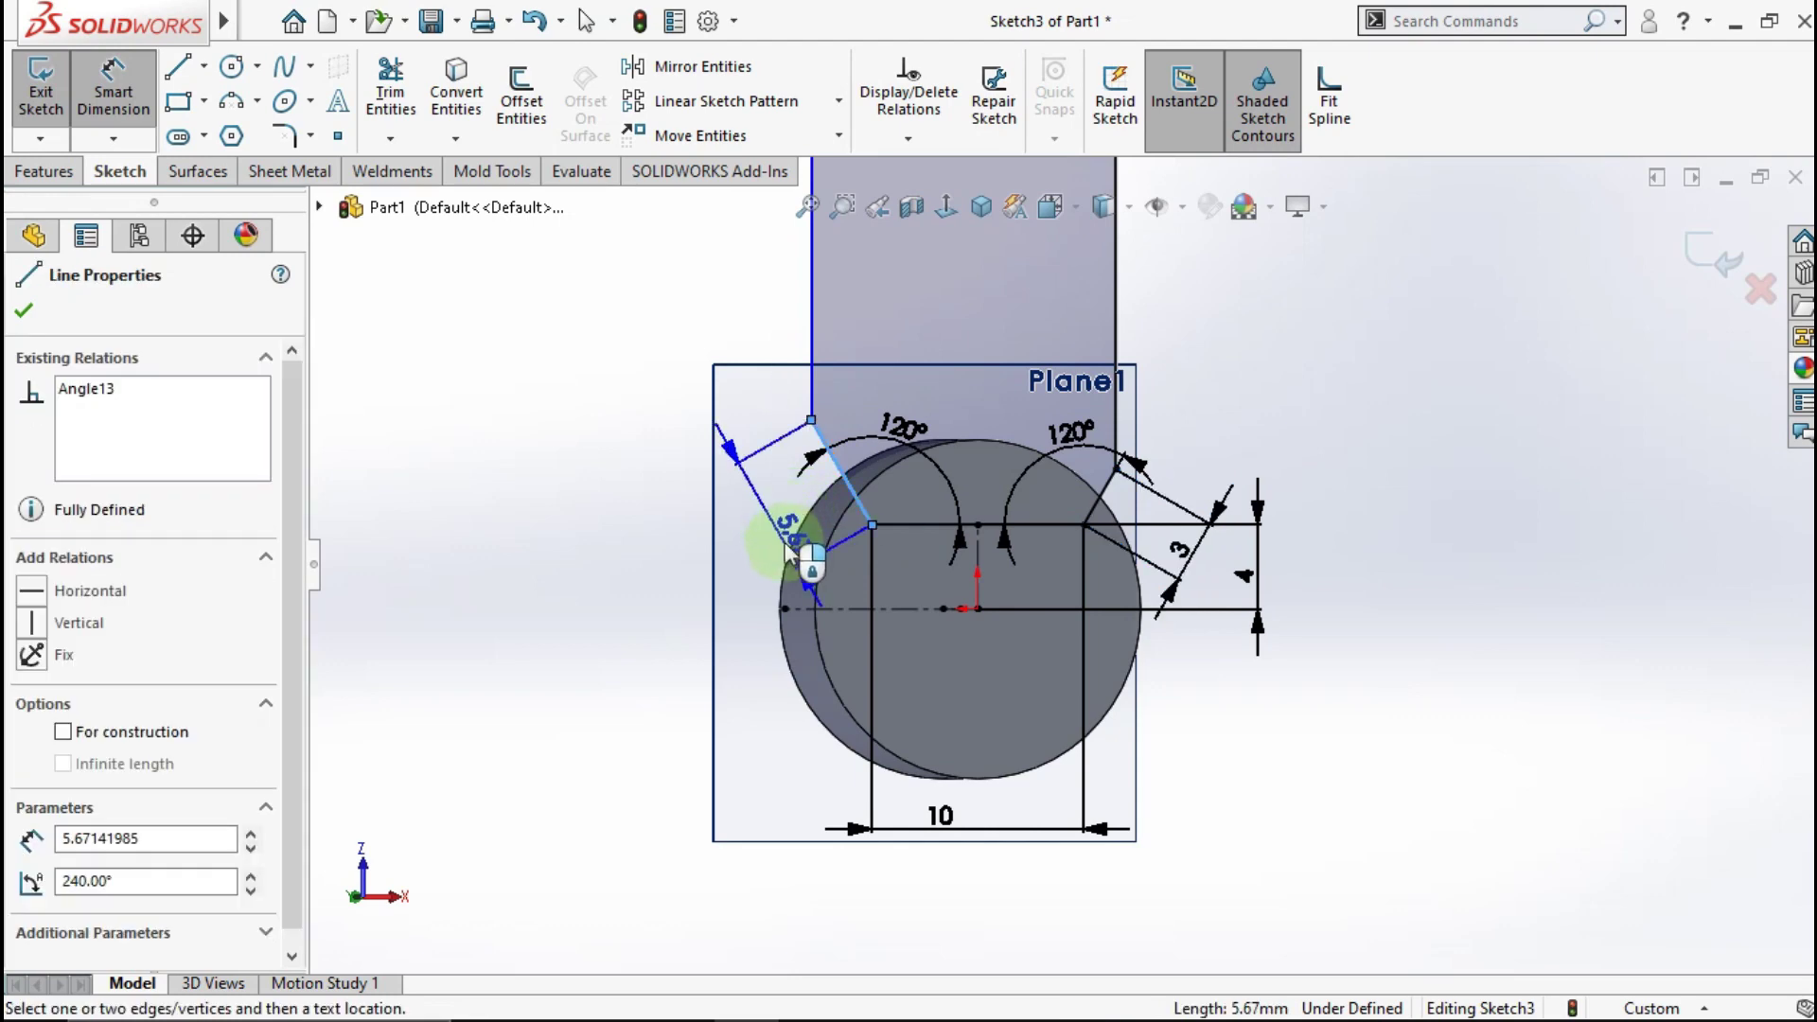
{"action": "left_click", "coordinate": [793, 549]}
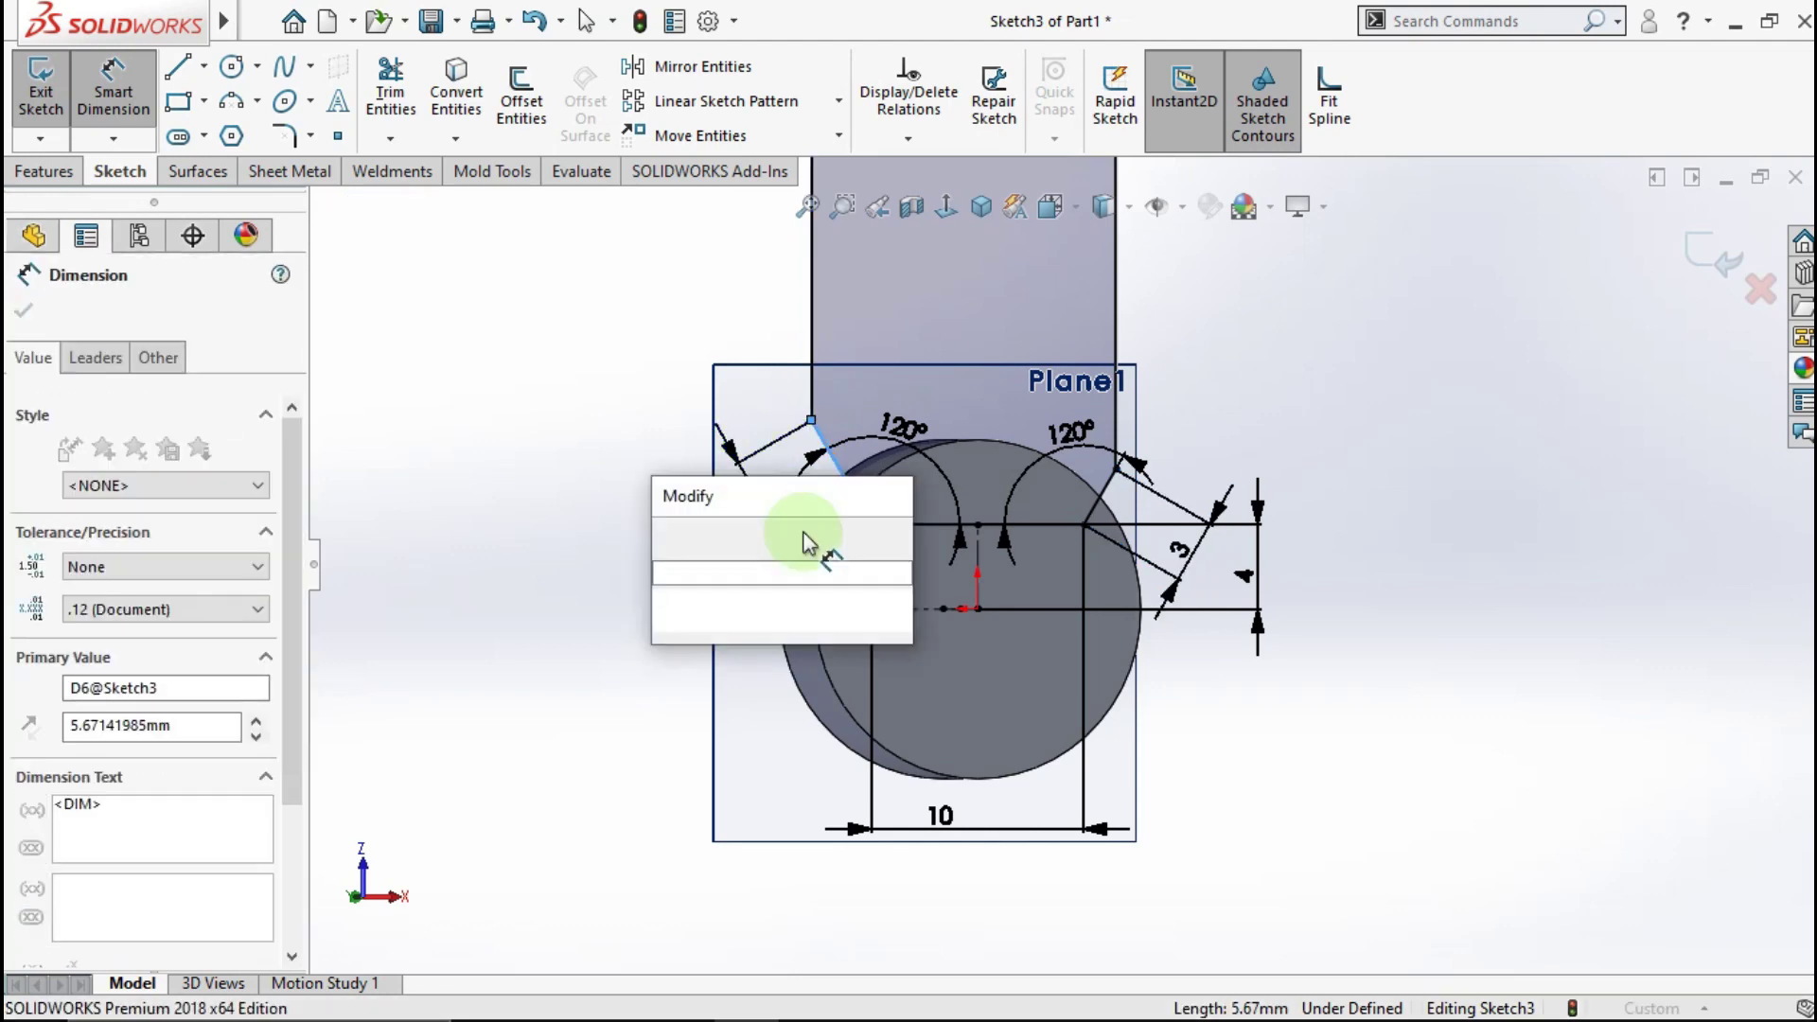
{"action": "type", "text": "5"}
{"action": "left_click", "coordinate": [671, 538]}
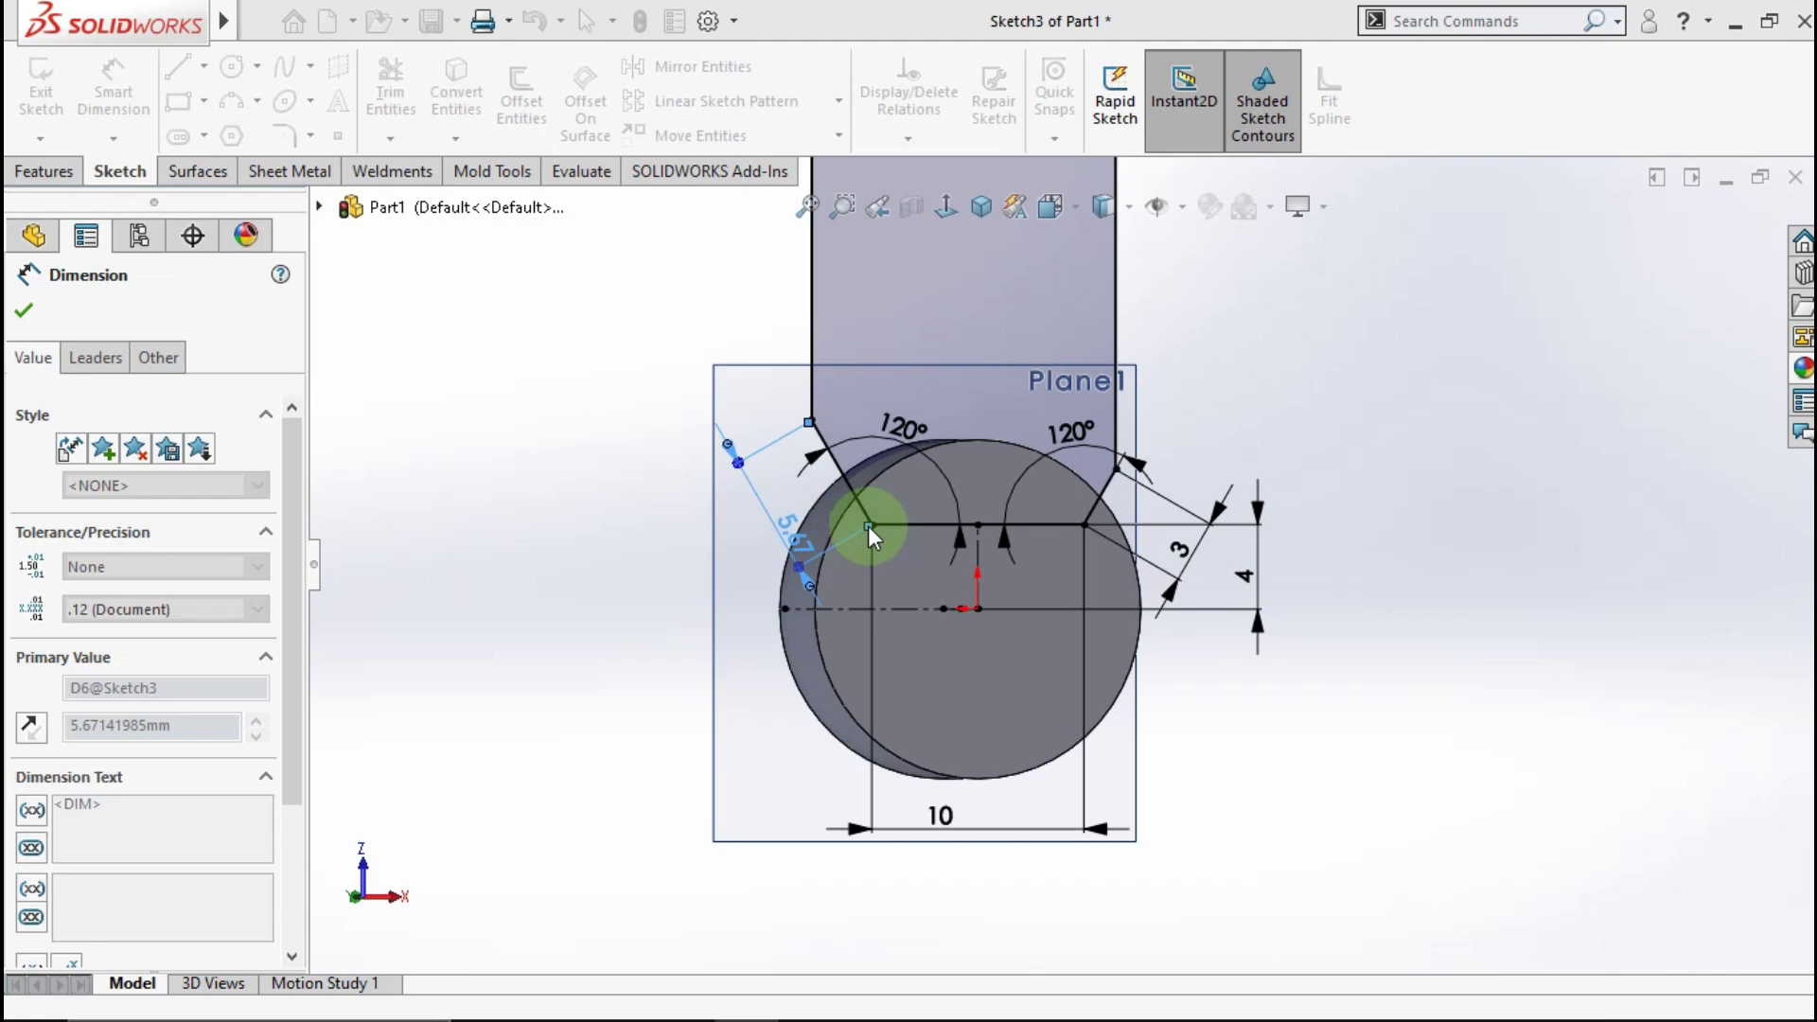
{"action": "scroll", "coordinate": [1268, 497], "scroll_direction": "up", "scroll_amount": 2}
{"action": "left_click", "coordinate": [1178, 486]}
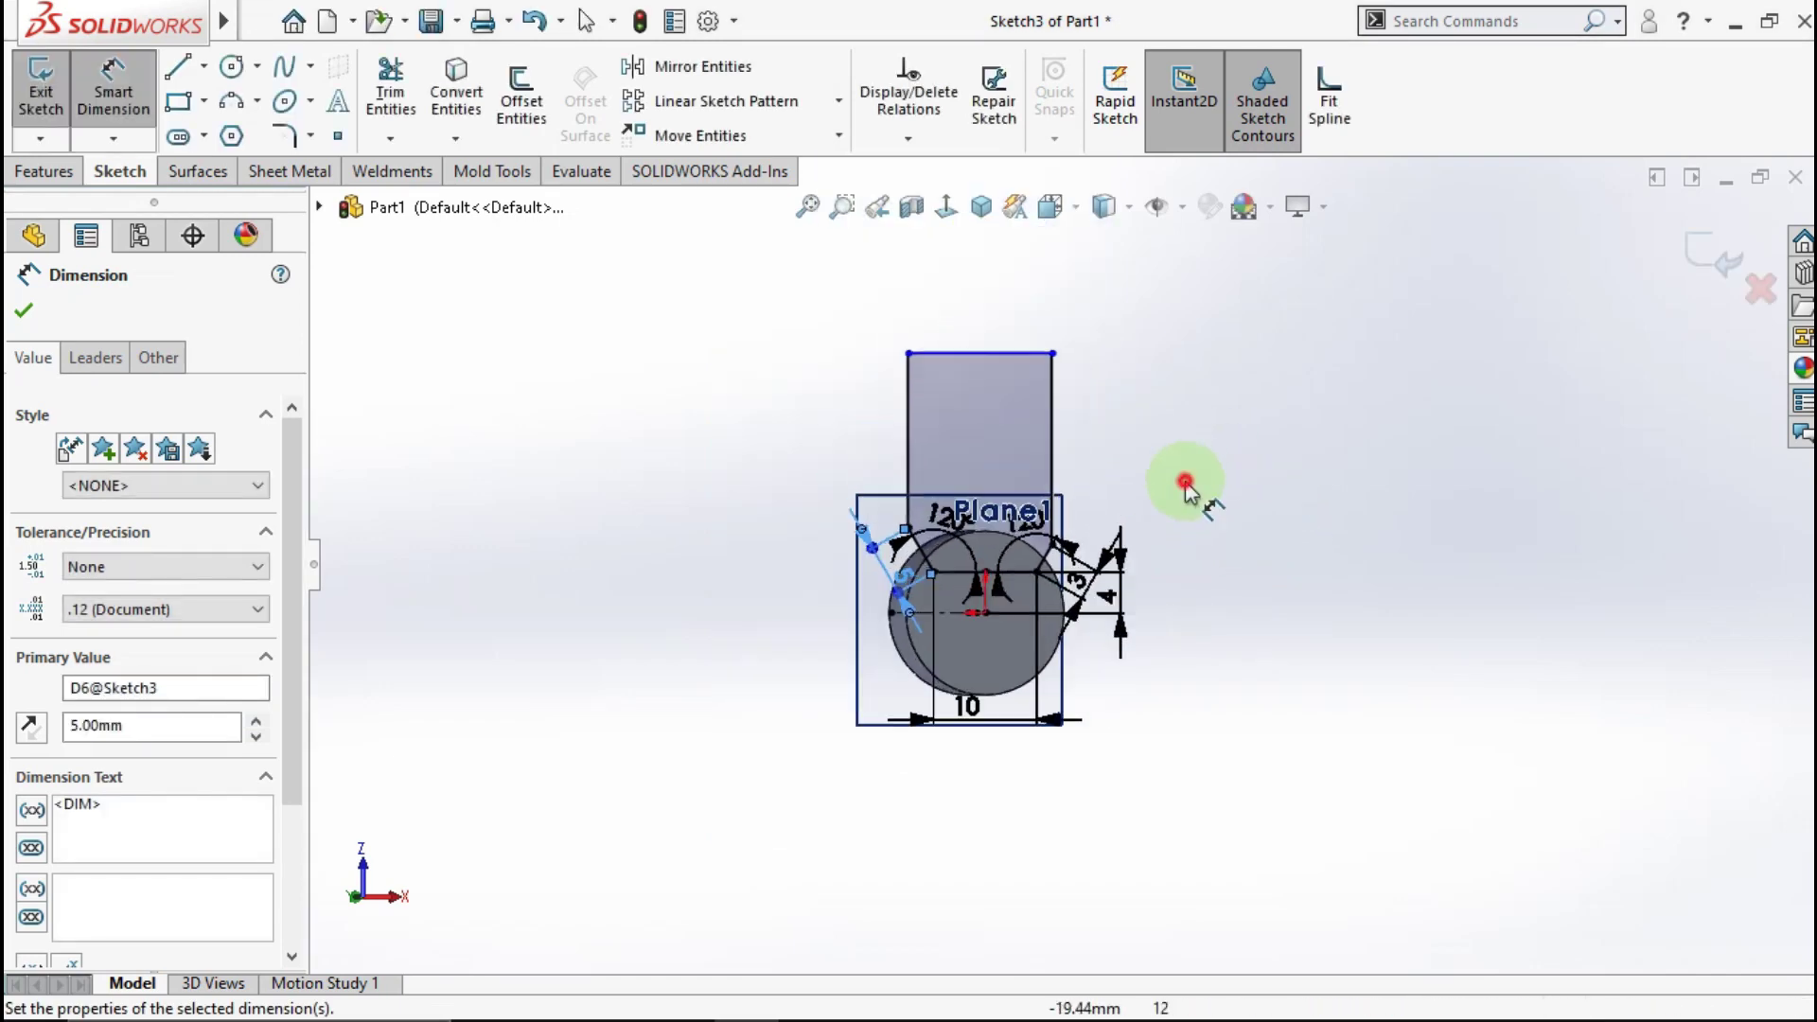
Step: Dimension the vertical distance from the origin to the blade outline's top line as 62 mm
{"action": "scroll", "coordinate": [999, 566], "scroll_direction": "down", "scroll_amount": 2}
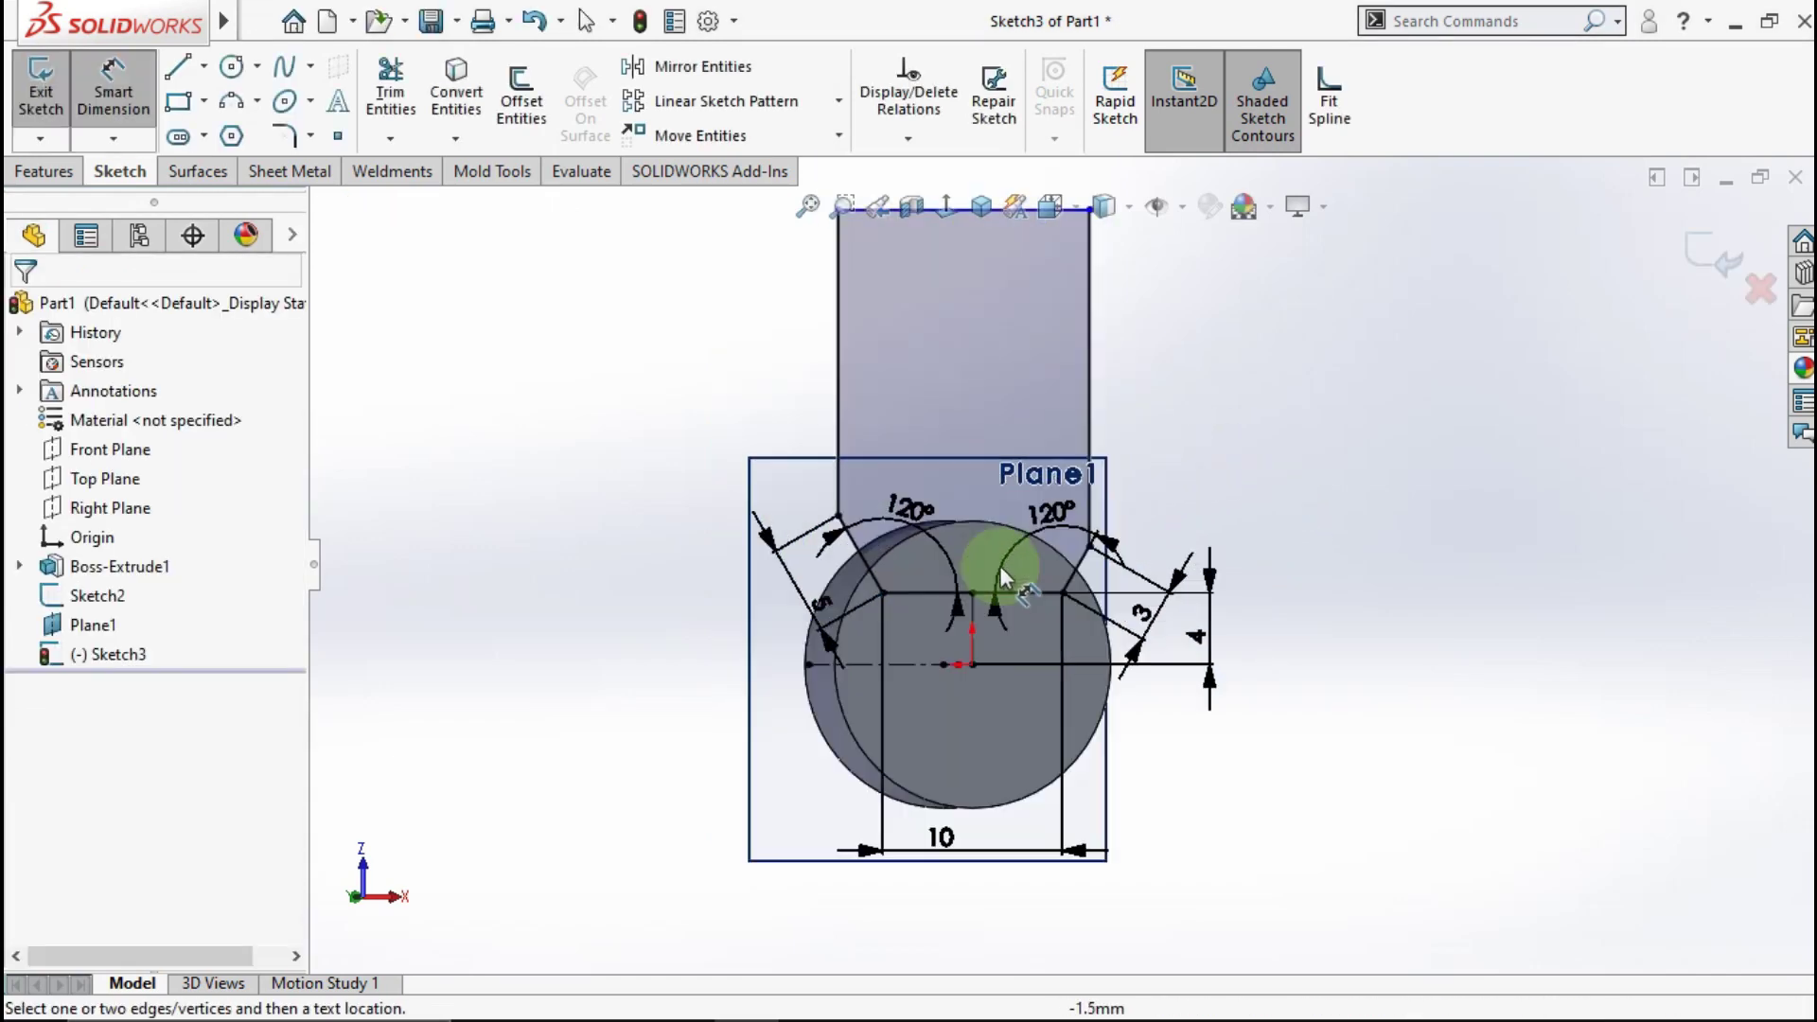
{"action": "left_click", "coordinate": [971, 662]}
{"action": "scroll", "coordinate": [944, 265], "scroll_direction": "up", "scroll_amount": 2}
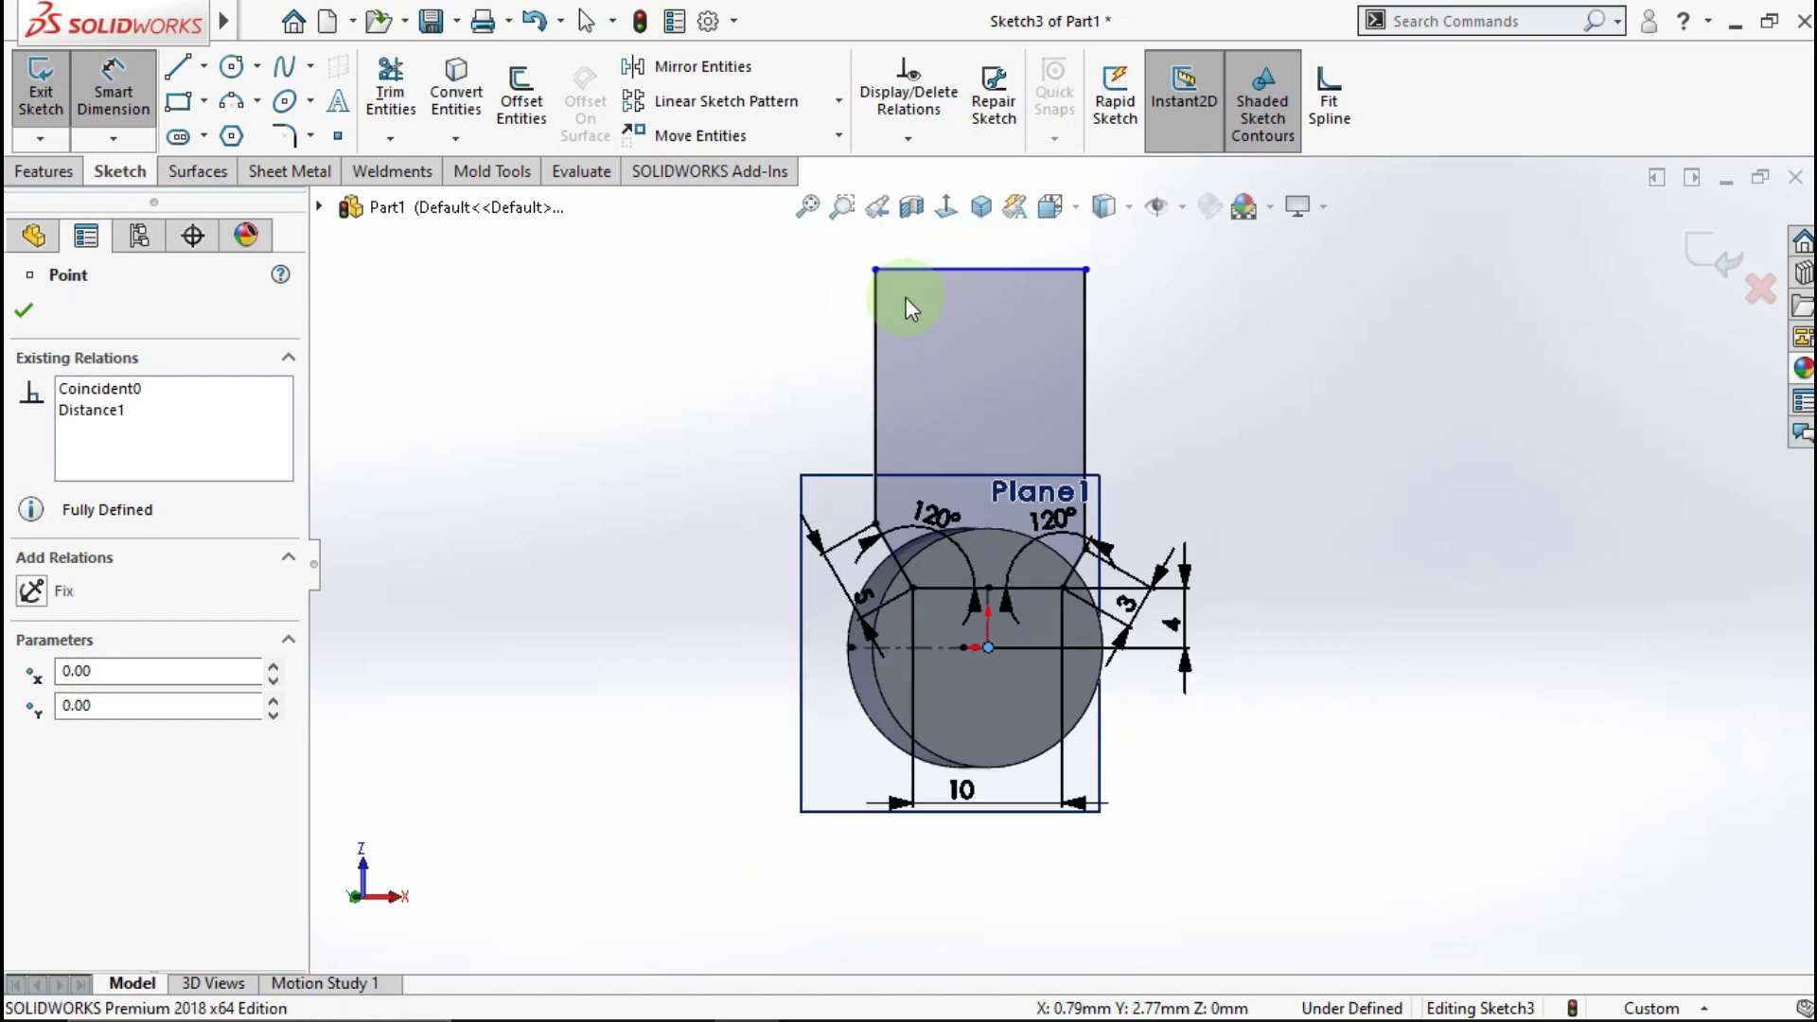
{"action": "left_click", "coordinate": [950, 320]}
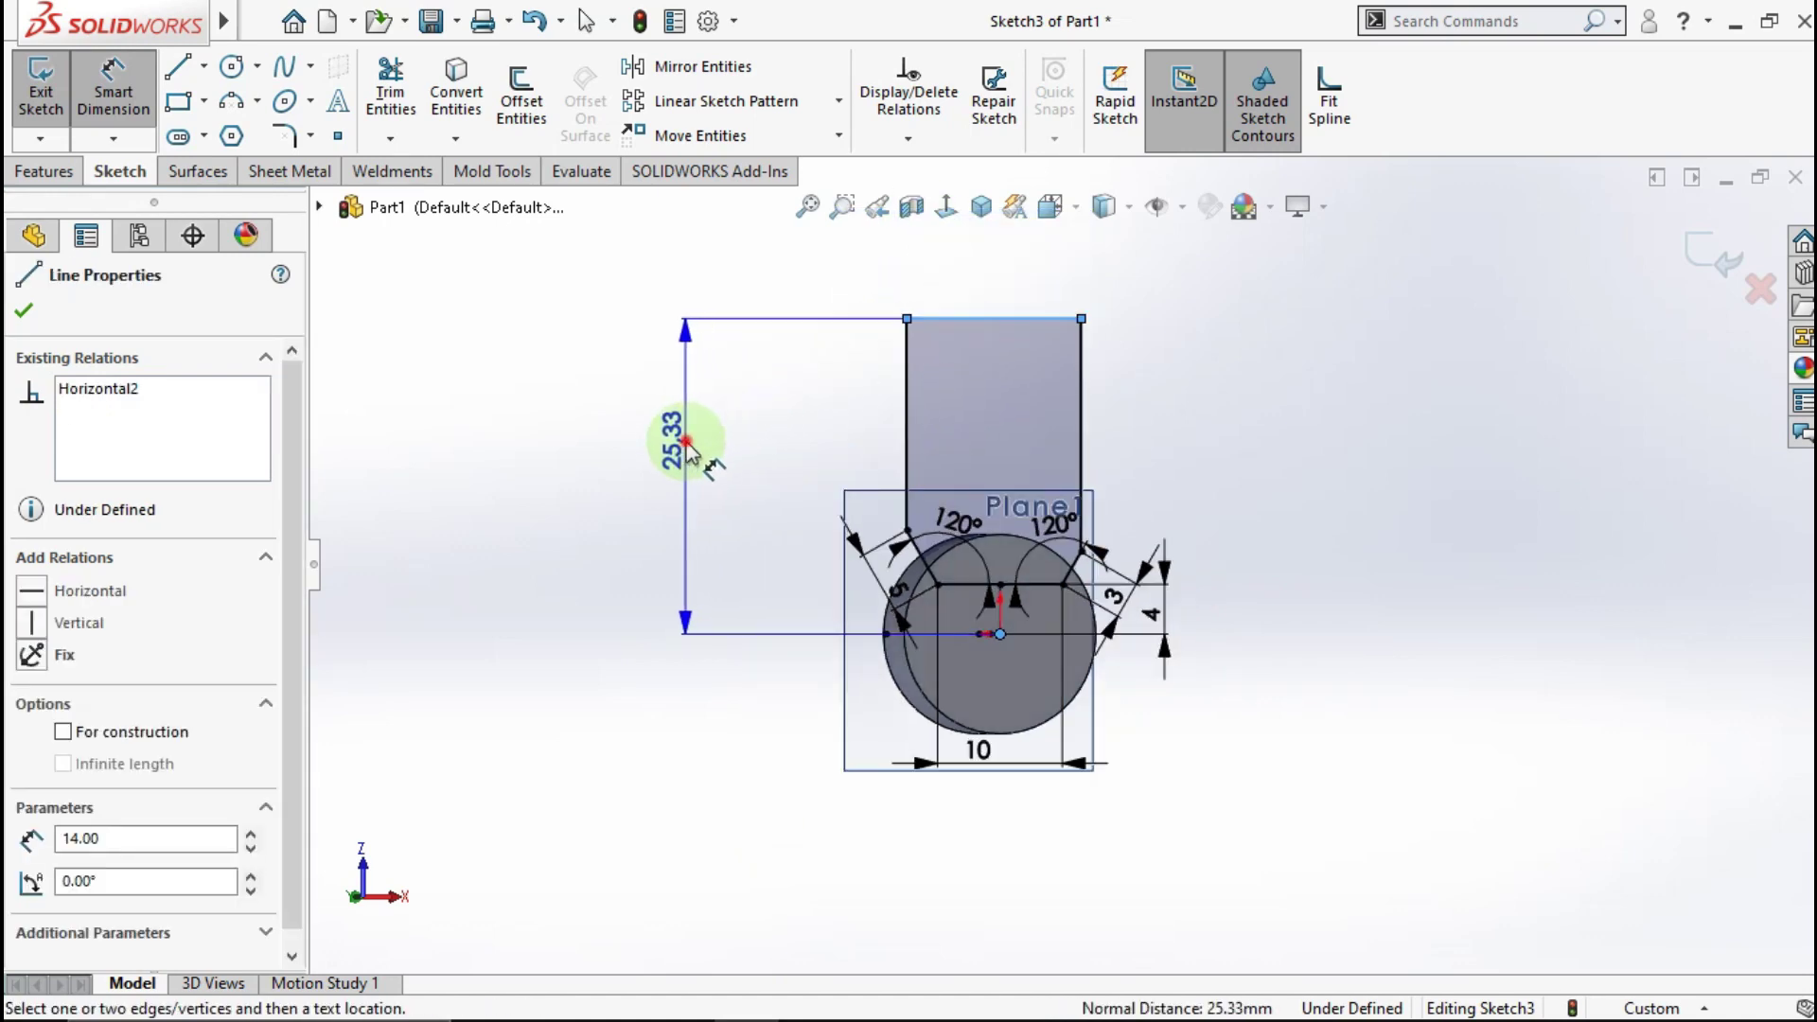
{"action": "left_click", "coordinate": [675, 455]}
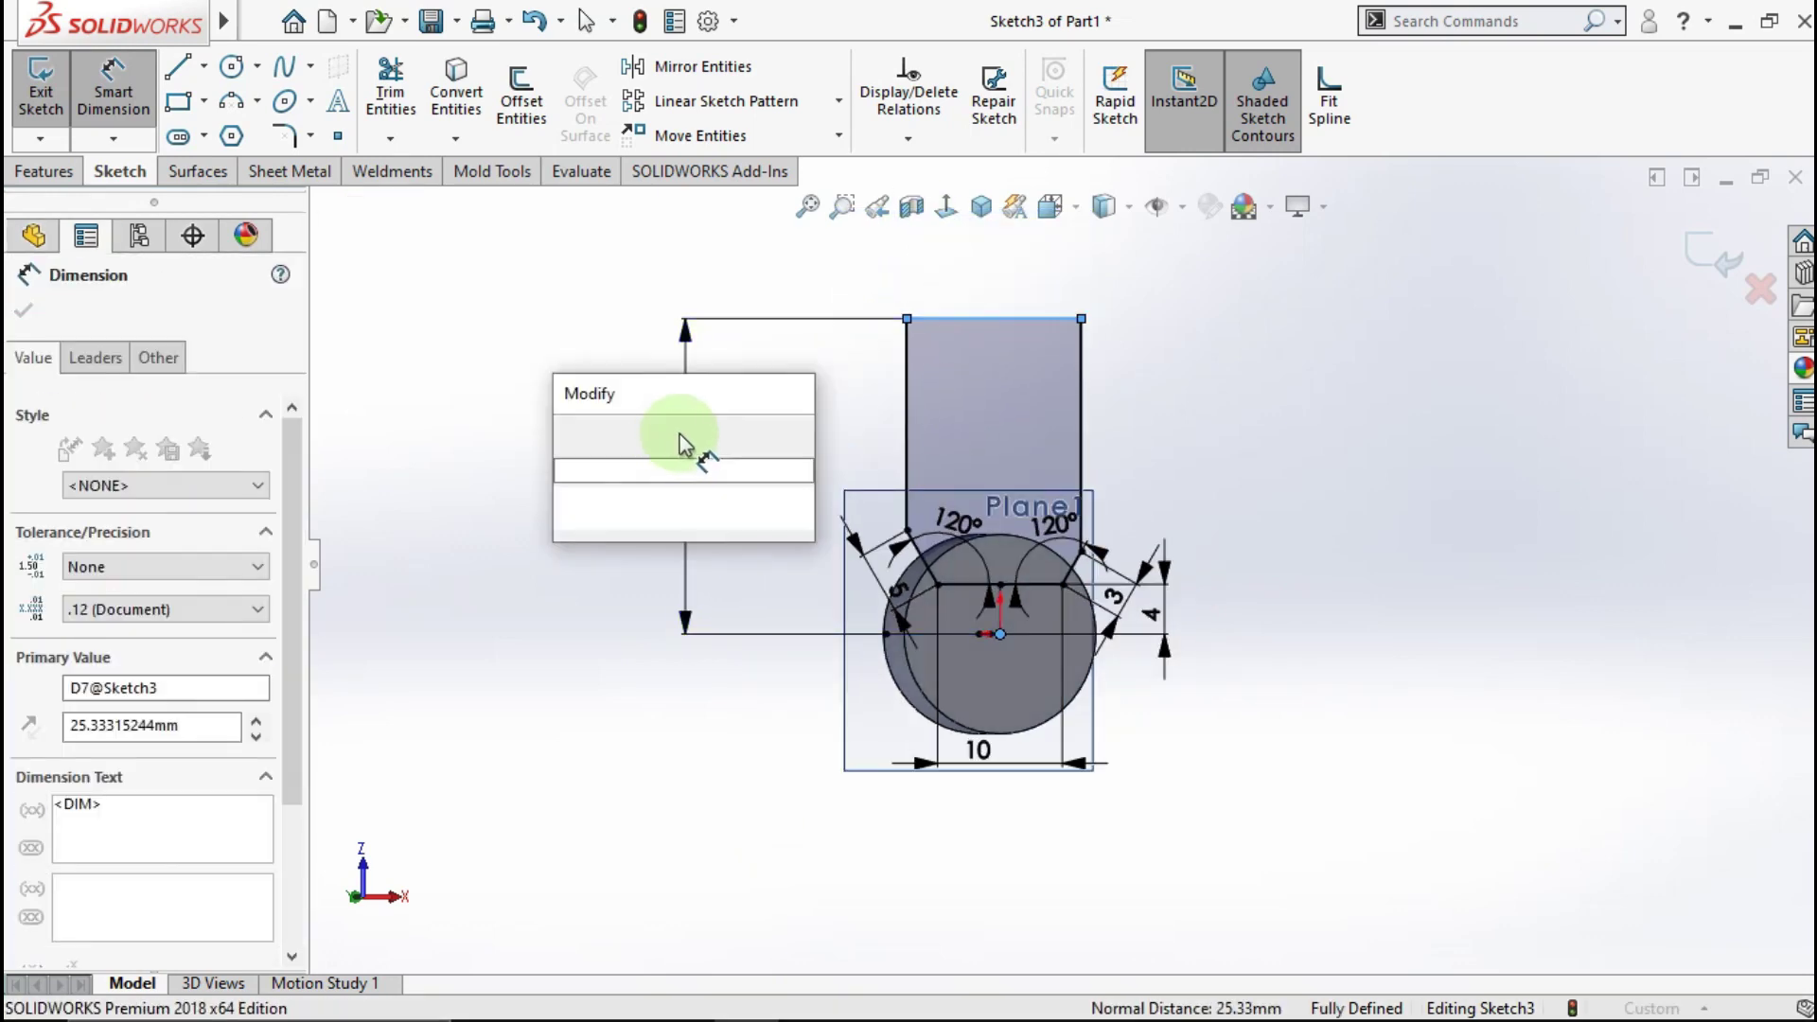
{"action": "type", "text": "62"}
{"action": "left_click", "coordinate": [559, 437]}
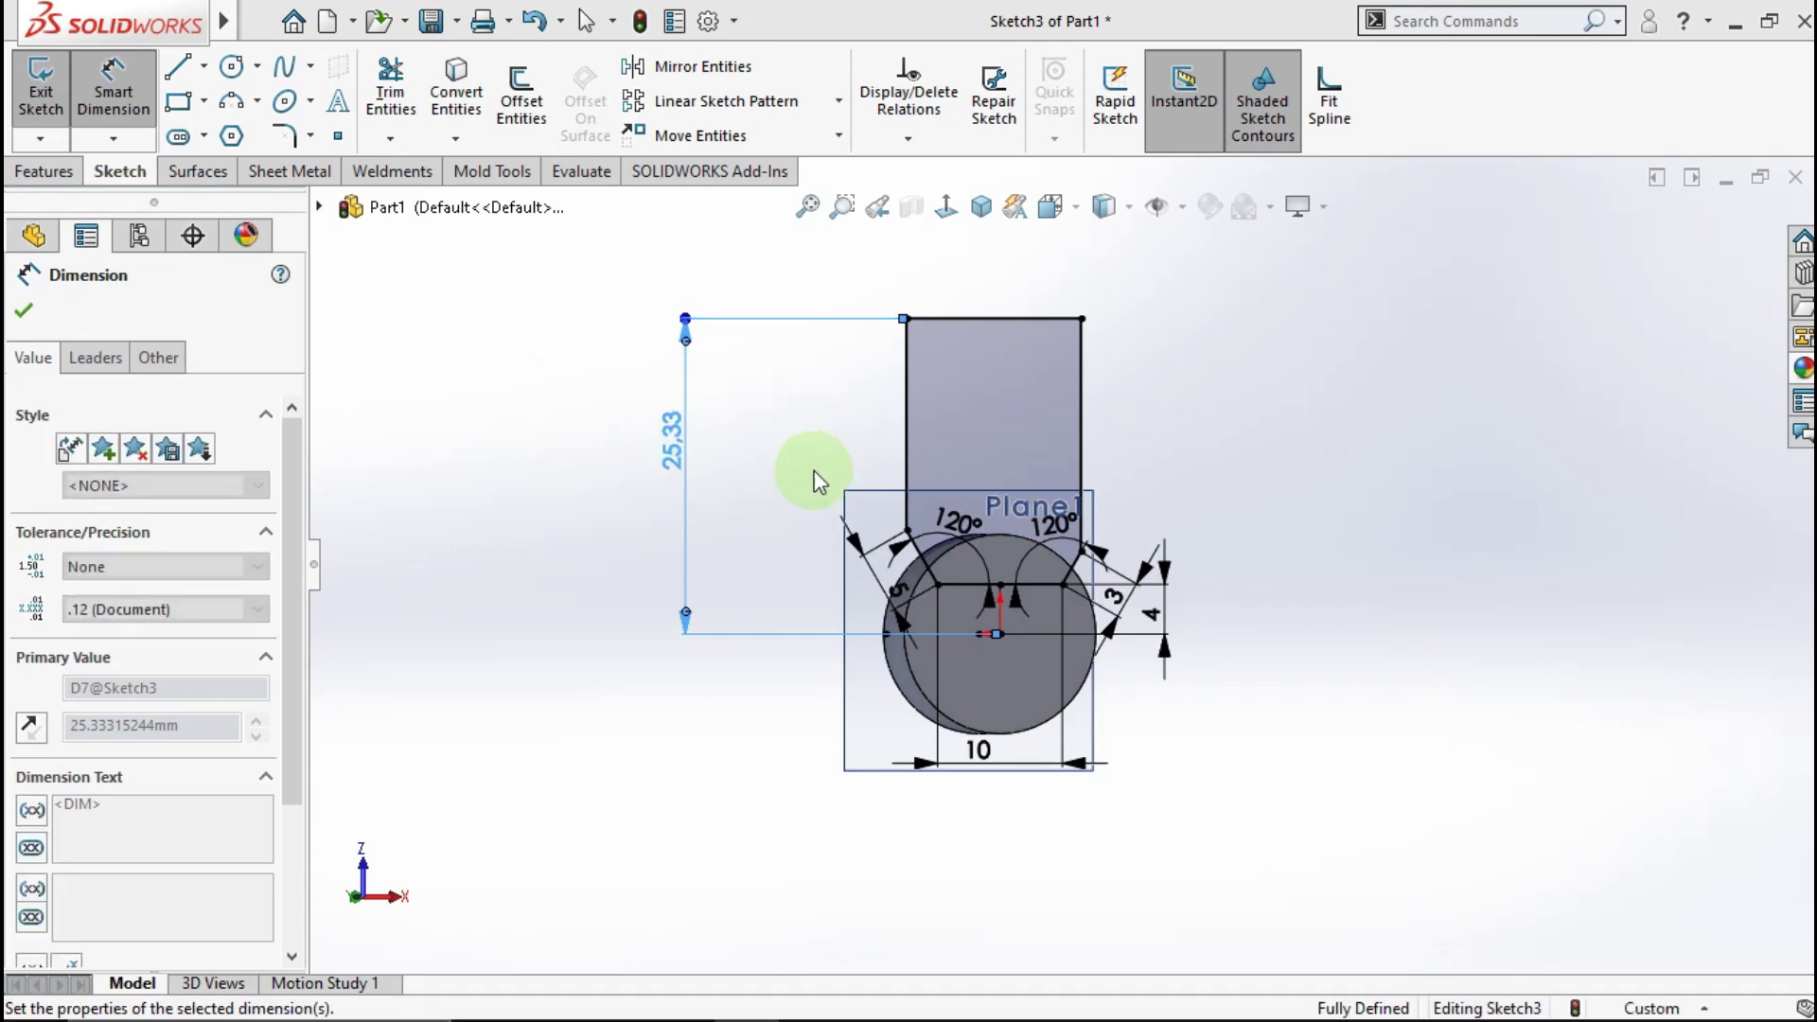
{"action": "left_click", "coordinate": [947, 208]}
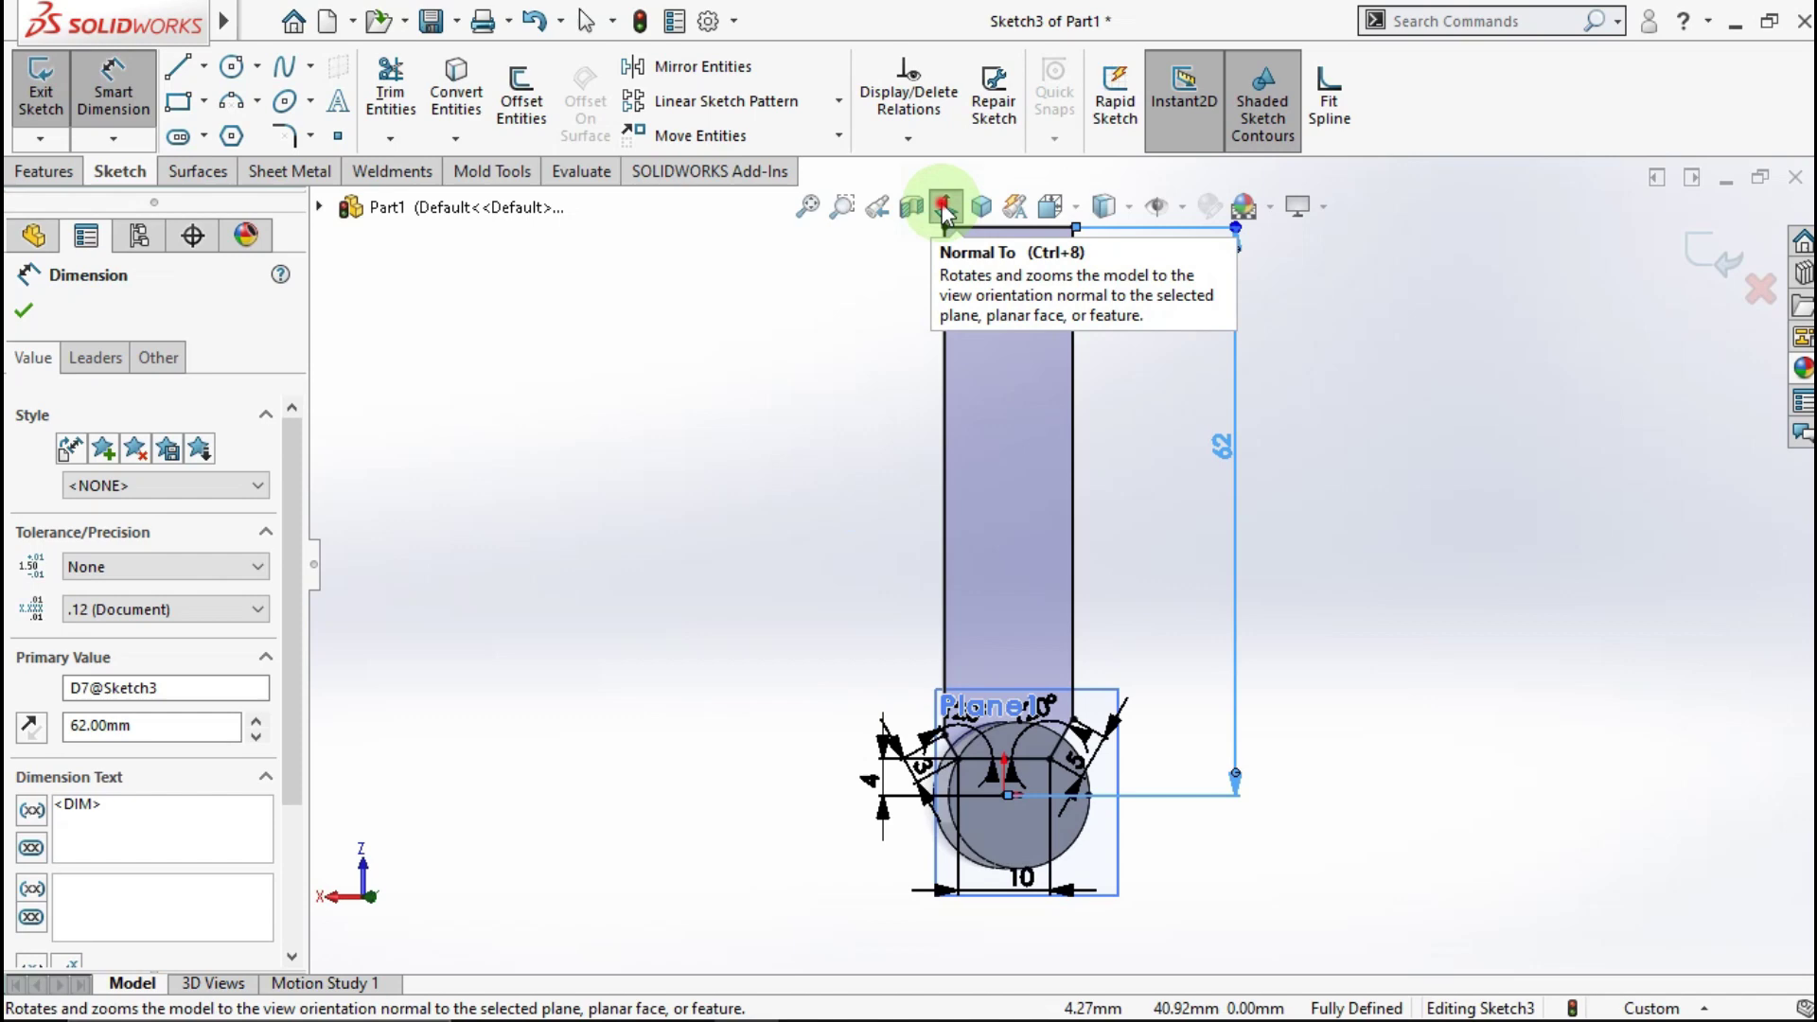
{"action": "left_click", "coordinate": [946, 208]}
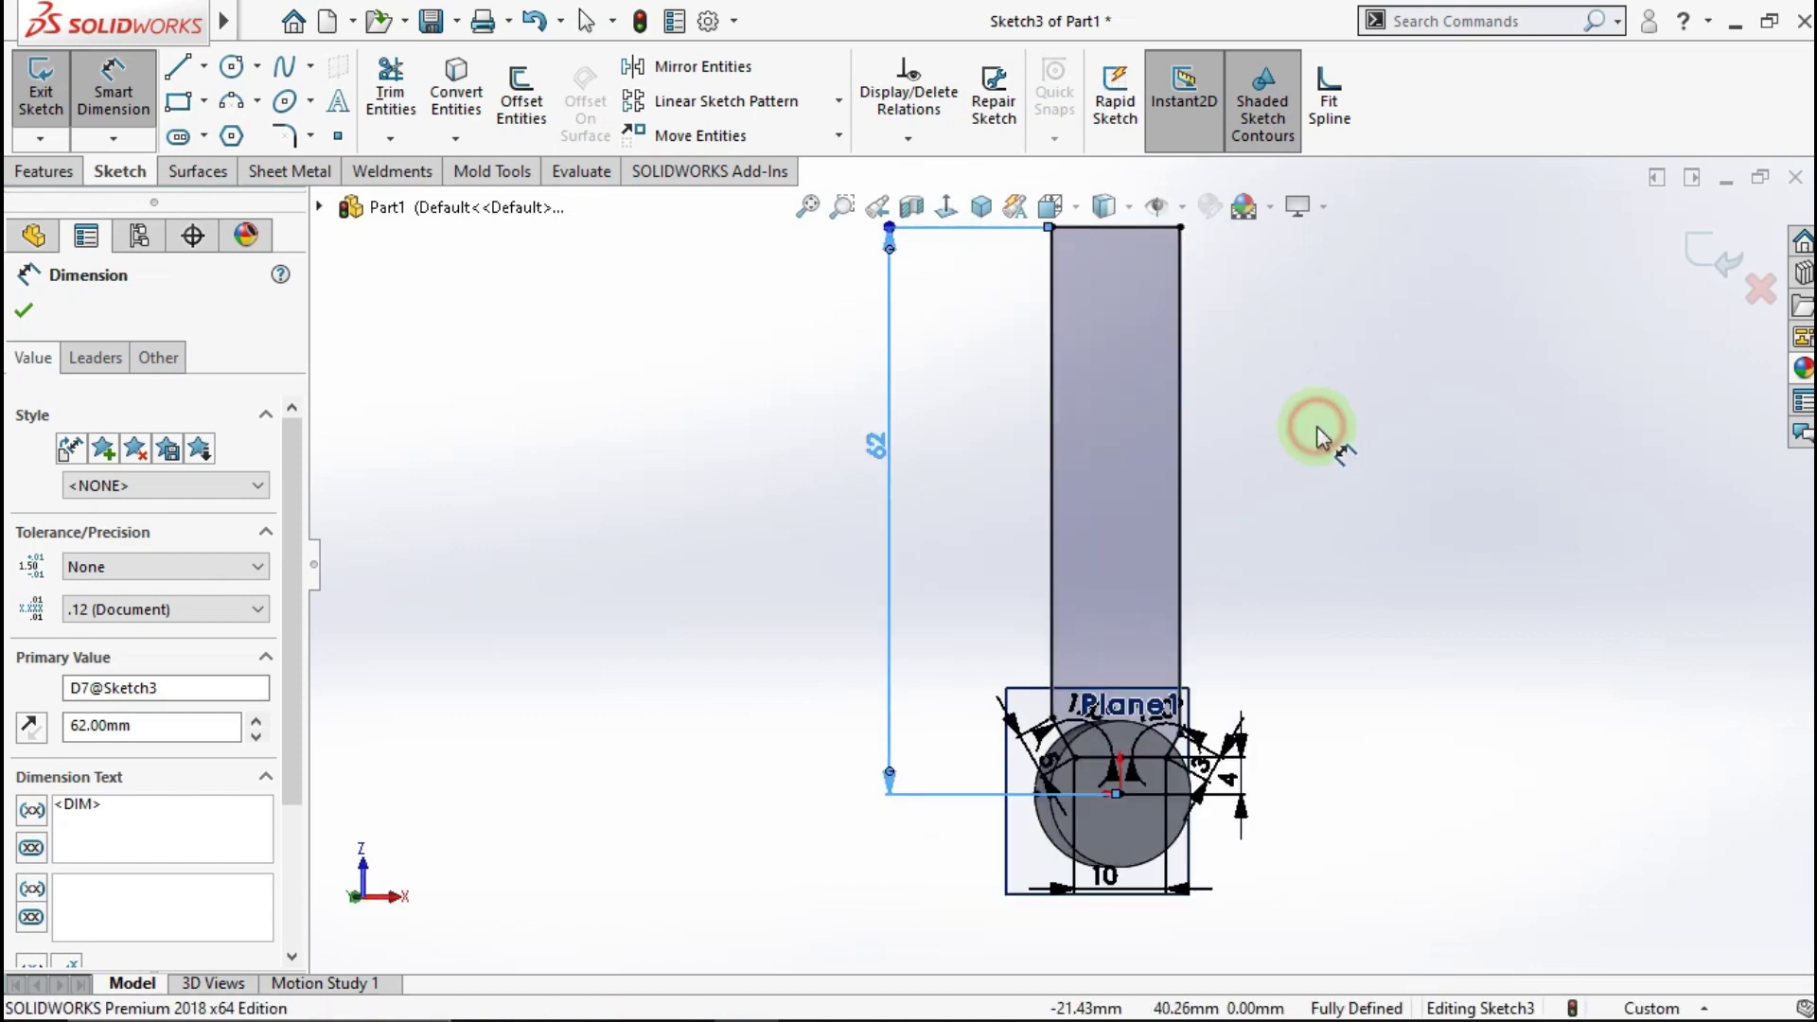
{"action": "key", "text": "Escape"}
Step: Extrude the blade profile 2 mm with the Mid Plane end condition, merged with the hub
{"action": "left_click", "coordinate": [43, 171]}
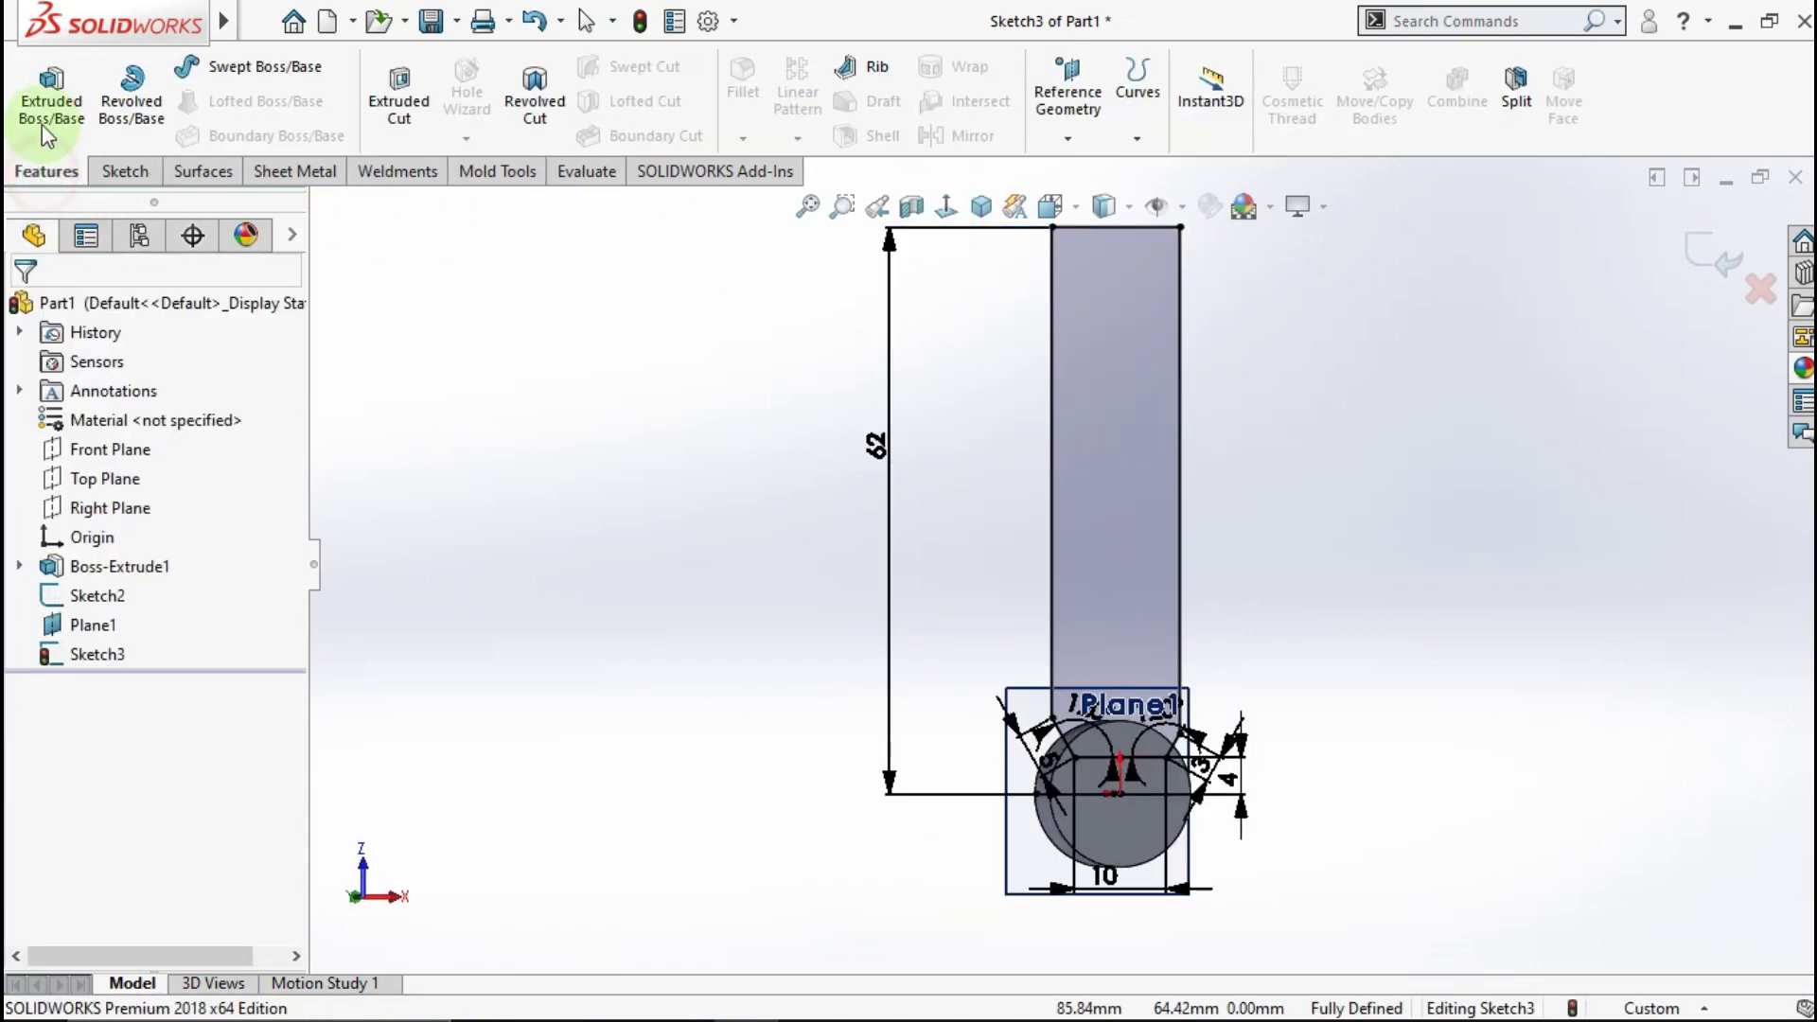
{"action": "left_click", "coordinate": [50, 104]}
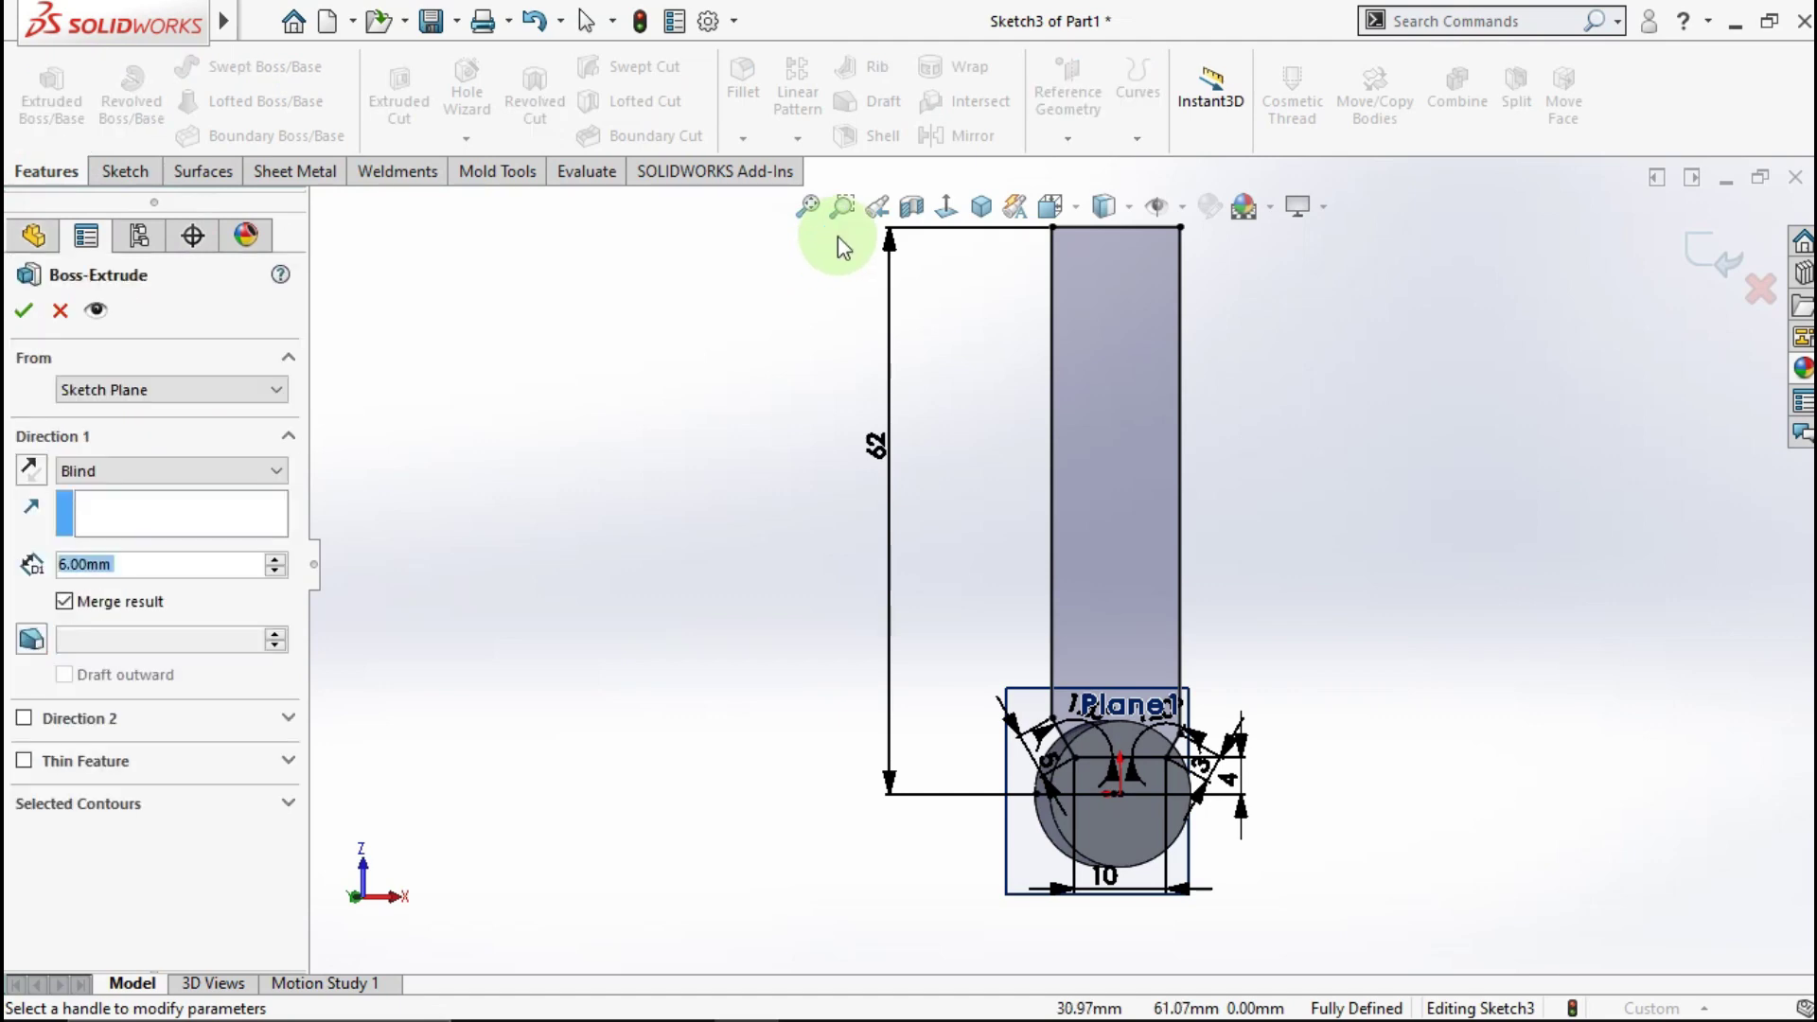
{"action": "left_click", "coordinate": [974, 208]}
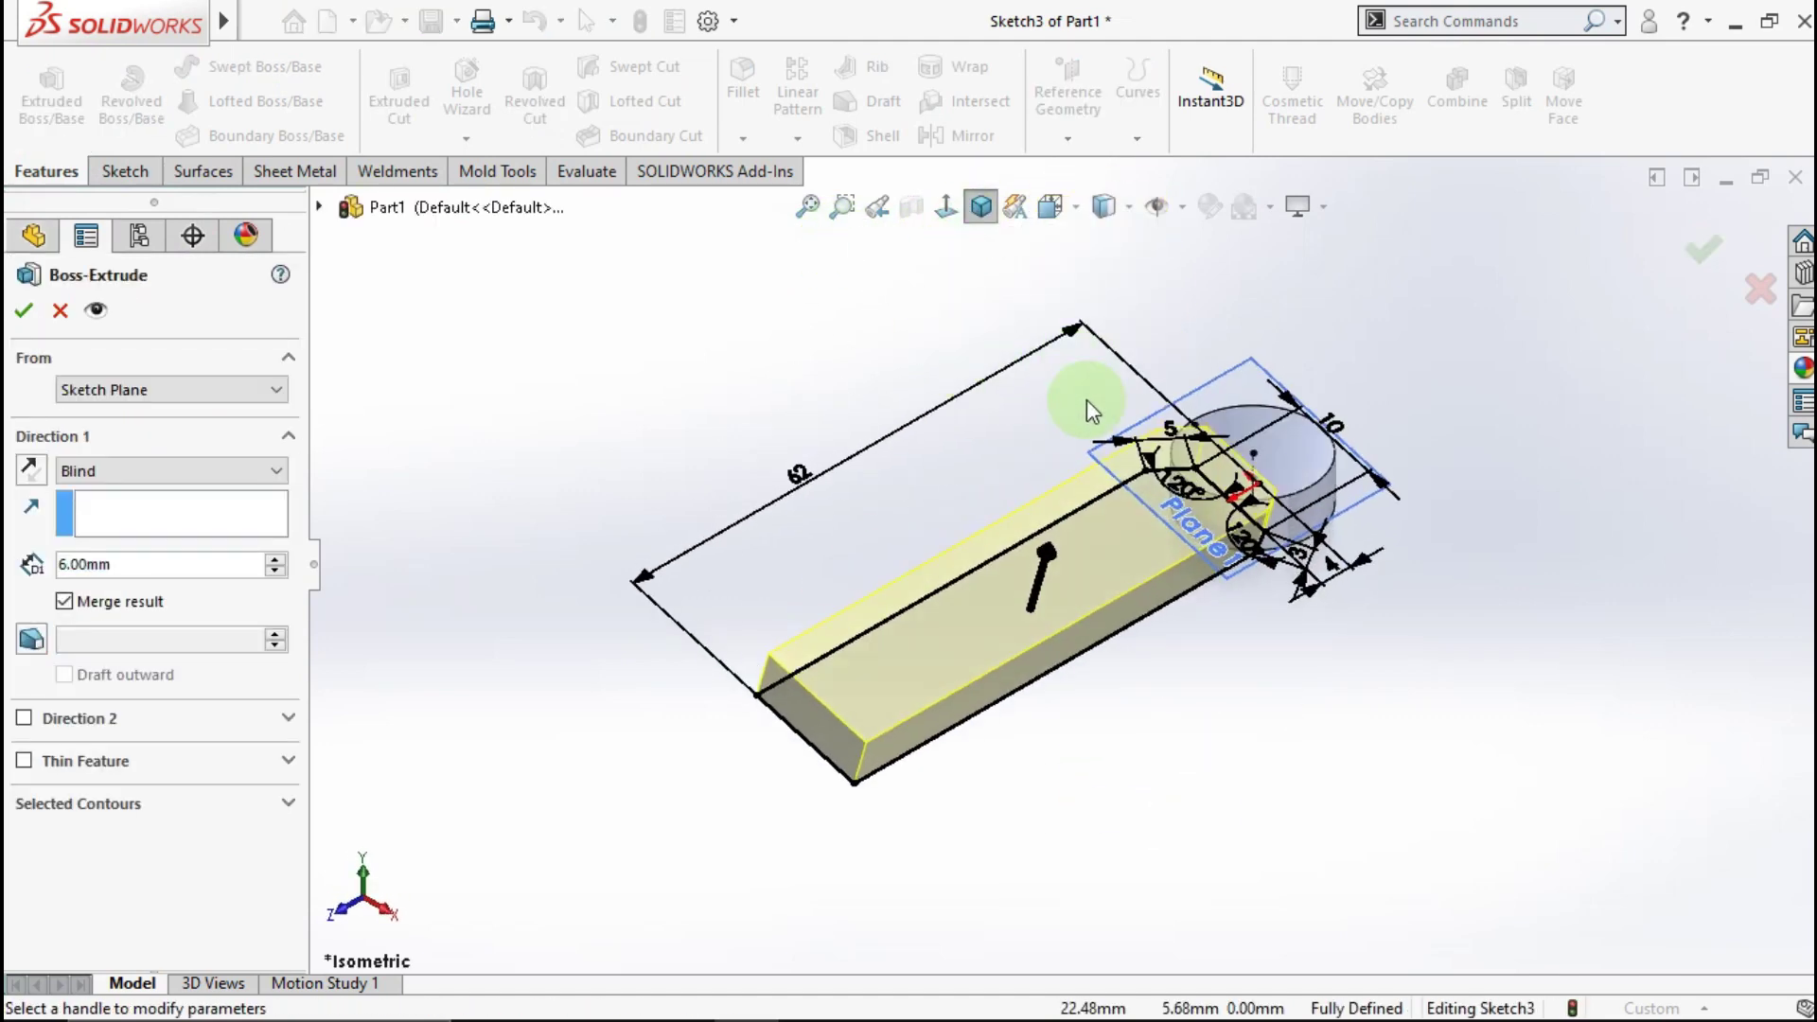
{"action": "left_click", "coordinate": [168, 471]}
{"action": "left_click", "coordinate": [137, 599]}
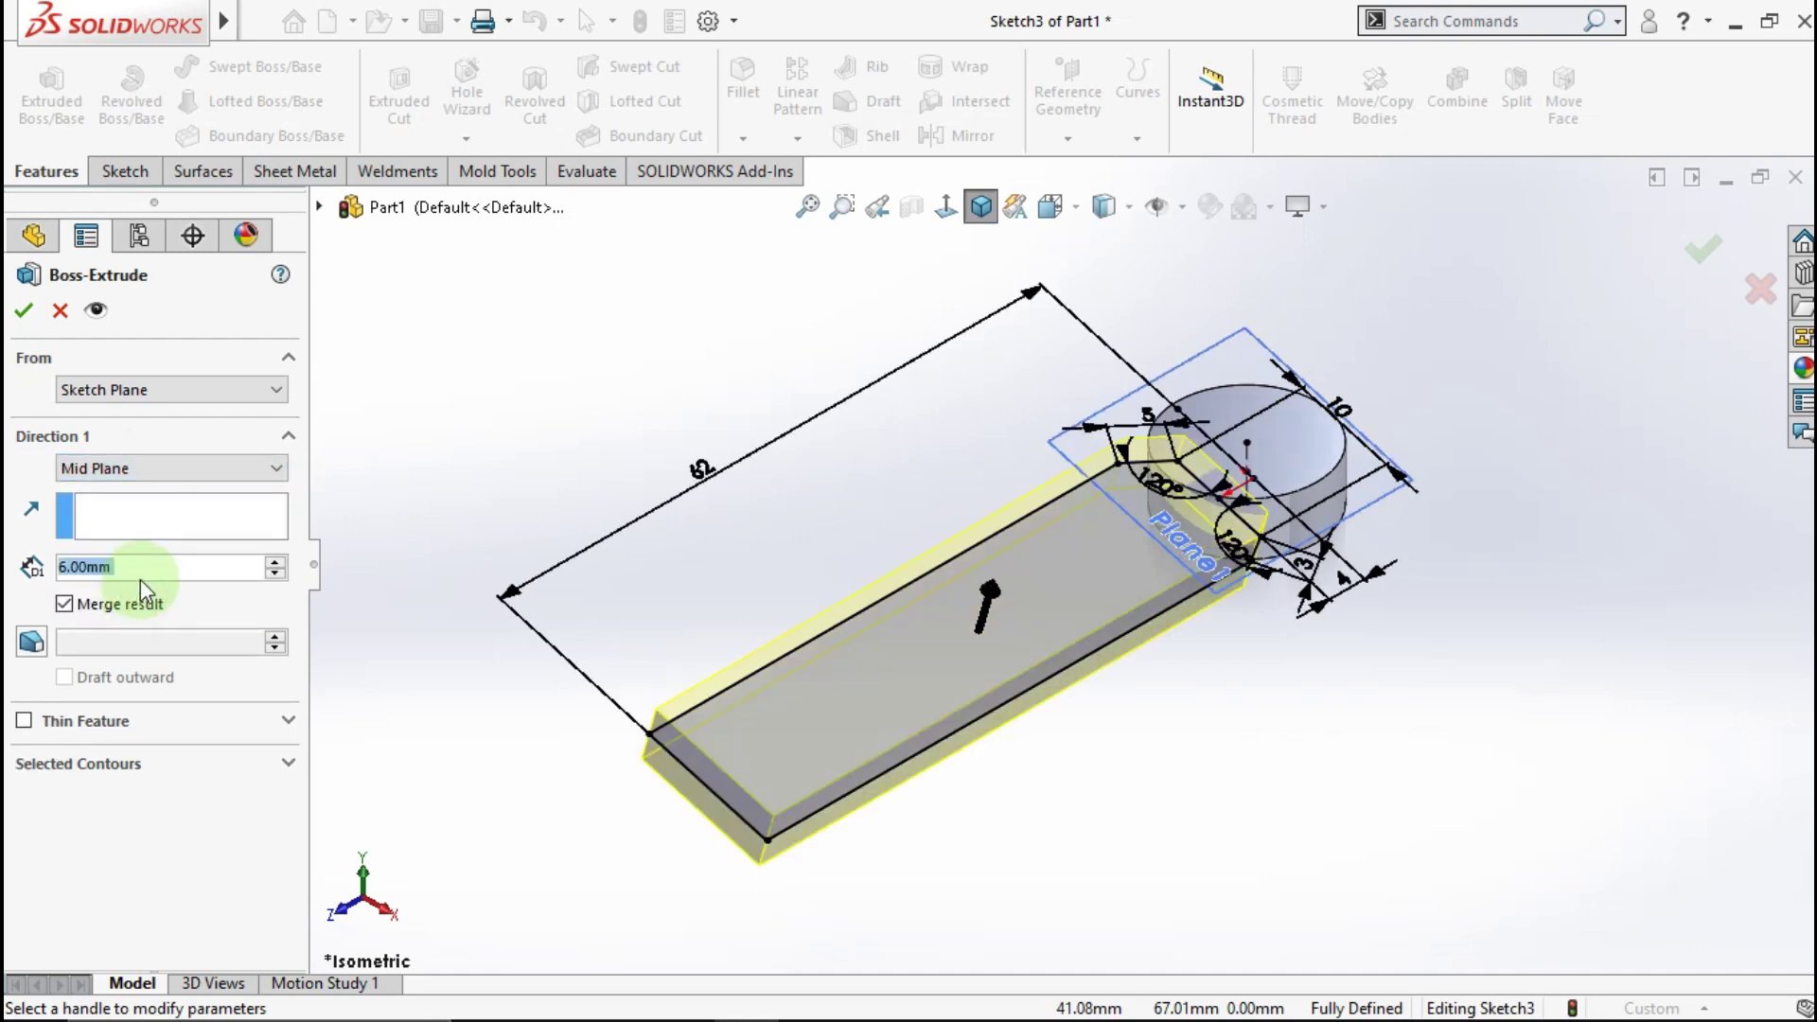
{"action": "type", "text": "2"}
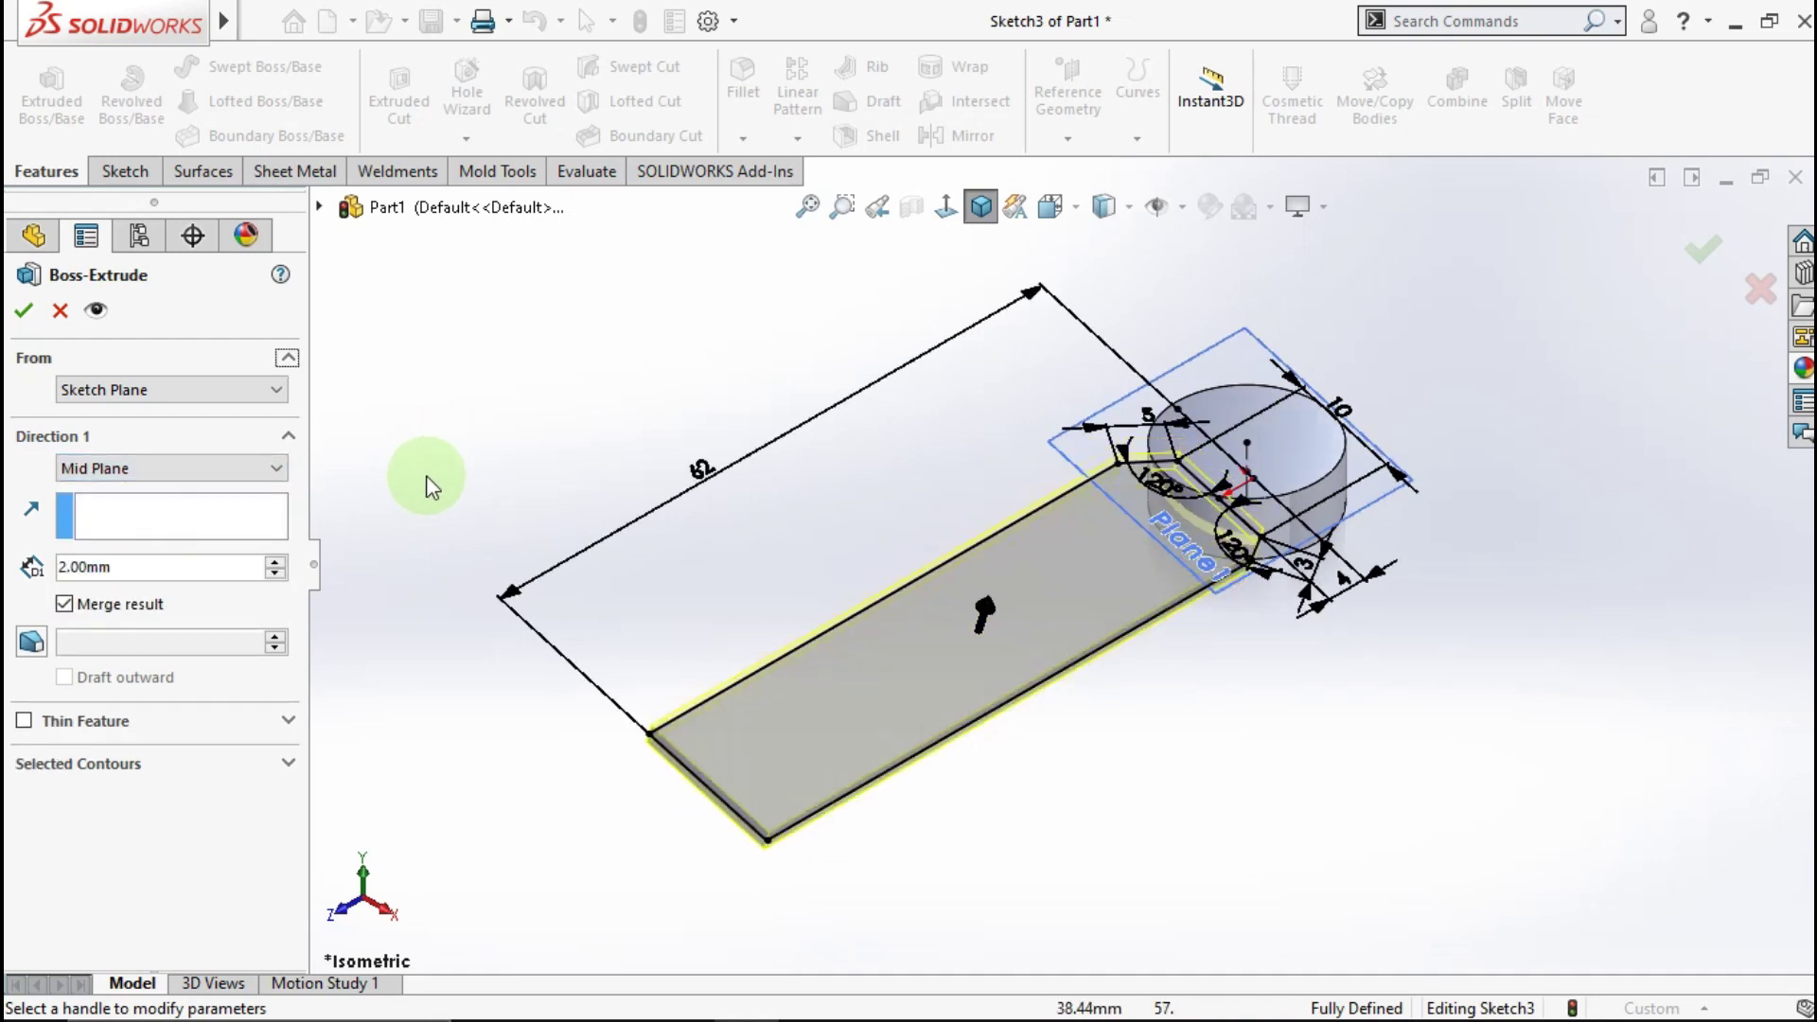
{"action": "middle_click_drag", "start_coordinate": [1167, 599], "coordinate": [978, 511]}
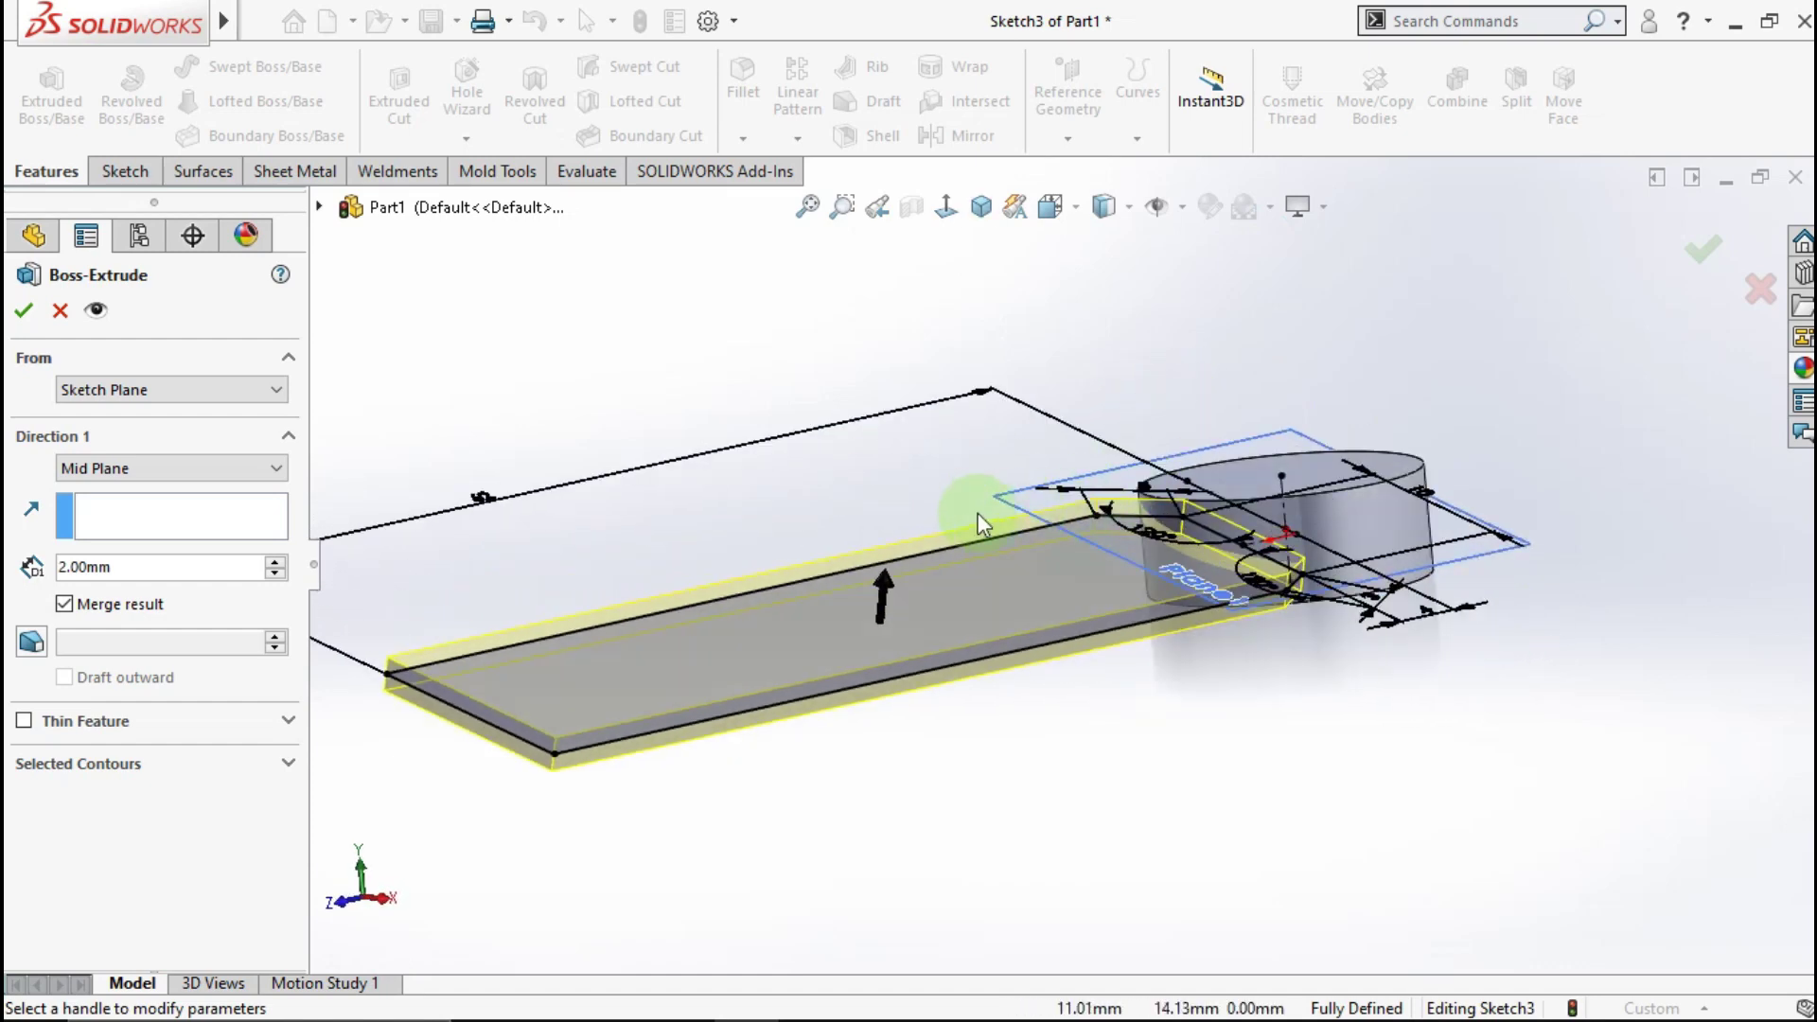
{"action": "left_click", "coordinate": [21, 312]}
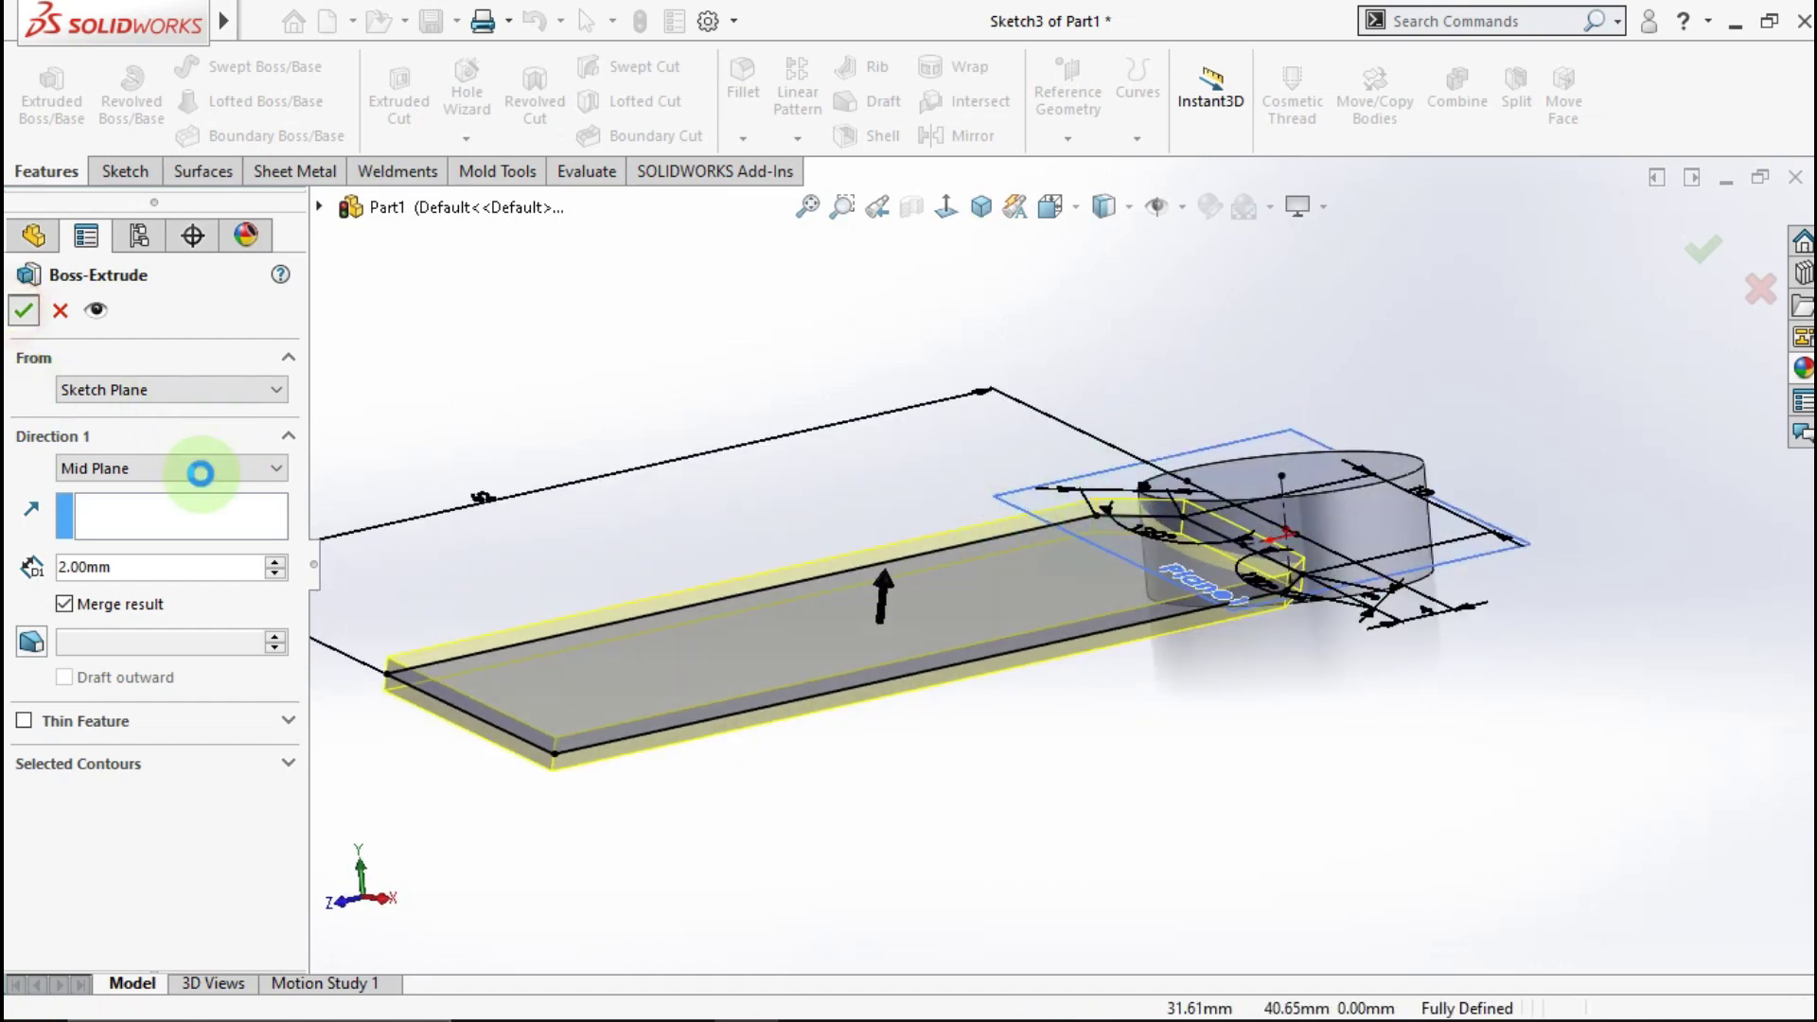
{"action": "left_click", "coordinate": [623, 516]}
Step: Hide Sketch2 and the reference plane Plane1 in the model
{"action": "scroll", "coordinate": [738, 592], "scroll_direction": "up", "scroll_amount": 2}
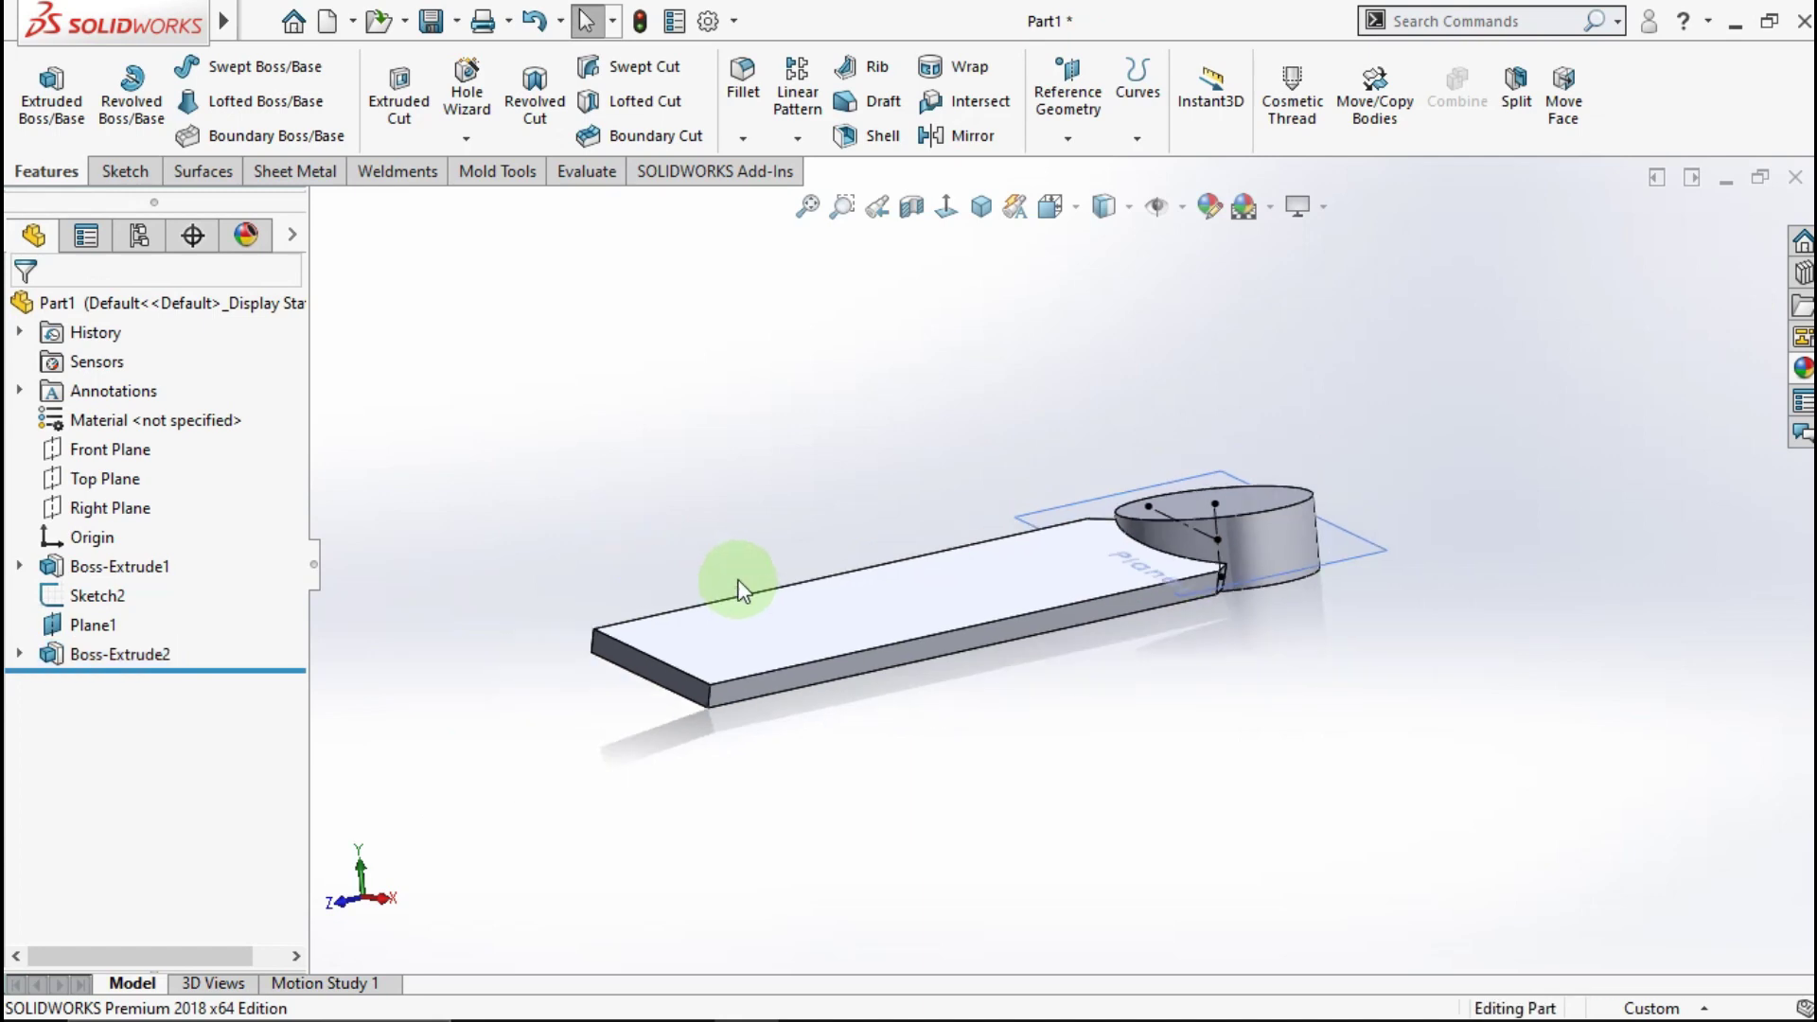
{"action": "mouse_move", "coordinate": [733, 549]}
{"action": "middle_mouse_down"}
{"action": "mouse_move", "coordinate": [682, 409]}
{"action": "mouse_move", "coordinate": [681, 674]}
{"action": "mouse_move", "coordinate": [701, 667]}
{"action": "middle_mouse_up"}
{"action": "left_click", "coordinate": [97, 598]}
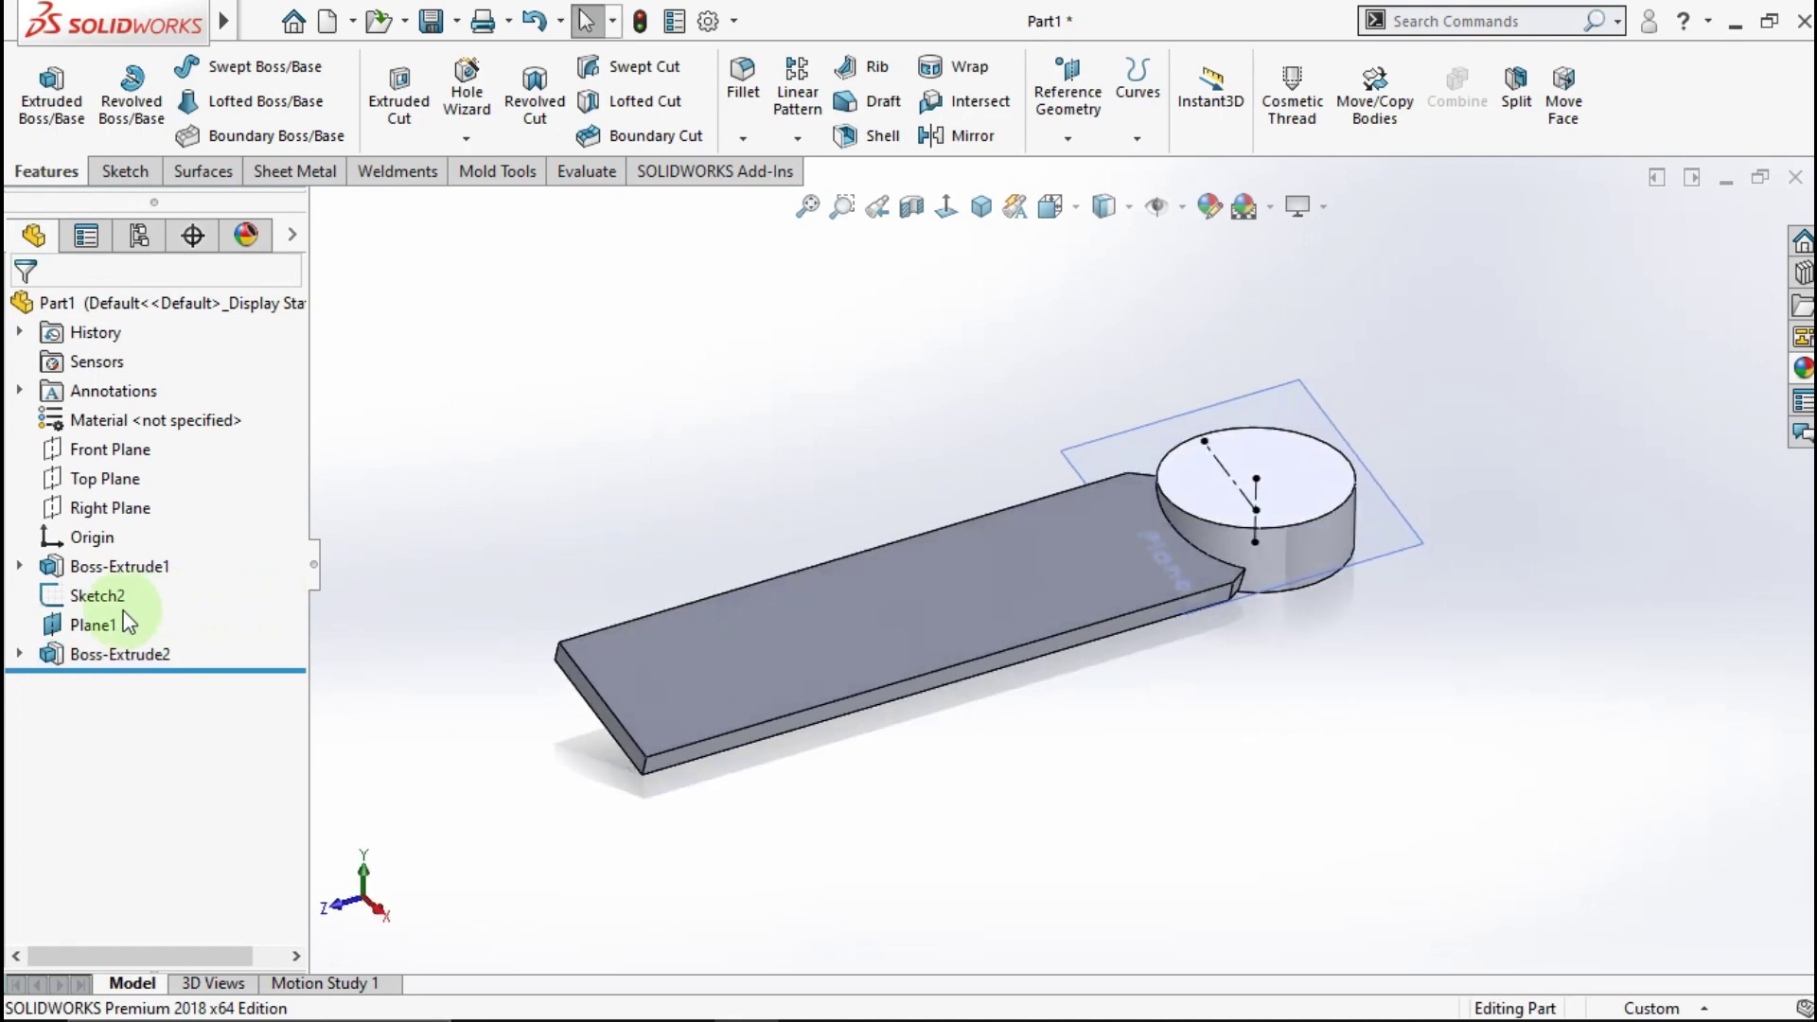
{"action": "left_click", "coordinate": [128, 551]}
{"action": "left_click", "coordinate": [95, 626]}
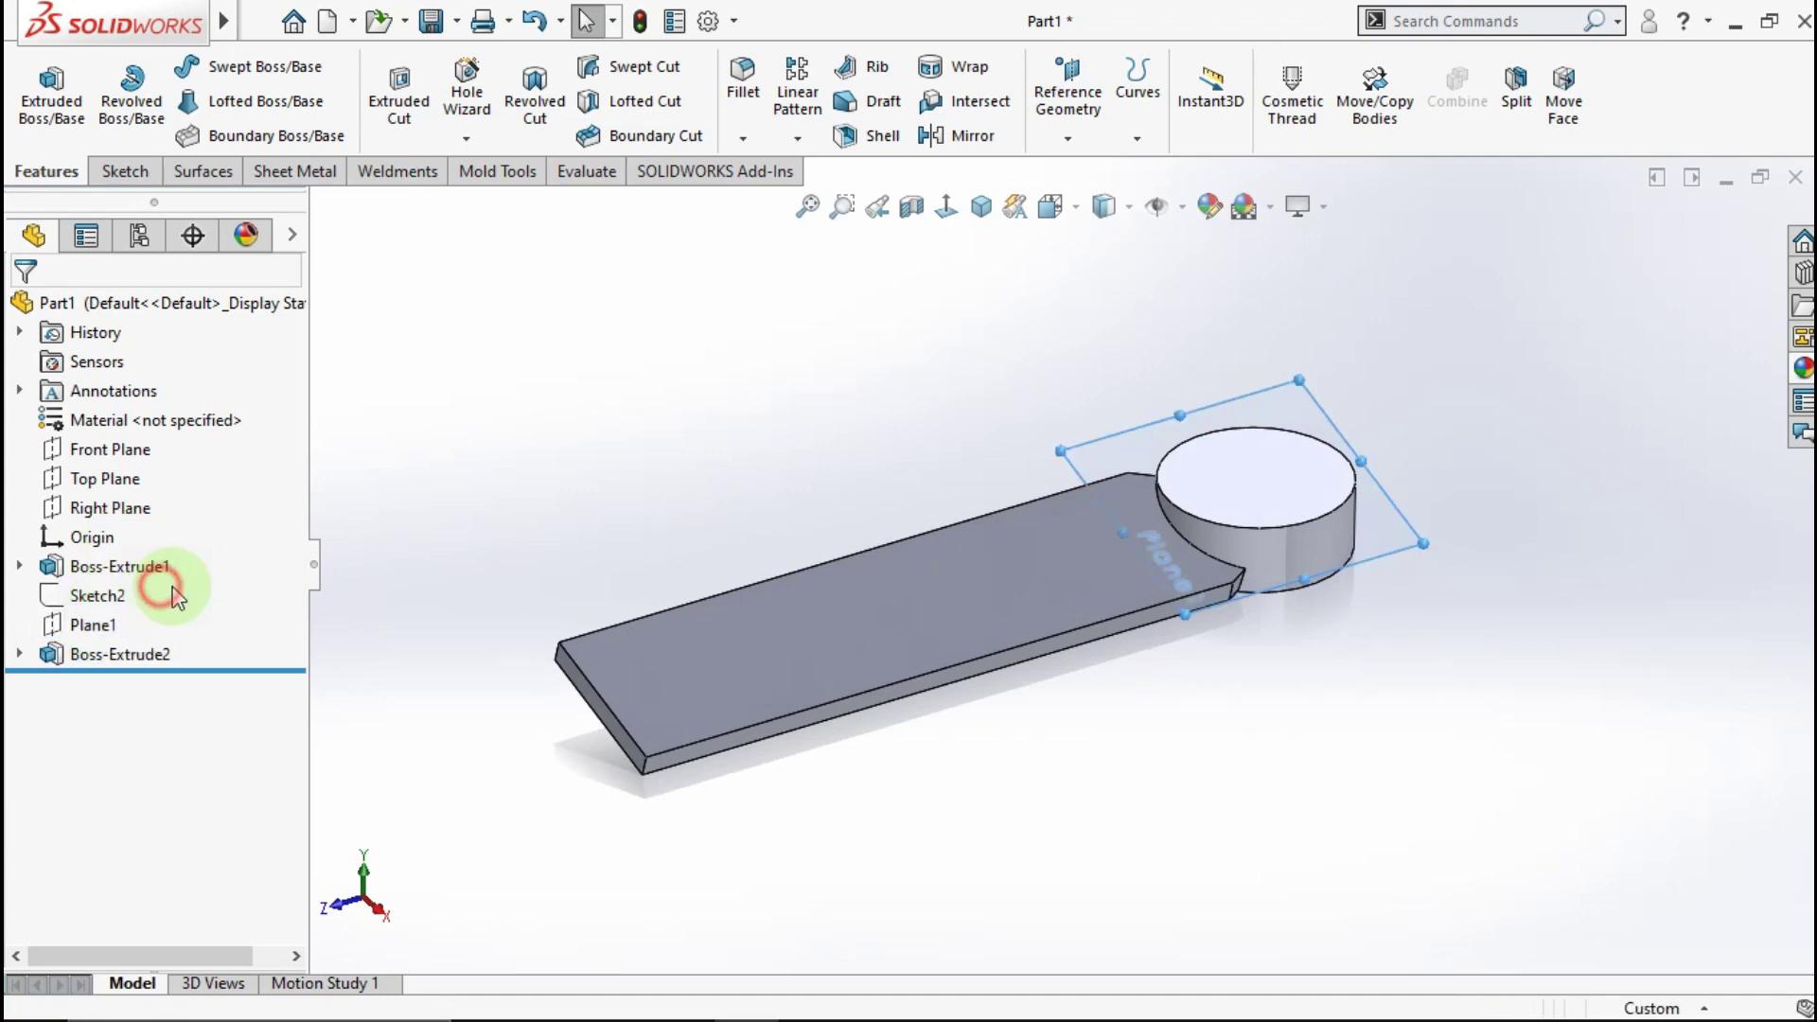
{"action": "left_click", "coordinate": [518, 520]}
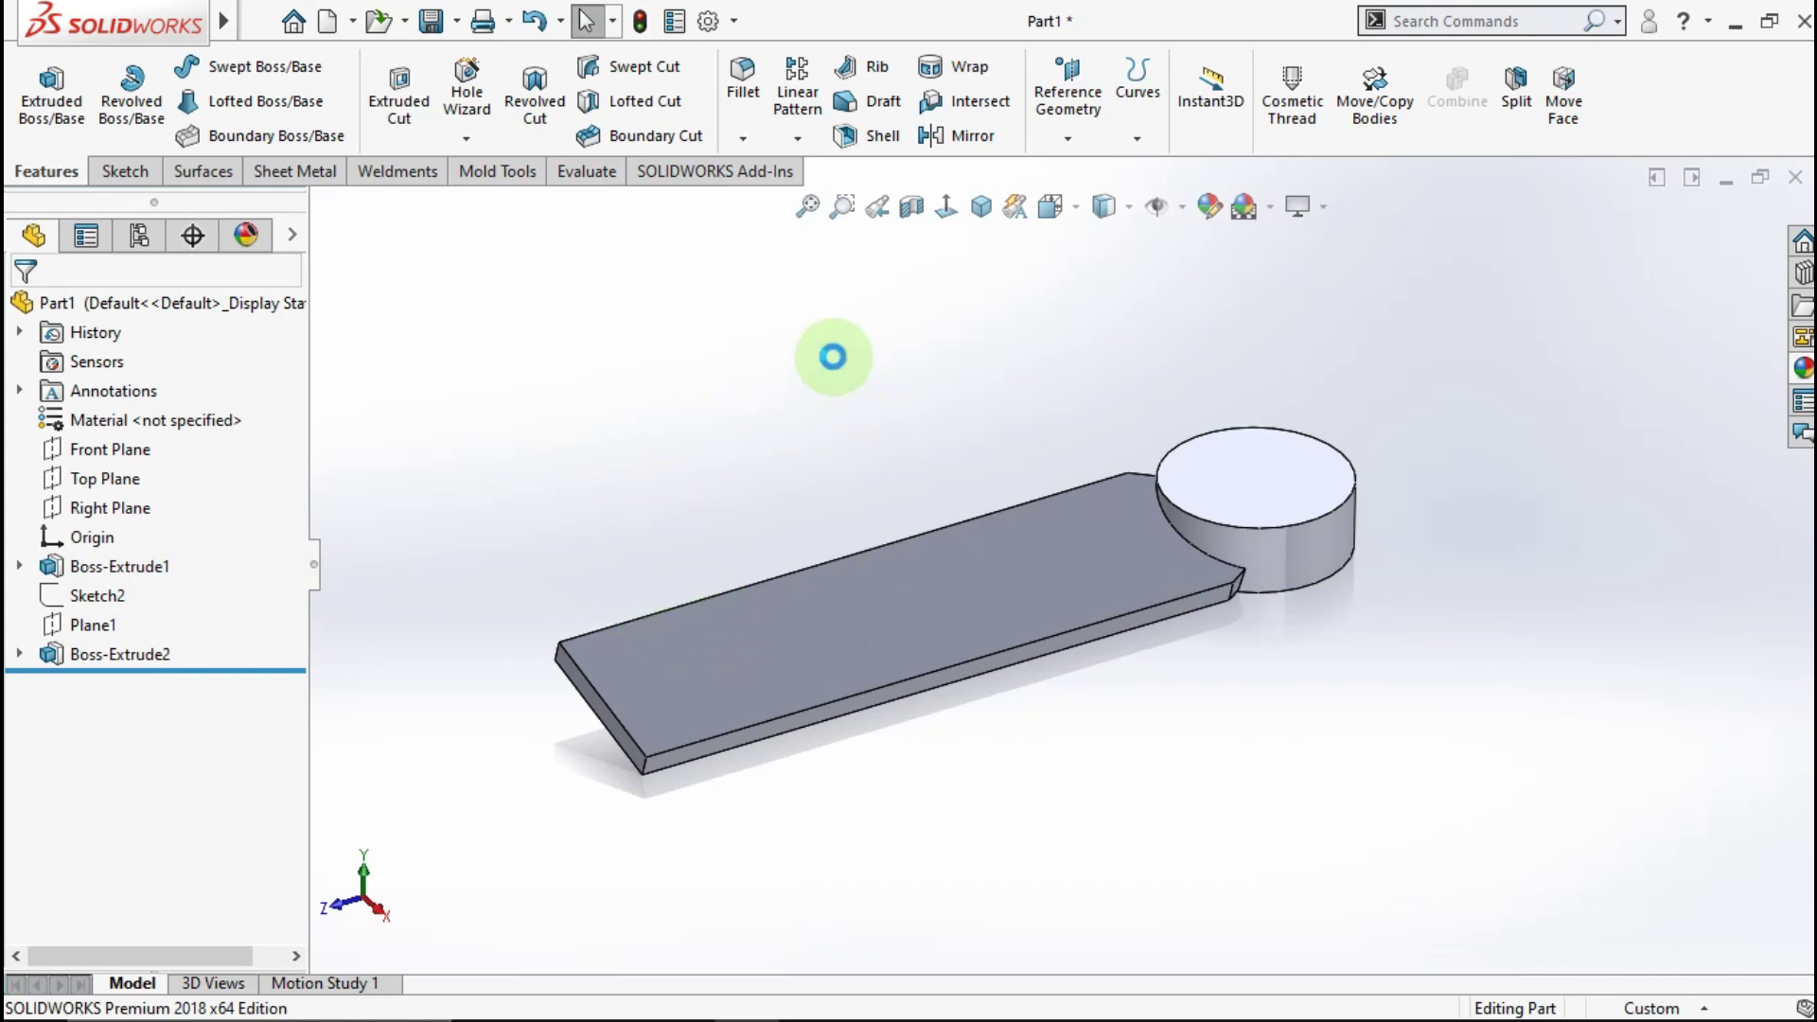
Step: Fillet the blade's far tip corner edge with an 8 mm radius
{"action": "left_click", "coordinate": [746, 114]}
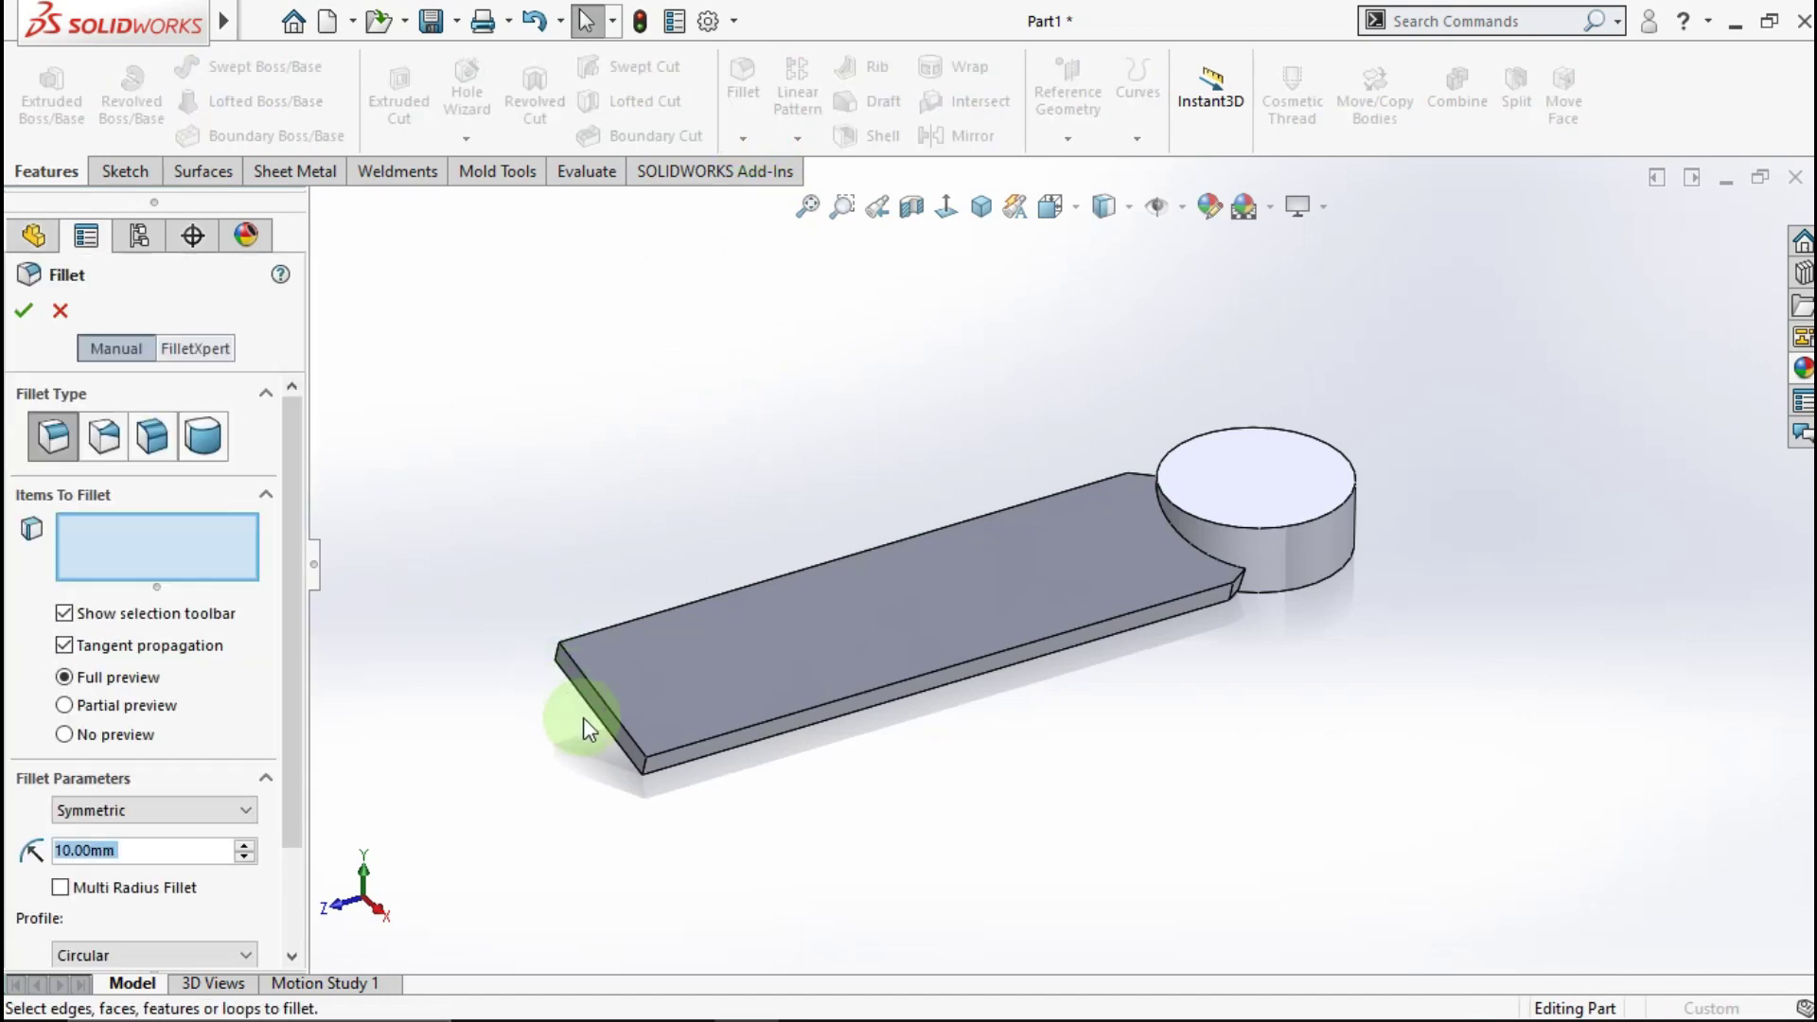
{"action": "scroll", "coordinate": [583, 717], "scroll_direction": "down", "scroll_amount": 3}
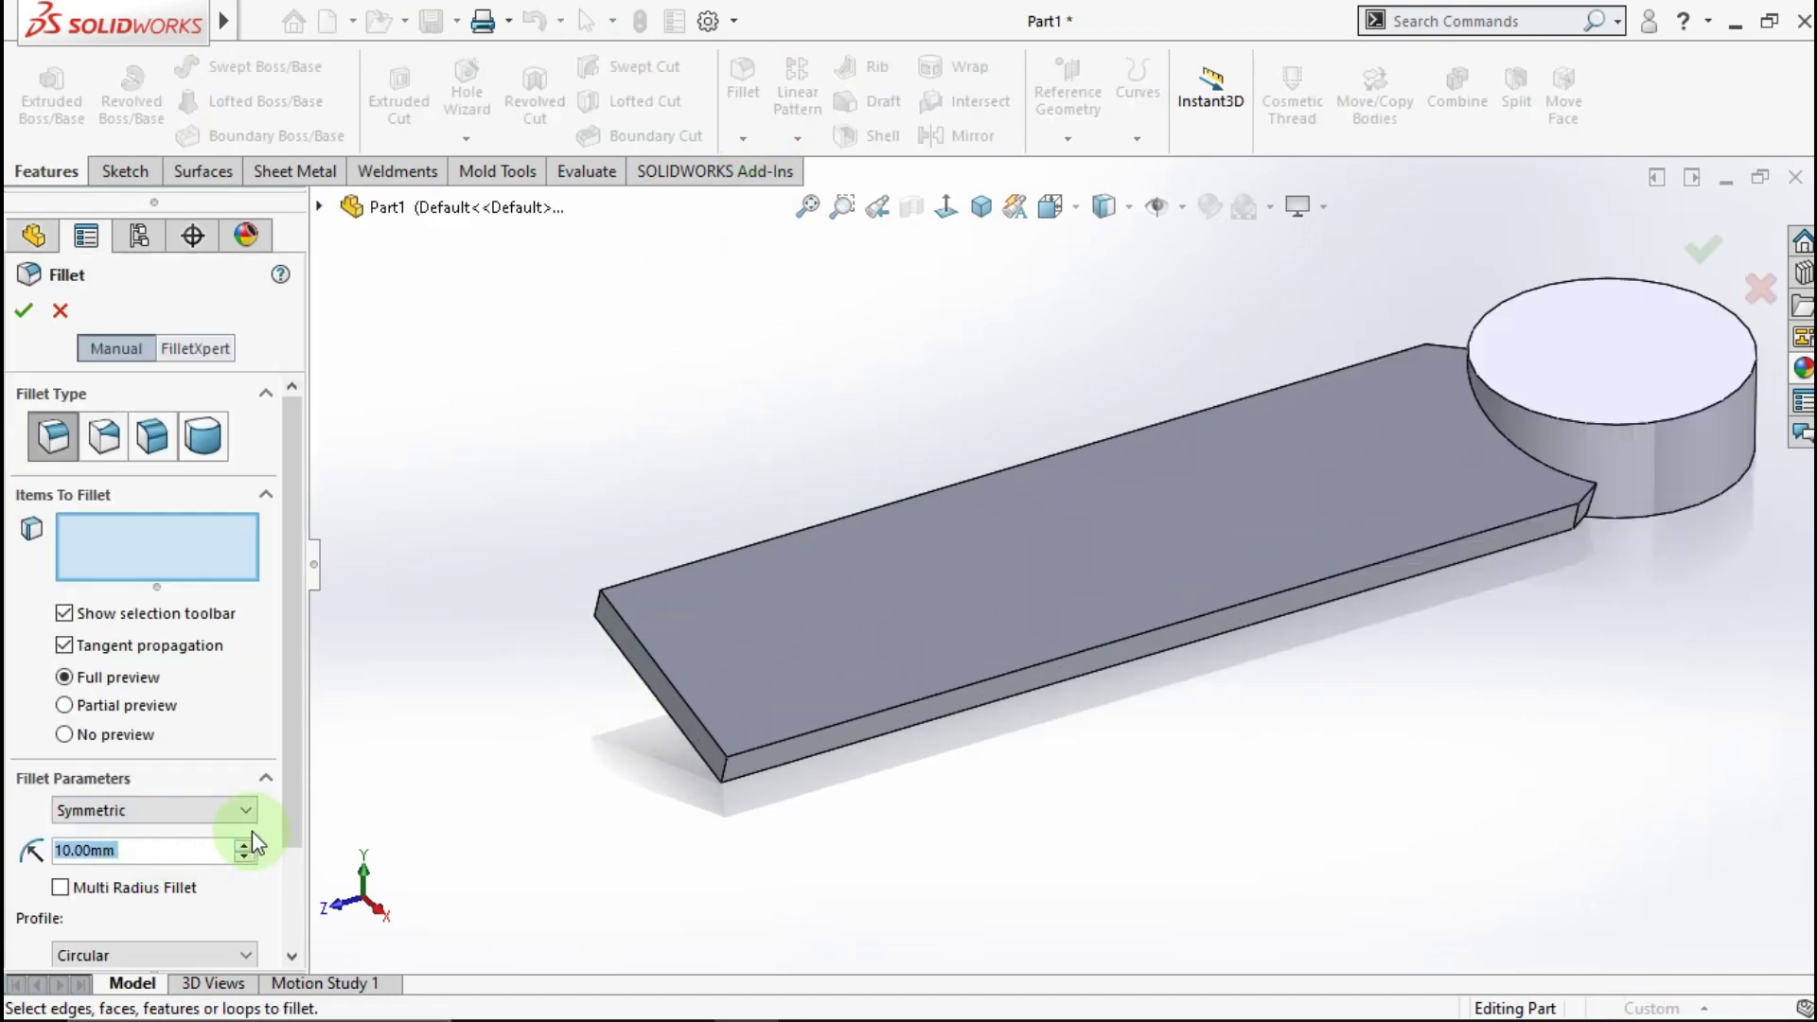
{"action": "type", "text": "8"}
{"action": "left_click", "coordinate": [329, 641]}
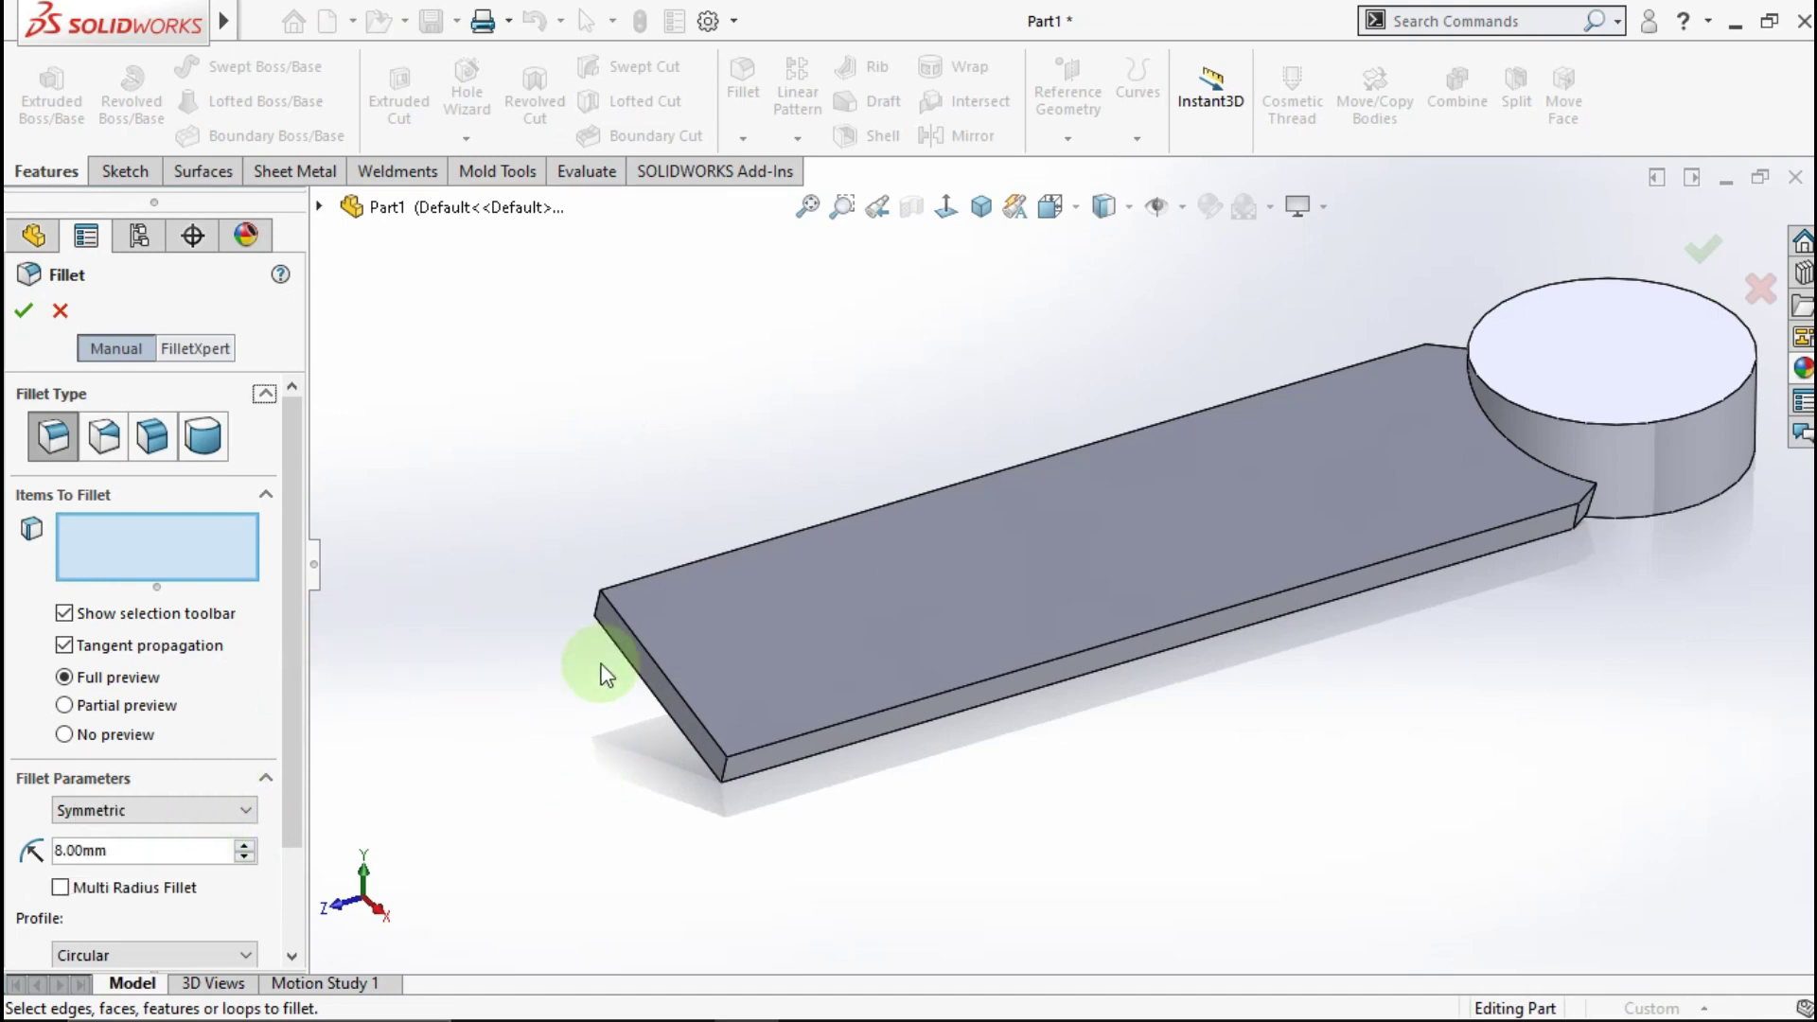
{"action": "left_click", "coordinate": [596, 604]}
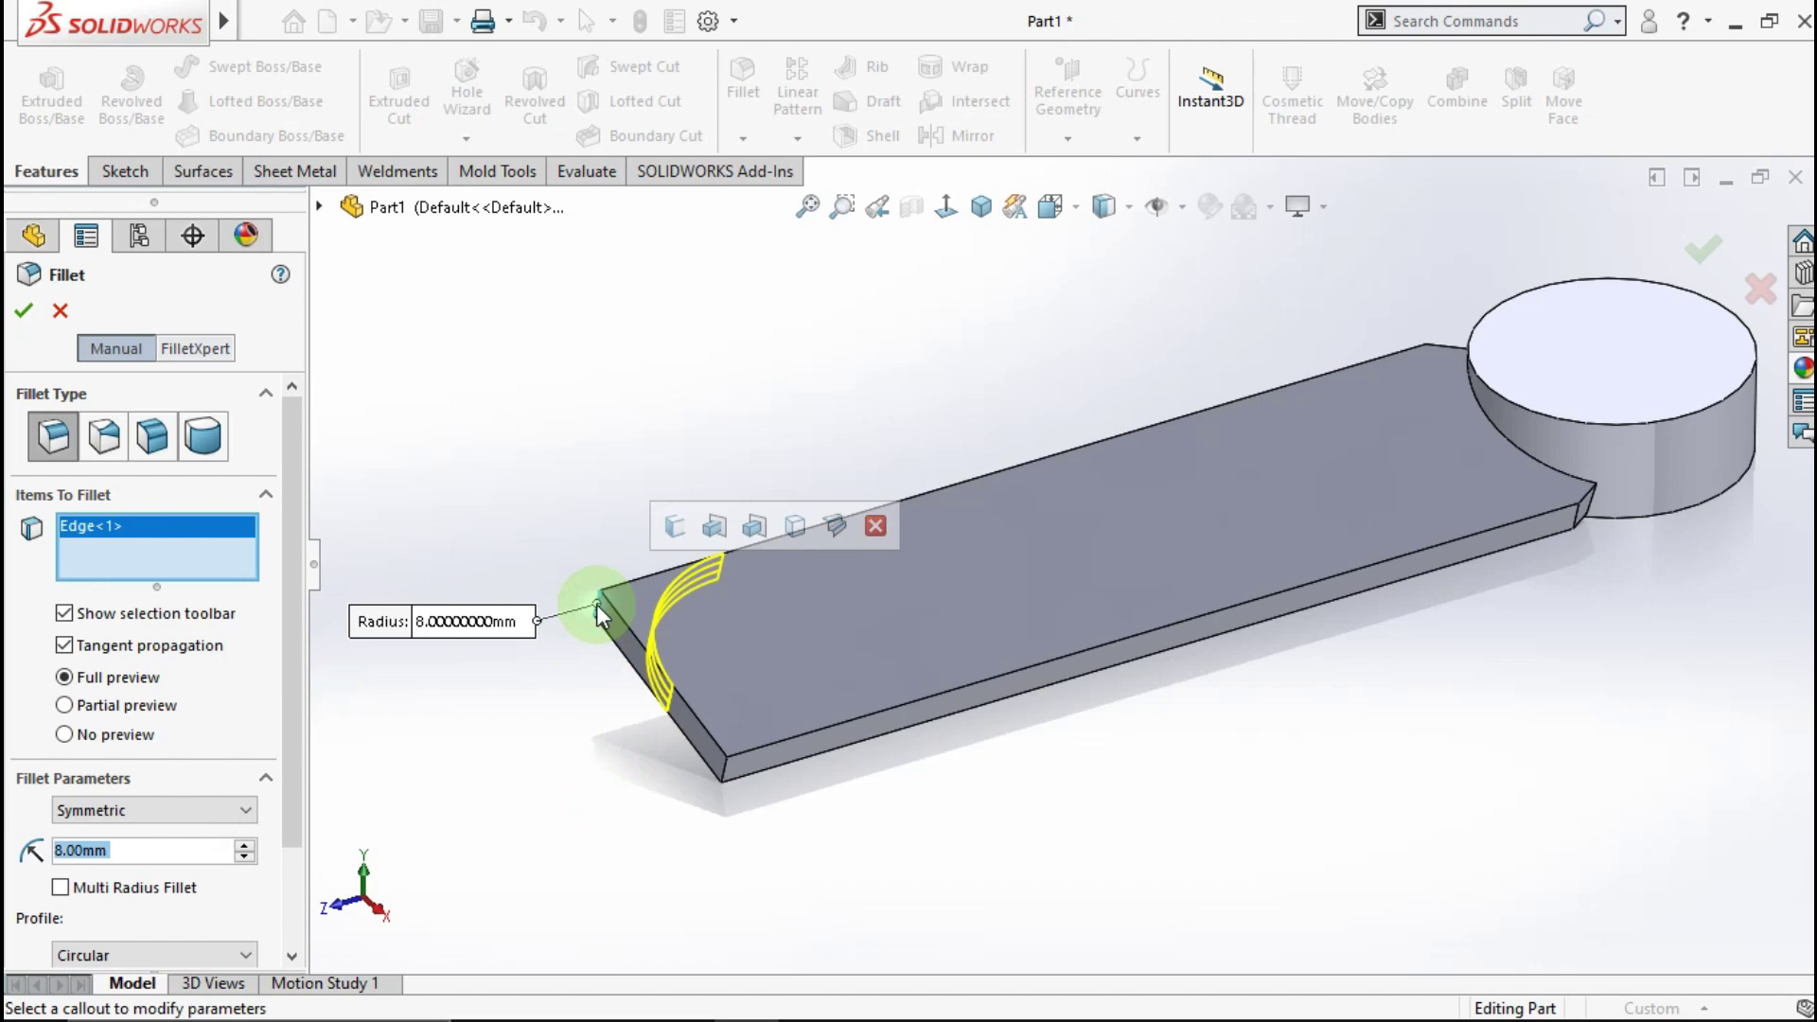
{"action": "left_click", "coordinate": [25, 315]}
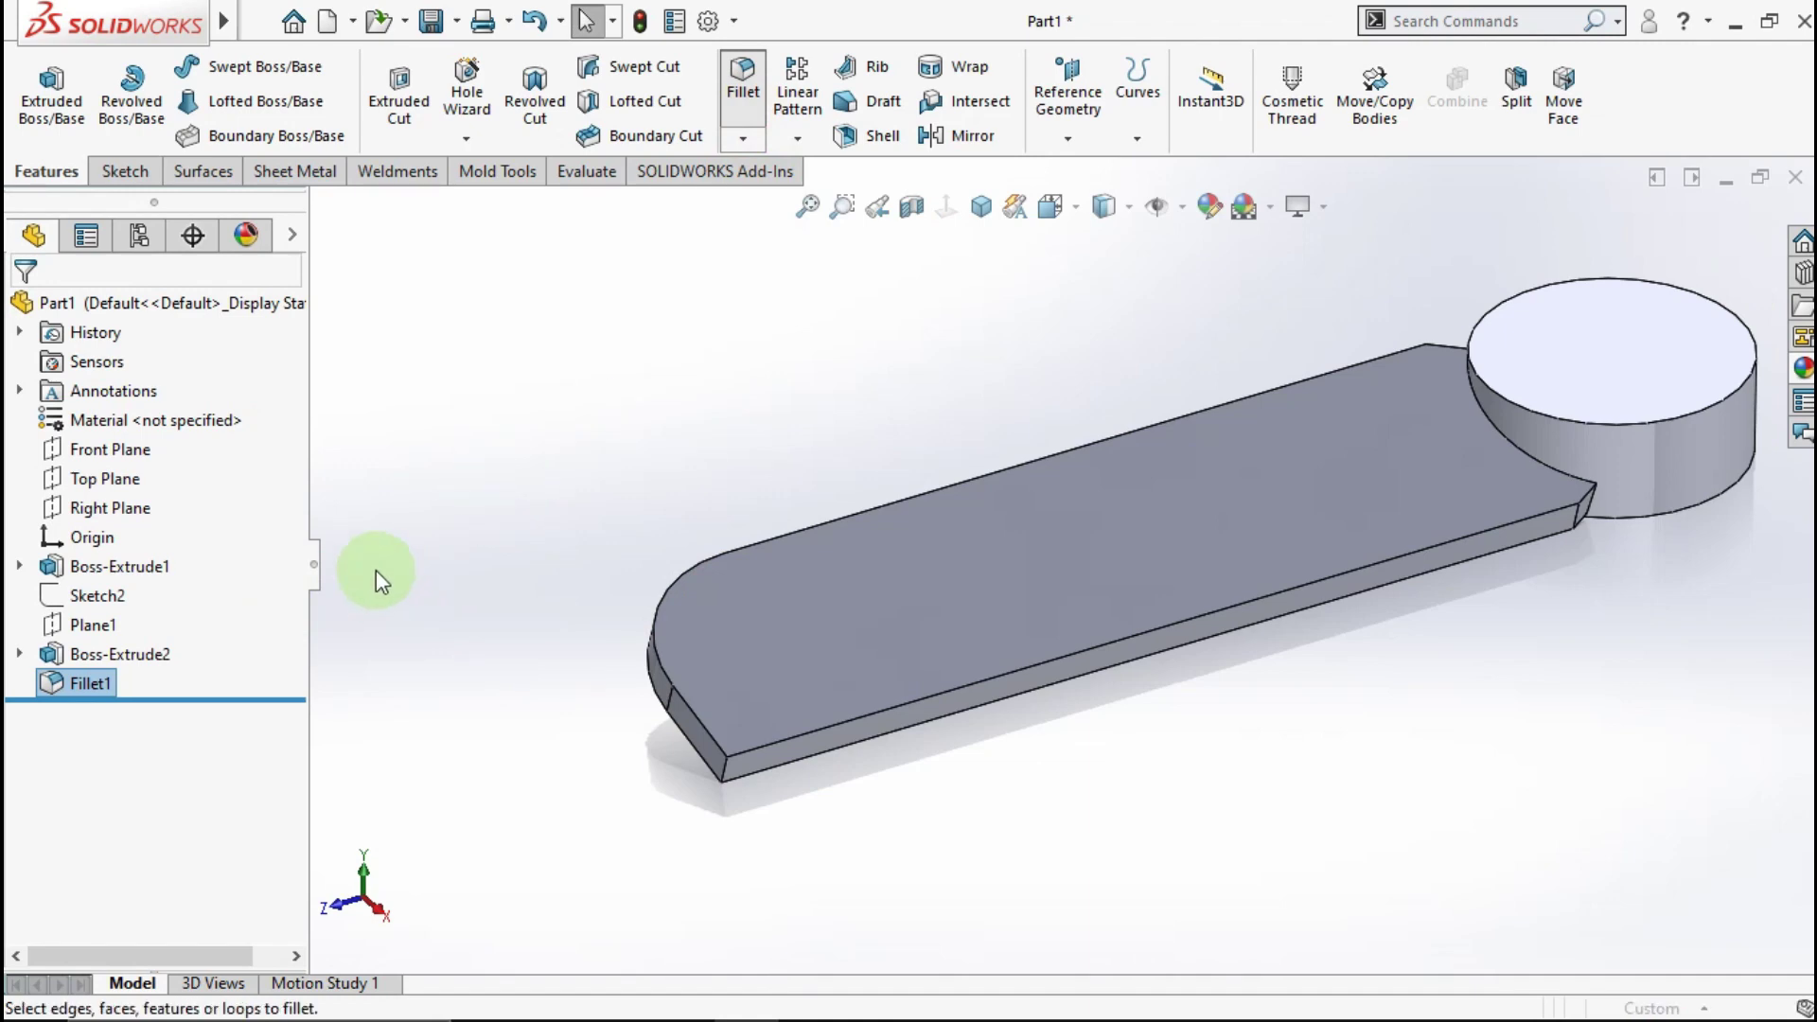
Step: Fillet the blade's other tip corner edge with a 2 mm radius
{"action": "left_click", "coordinate": [423, 620]}
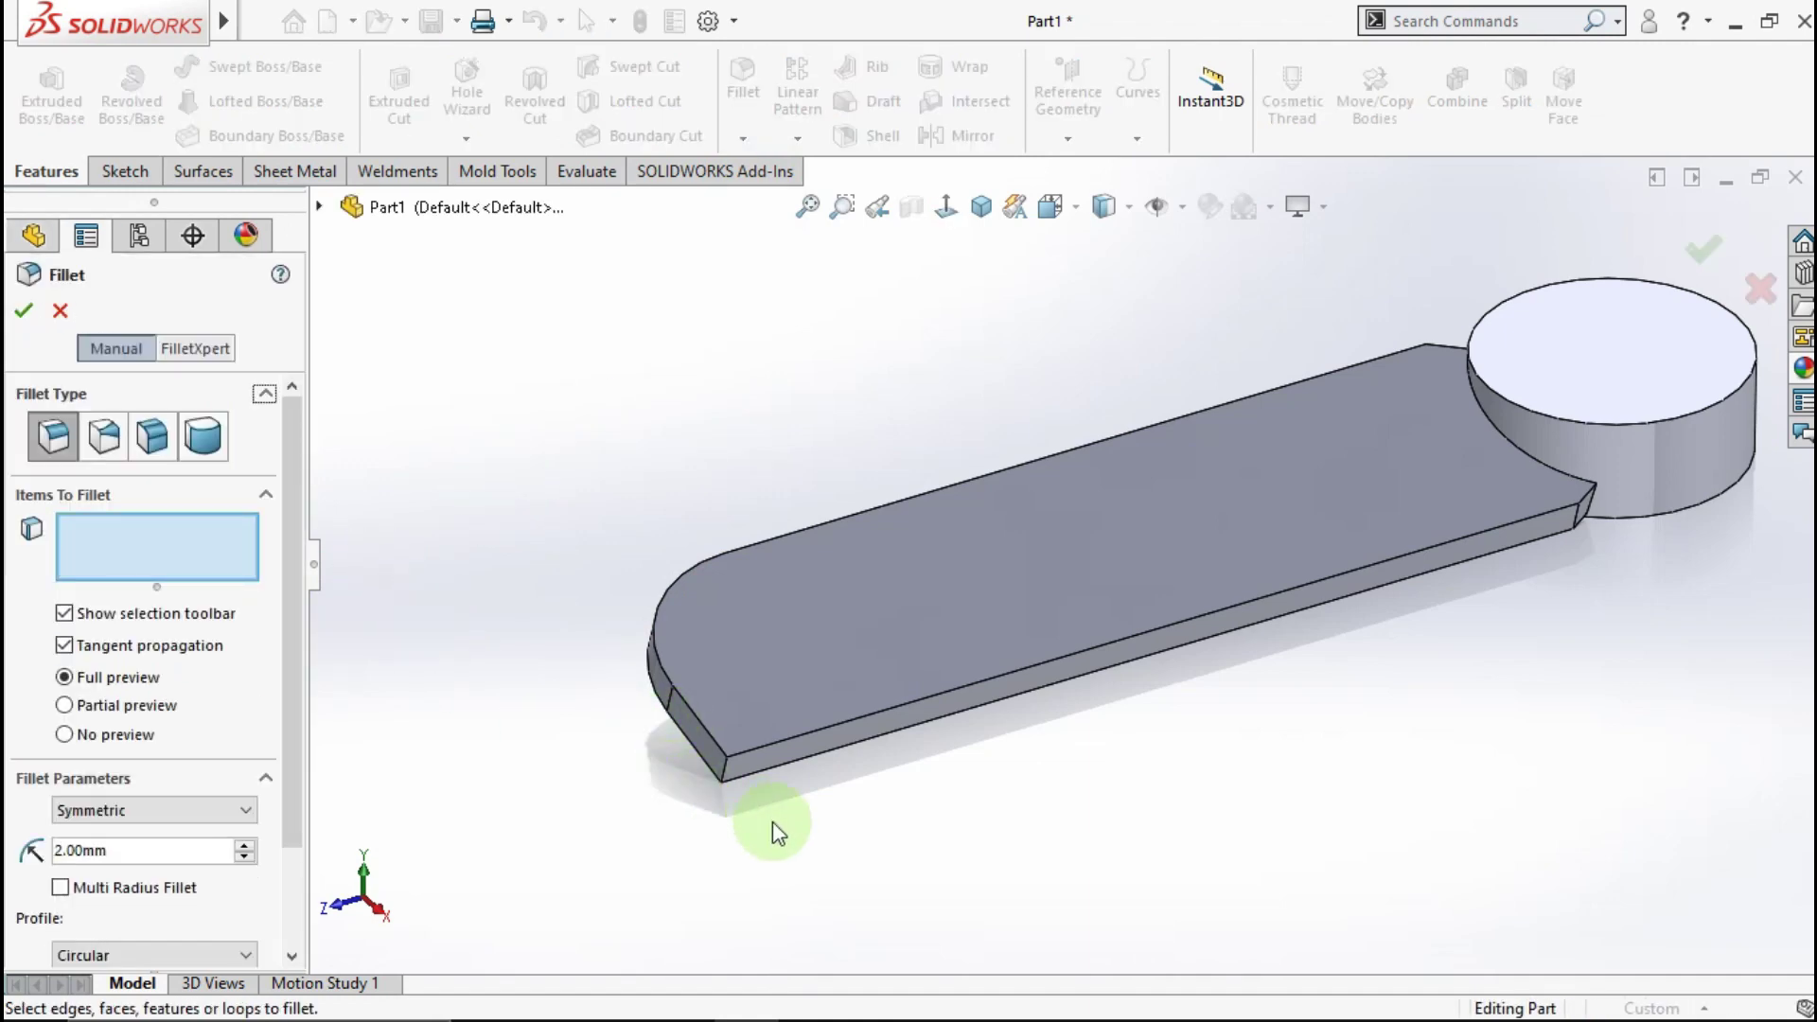
{"action": "left_click", "coordinate": [724, 768]}
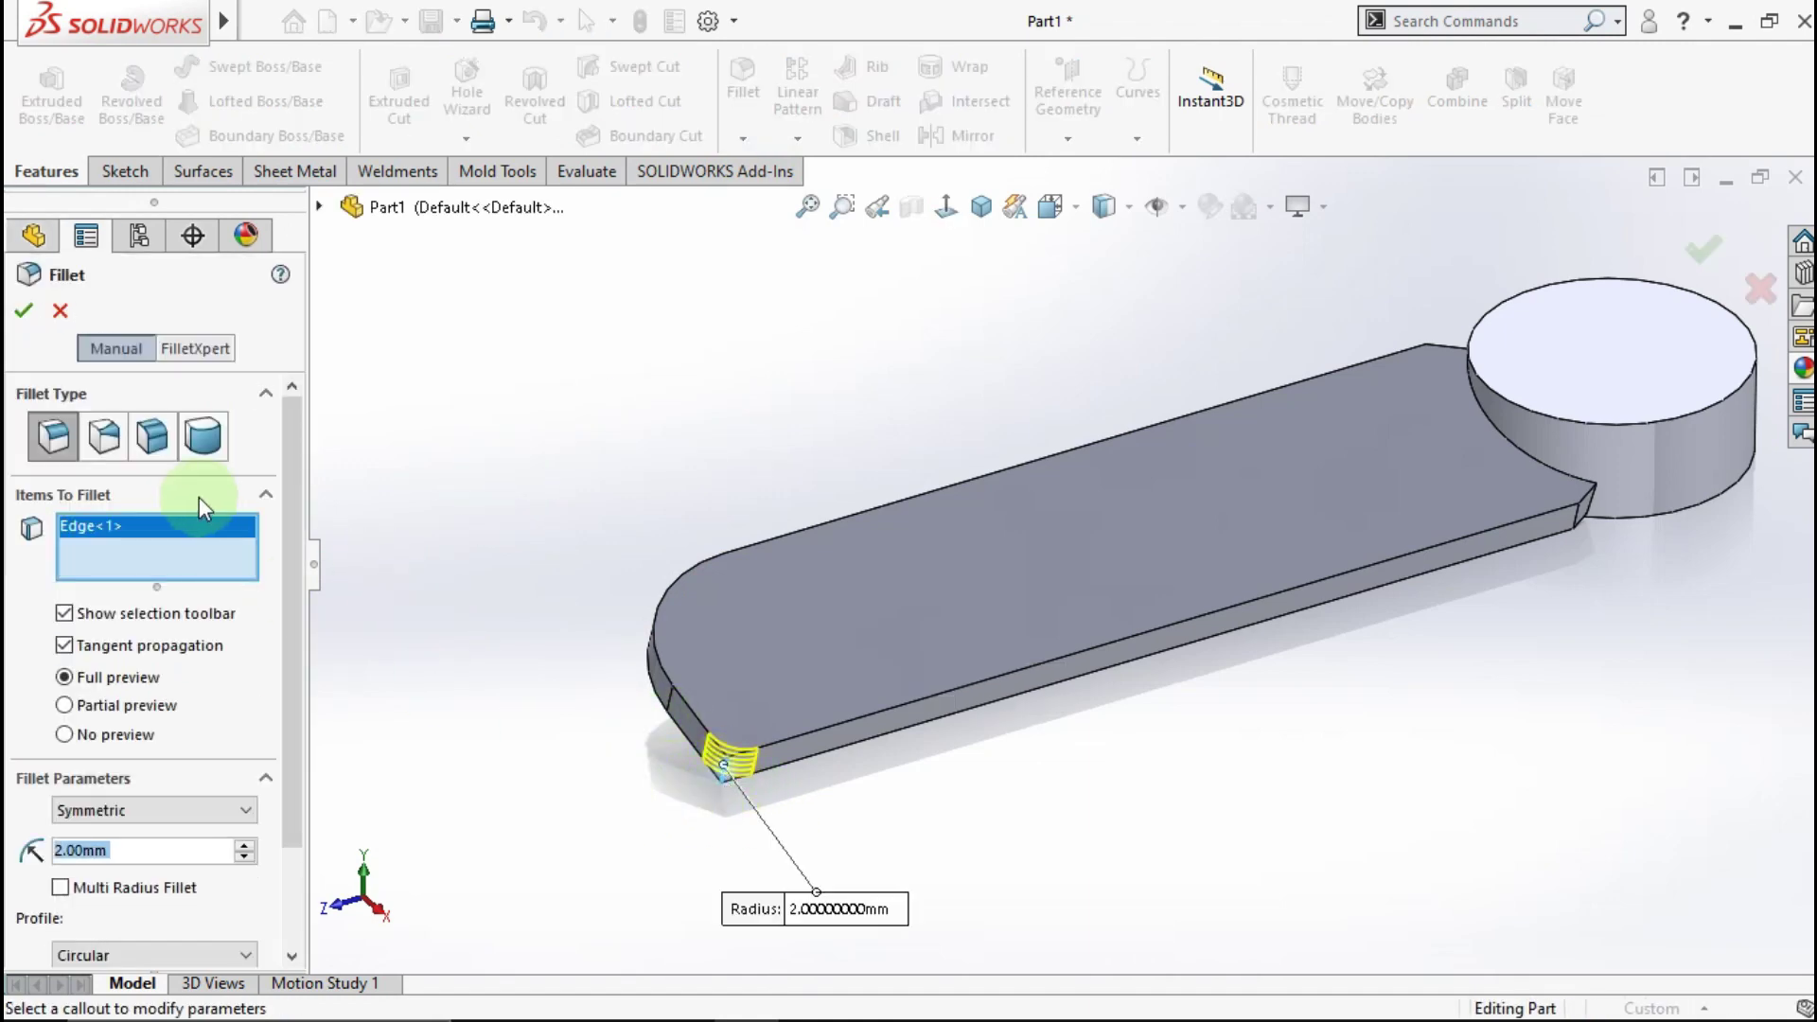
{"action": "left_click", "coordinate": [27, 312]}
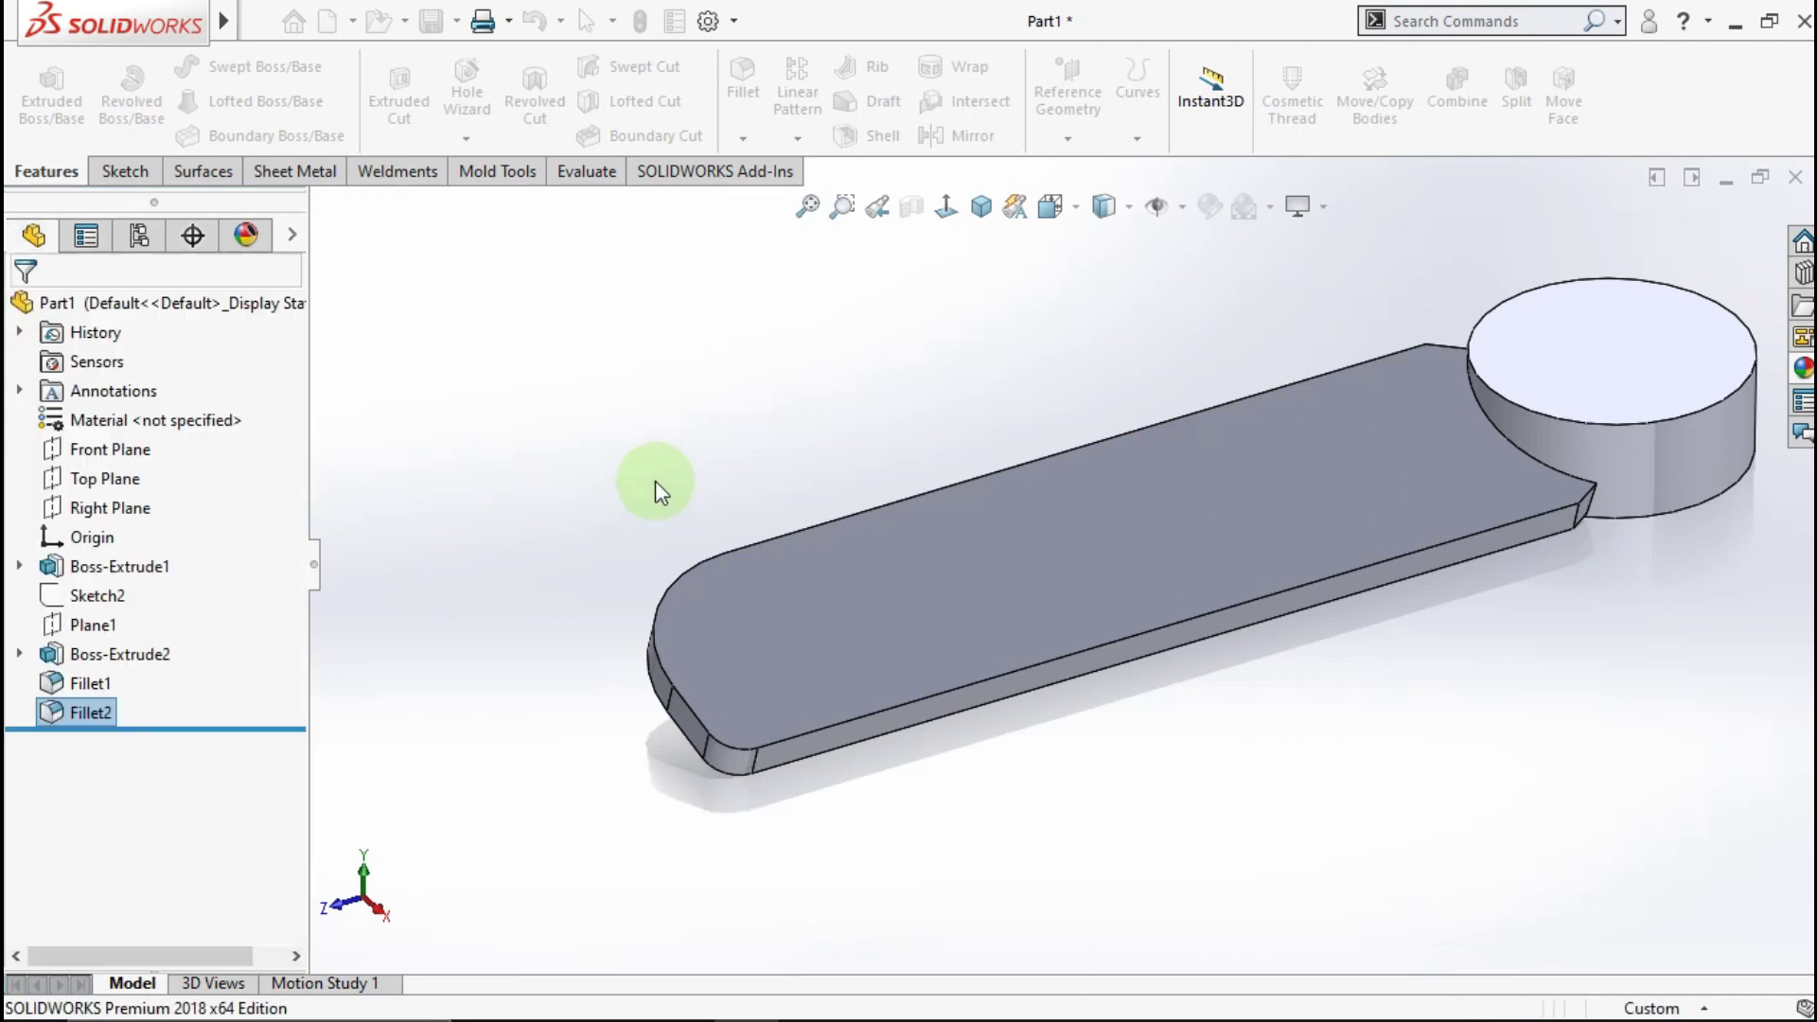
{"action": "left_click", "coordinate": [655, 473]}
Step: Start a chamfer on the blade's upper long edge beside the 2 mm tip fillet, with tangent propagation off
{"action": "scroll", "coordinate": [964, 559], "scroll_direction": "up", "scroll_amount": 3}
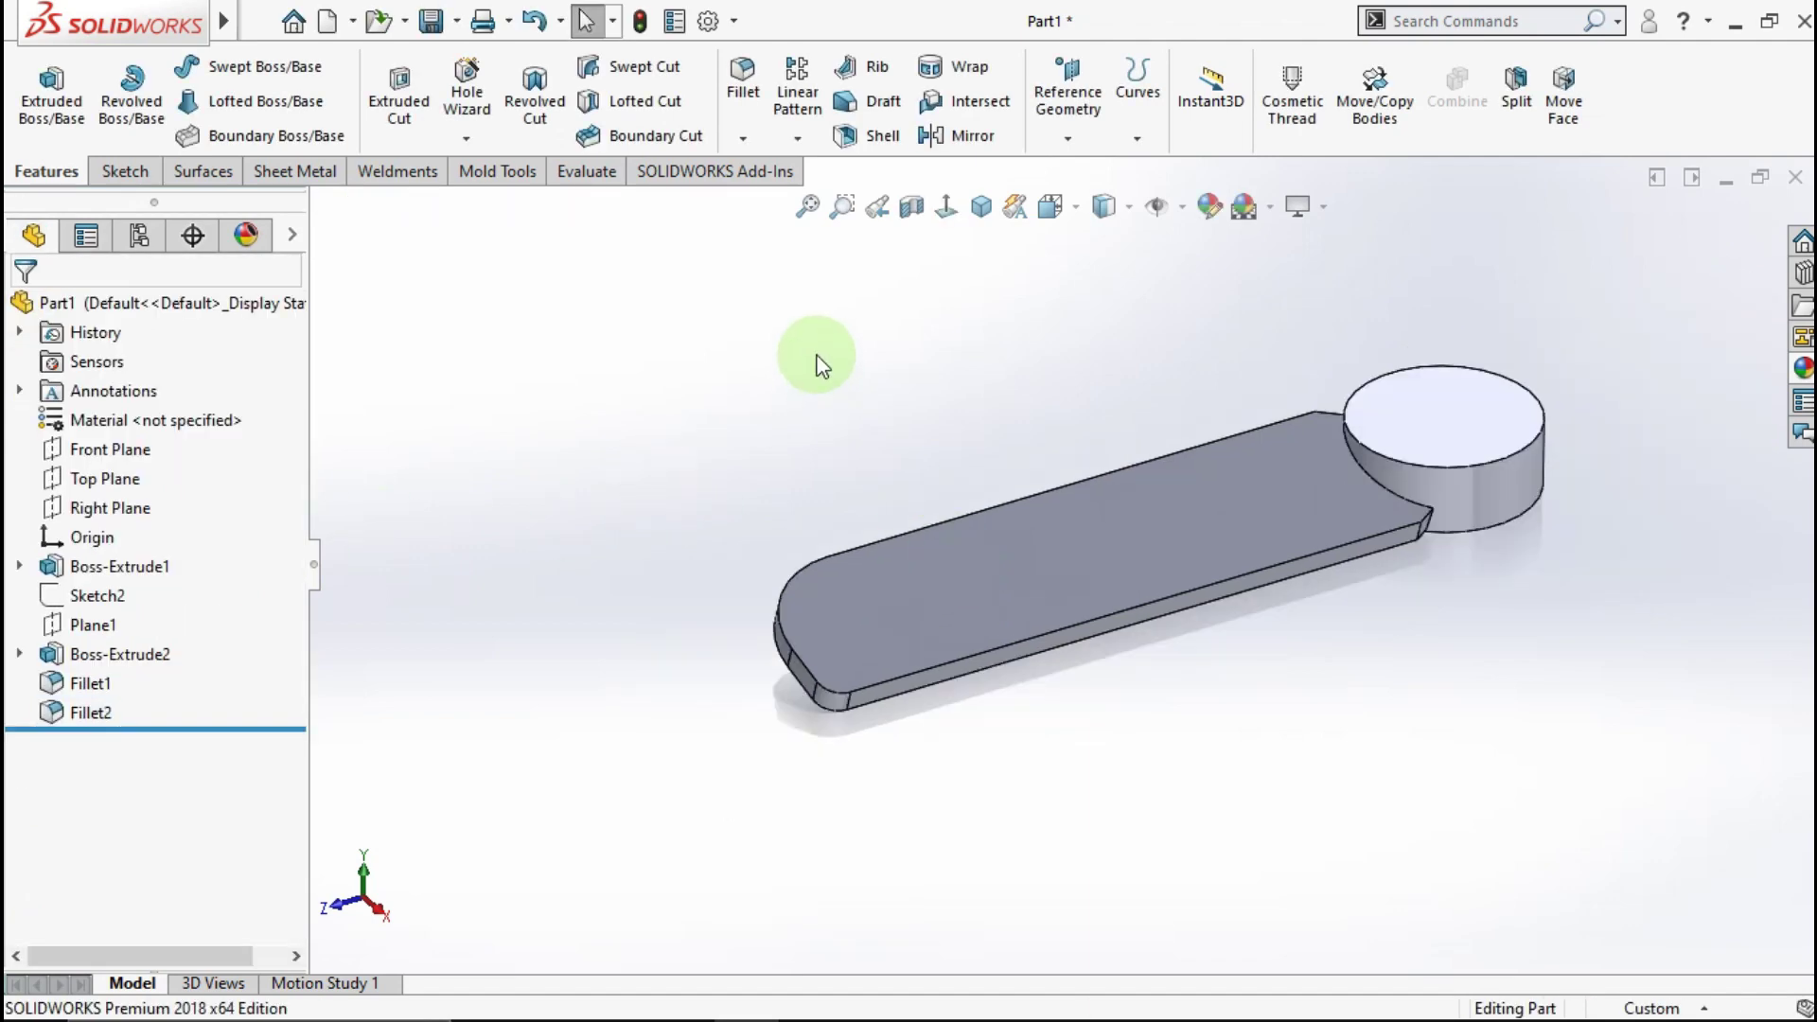
{"action": "left_click", "coordinate": [744, 139]}
{"action": "left_click", "coordinate": [758, 203]}
{"action": "left_click", "coordinate": [950, 663]}
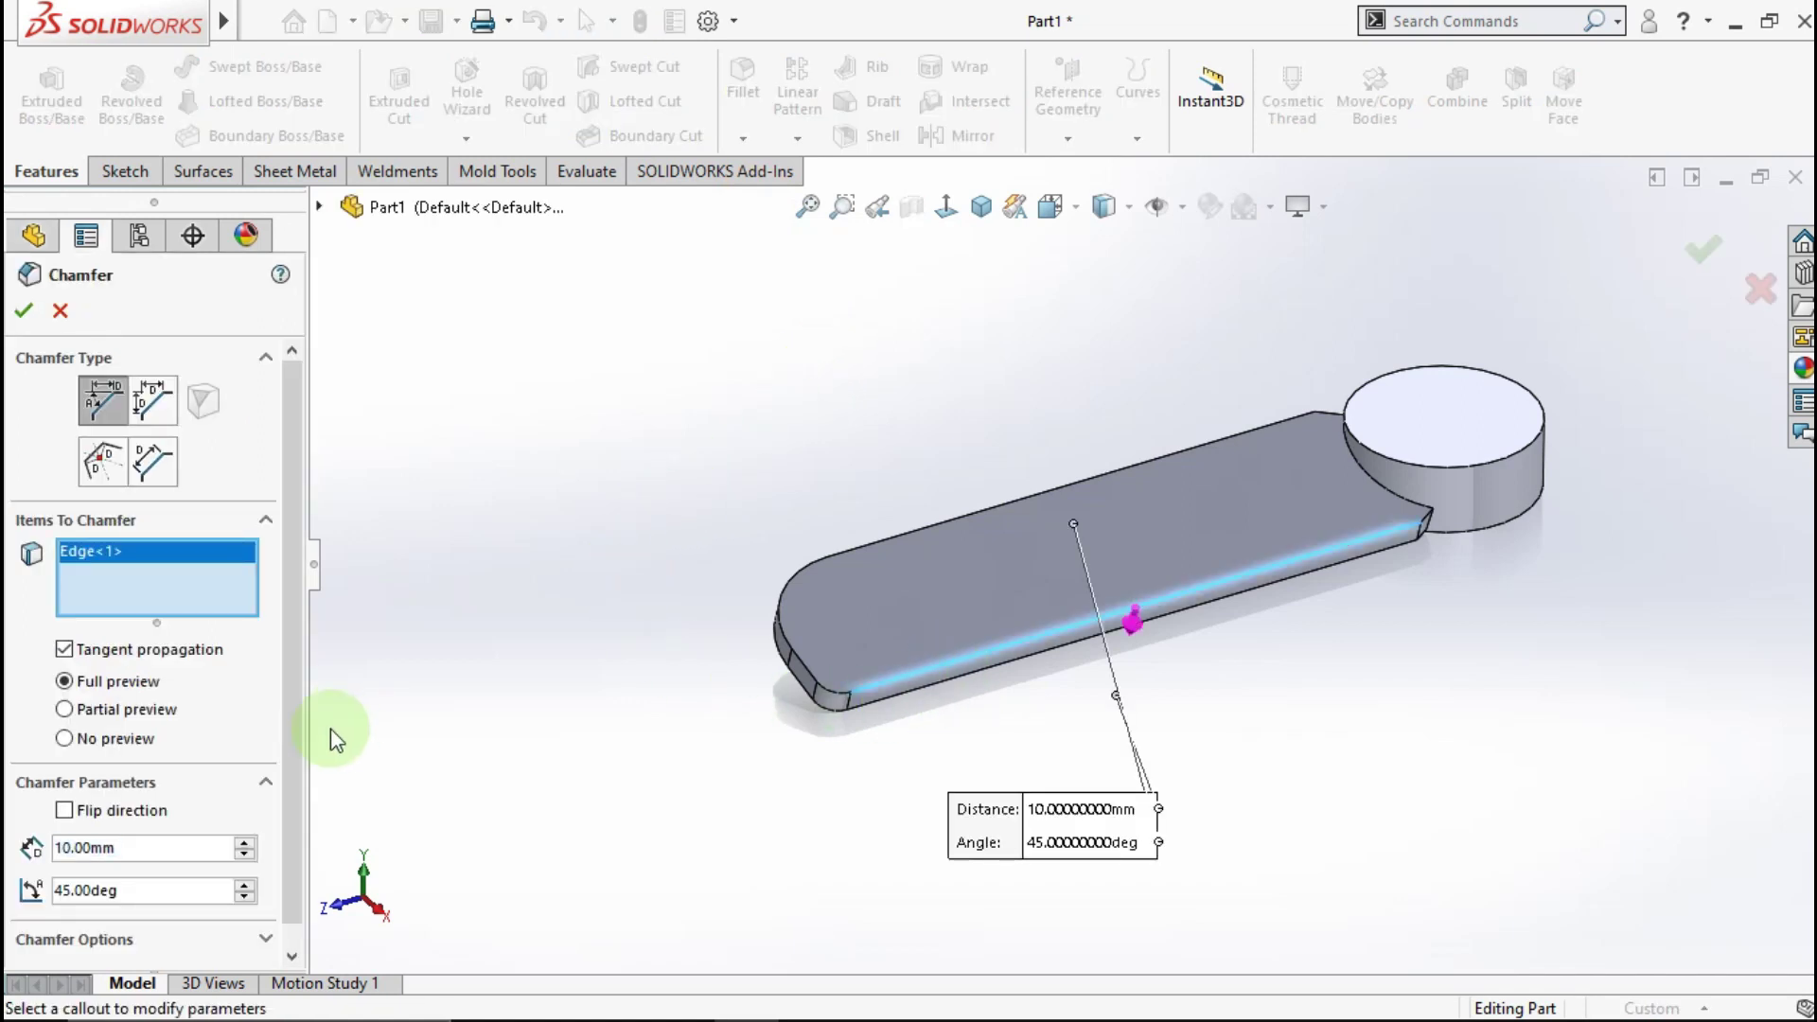
{"action": "left_click", "coordinate": [159, 856]}
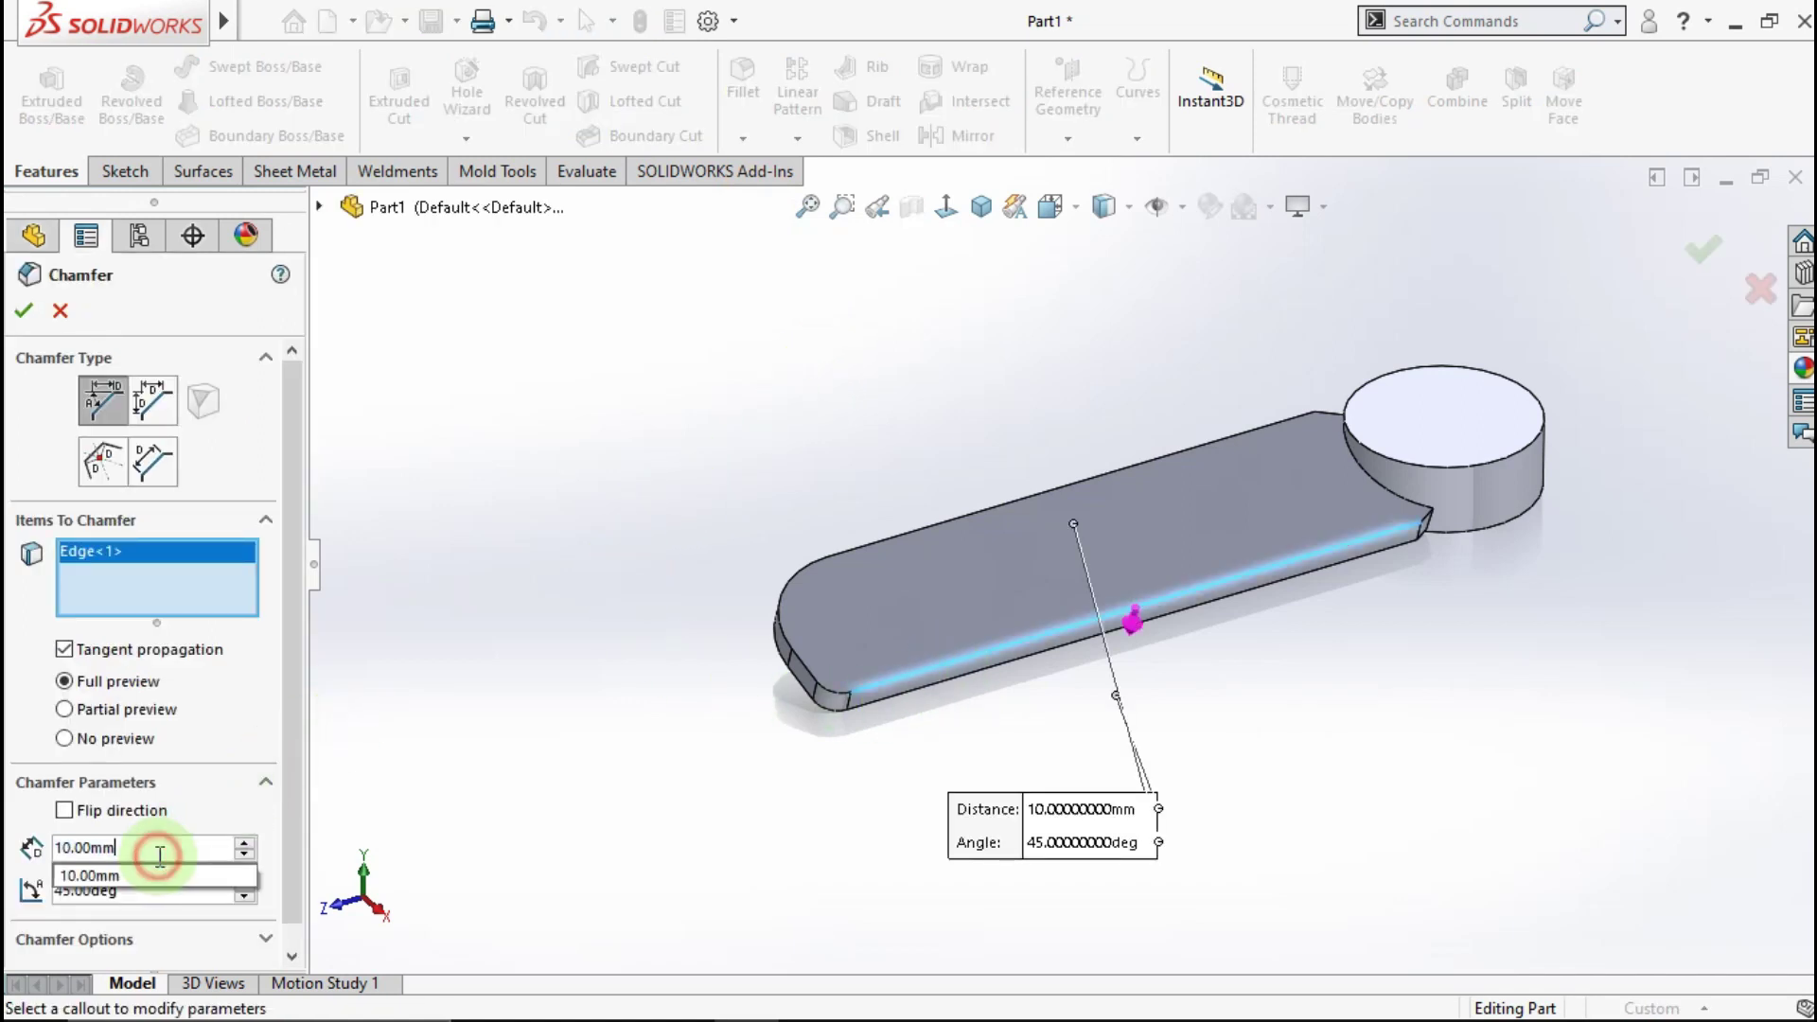
{"action": "left_click", "coordinate": [65, 649]}
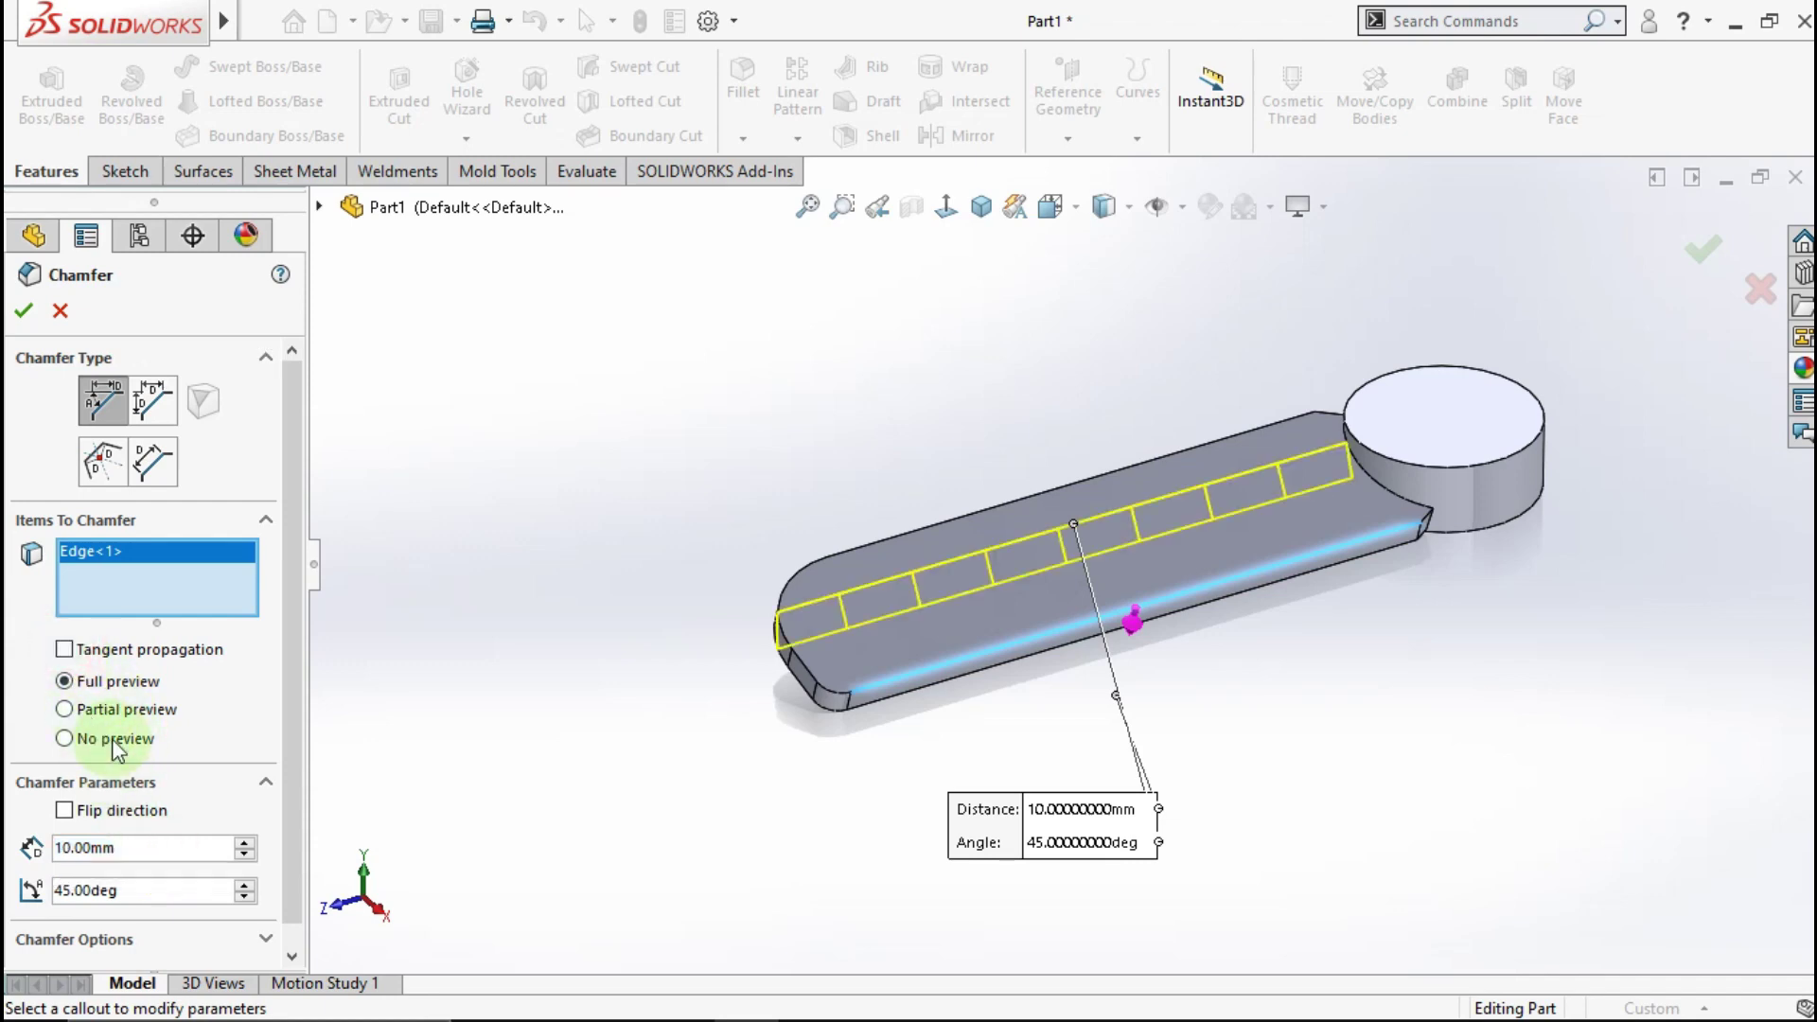
Step: Set the chamfer's distance to 14 mm and its angle to 4 degrees
{"action": "left_click", "coordinate": [156, 849]}
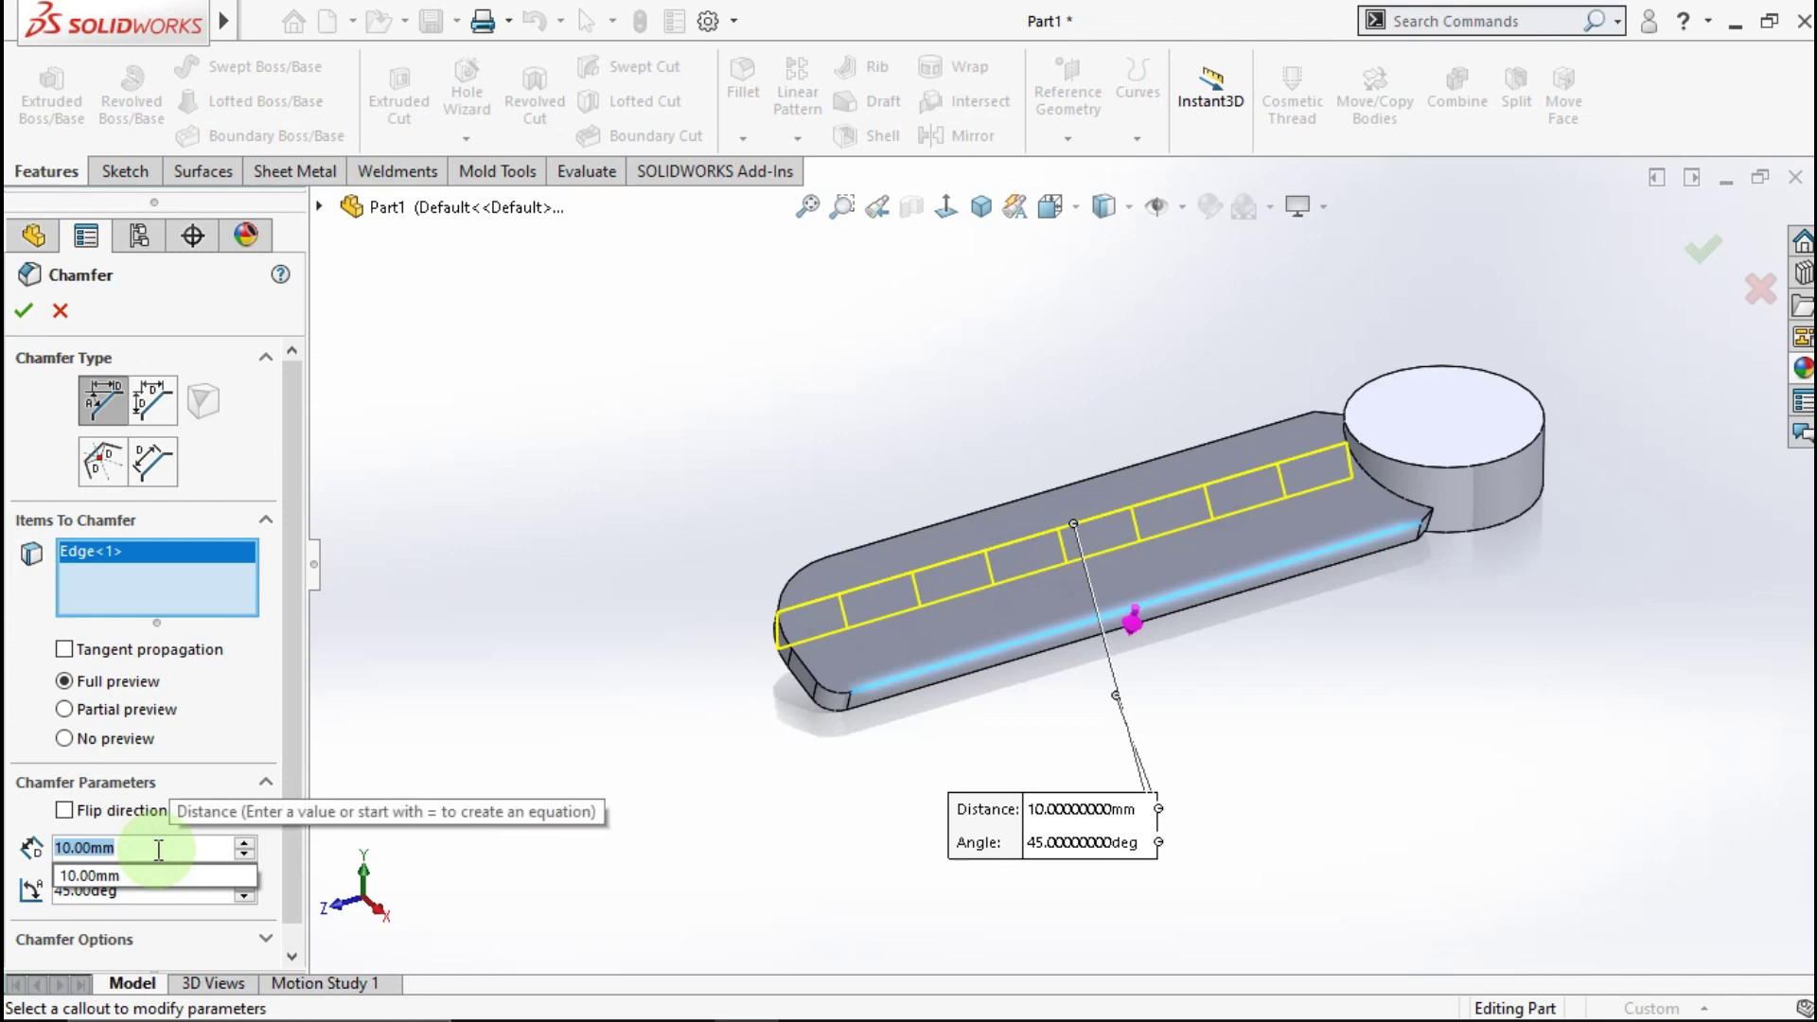
{"action": "type", "text": "14"}
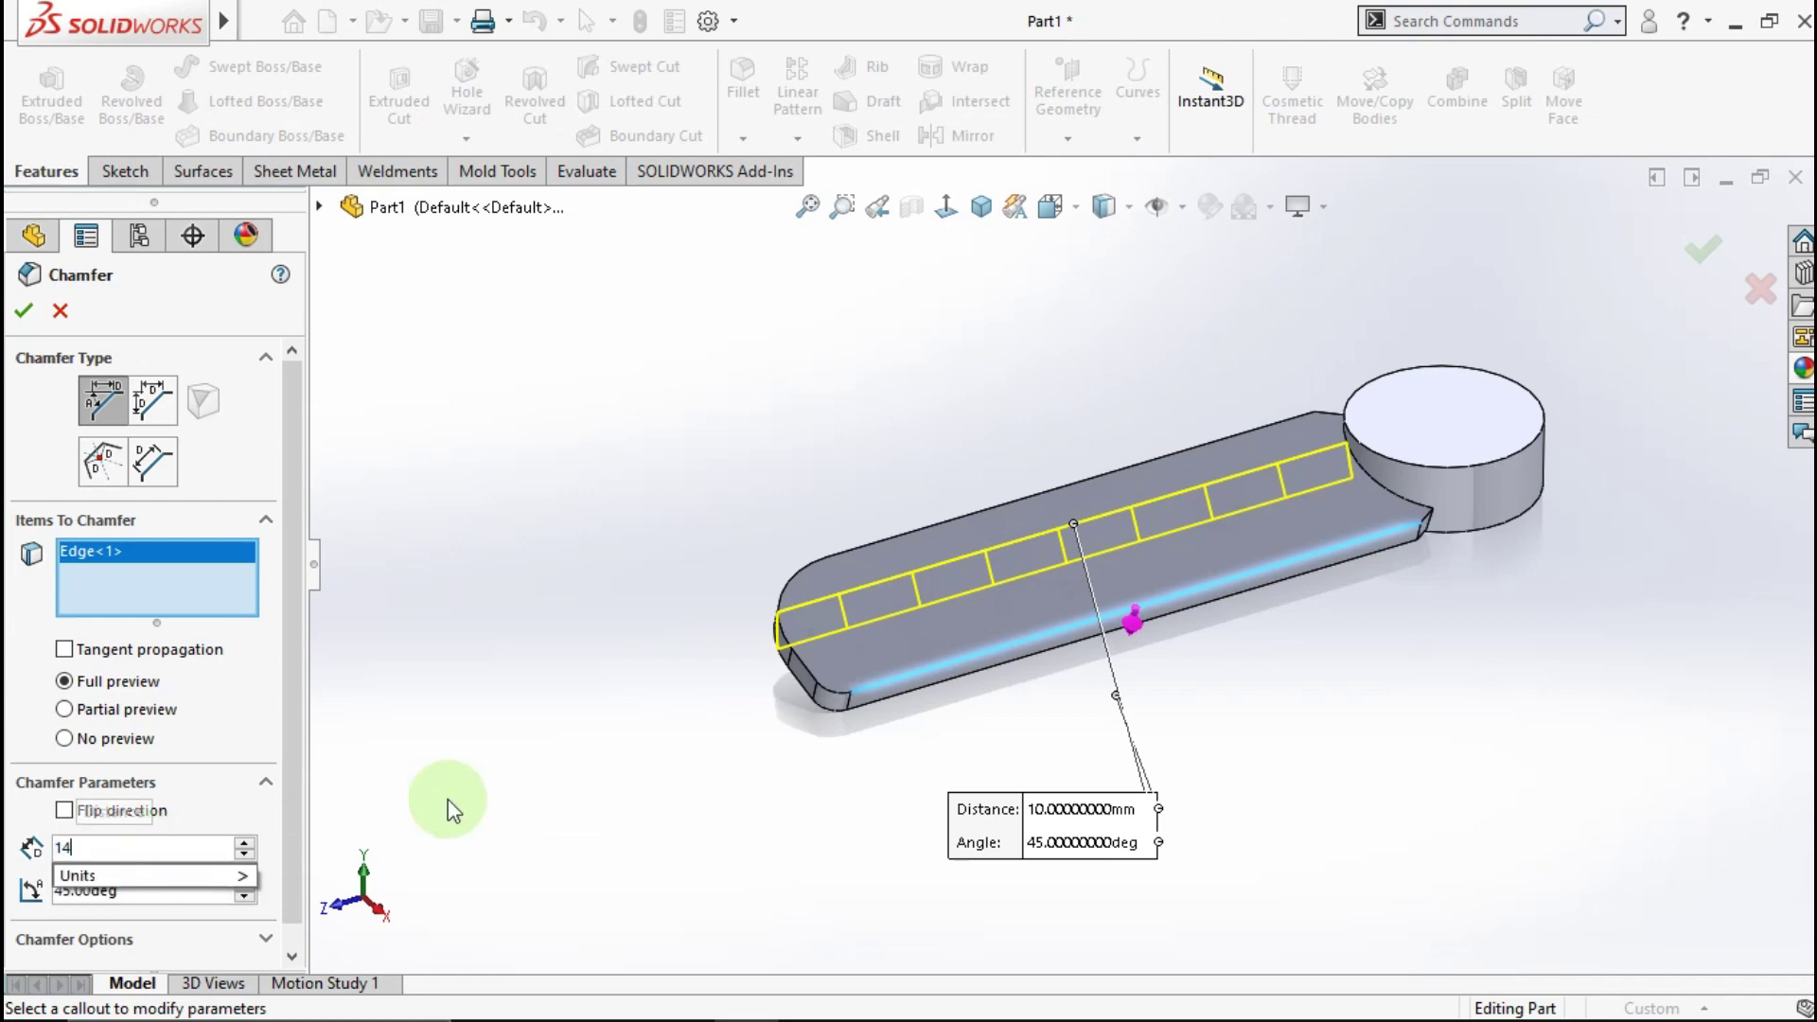
{"action": "key", "text": "Return"}
{"action": "left_click", "coordinate": [175, 893]}
{"action": "type", "text": "4"}
{"action": "left_click", "coordinate": [380, 807]}
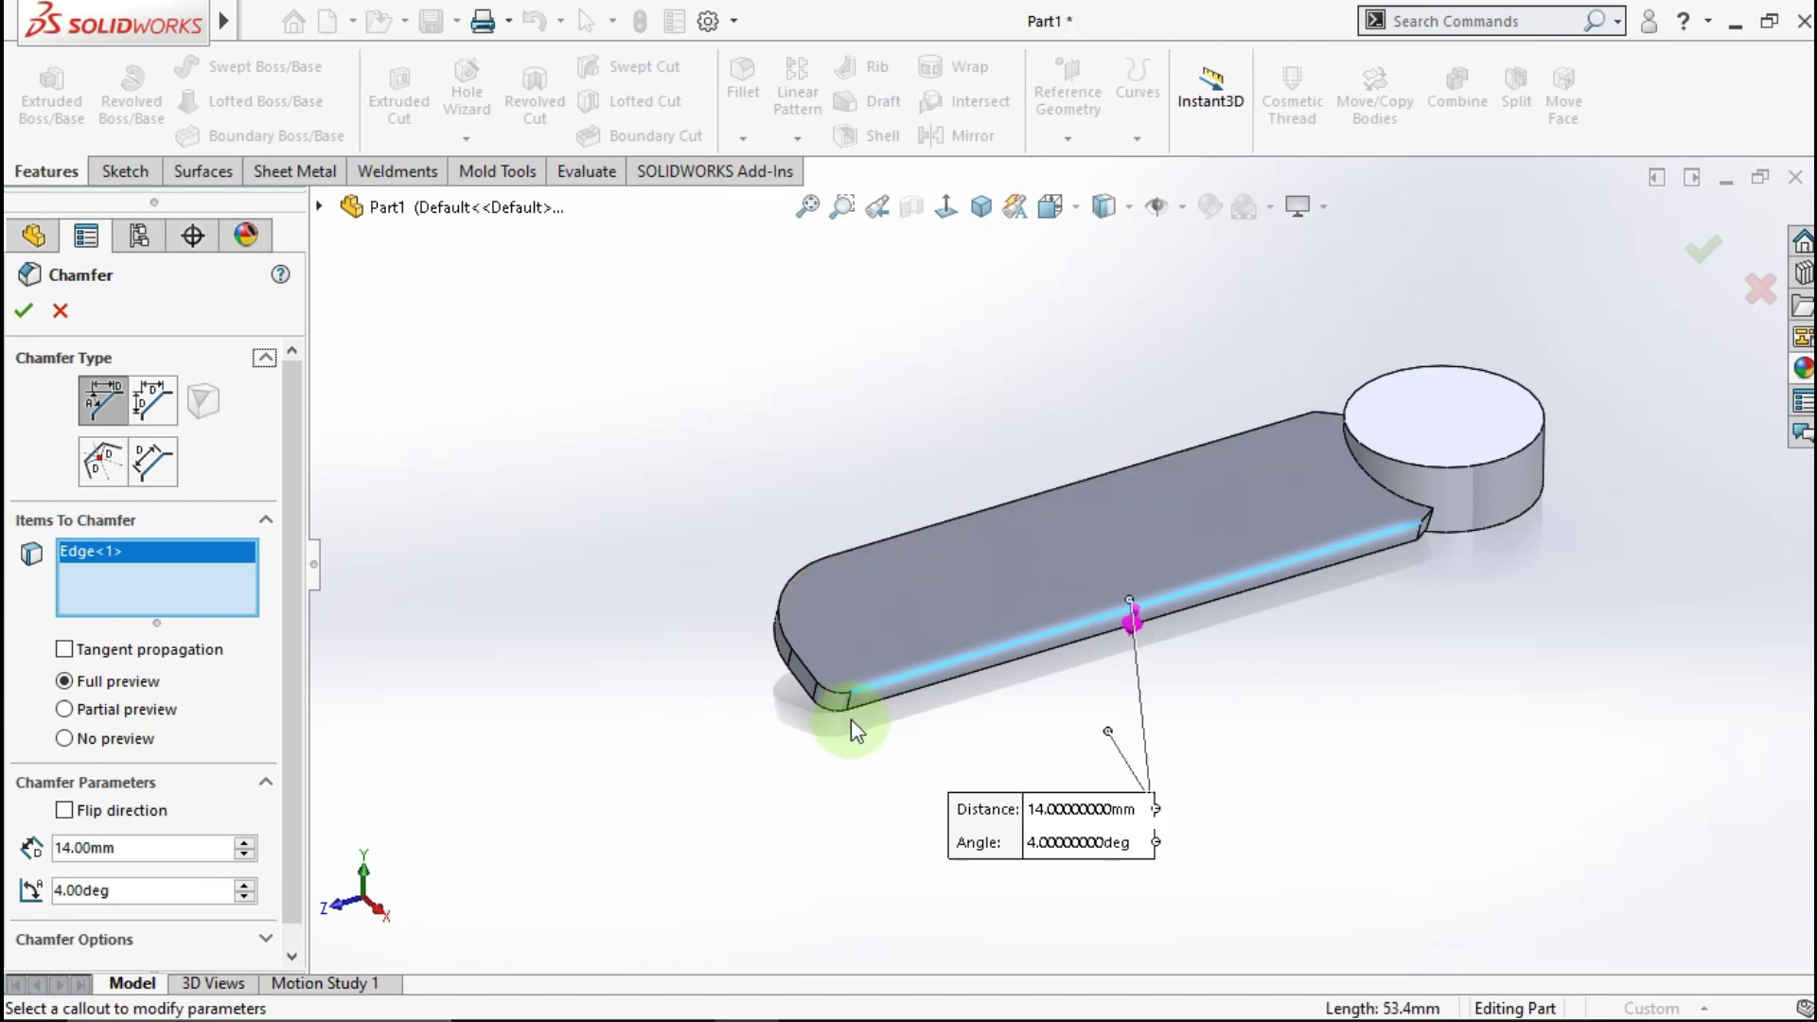
Step: Flip the chamfer direction and create the chamfer along the blade's long edge
{"action": "middle_click_drag", "start_coordinate": [850, 719], "coordinate": [811, 682]}
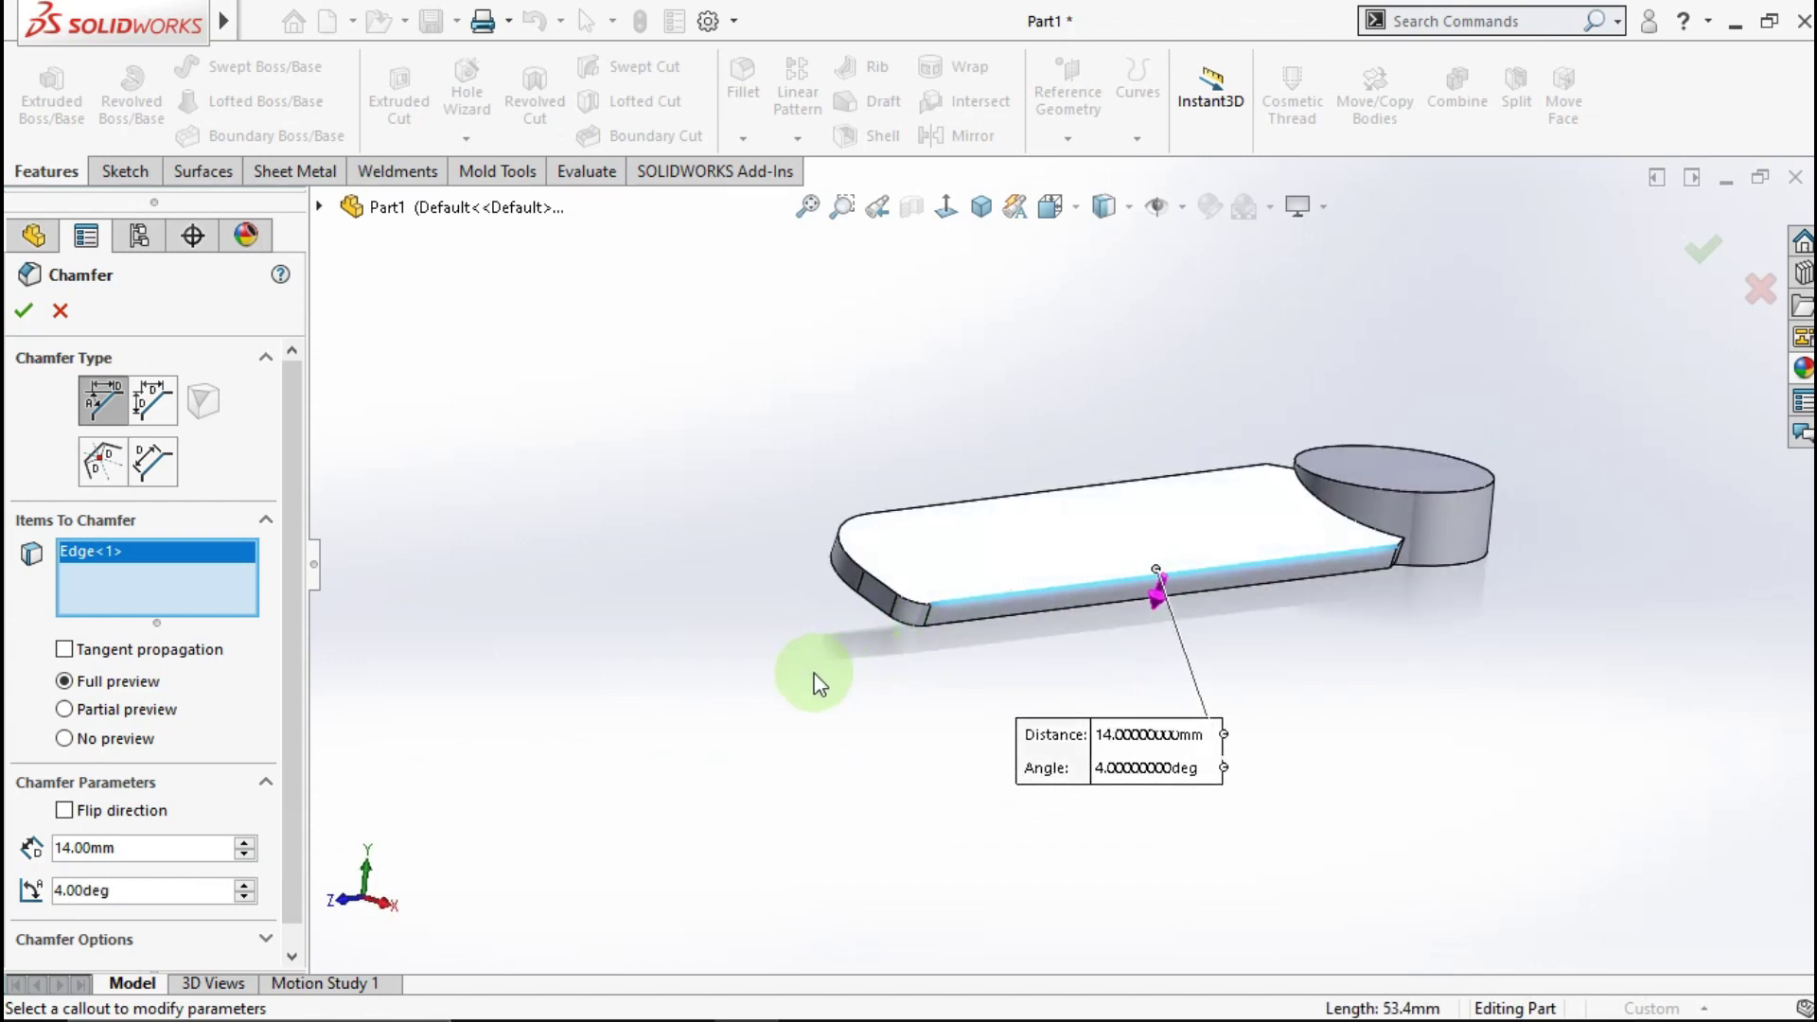
{"action": "left_click", "coordinate": [68, 812]}
{"action": "middle_click_drag", "start_coordinate": [905, 604], "coordinate": [1606, 333]}
{"action": "left_click", "coordinate": [1709, 248]}
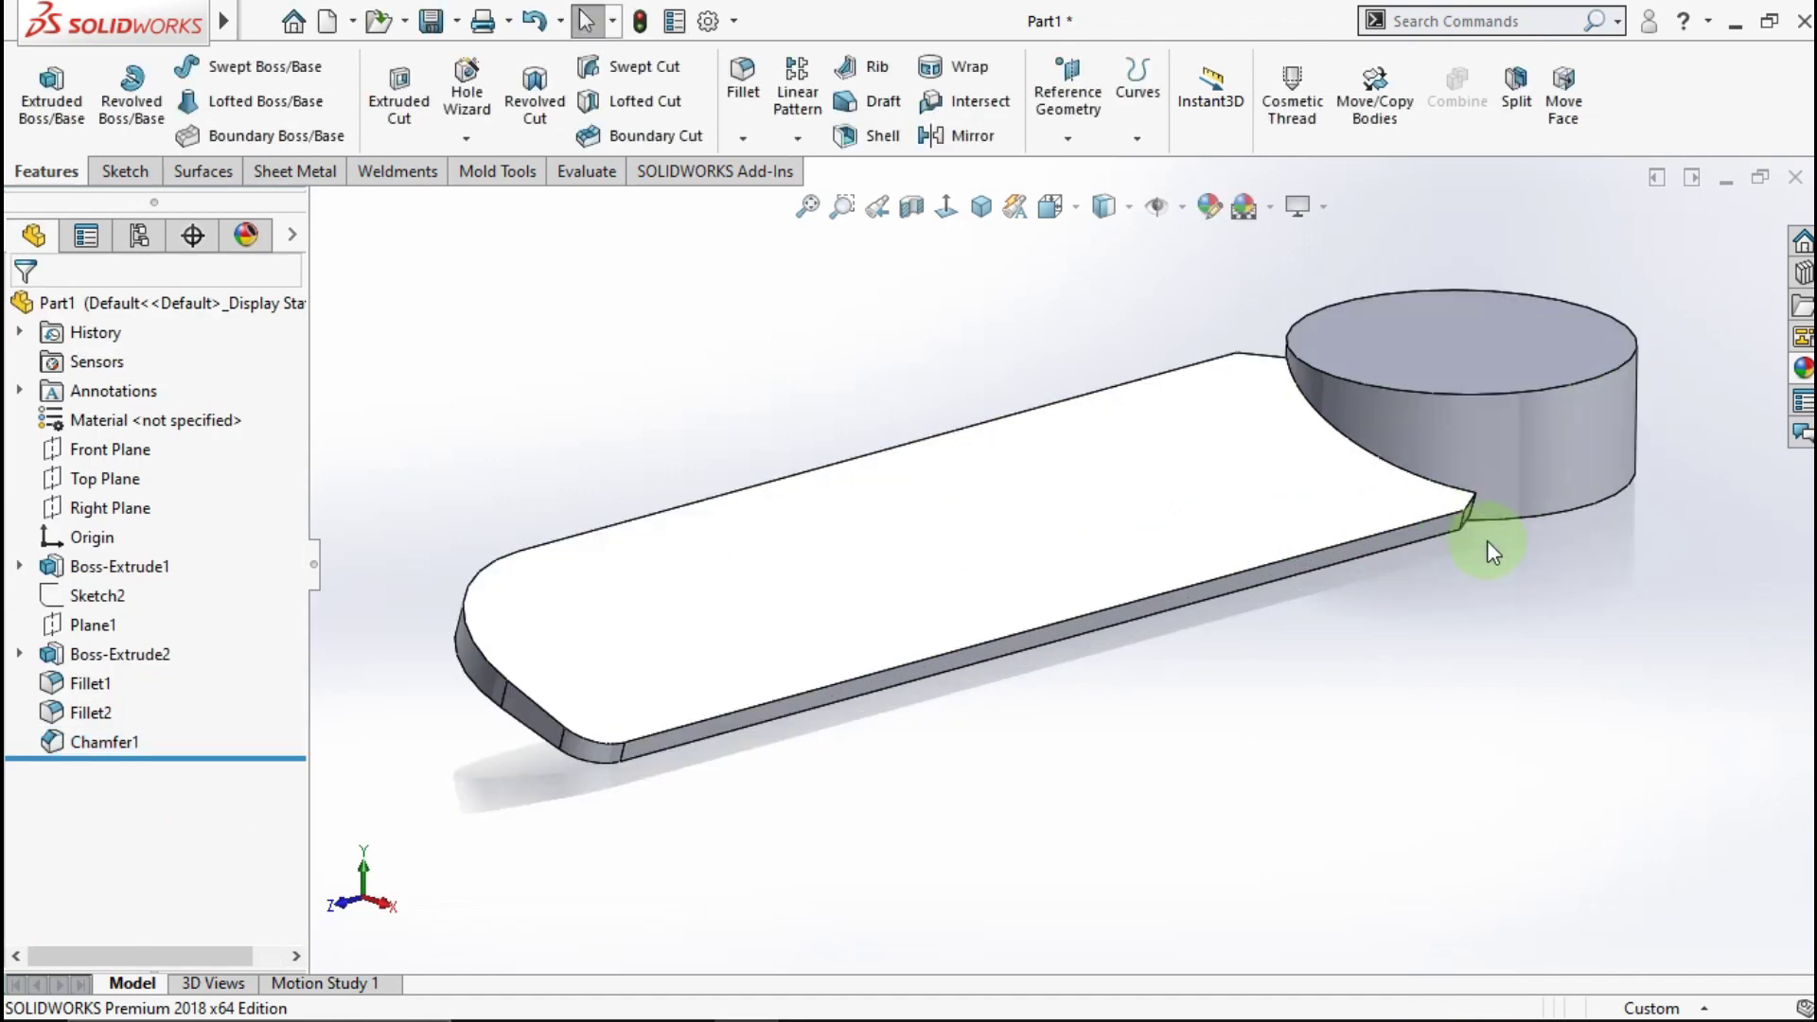
Step: Check the length of the short thickness edge where the chamfered side of the blade ends at the hub
{"action": "scroll", "coordinate": [1448, 543], "scroll_direction": "down", "scroll_amount": 4}
{"action": "left_click", "coordinate": [1365, 519]}
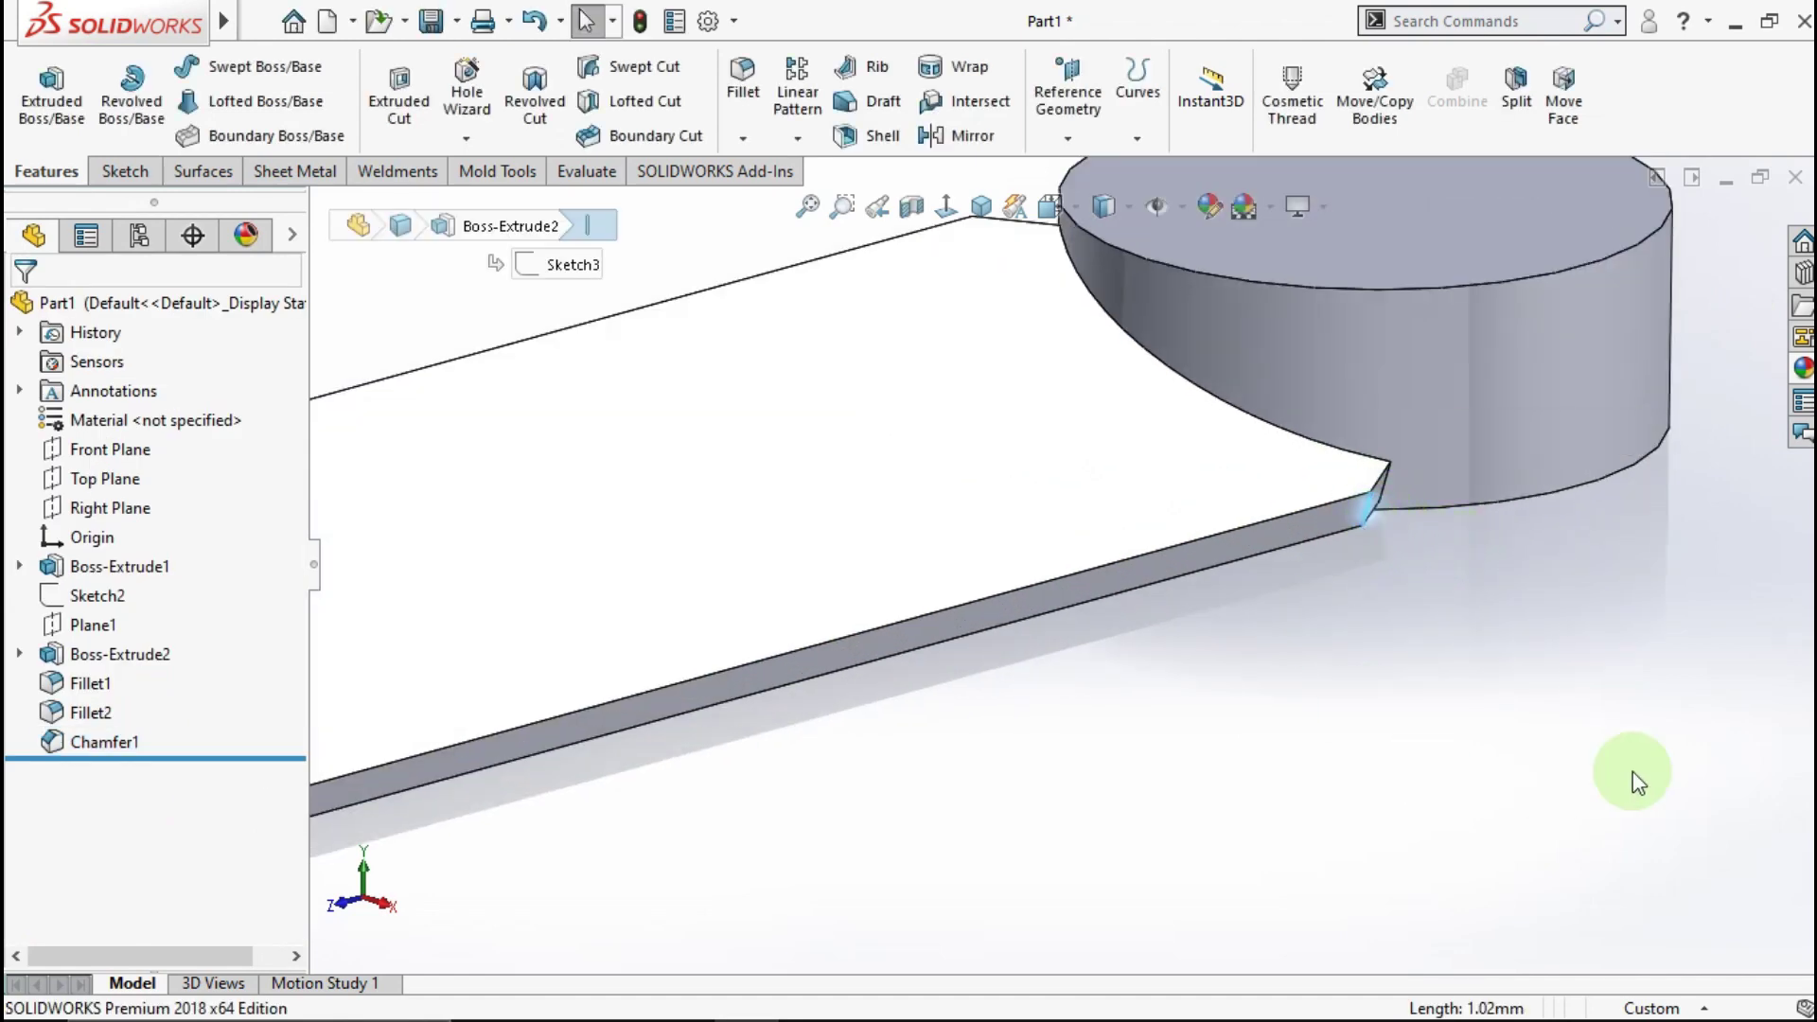
{"action": "left_click", "coordinate": [1150, 703]}
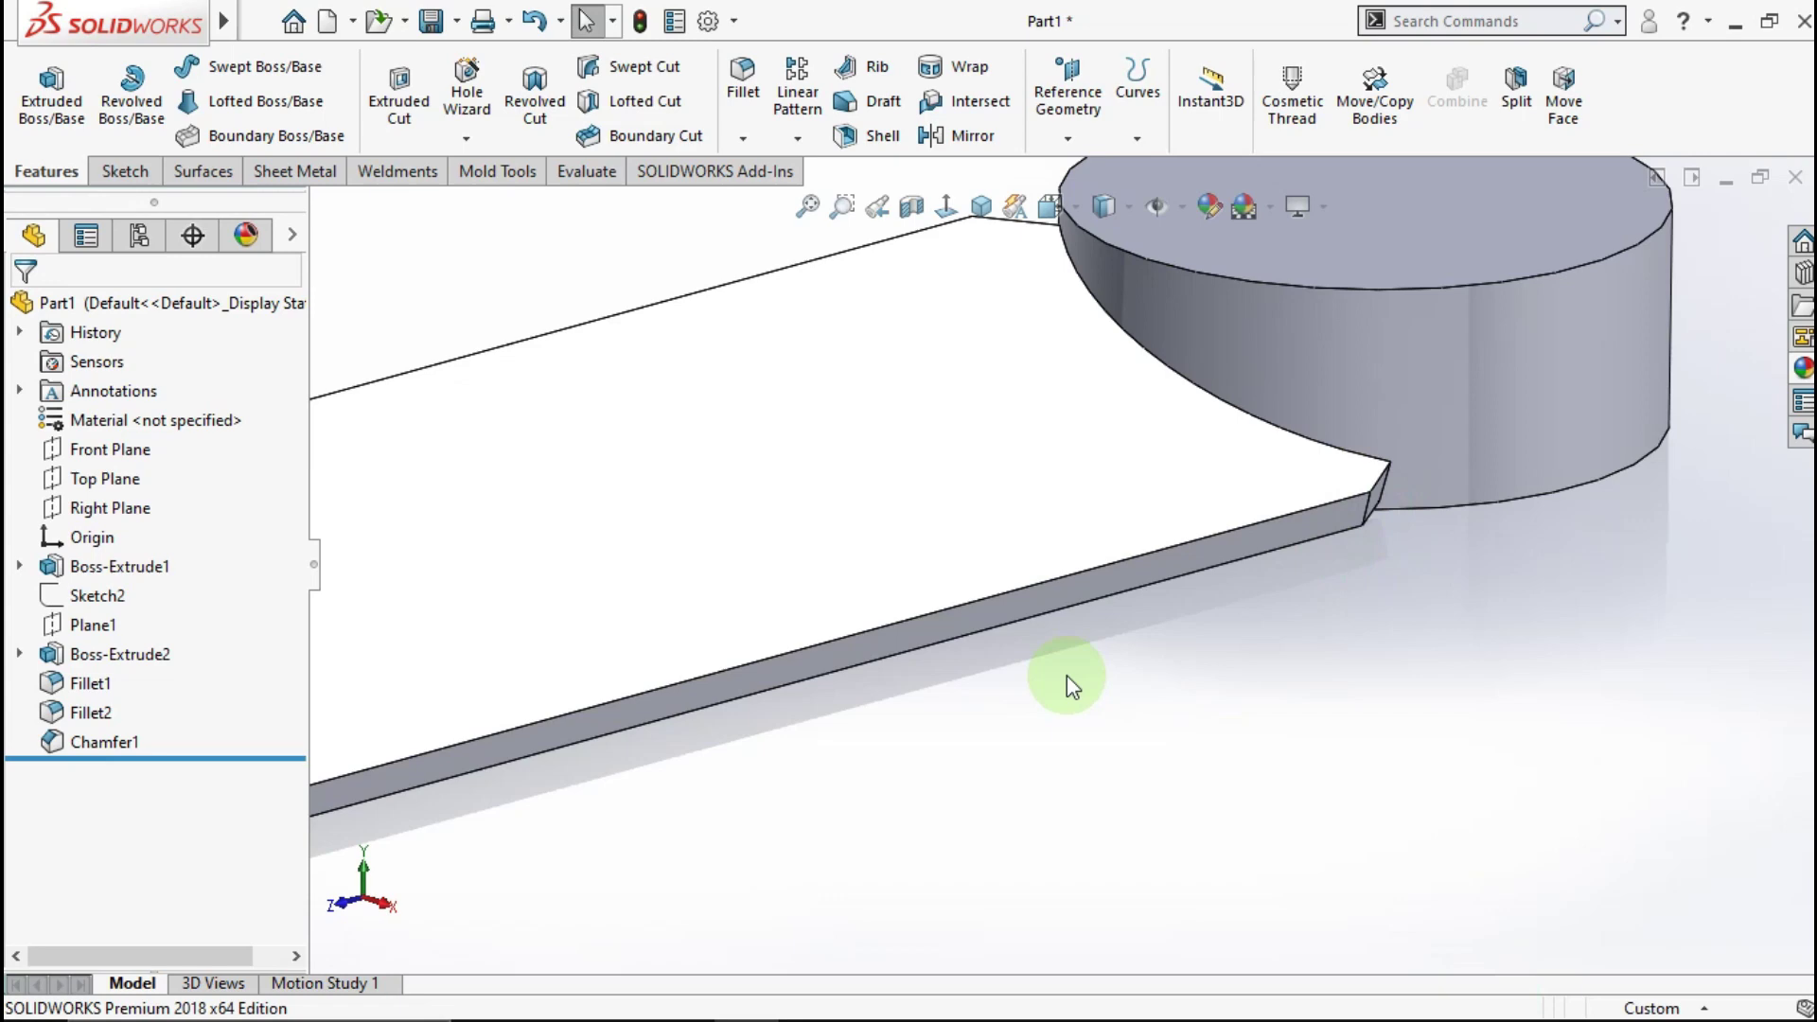
{"action": "scroll", "coordinate": [1050, 674], "scroll_direction": "up", "scroll_amount": 5}
{"action": "scroll", "coordinate": [1035, 679], "scroll_direction": "up", "scroll_amount": 2}
{"action": "mouse_move", "coordinate": [832, 641]}
{"action": "middle_mouse_down"}
{"action": "mouse_move", "coordinate": [843, 581]}
{"action": "mouse_move", "coordinate": [933, 527]}
{"action": "mouse_move", "coordinate": [863, 582]}
{"action": "mouse_move", "coordinate": [856, 665]}
{"action": "middle_mouse_up"}
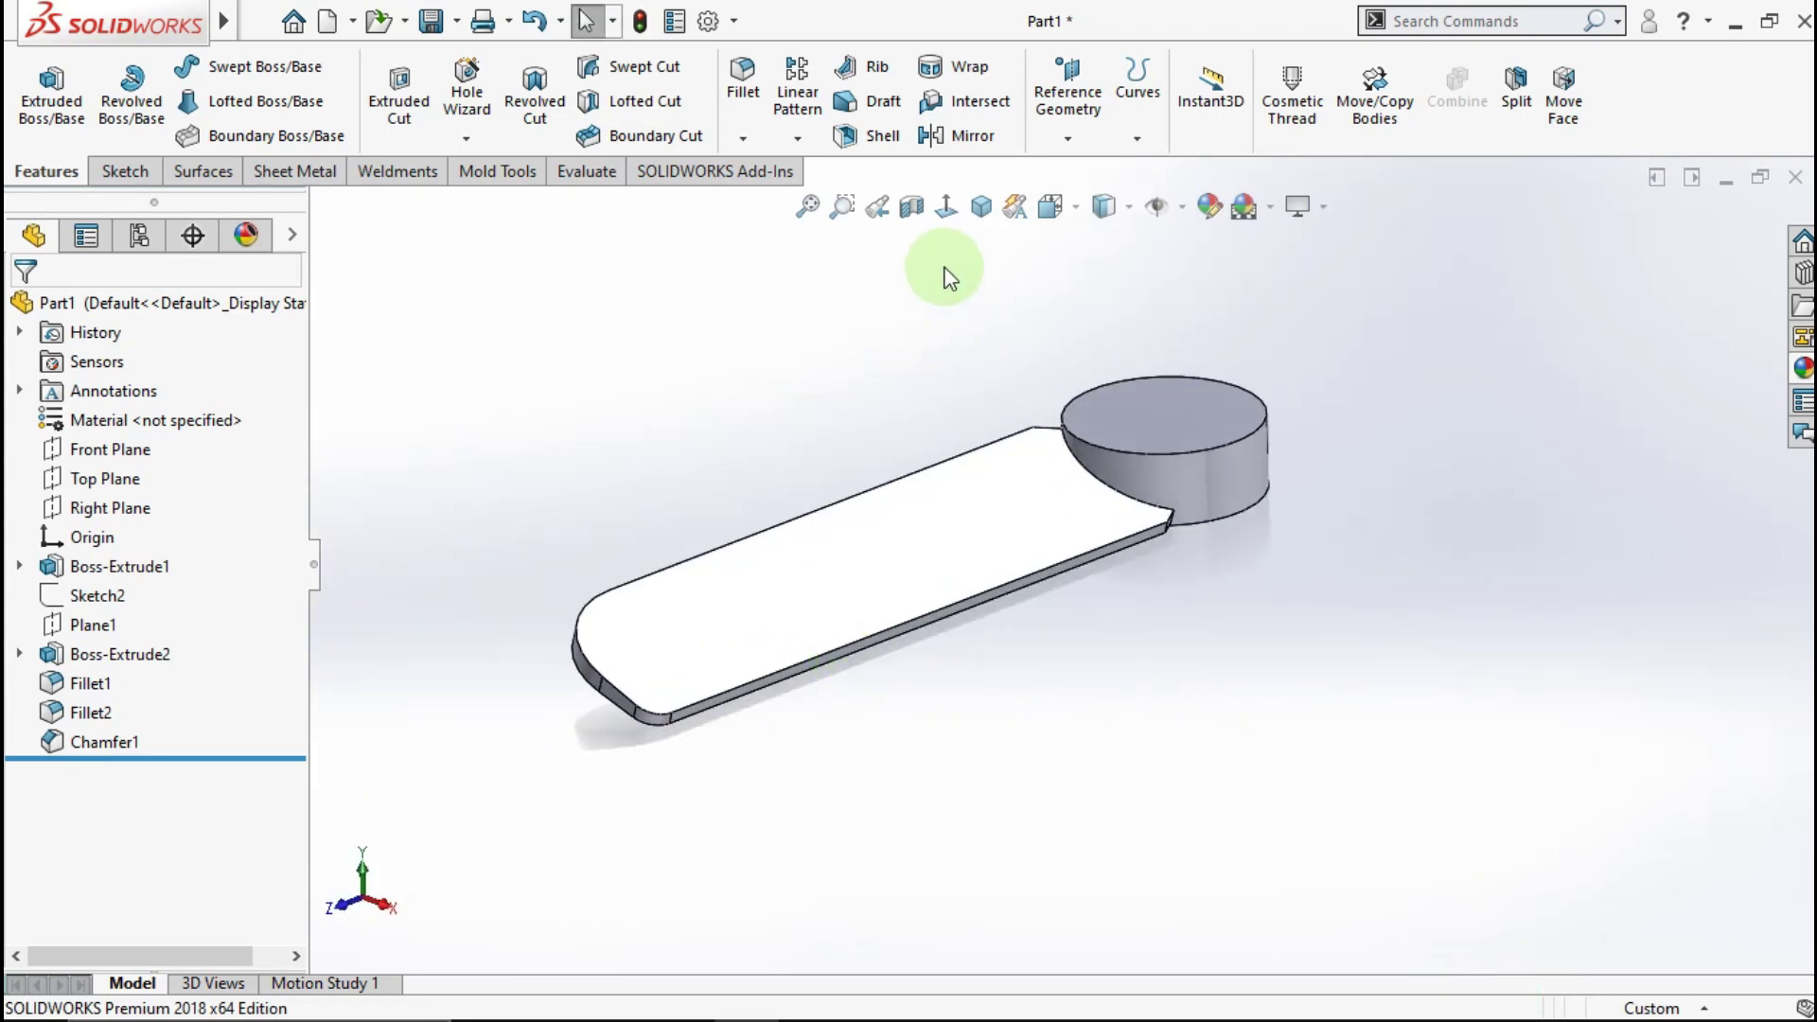
Step: Start a Circular Pattern in isometric view with the hub's top circular edge as the rotation reference
{"action": "left_click", "coordinate": [982, 206]}
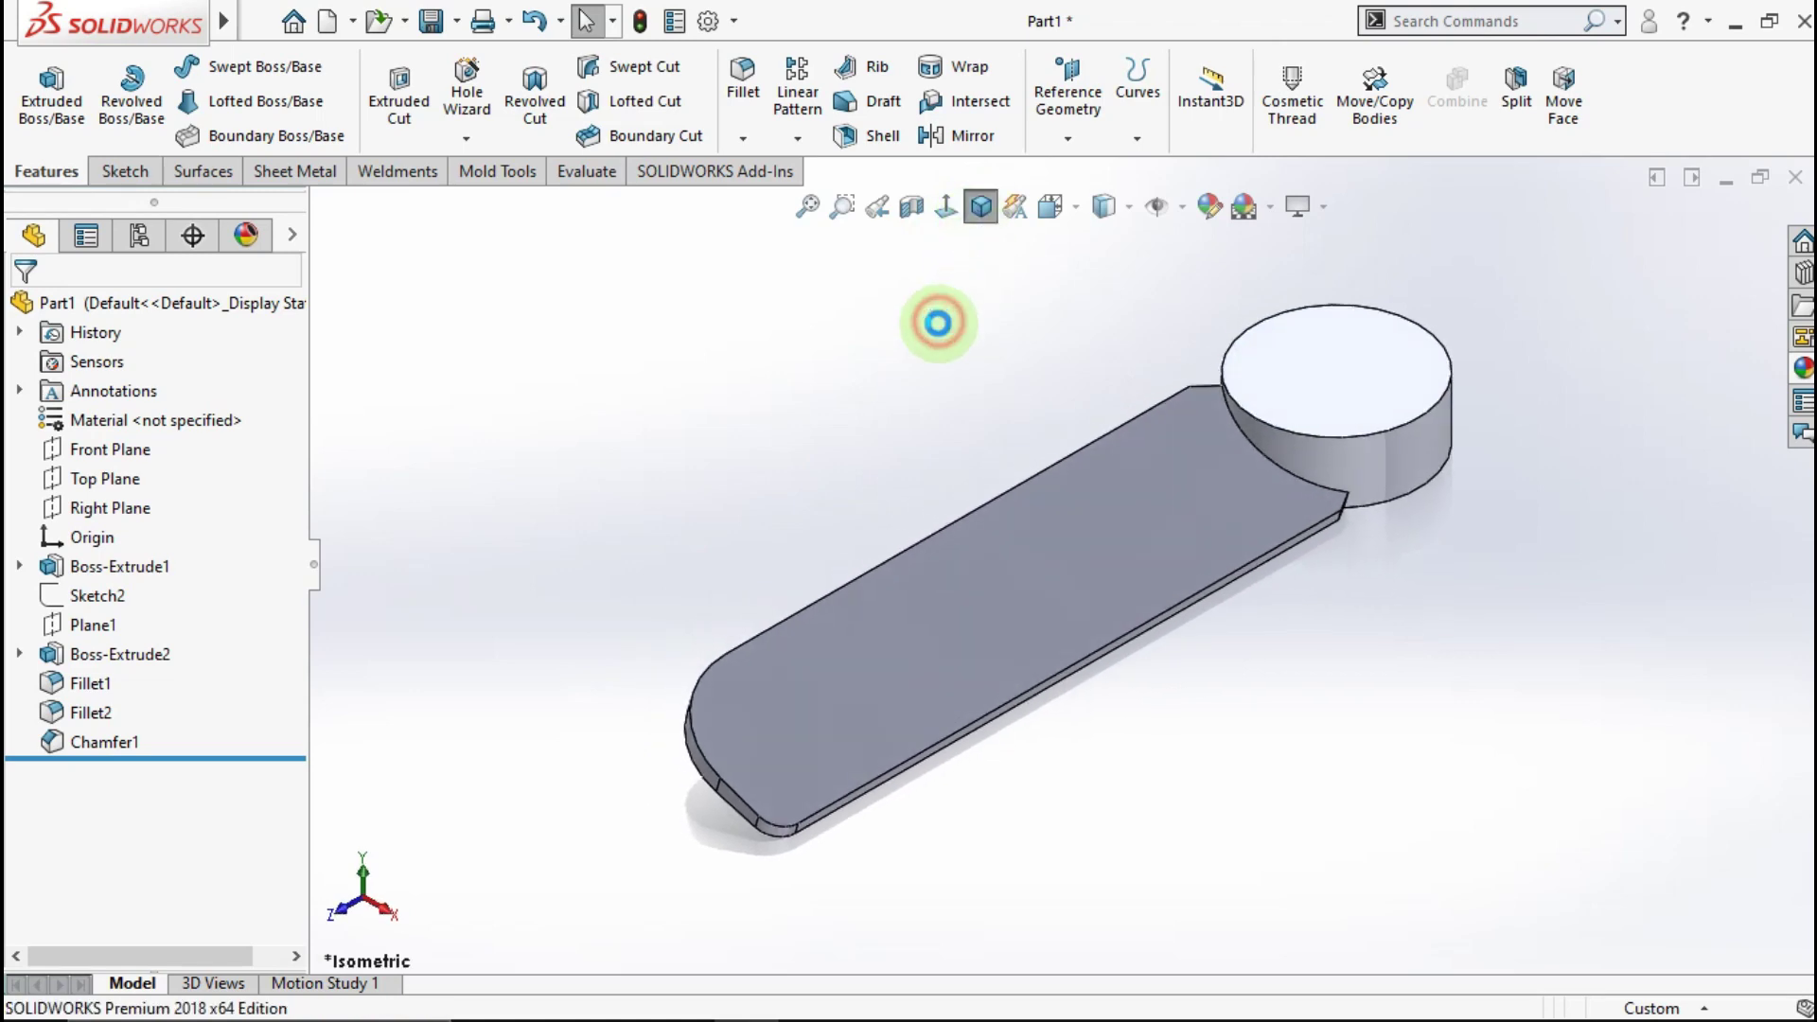
{"action": "left_click", "coordinate": [795, 140]}
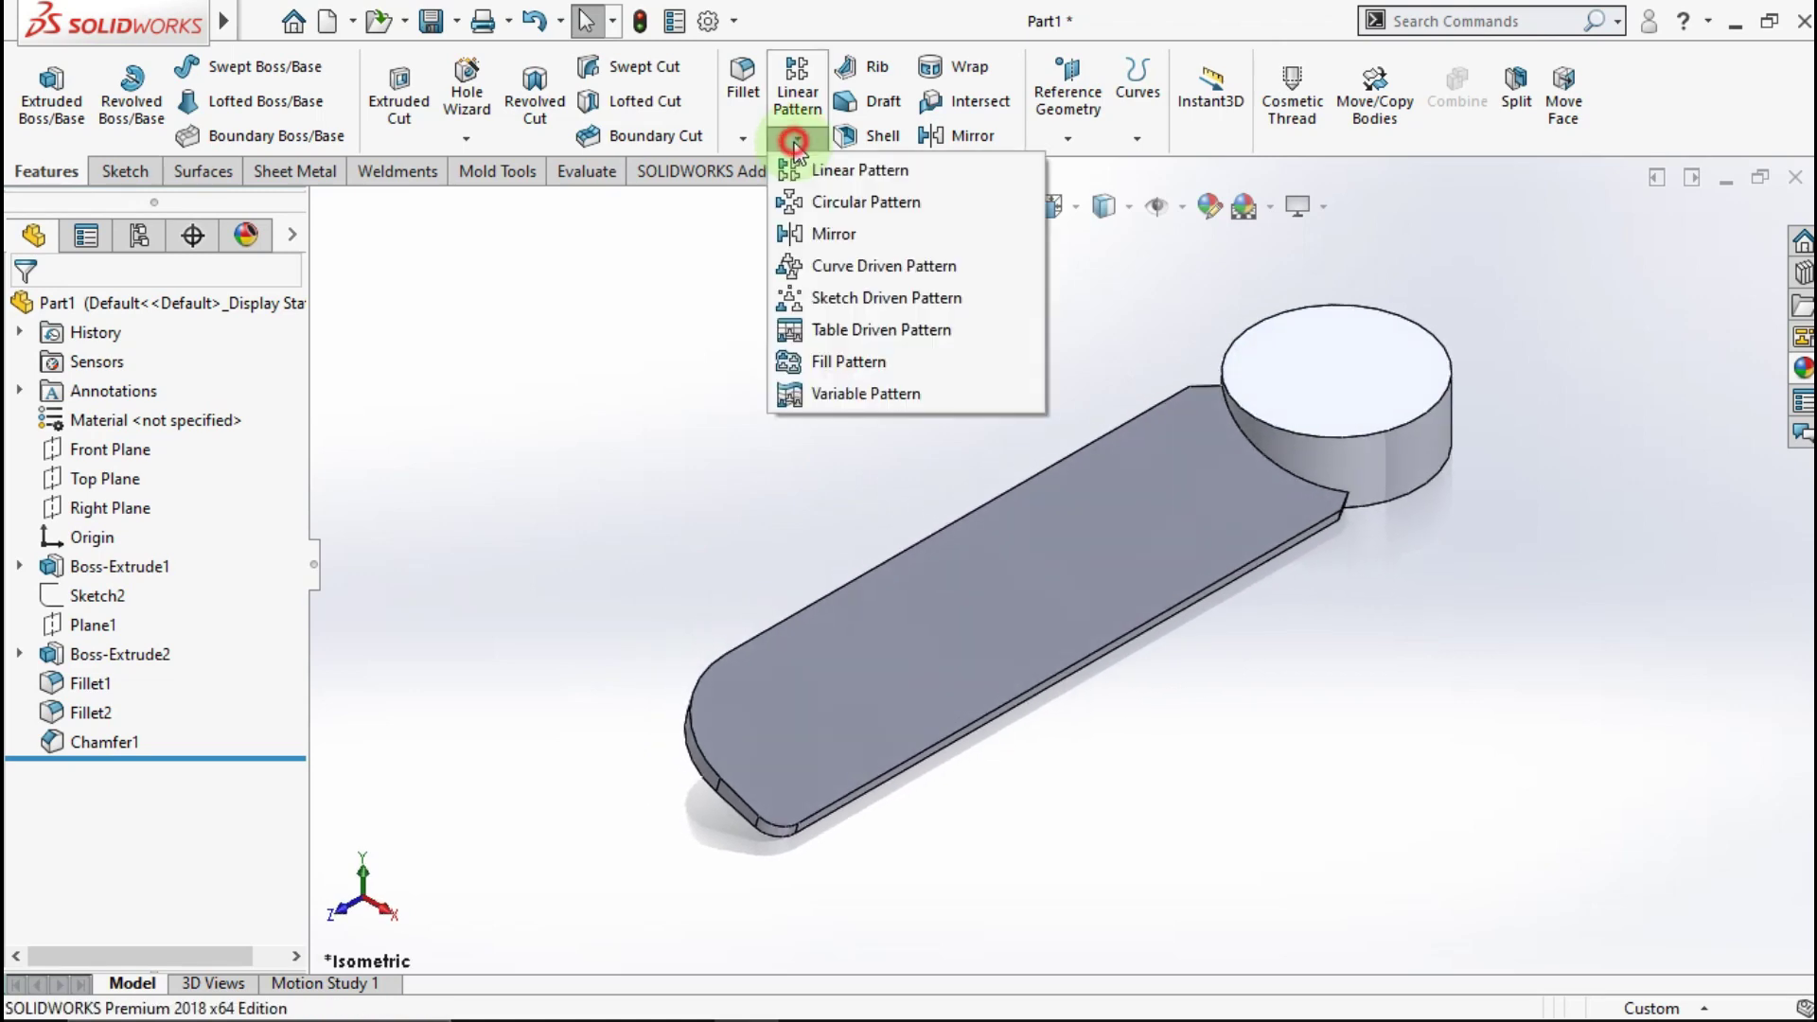
{"action": "left_click", "coordinate": [803, 195]}
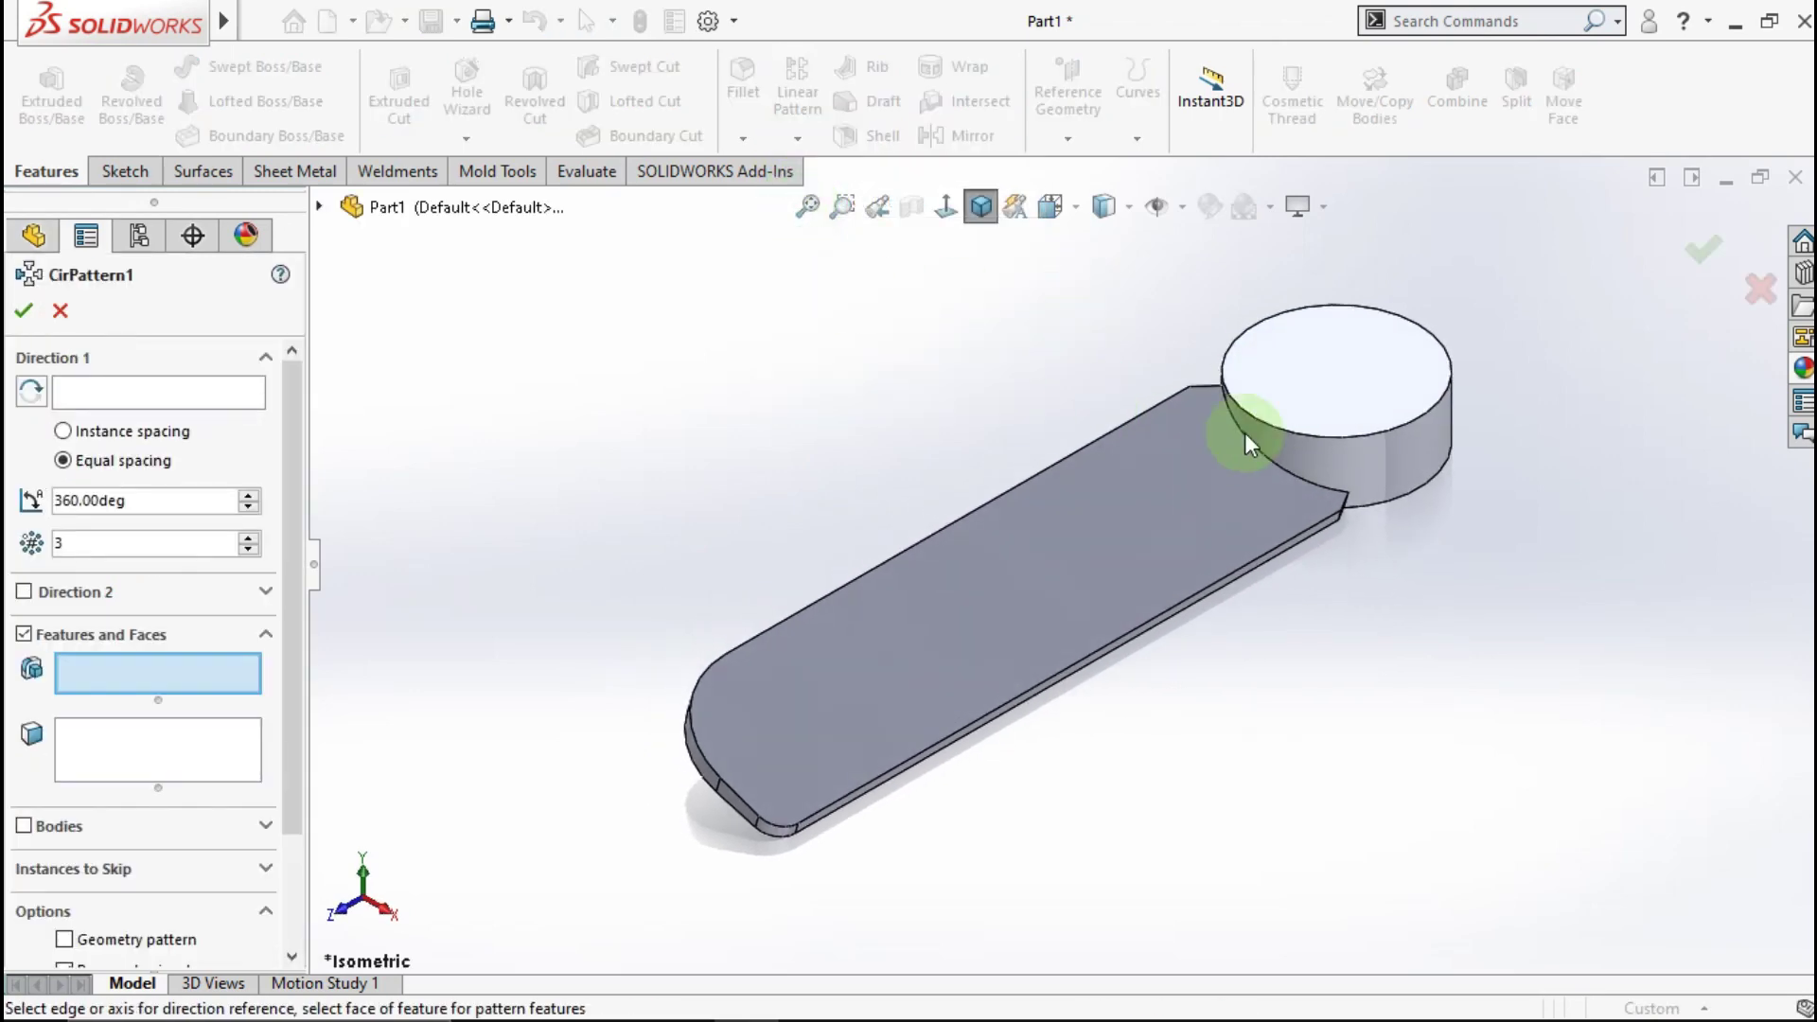
{"action": "left_click", "coordinate": [1374, 435]}
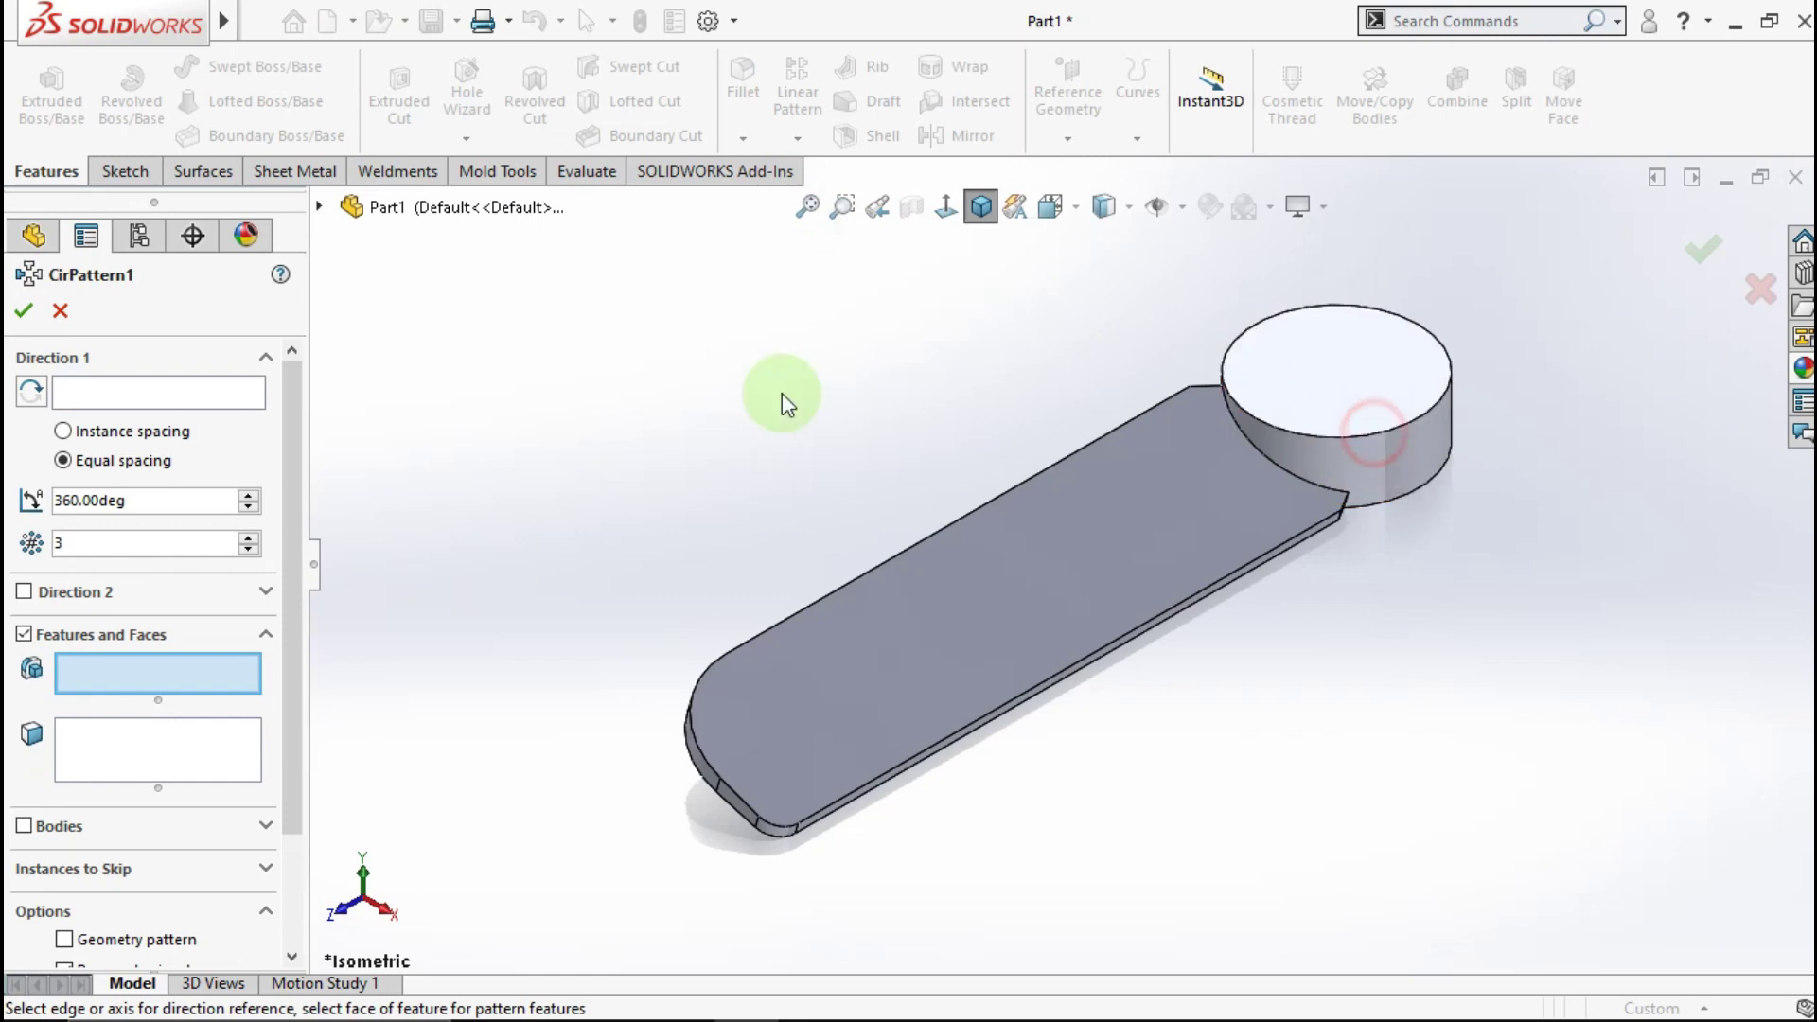
{"action": "left_click", "coordinate": [209, 390]}
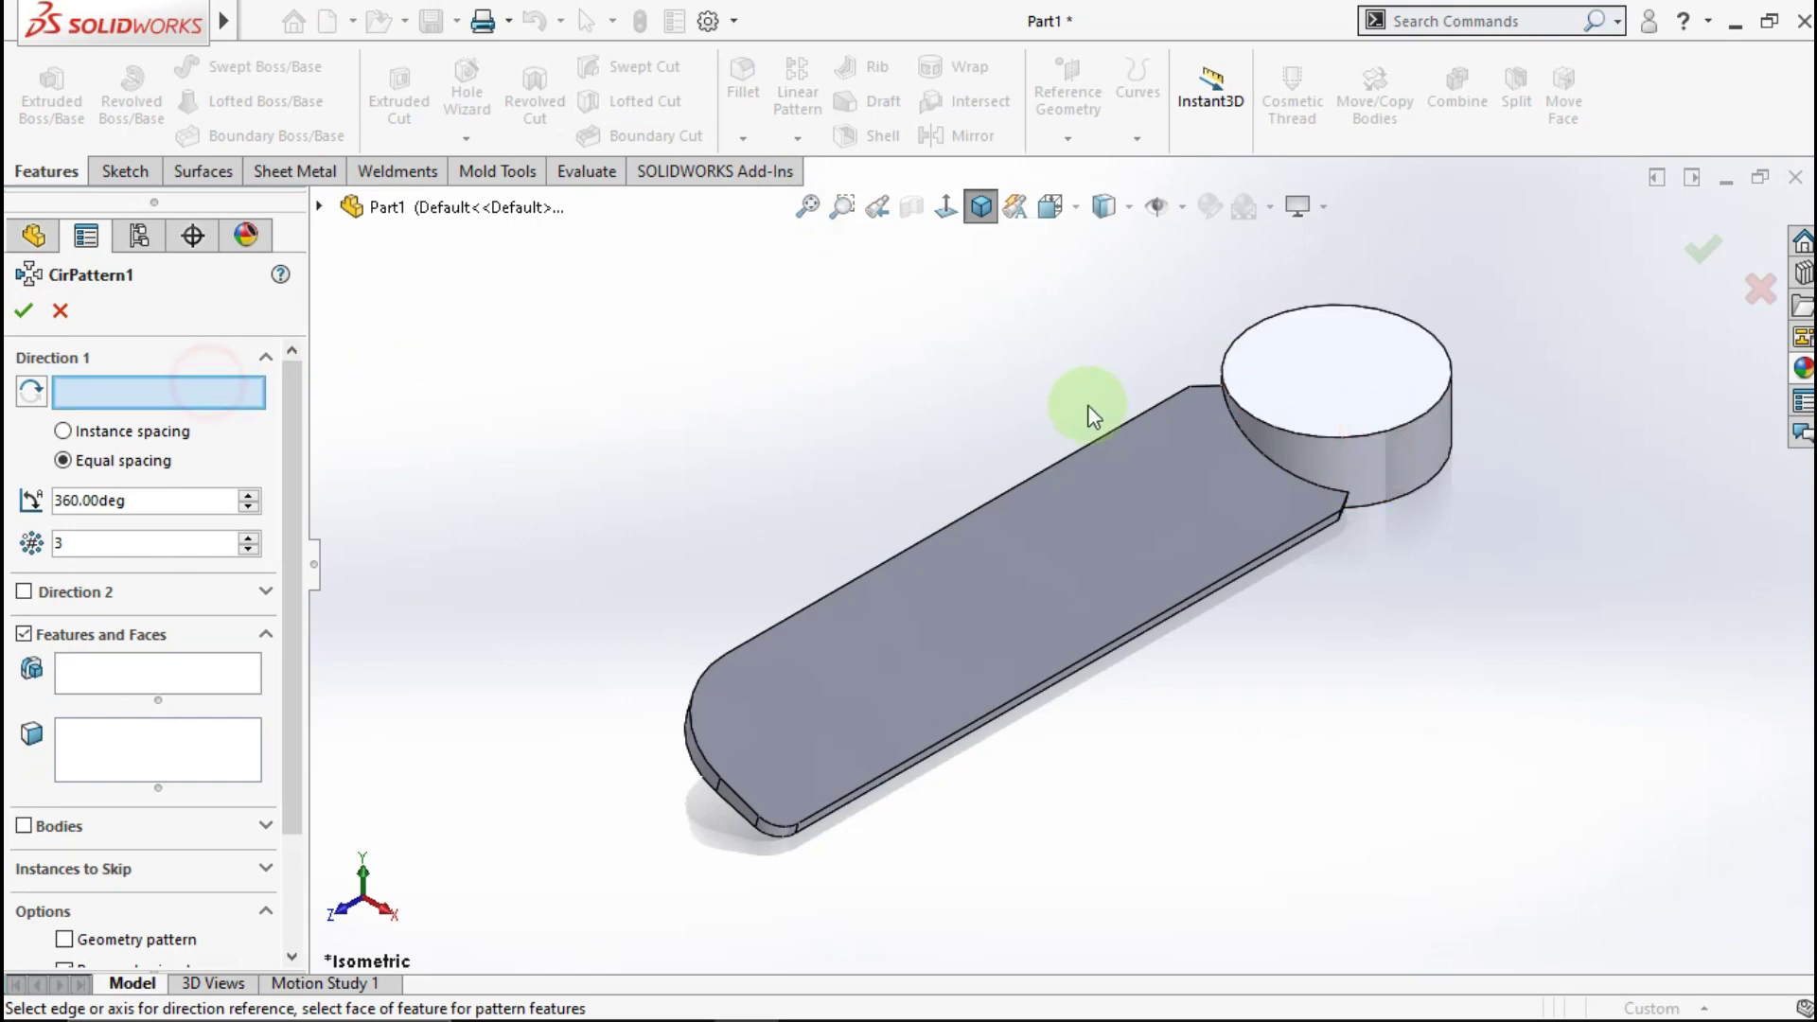
{"action": "left_click", "coordinate": [1289, 435]}
Step: Pattern Boss-Extrude2, Fillet1, Fillet2 and Chamfer1 around the hub as 3 equally spaced instances over 360 degrees
{"action": "left_click", "coordinate": [176, 676]}
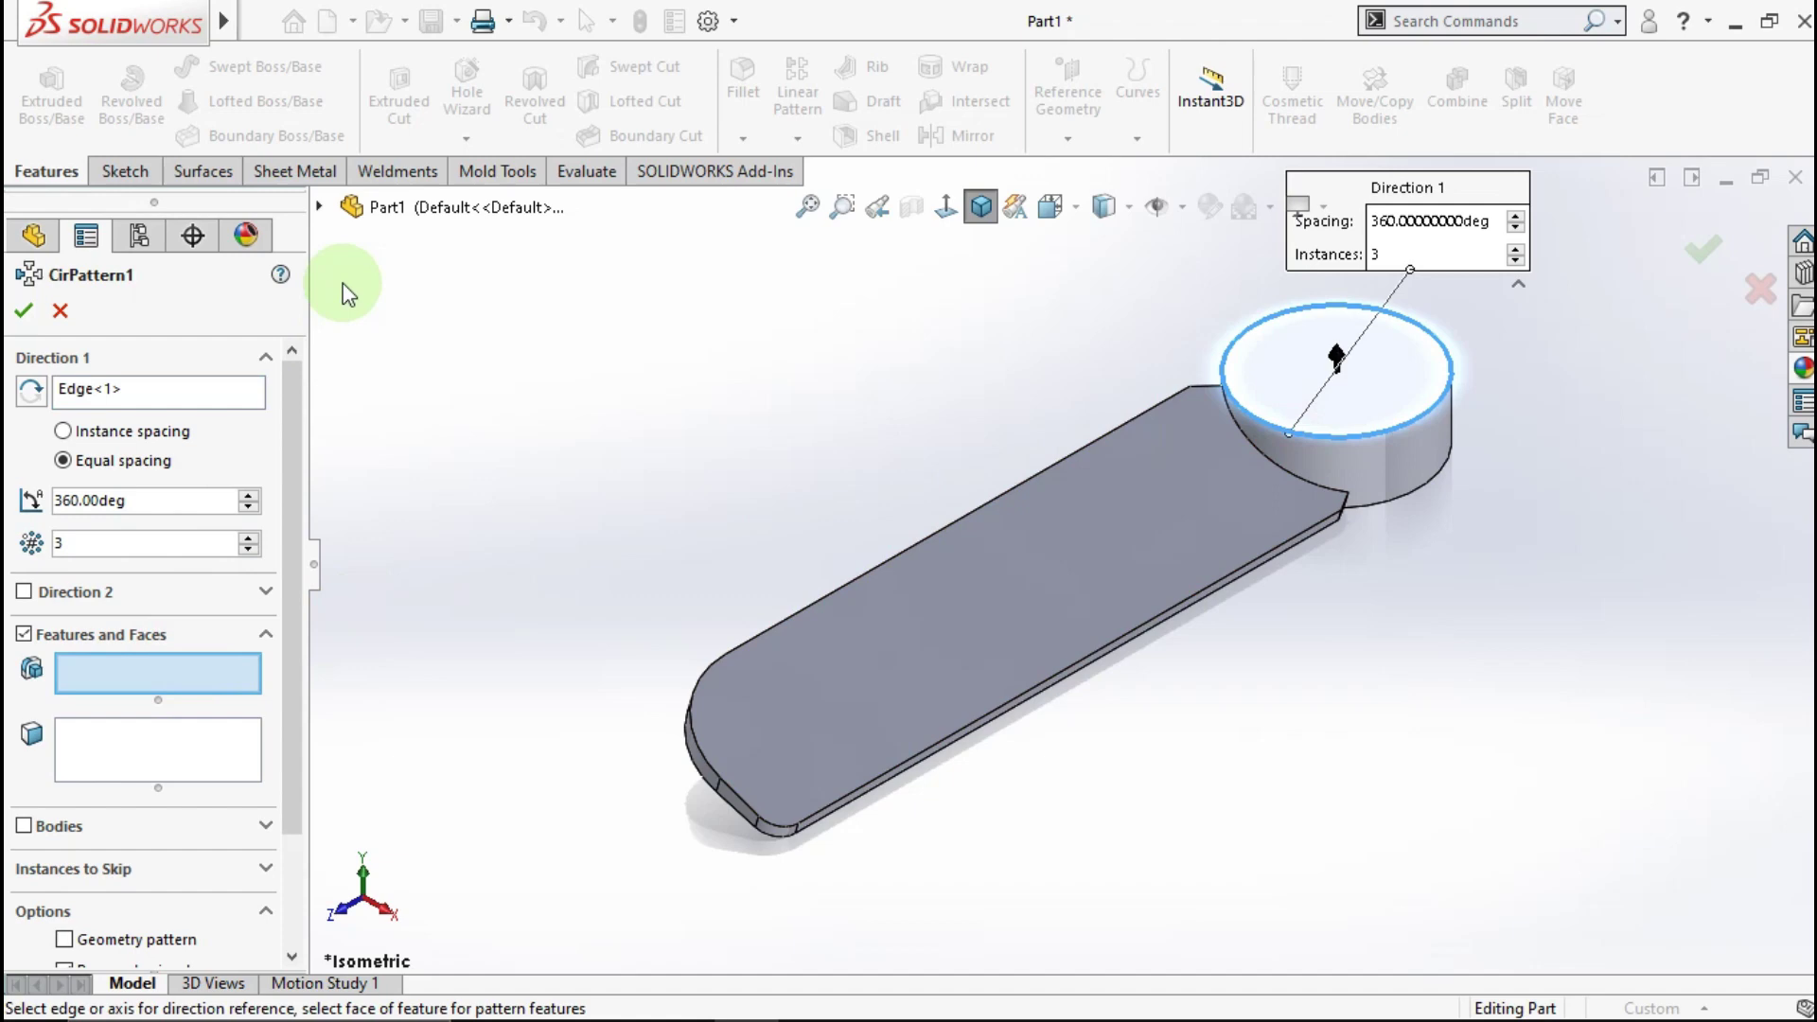
{"action": "left_click", "coordinate": [320, 206]}
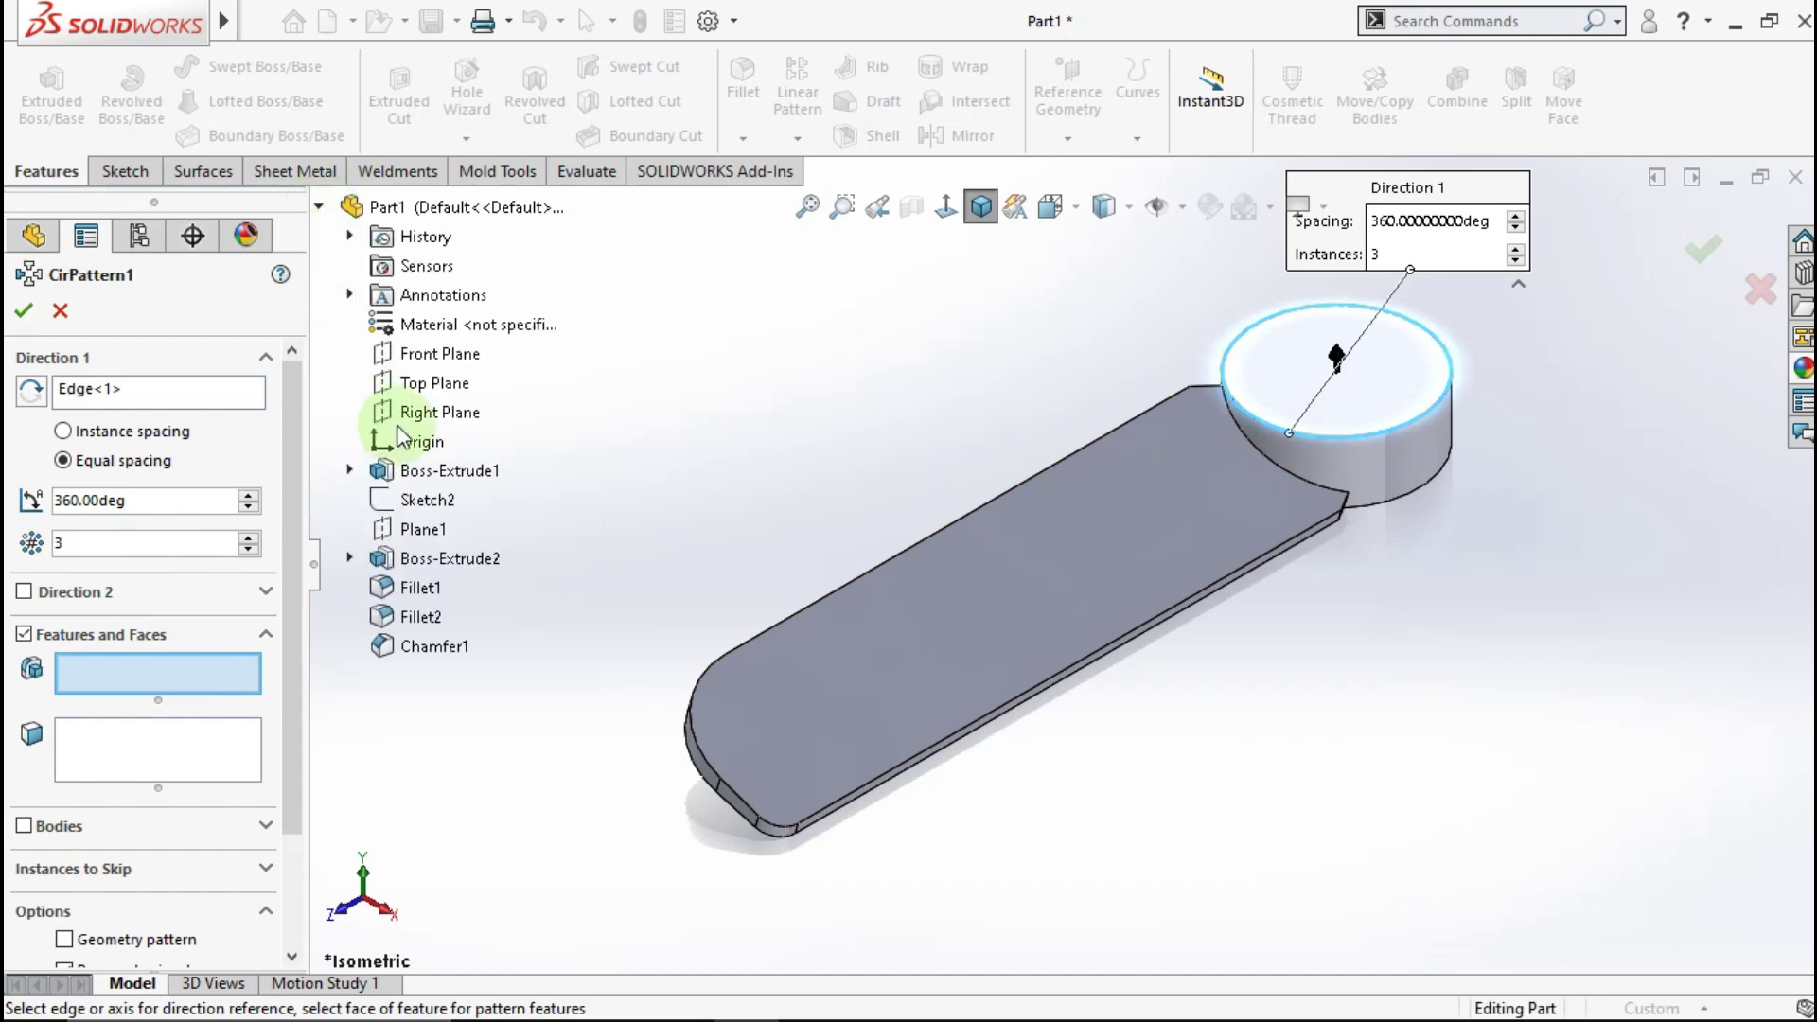
{"action": "left_click", "coordinate": [394, 560]}
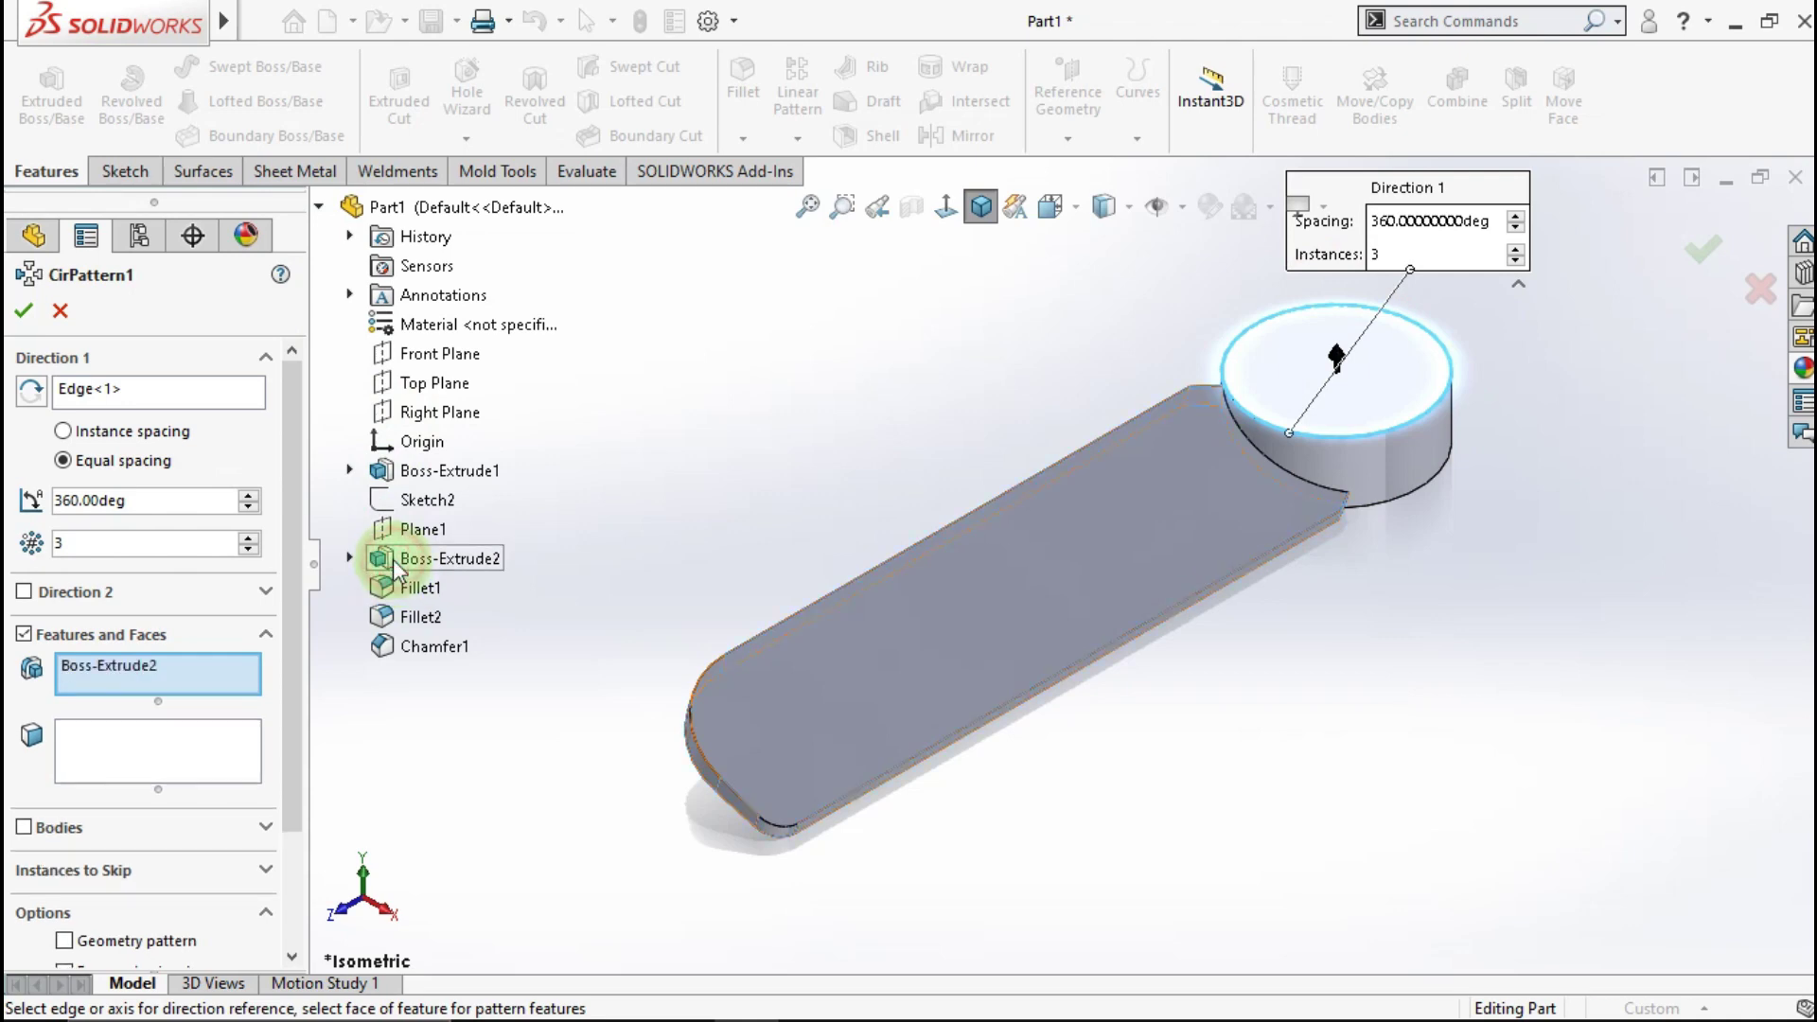
{"action": "left_click", "coordinate": [394, 600]}
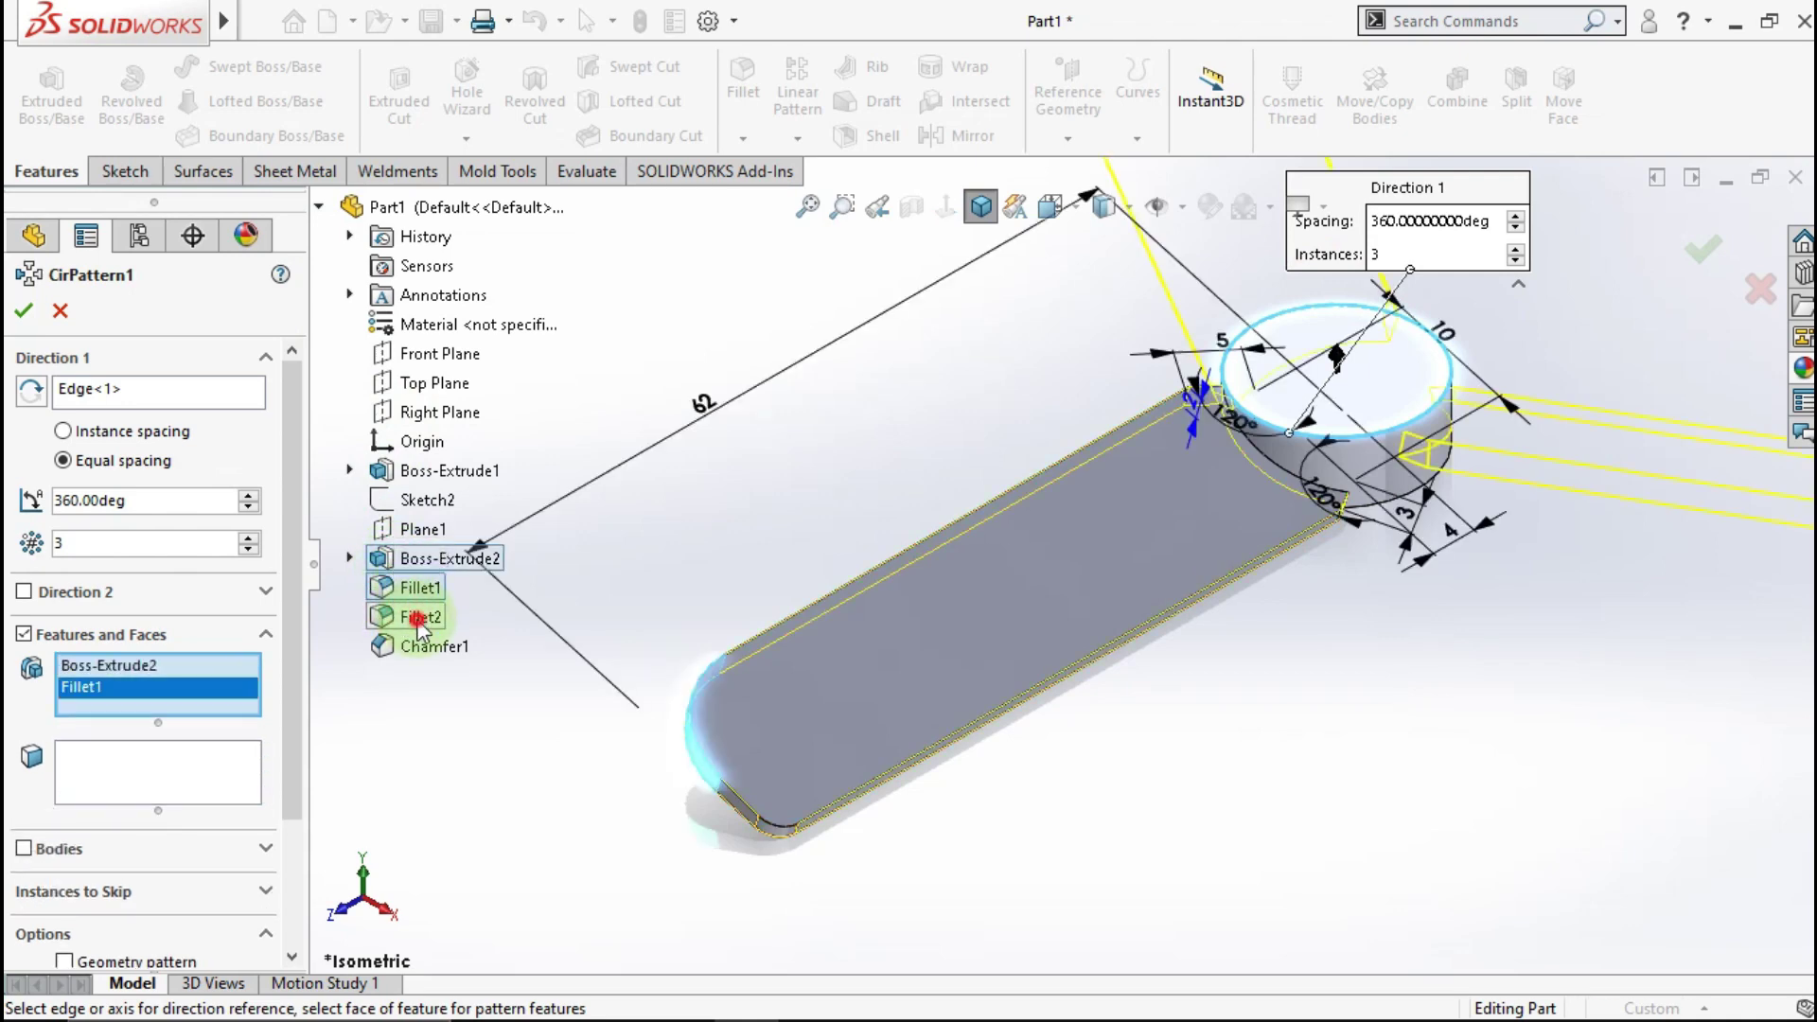
{"action": "left_click", "coordinate": [418, 618]}
{"action": "left_click", "coordinate": [418, 645]}
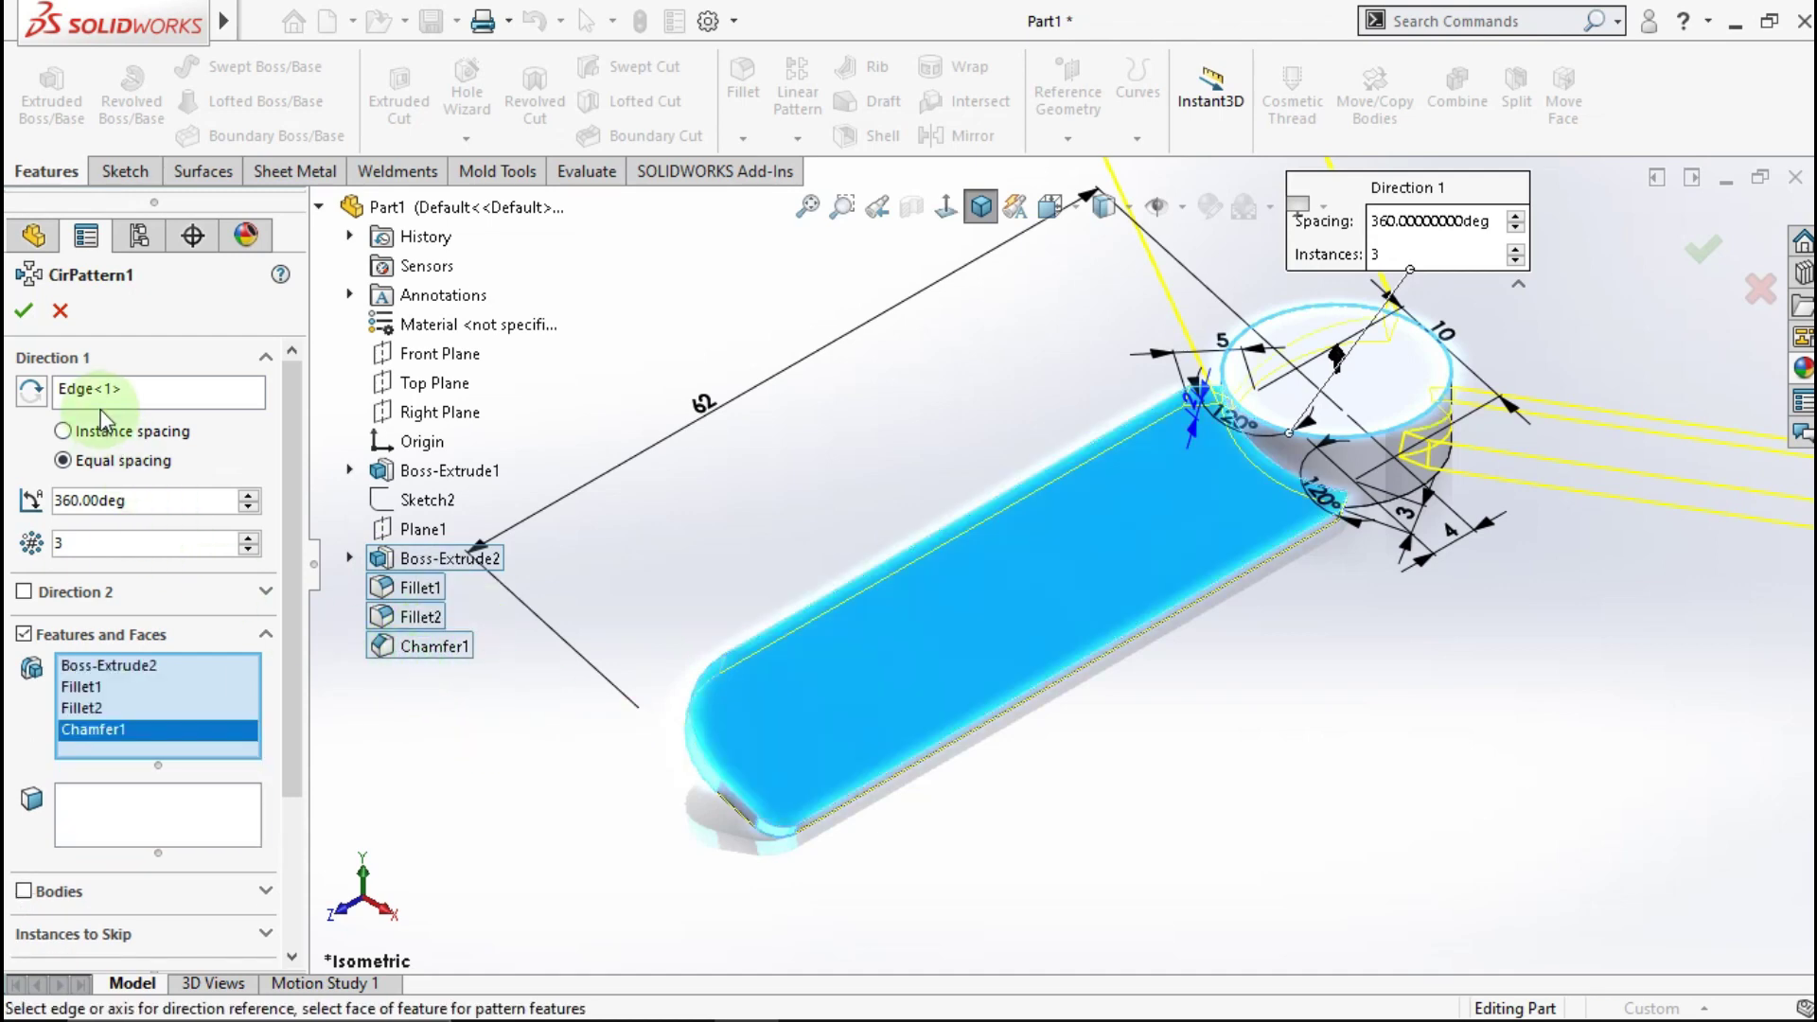
{"action": "key", "text": "f"}
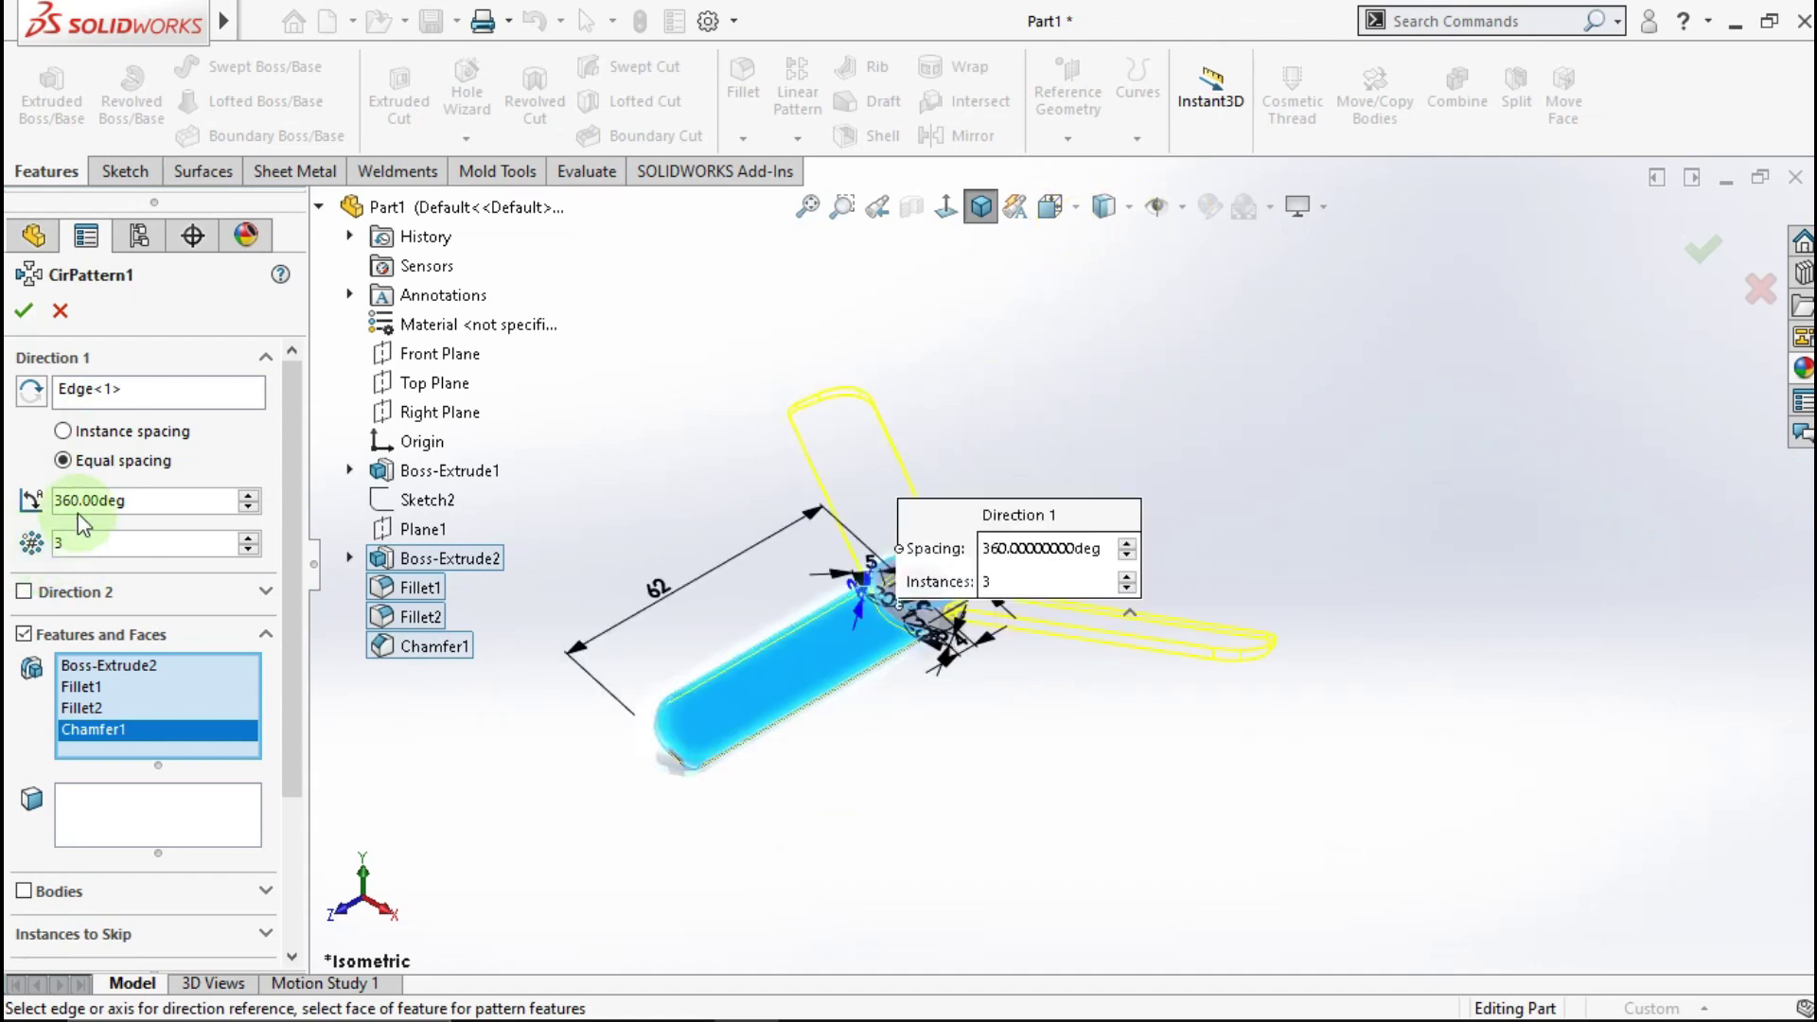
{"action": "left_click", "coordinate": [25, 313]}
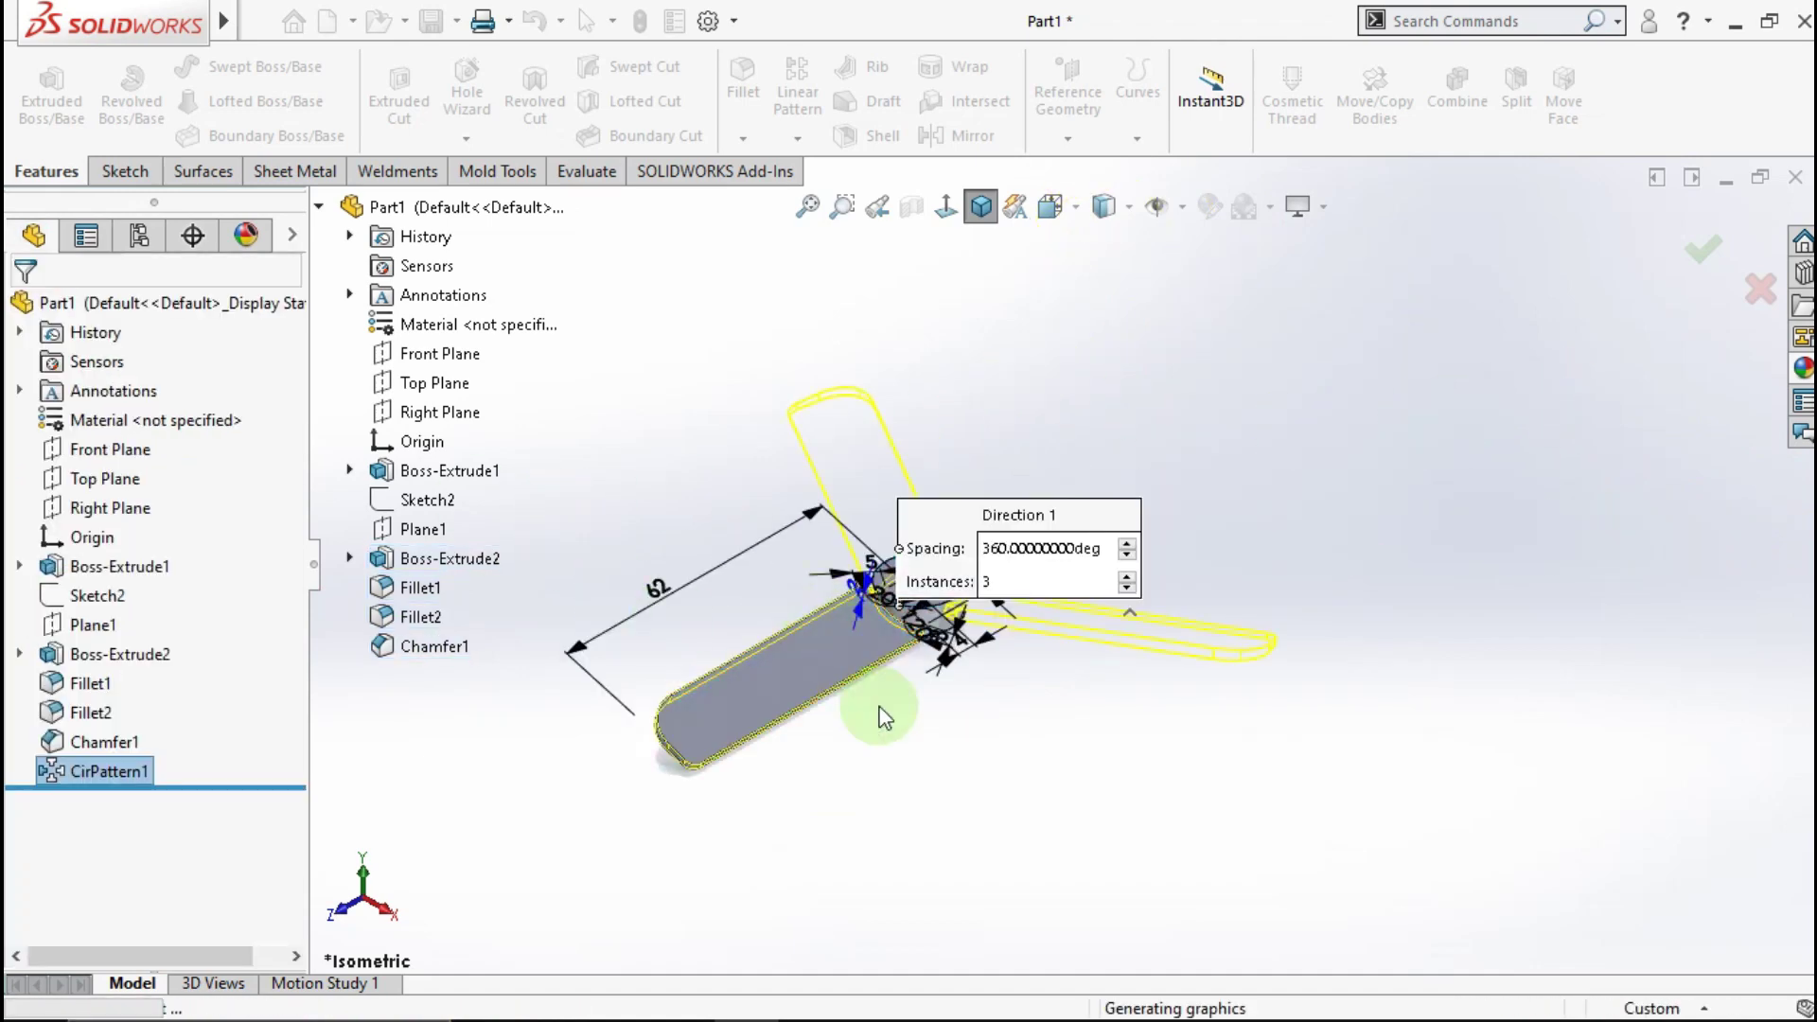
{"action": "middle_click_drag", "start_coordinate": [940, 626], "coordinate": [965, 729]}
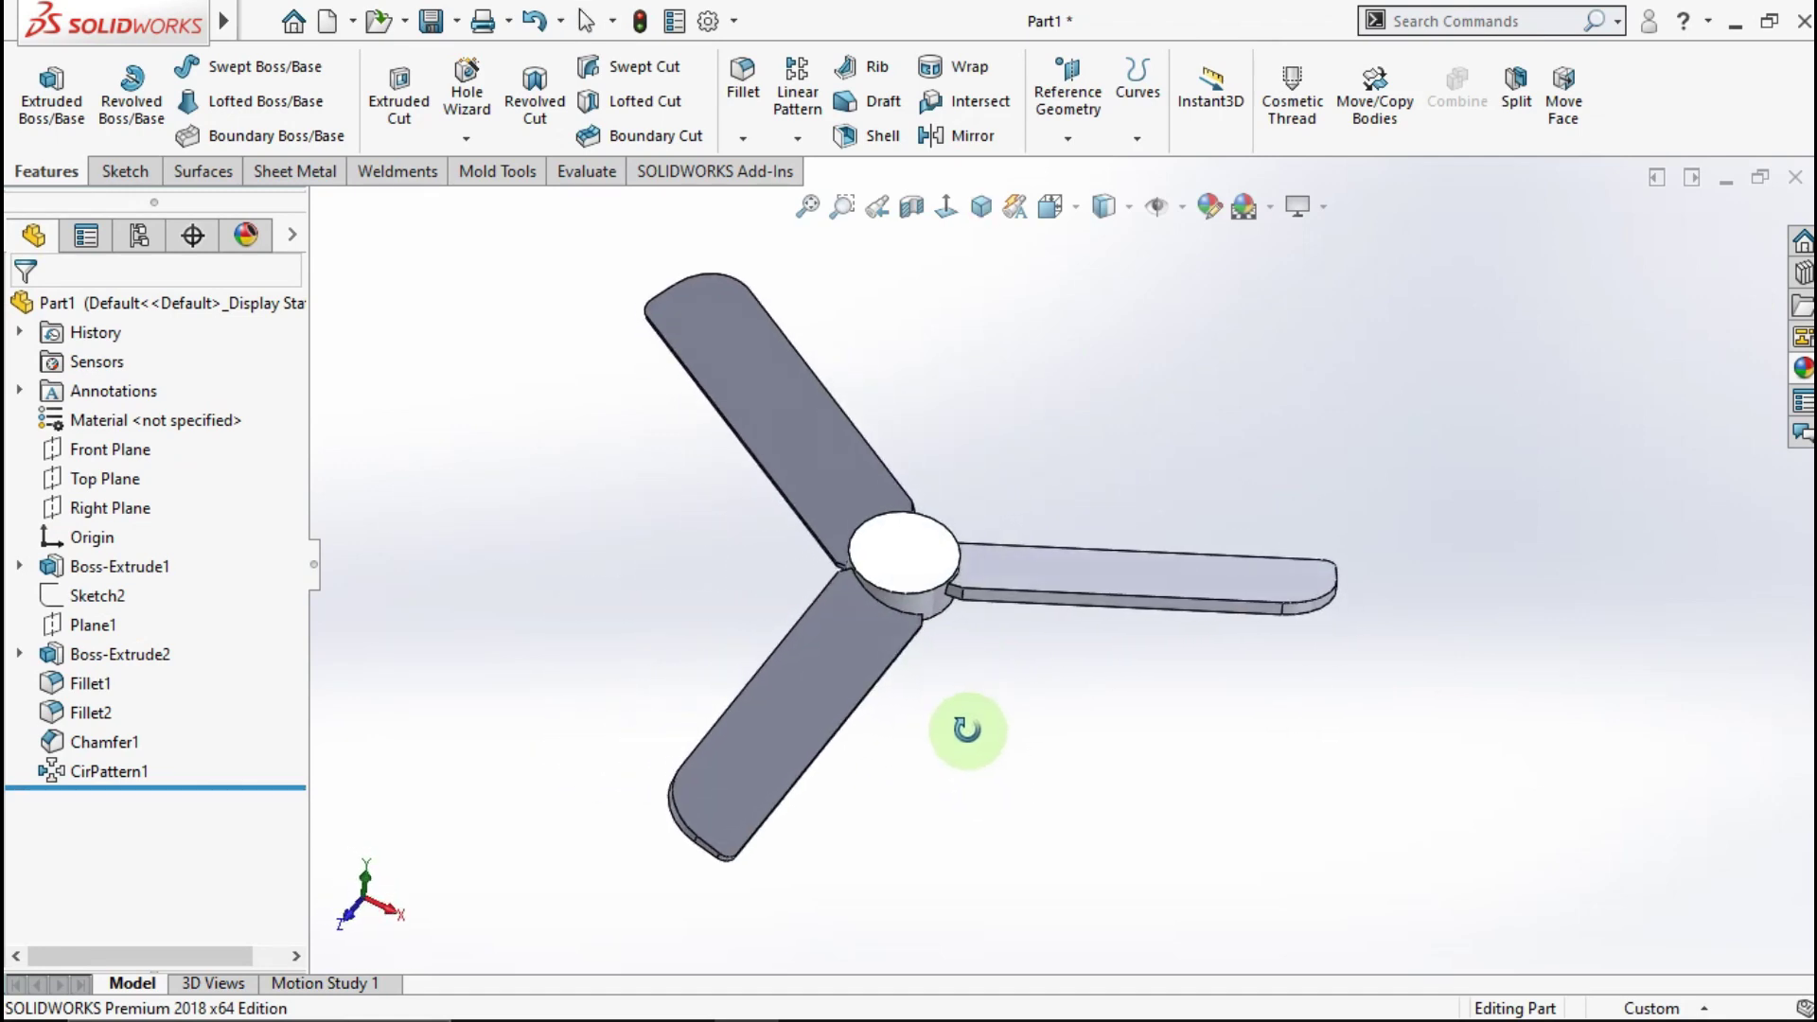
{"action": "scroll", "coordinate": [911, 591], "scroll_direction": "down", "scroll_amount": 4}
{"action": "middle_click_drag", "start_coordinate": [894, 571], "coordinate": [902, 613]}
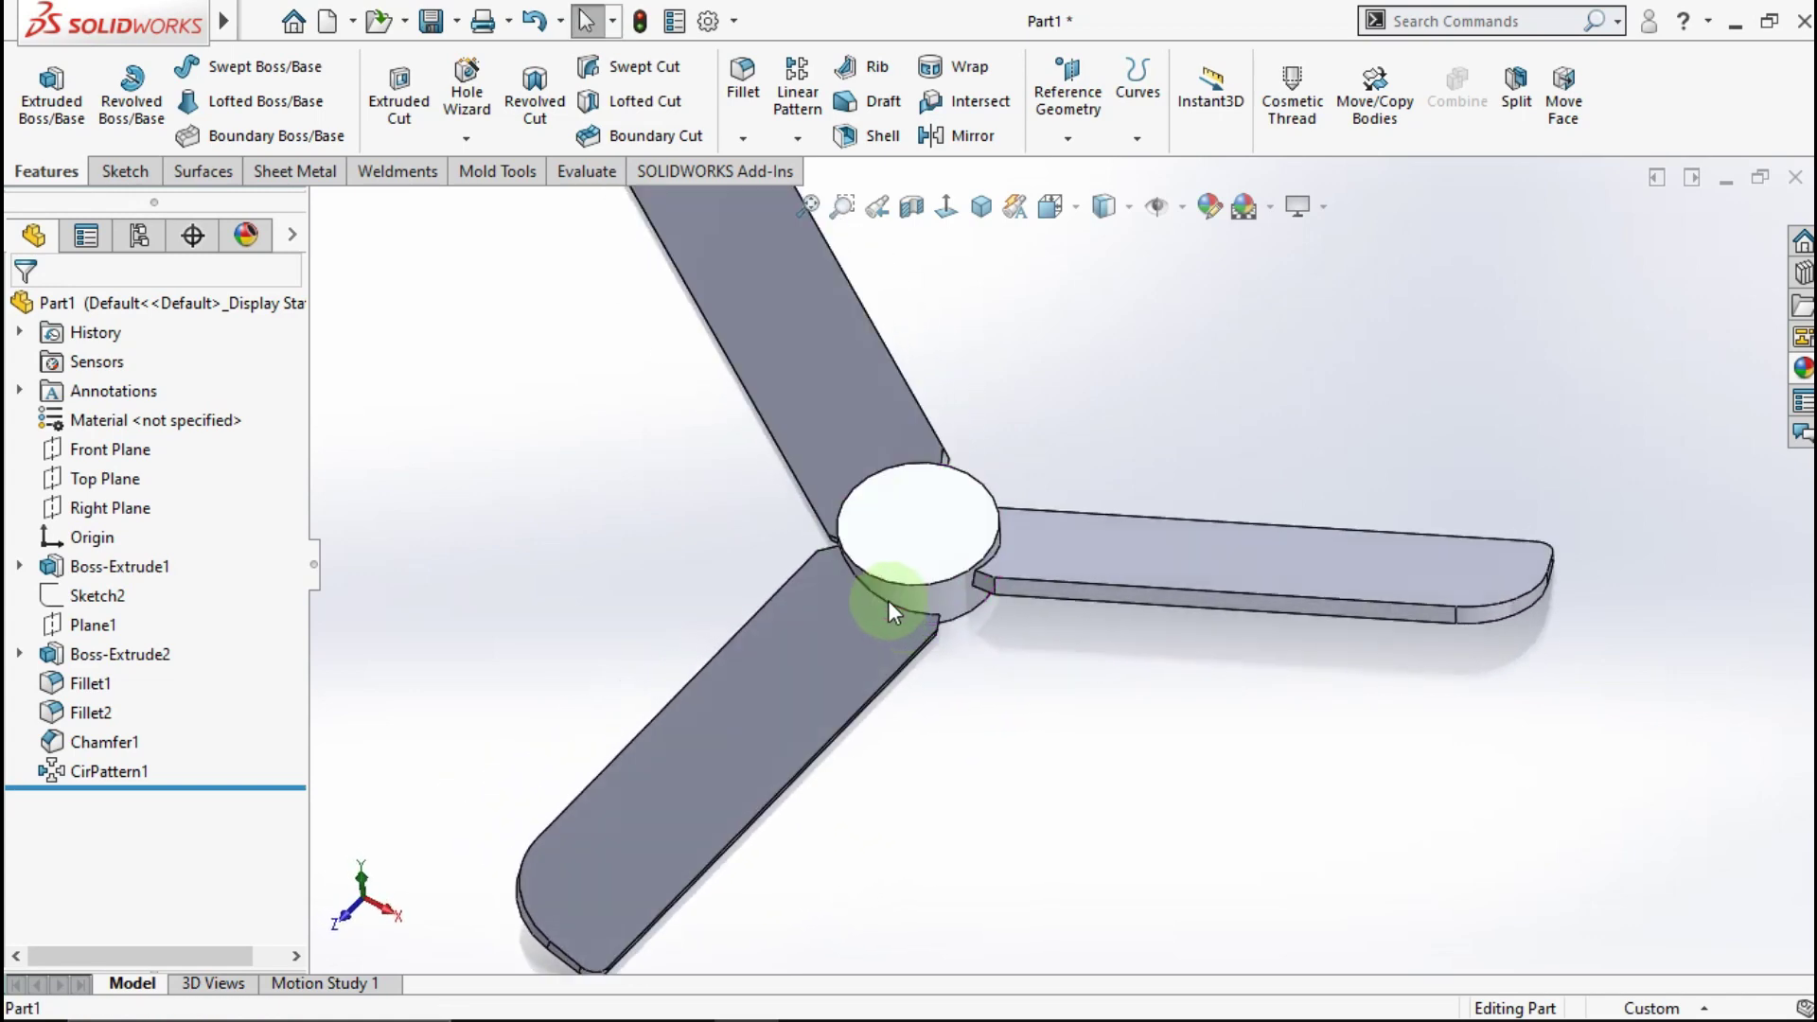
{"action": "scroll", "coordinate": [888, 600], "scroll_direction": "up", "scroll_amount": 4}
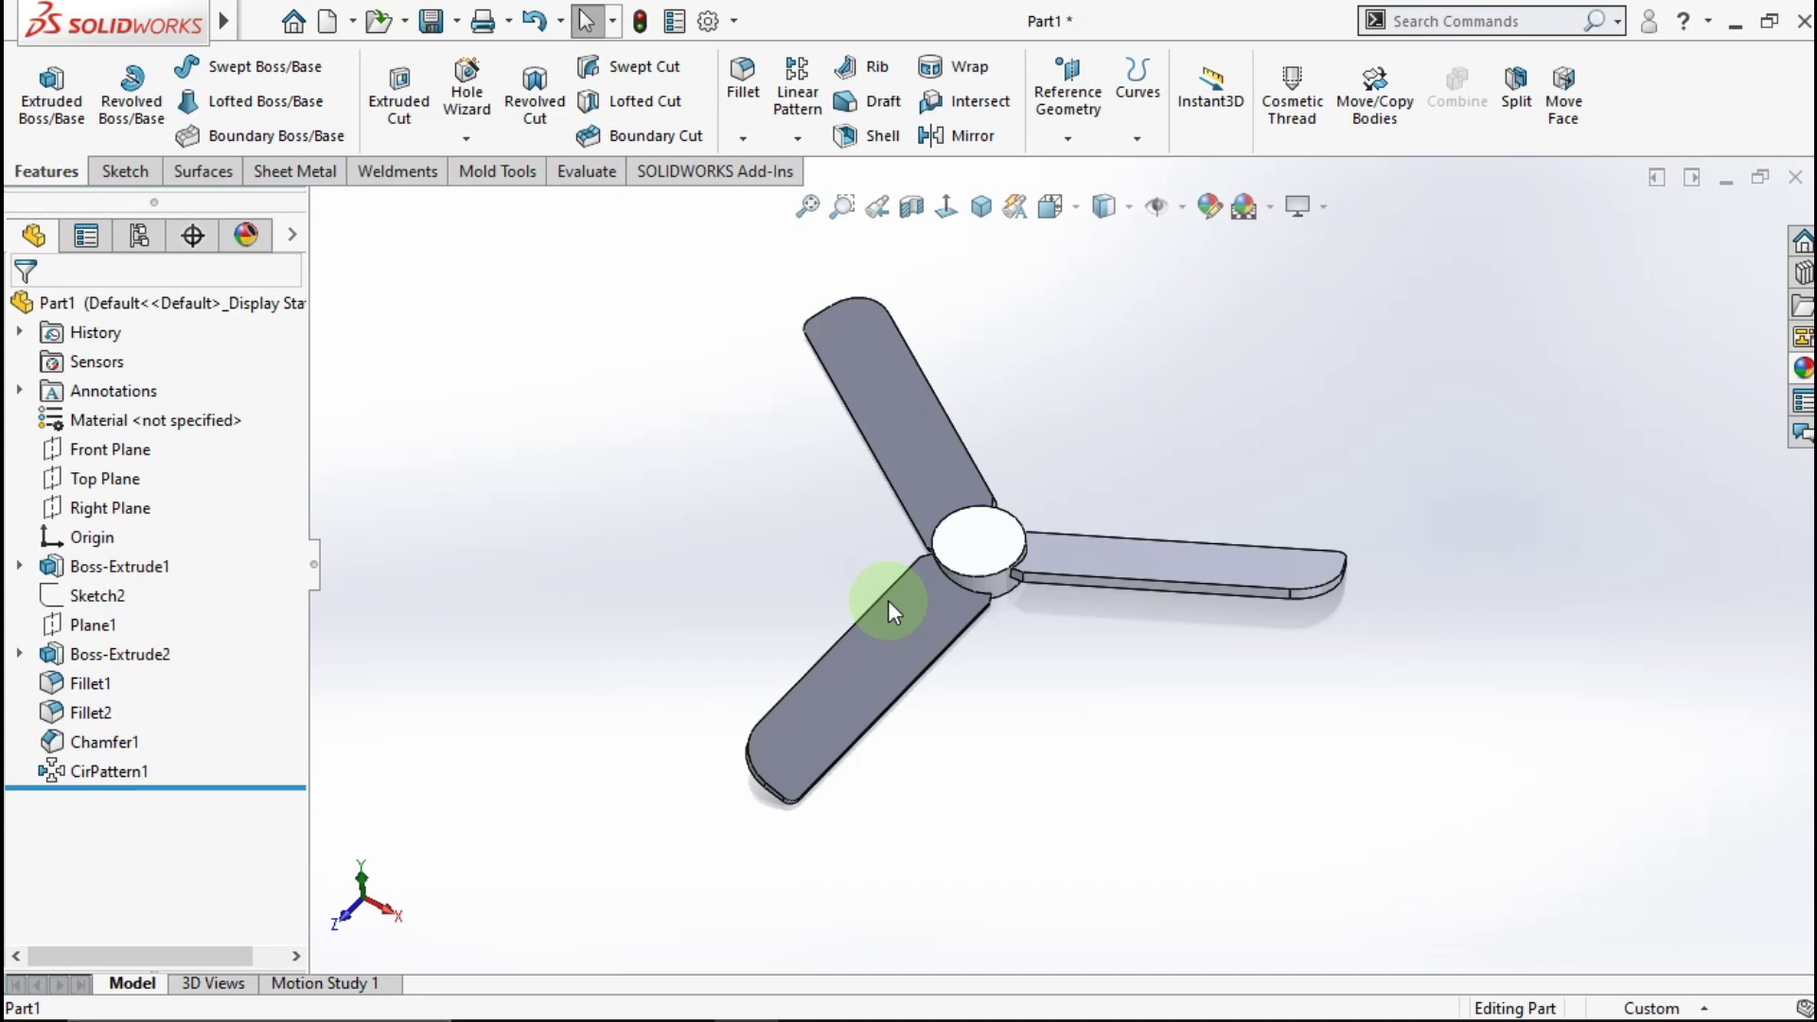
Step: Edit Fillet1 so its 8 mm radius rounds the opposite corner edge of the blade tip, removing the original edge from the selection
{"action": "scroll", "coordinate": [812, 768], "scroll_direction": "down", "scroll_amount": 3}
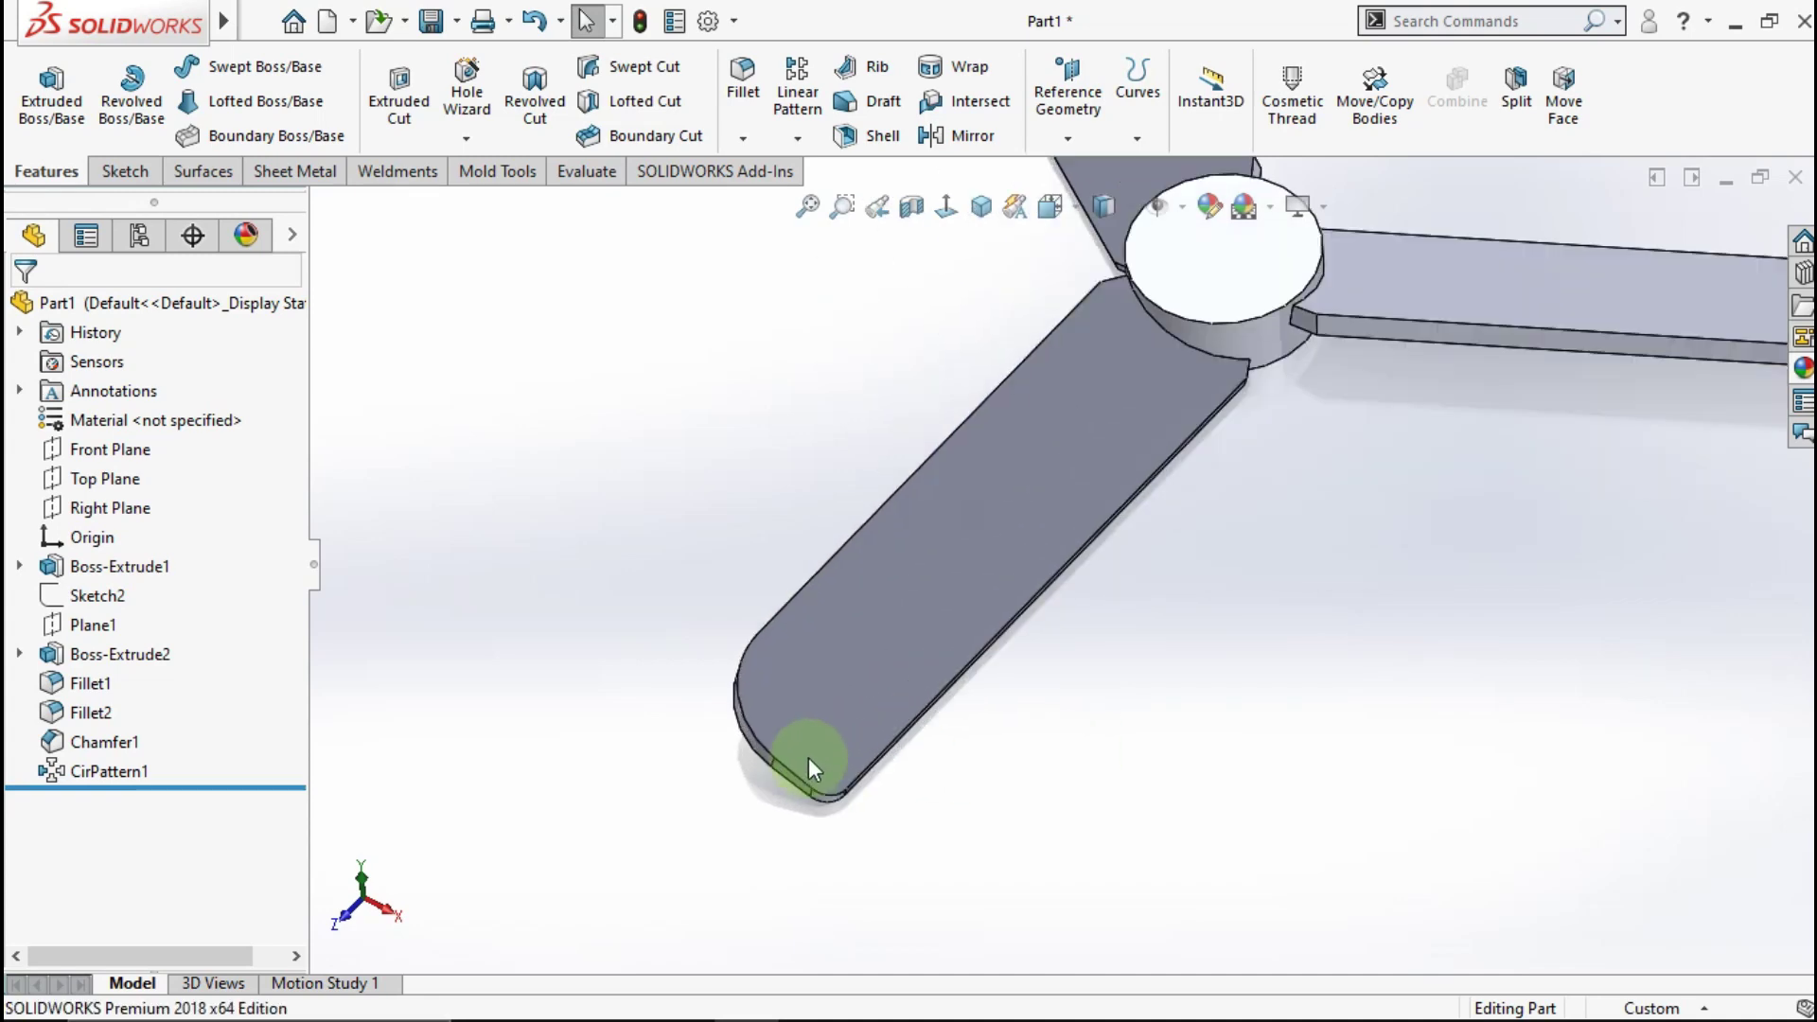
{"action": "middle_click_drag", "start_coordinate": [812, 769], "coordinate": [812, 636]}
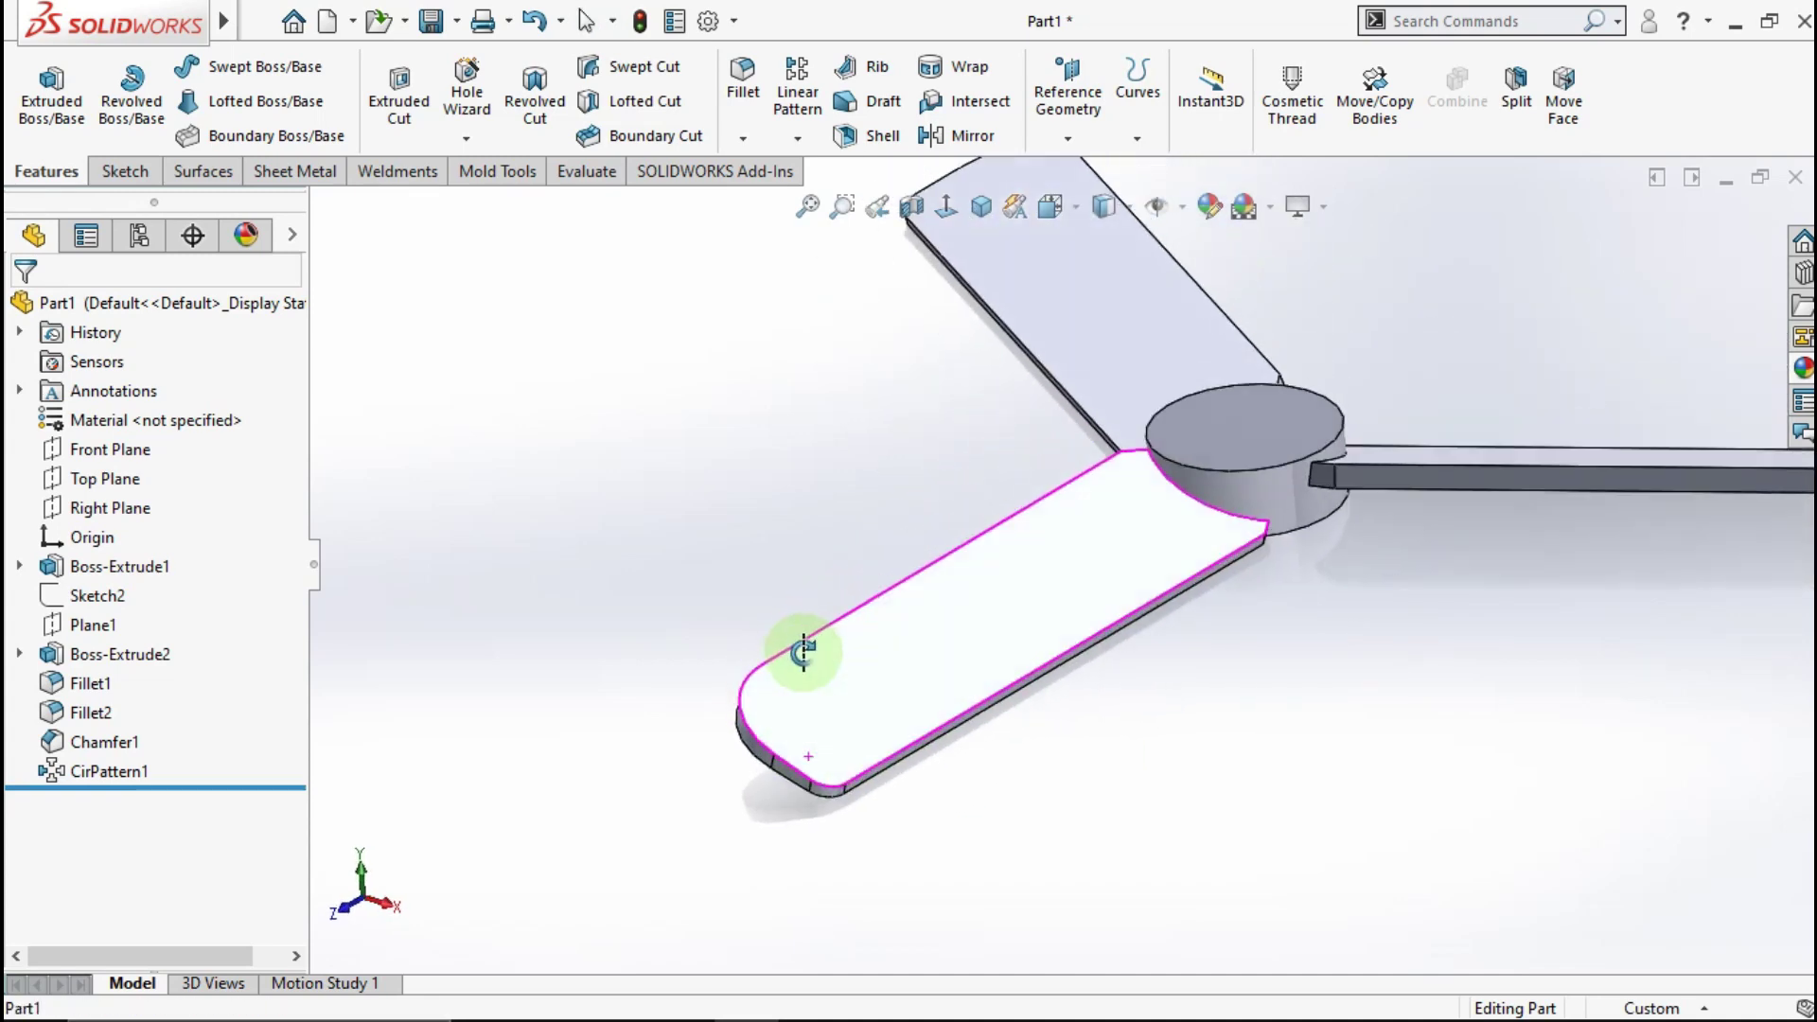
{"action": "left_click", "coordinate": [90, 684]}
{"action": "left_click", "coordinate": [111, 615]}
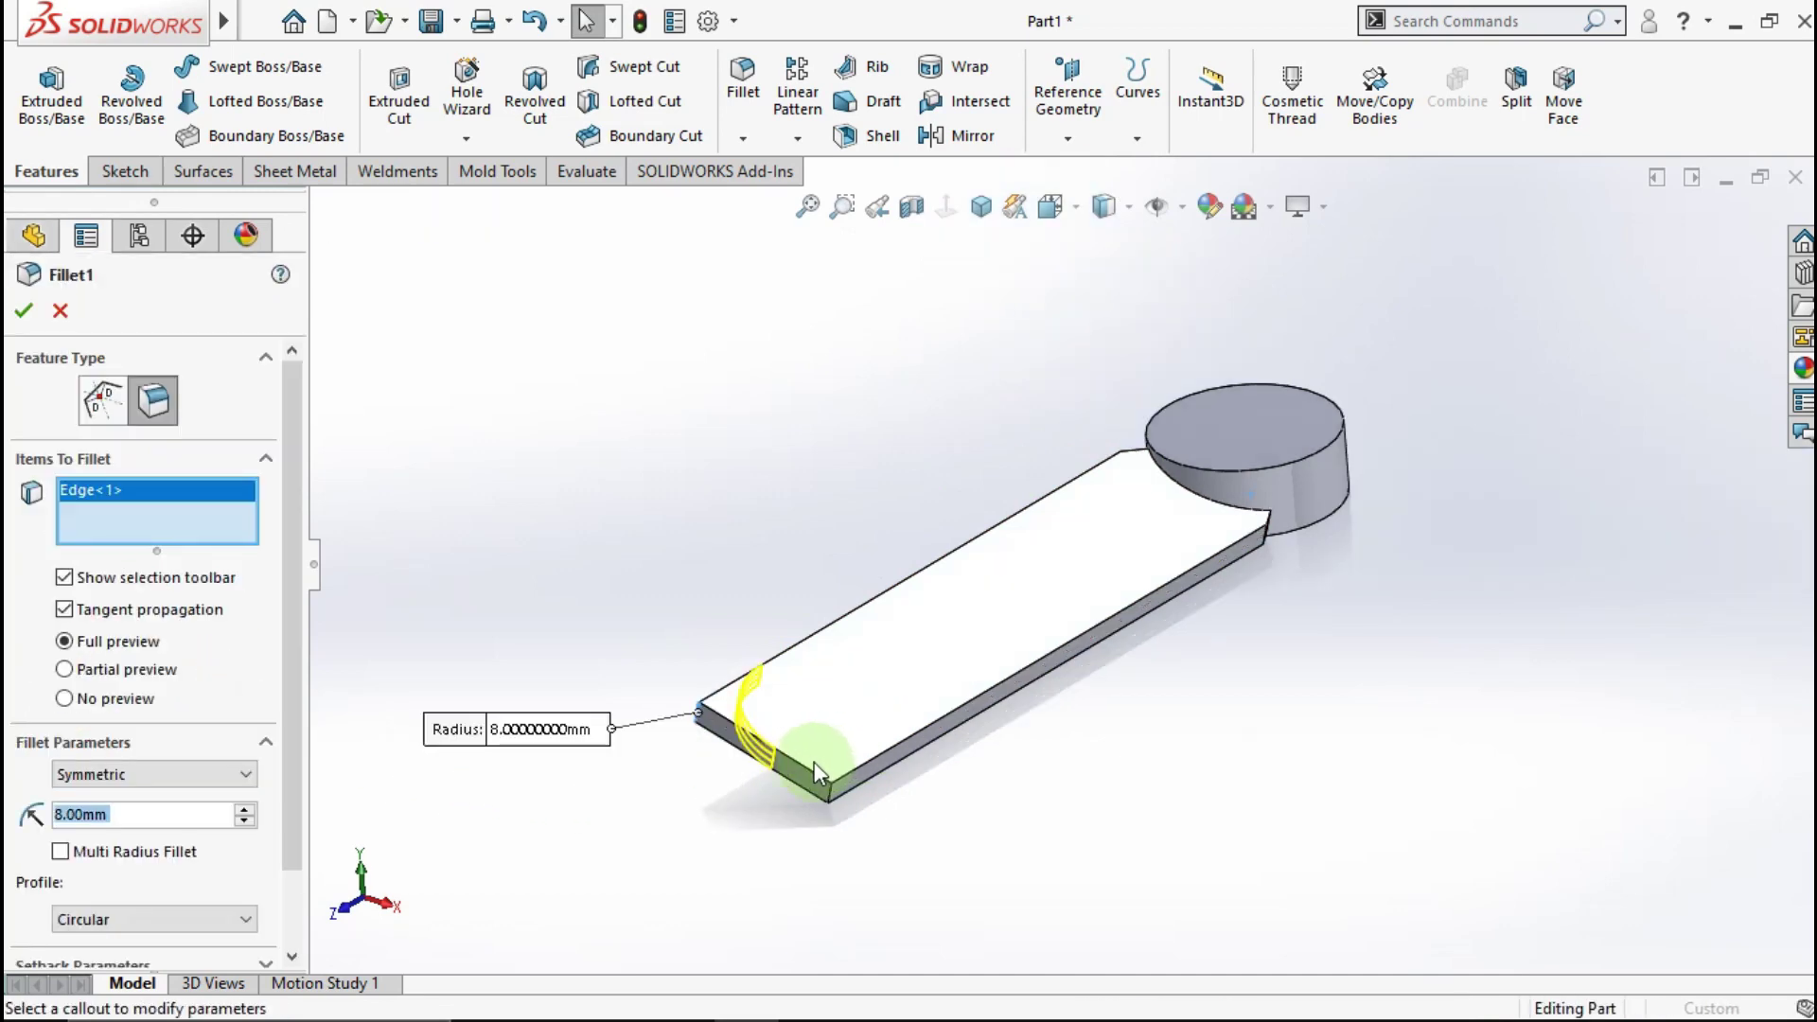
{"action": "scroll", "coordinate": [815, 771], "scroll_direction": "down", "scroll_amount": 2}
{"action": "left_click", "coordinate": [724, 729]}
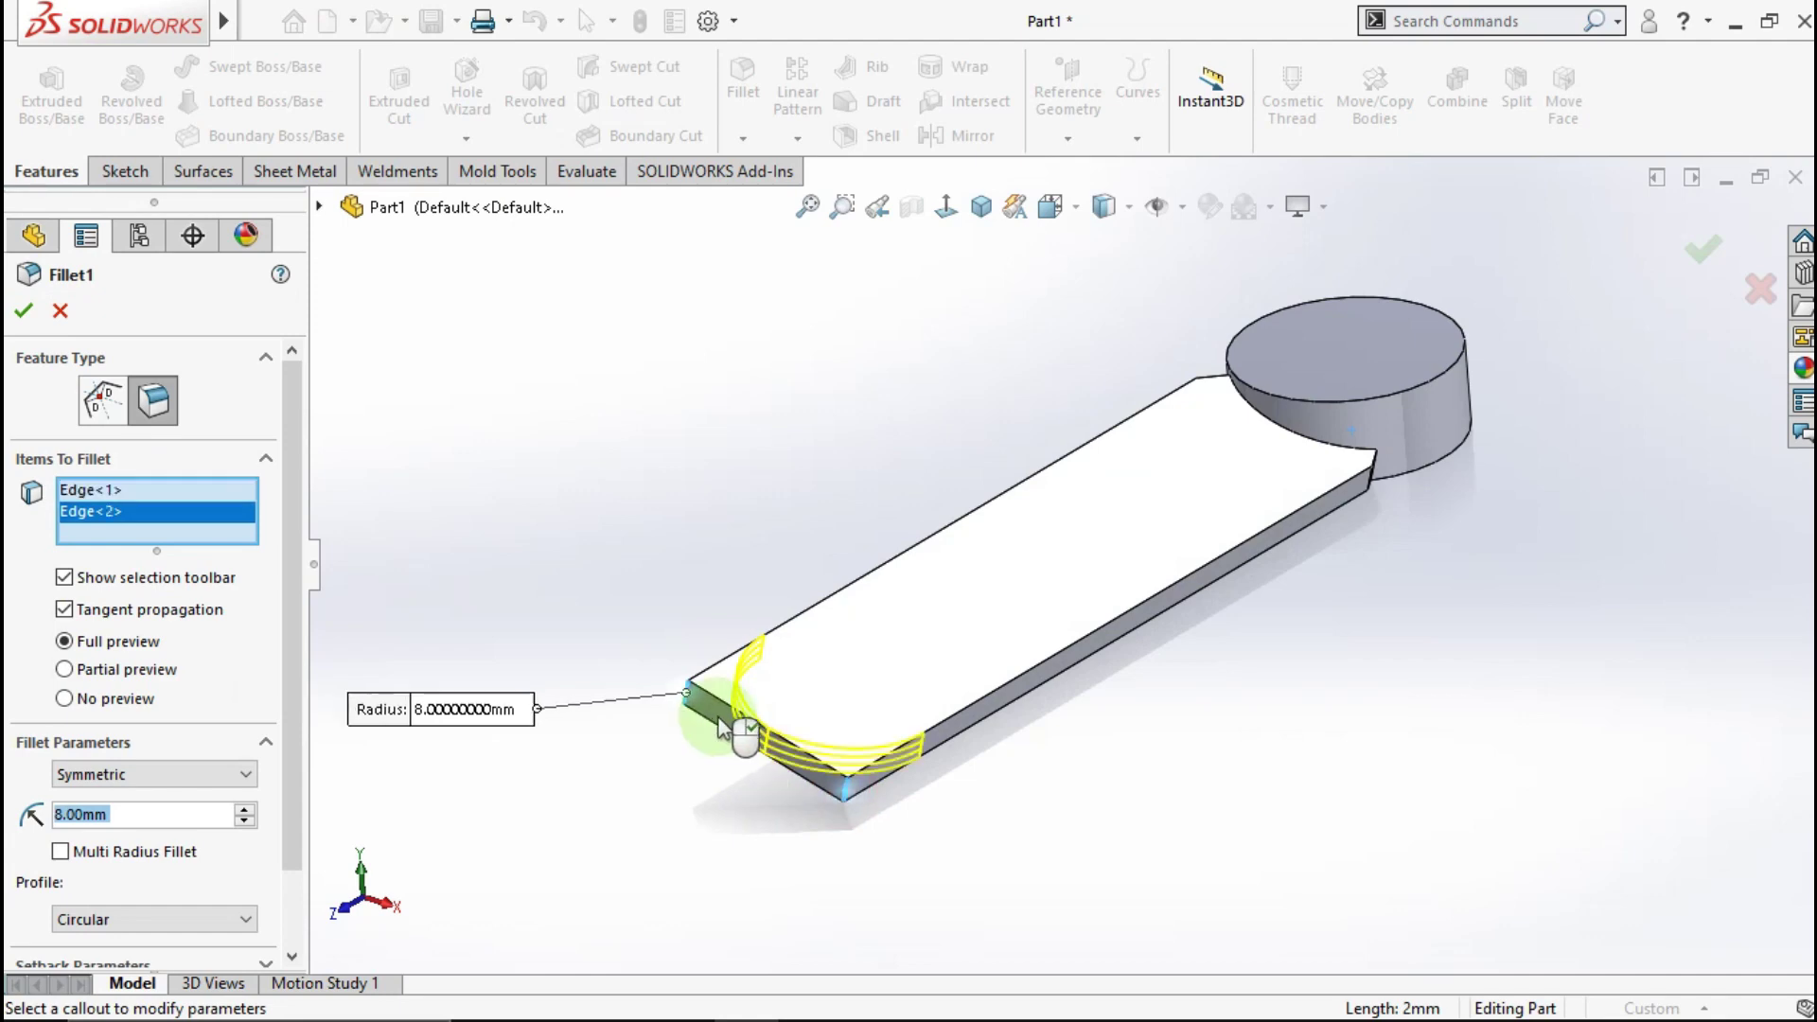
{"action": "left_click", "coordinate": [685, 692]}
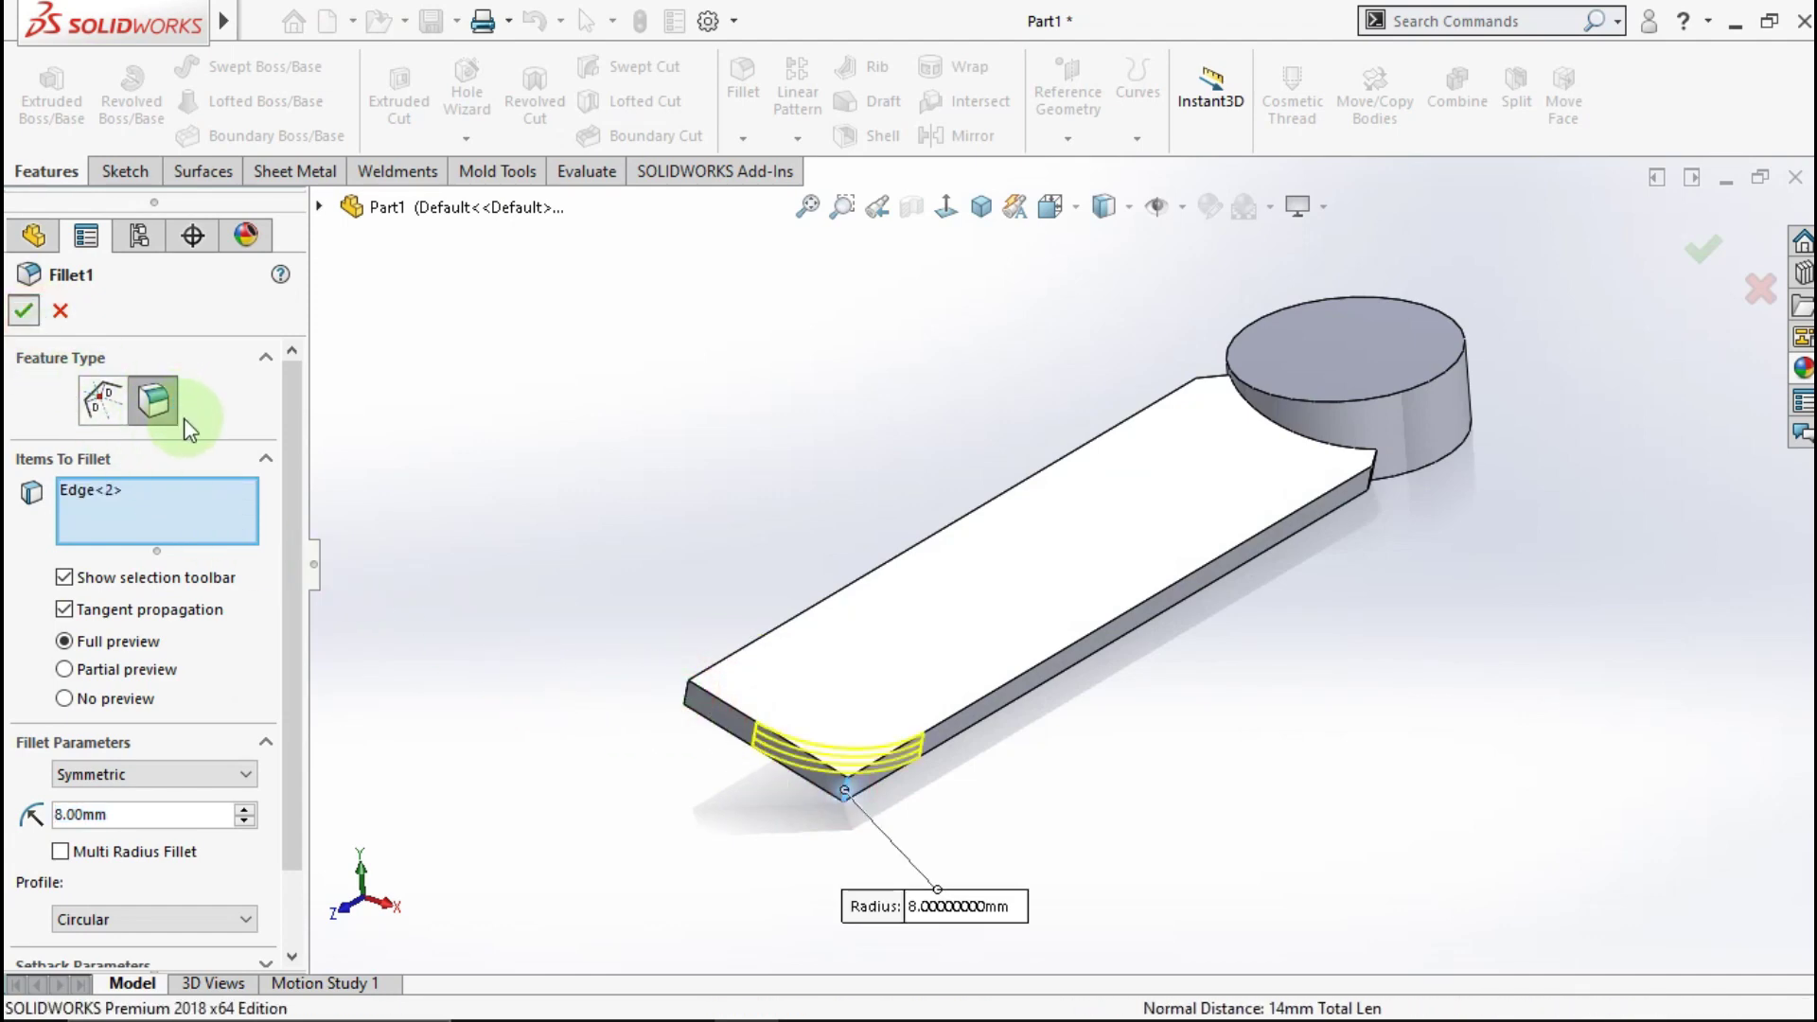
Step: Edit Fillet2 so its 2 mm radius applies to the remaining sharp corner edge at the blade tip
{"action": "left_click", "coordinate": [113, 711]}
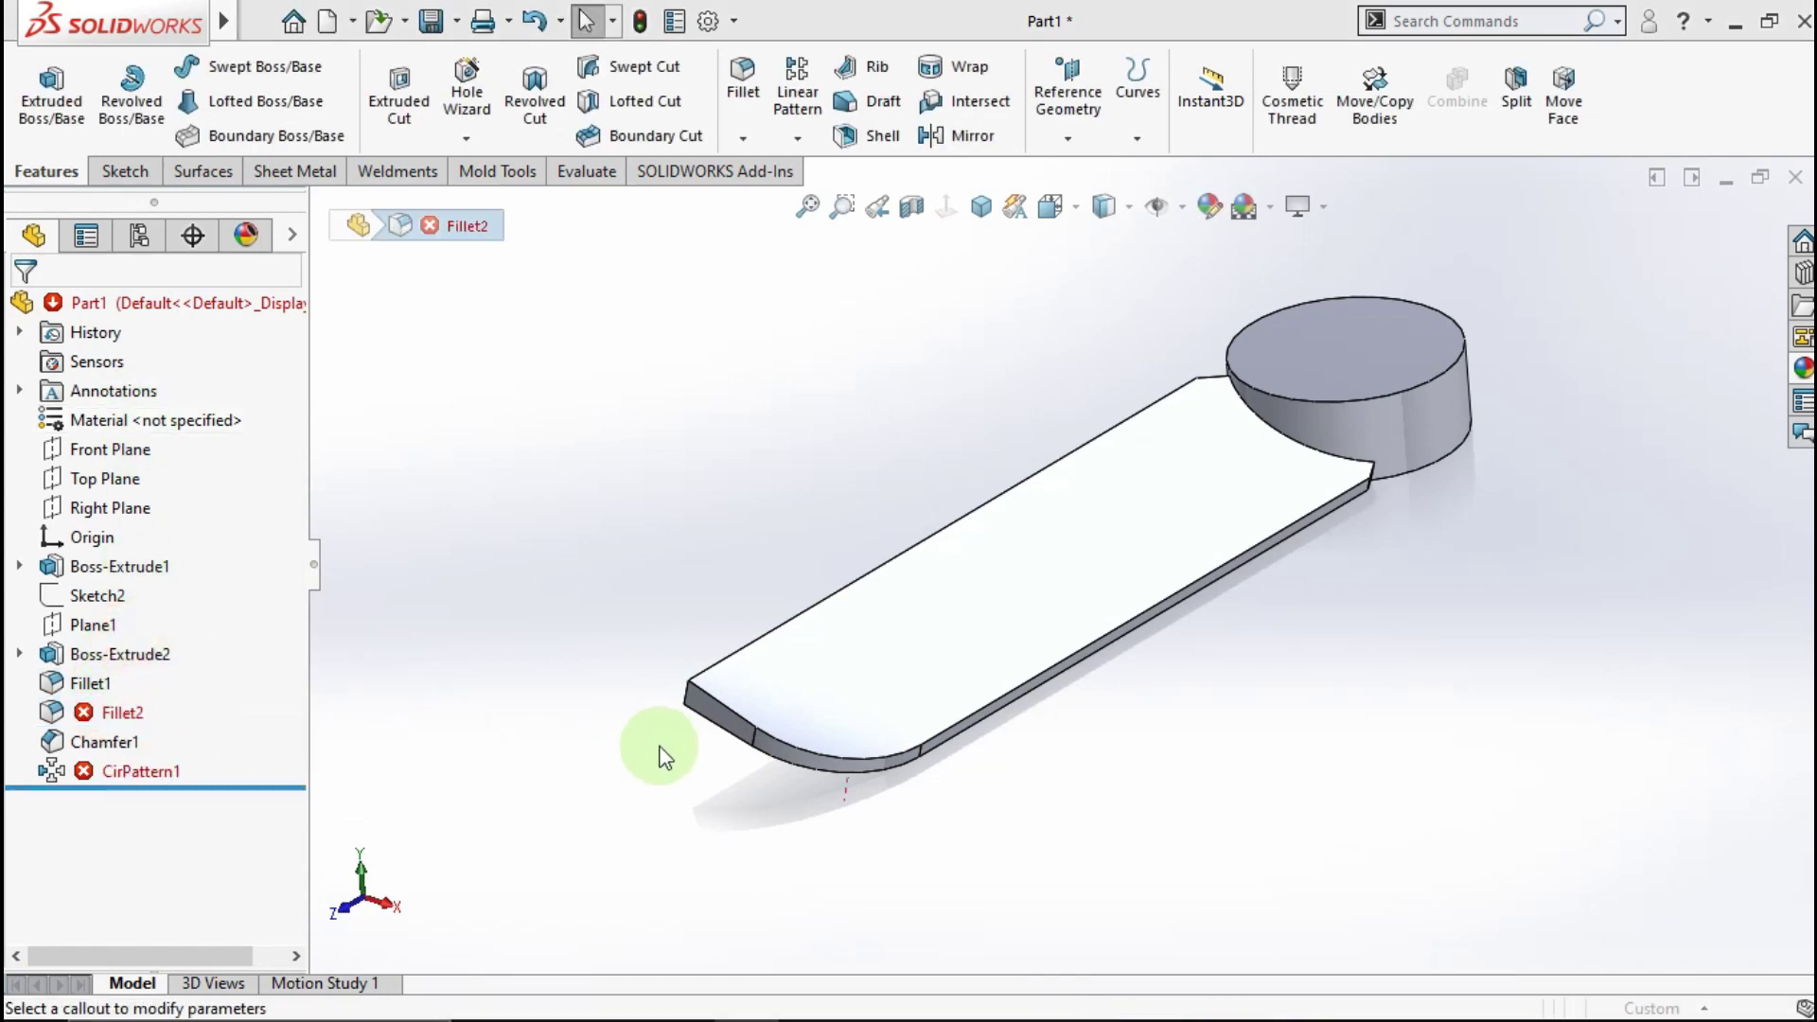
{"action": "left_click", "coordinate": [681, 696]}
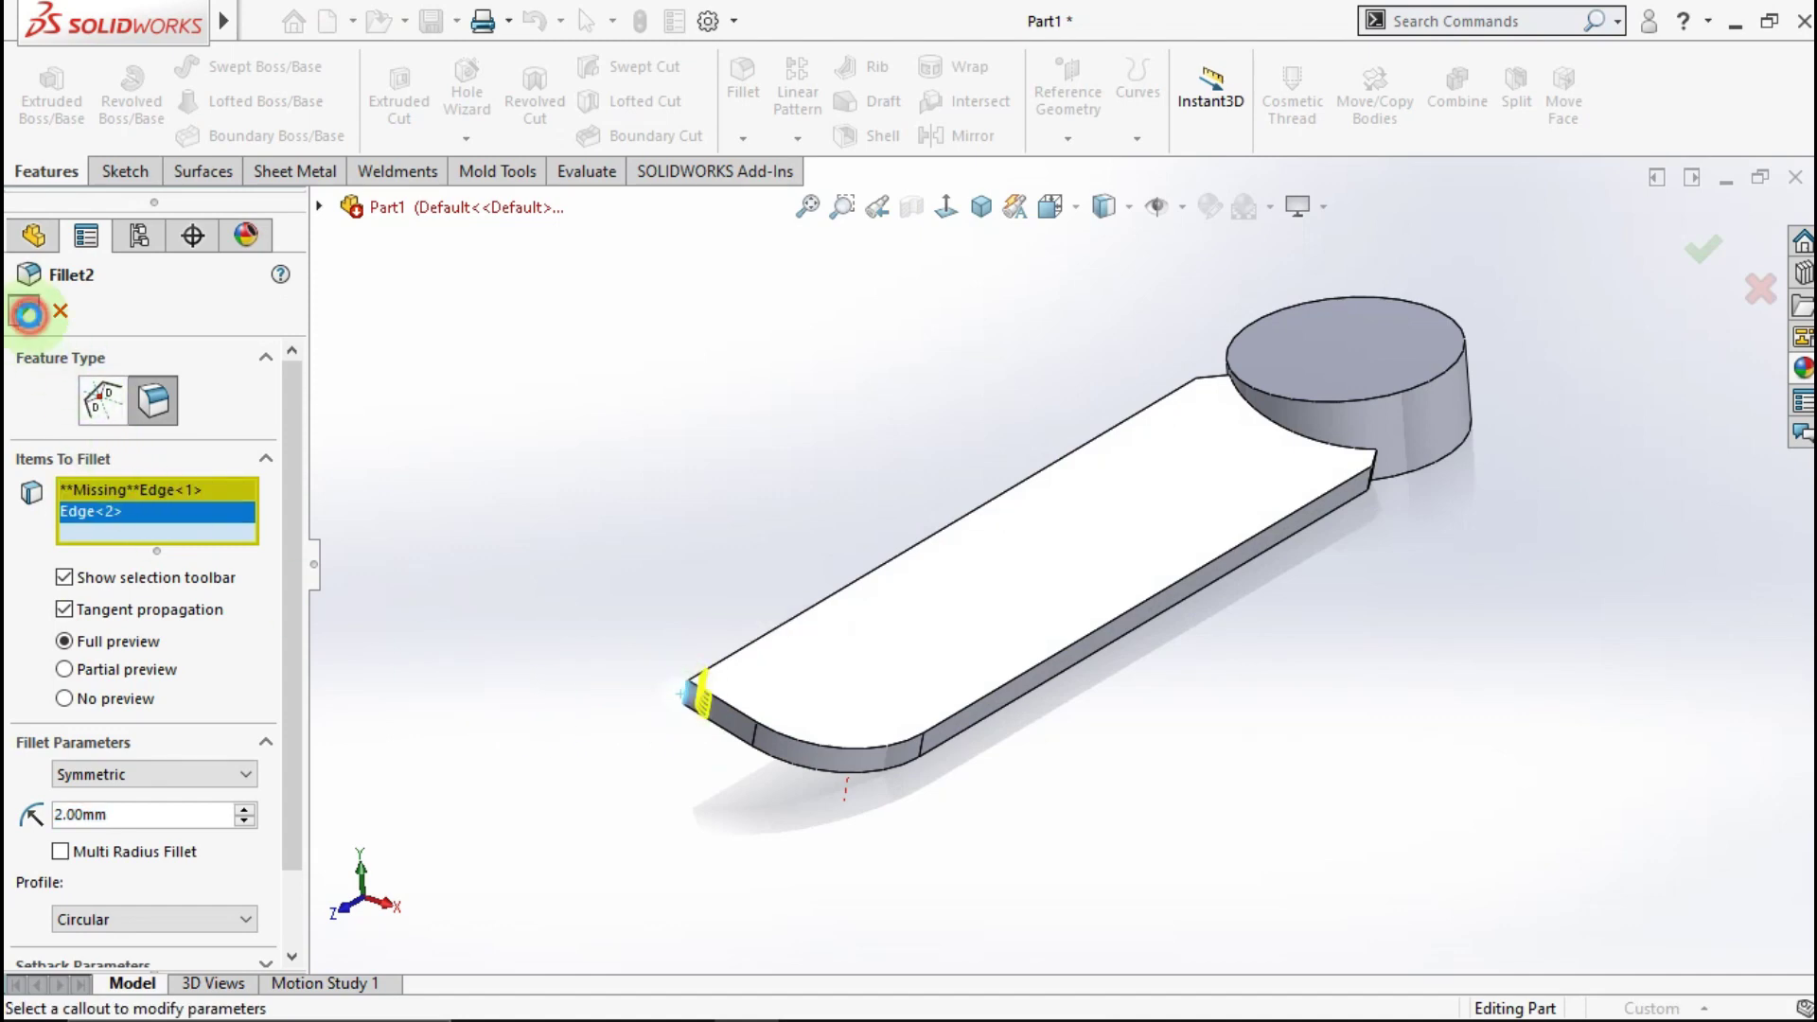
{"action": "left_click", "coordinate": [28, 313]}
{"action": "left_click", "coordinate": [951, 549]}
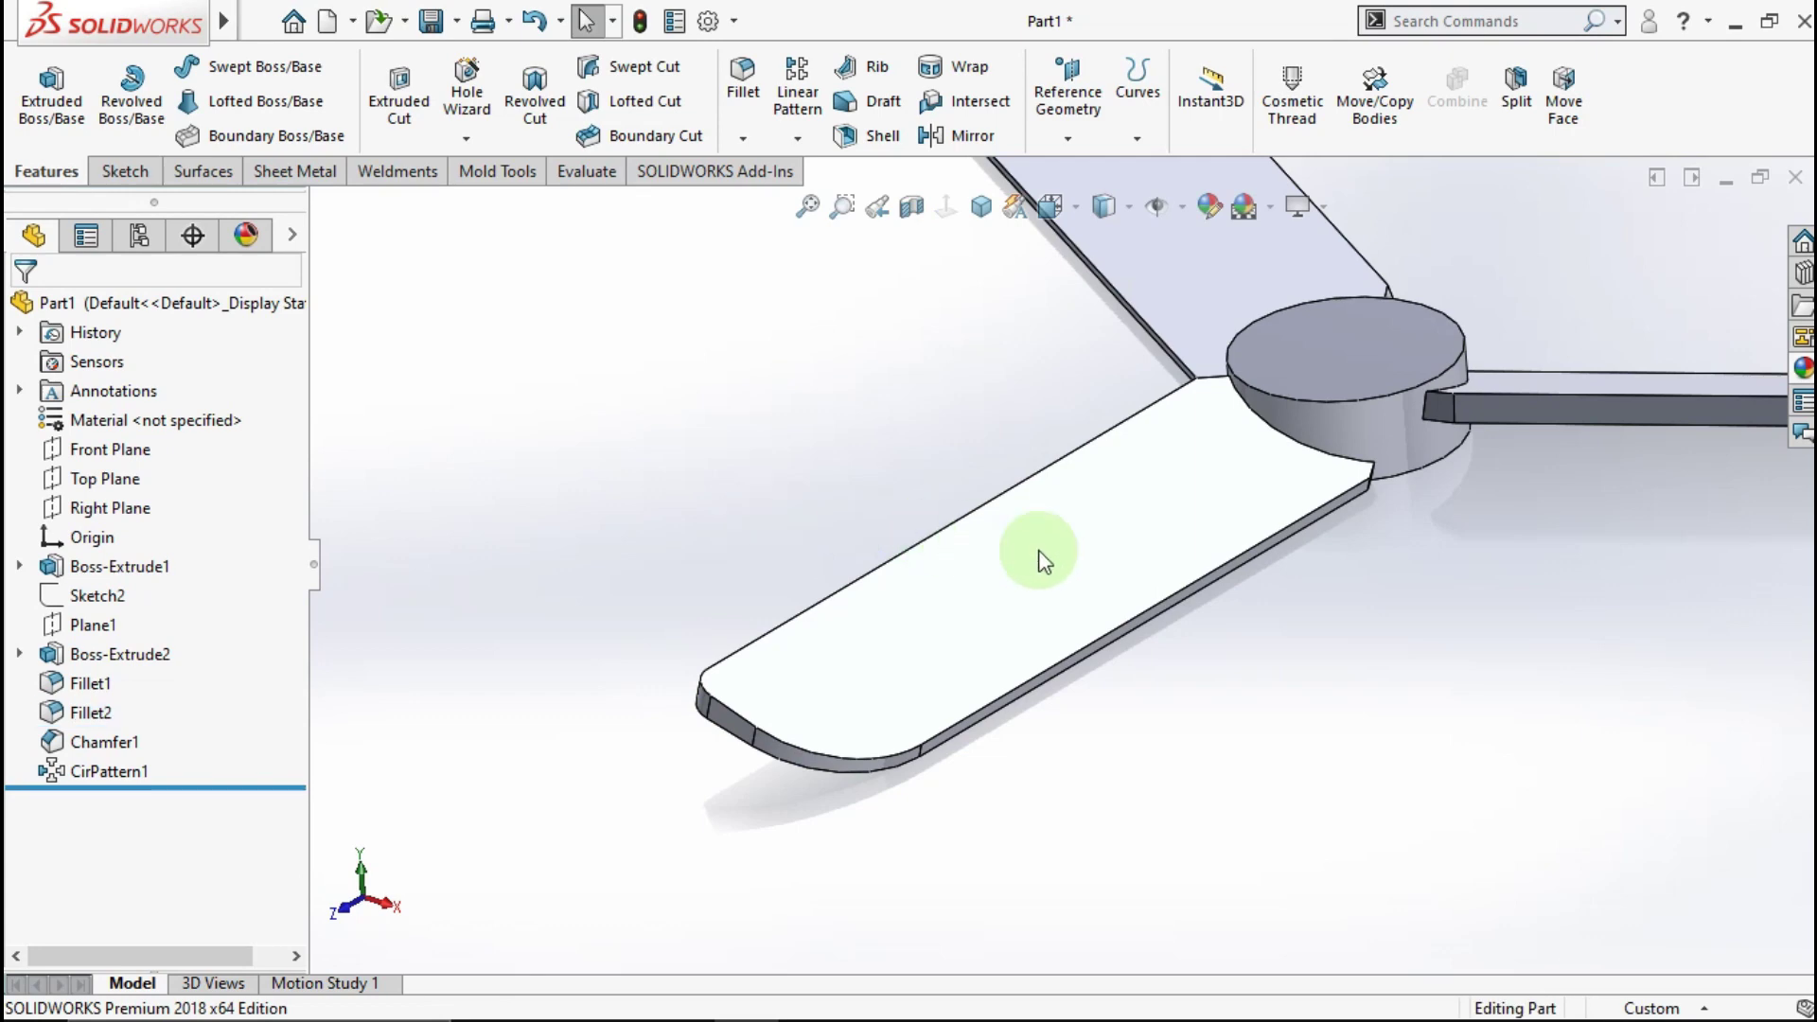
Step: Start a Hole Wizard hole in isometric view with JIS drill size Ø5.5 and the Through All end condition
{"action": "scroll", "coordinate": [1168, 547], "scroll_direction": "up", "scroll_amount": 3}
{"action": "middle_click_drag", "start_coordinate": [1167, 547], "coordinate": [1013, 256]}
{"action": "left_click", "coordinate": [982, 206]}
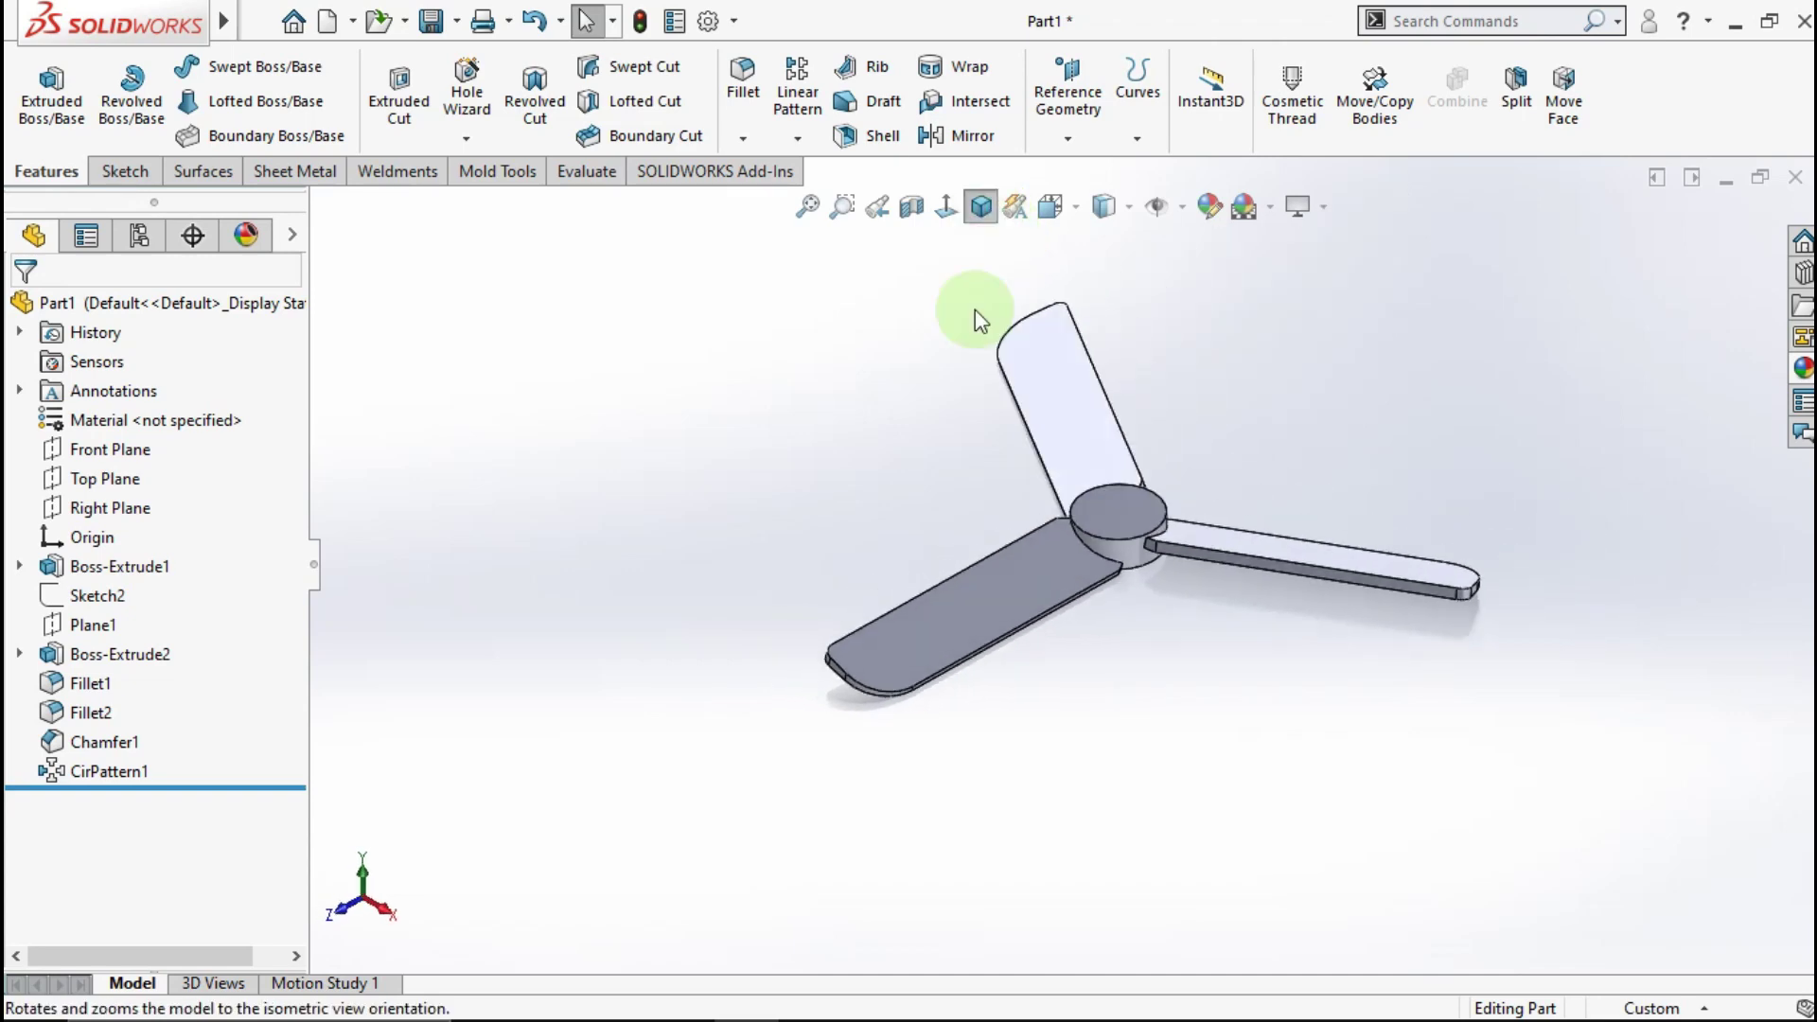
{"action": "middle_click_drag", "start_coordinate": [1240, 525], "coordinate": [1272, 547]}
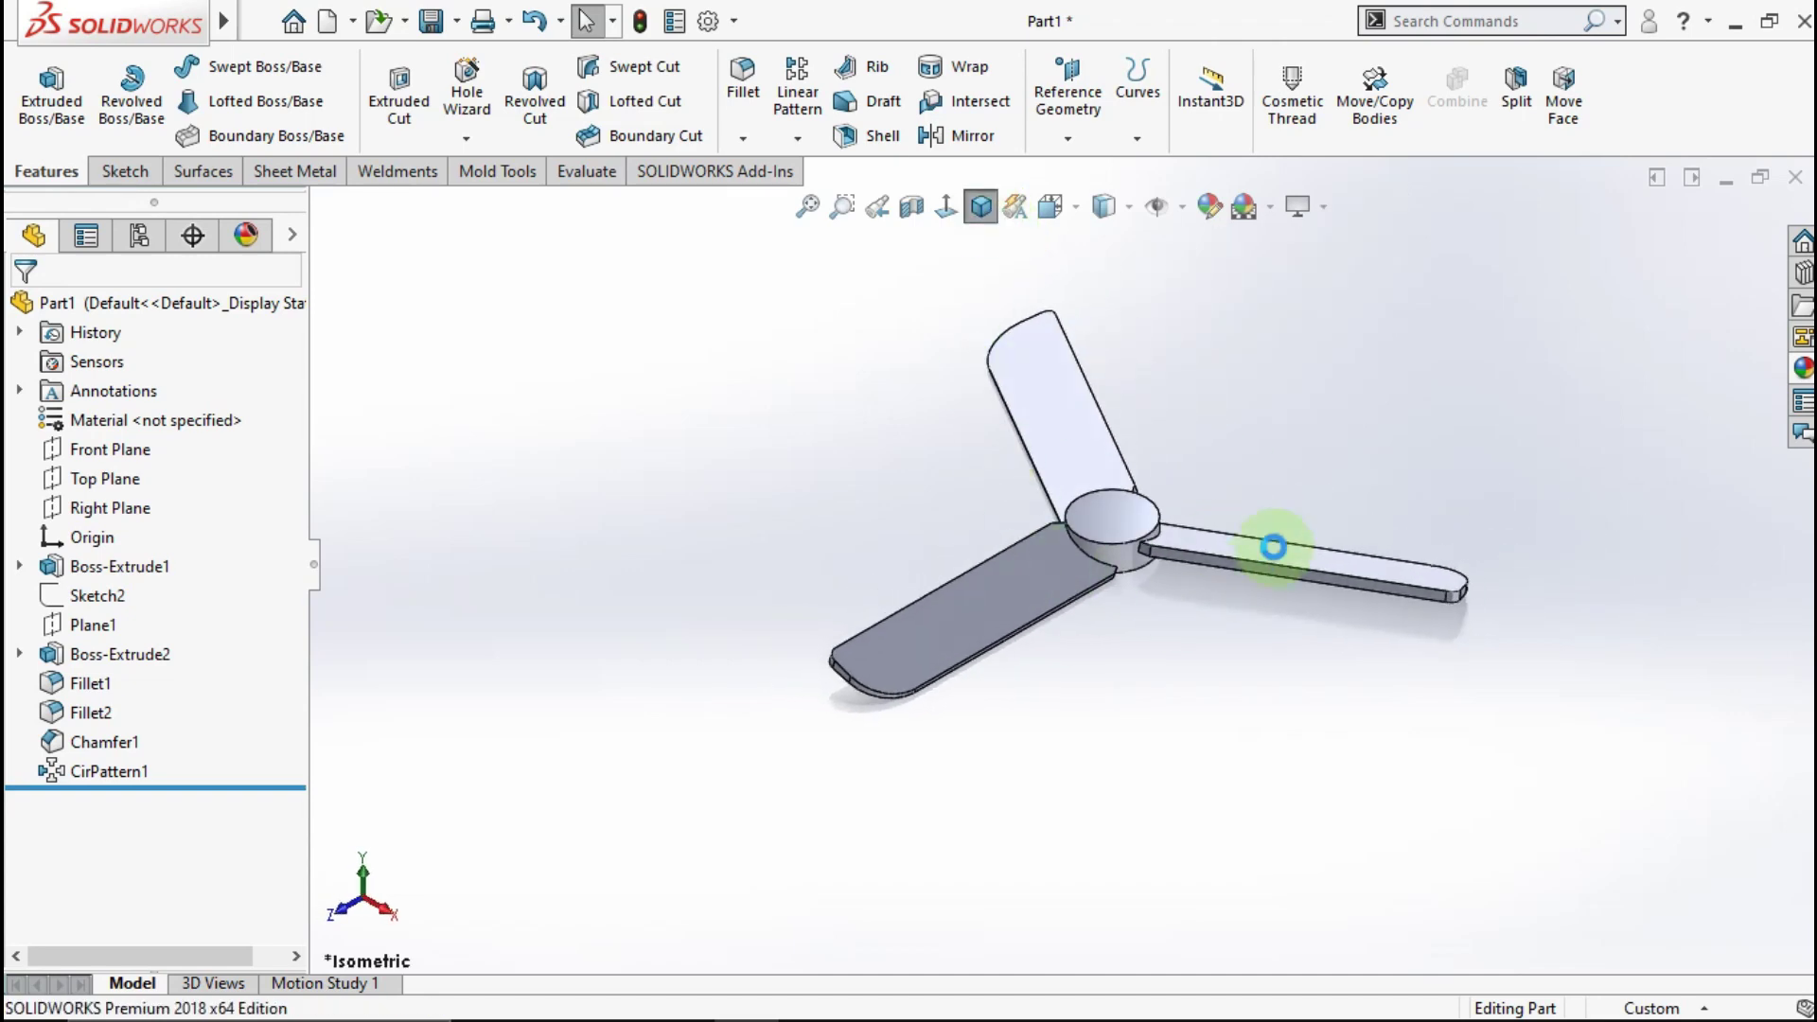
{"action": "left_click", "coordinate": [475, 98]}
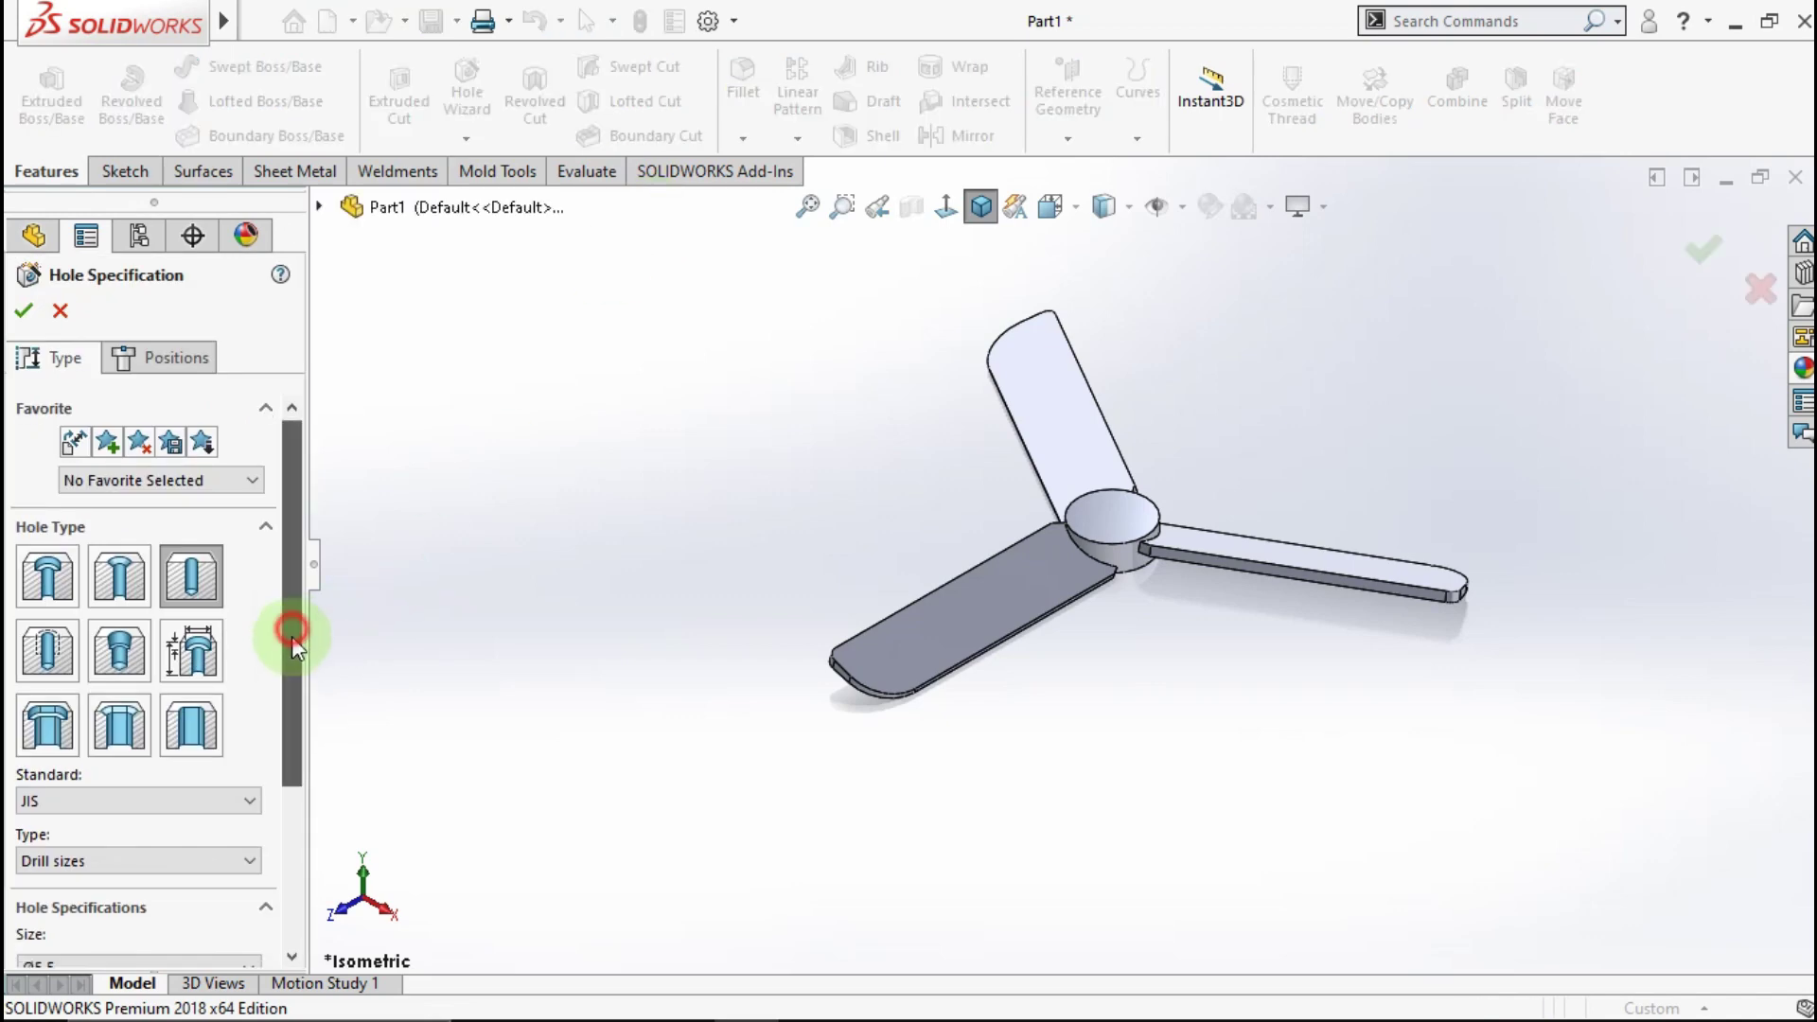
{"action": "left_click_drag", "start_coordinate": [291, 636], "coordinate": [281, 711]}
{"action": "left_click_drag", "start_coordinate": [286, 785], "coordinate": [274, 875]}
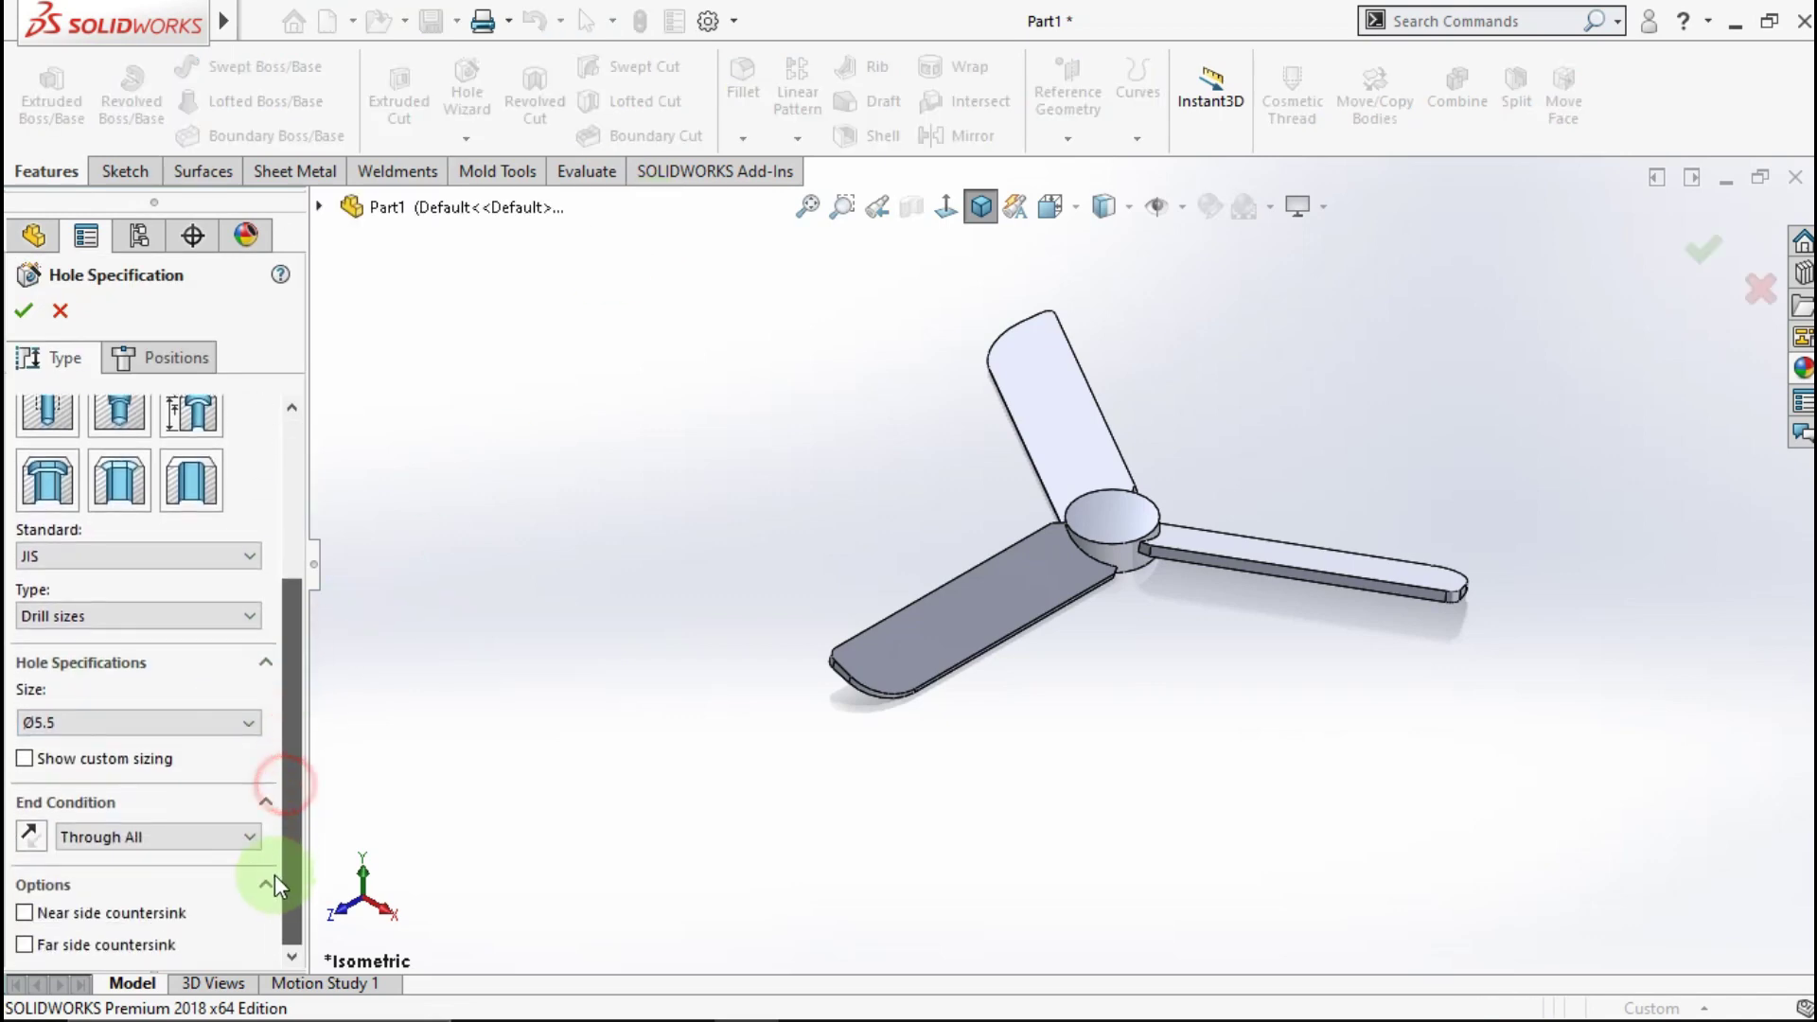
{"action": "left_click_drag", "start_coordinate": [289, 775], "coordinate": [320, 607]}
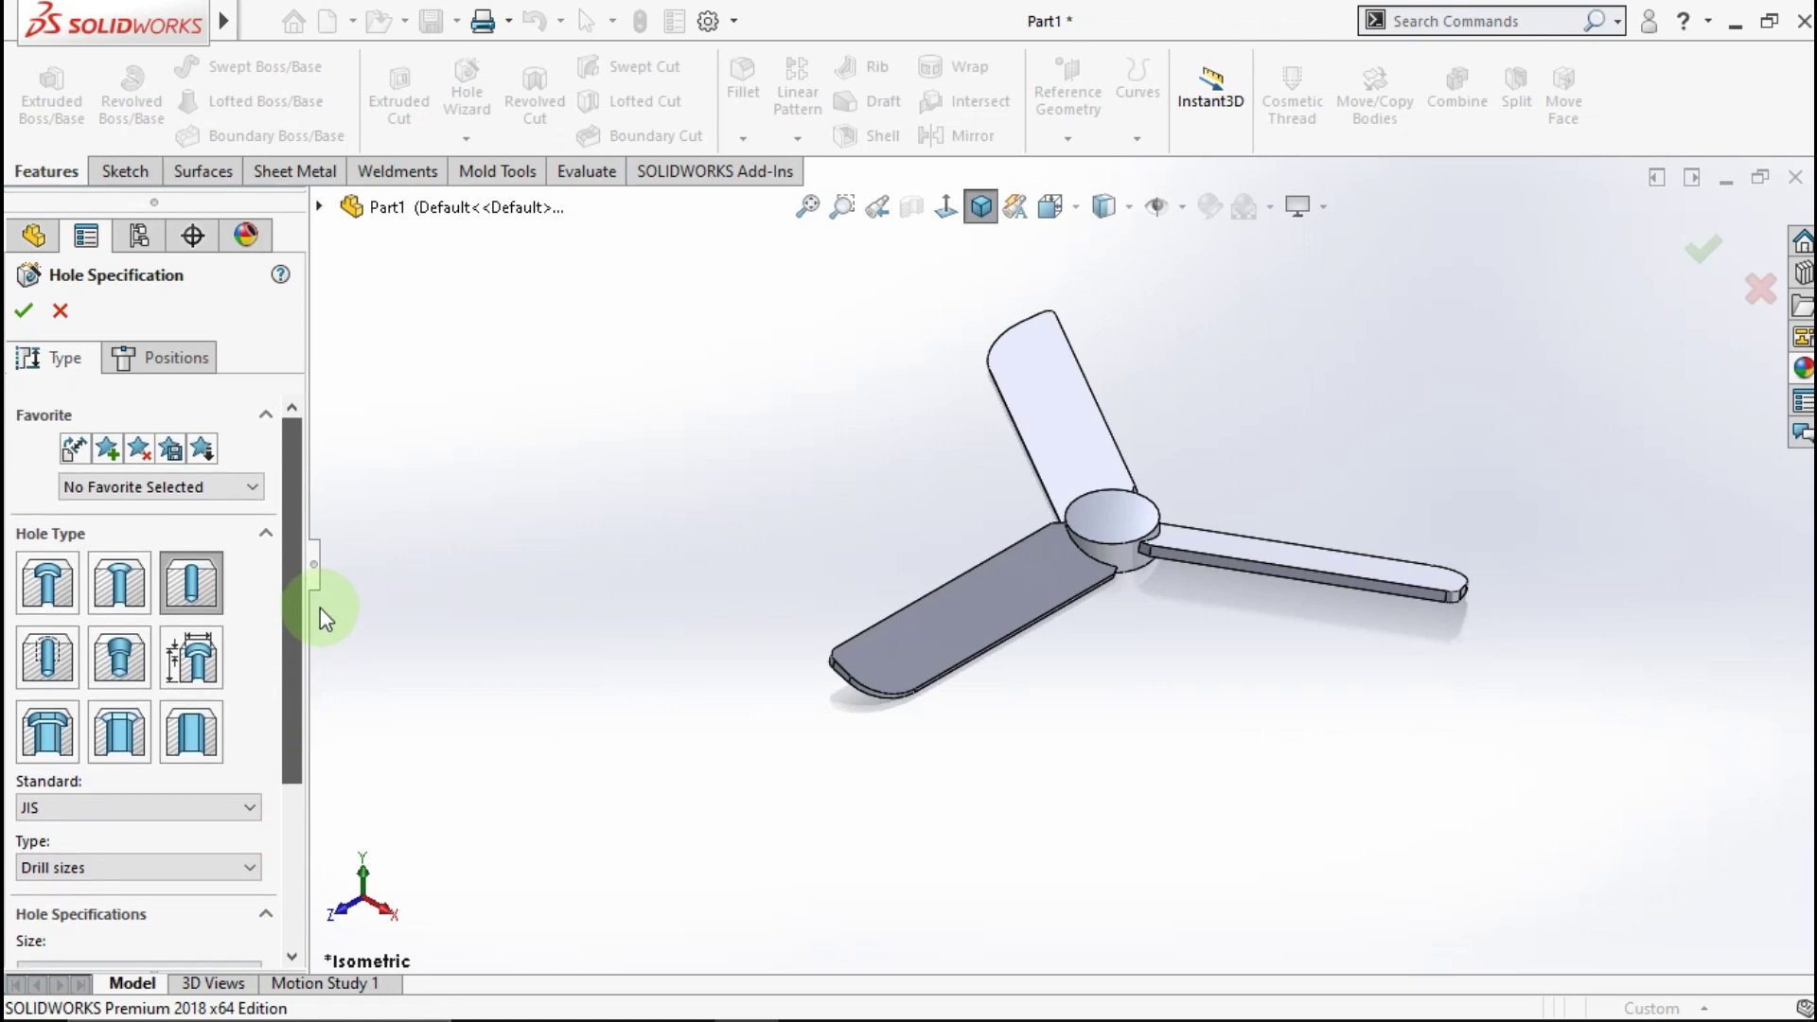
Step: Place the hole at the centre of the hub's top face, create it, and return to the isometric view
{"action": "left_click", "coordinate": [203, 358]}
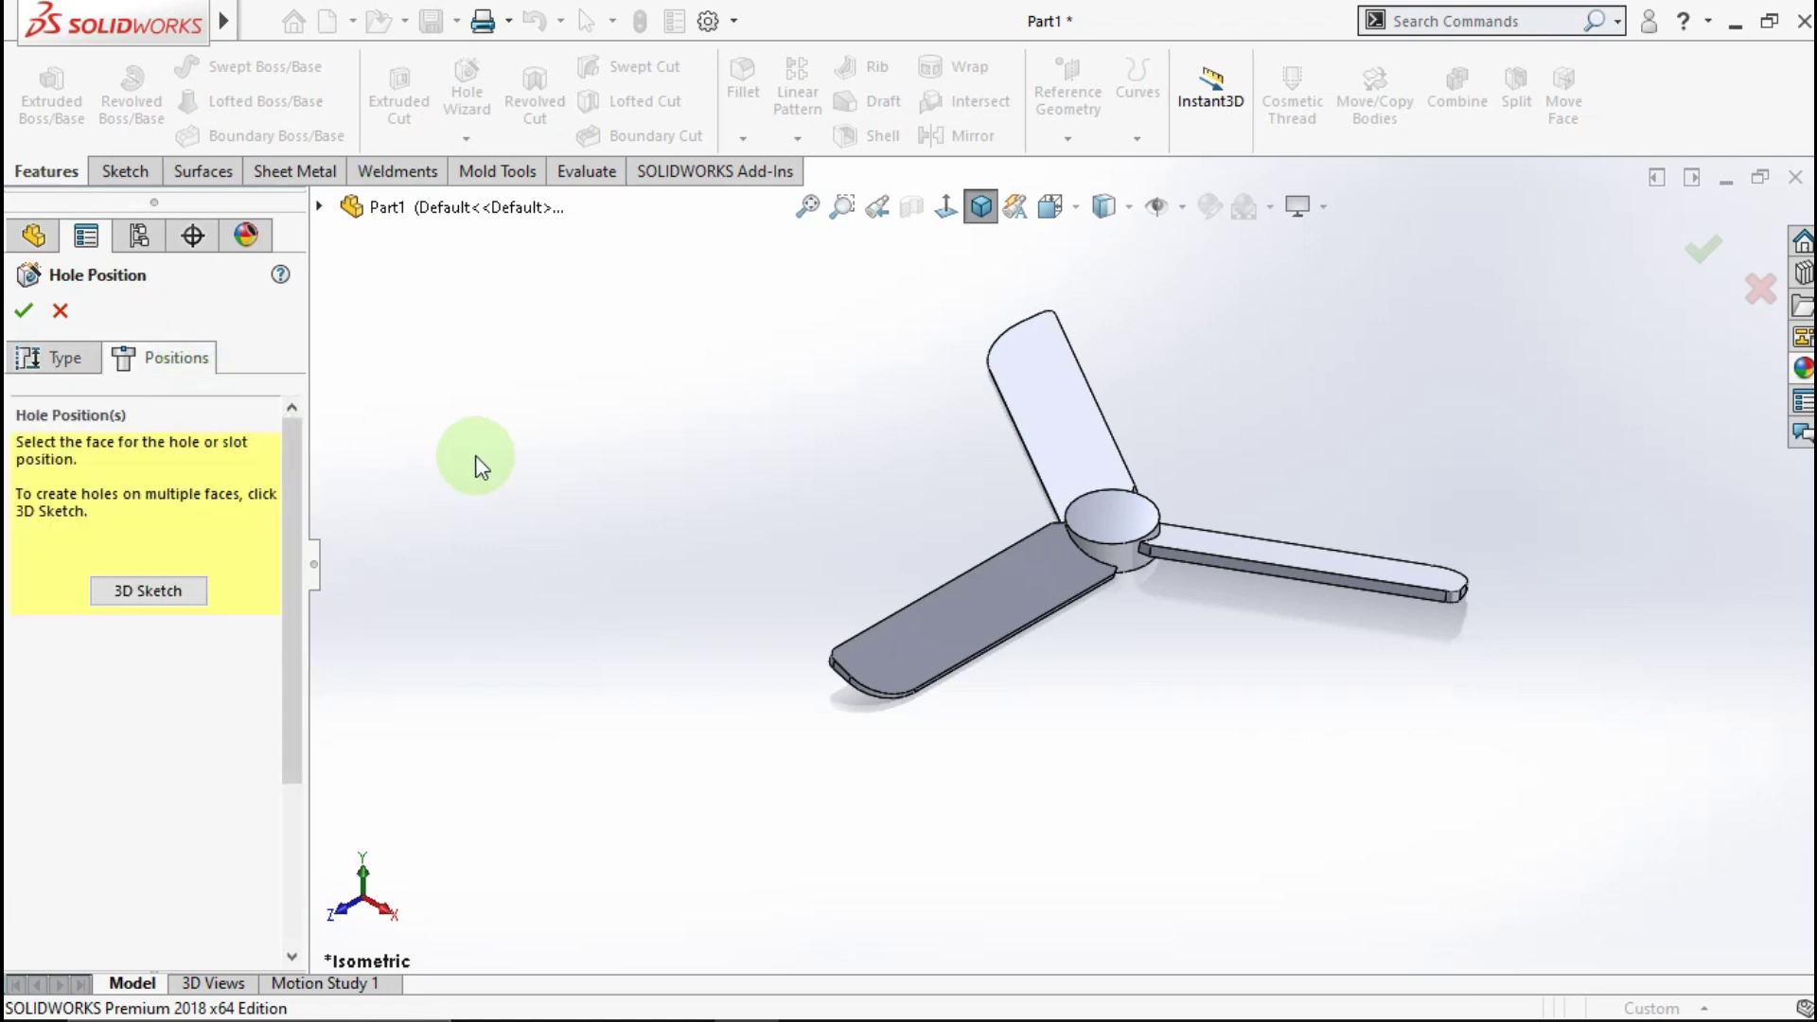
{"action": "left_click", "coordinate": [1126, 518]}
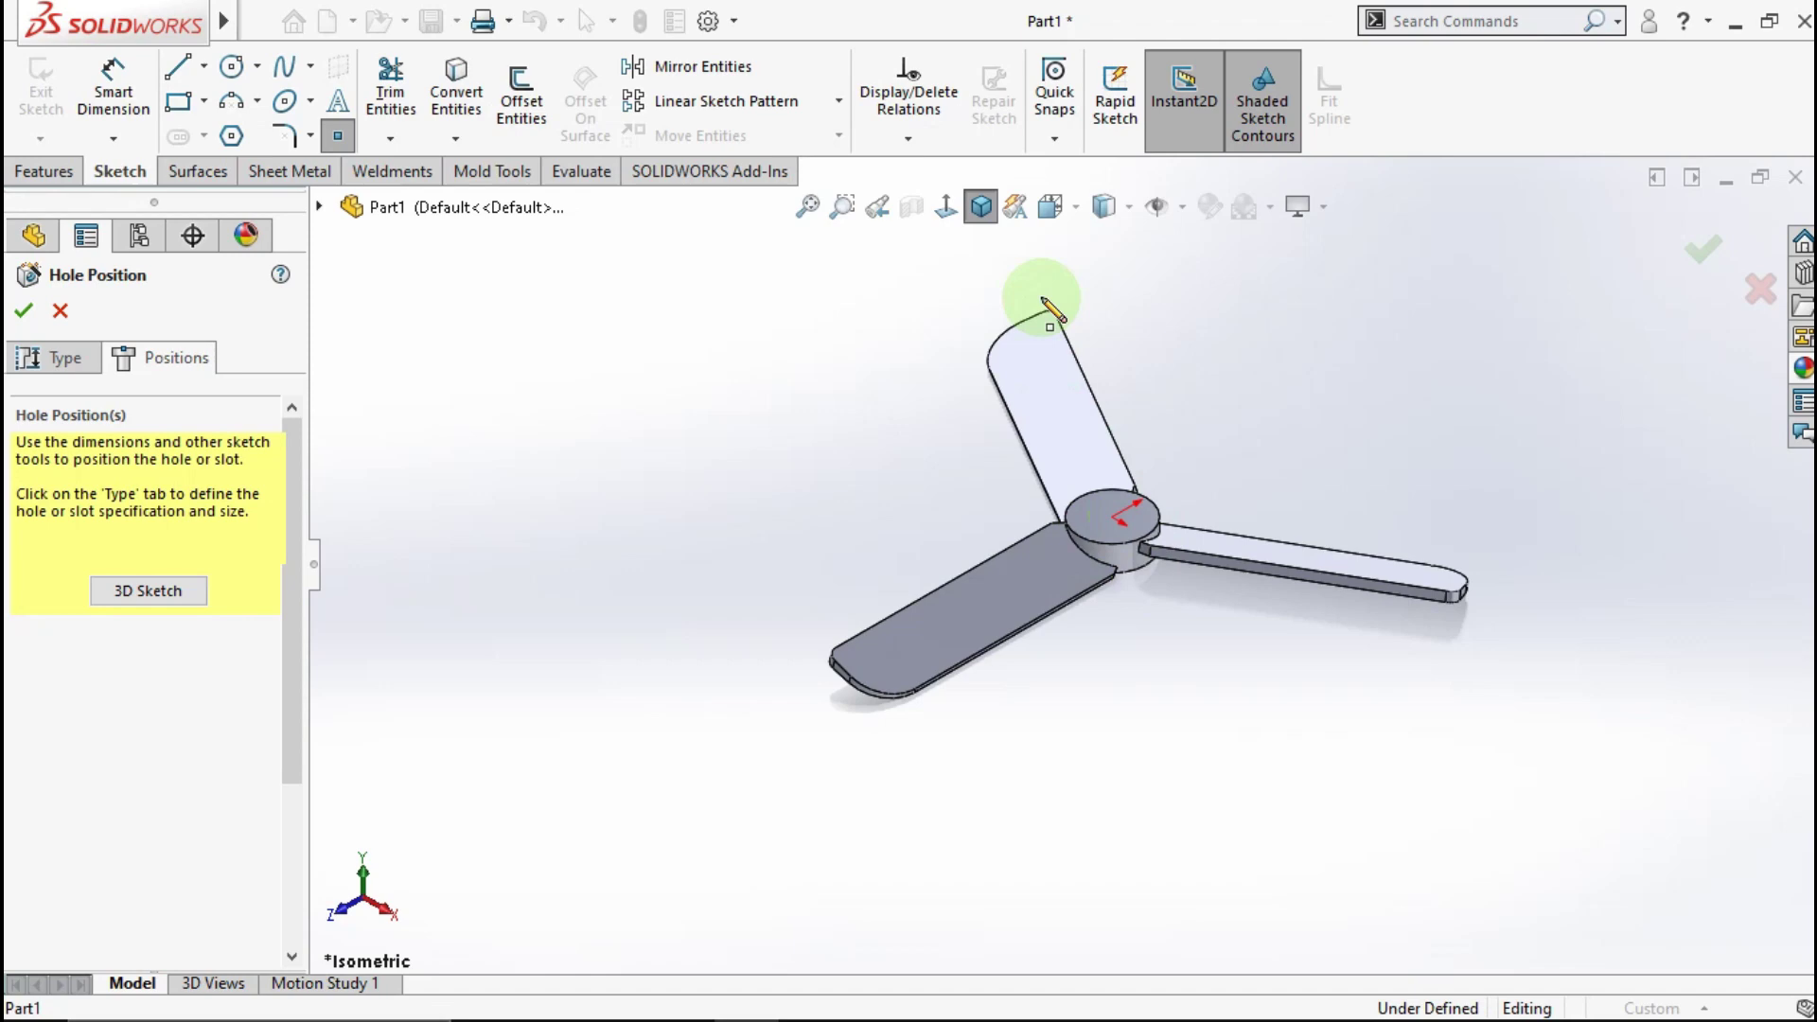
{"action": "left_click", "coordinate": [946, 208]}
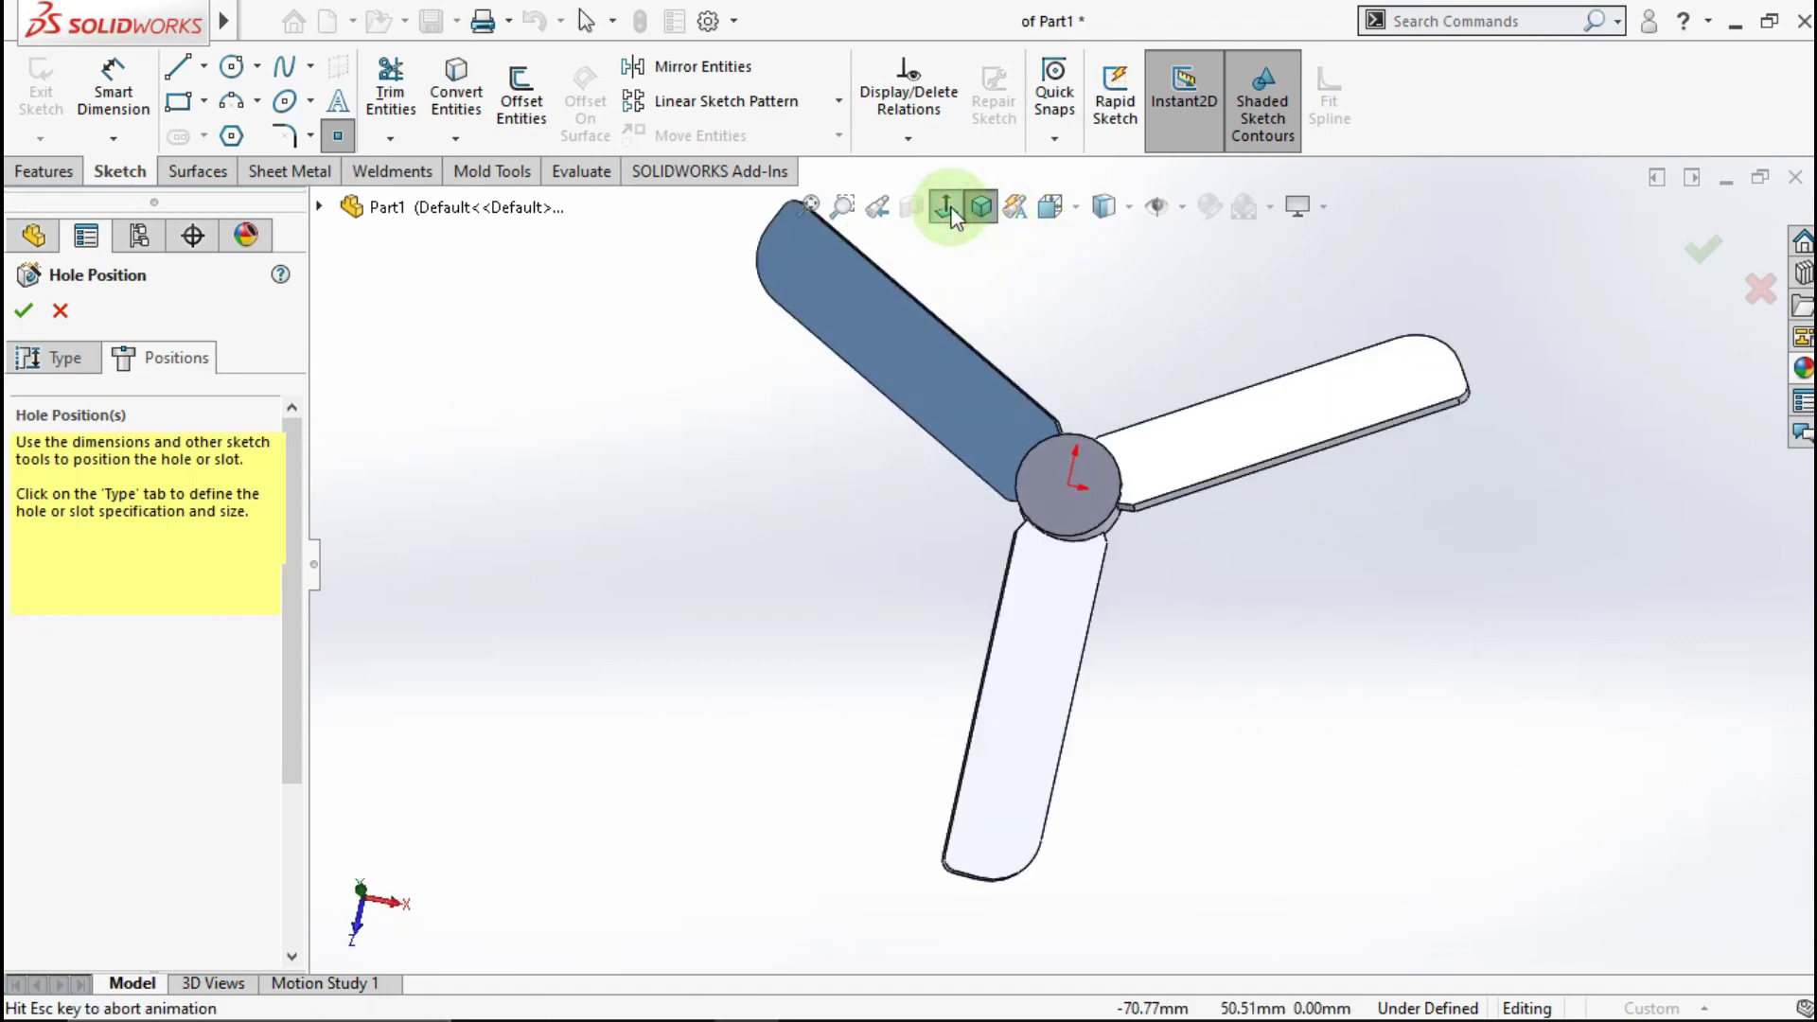
{"action": "left_click", "coordinate": [1055, 475]}
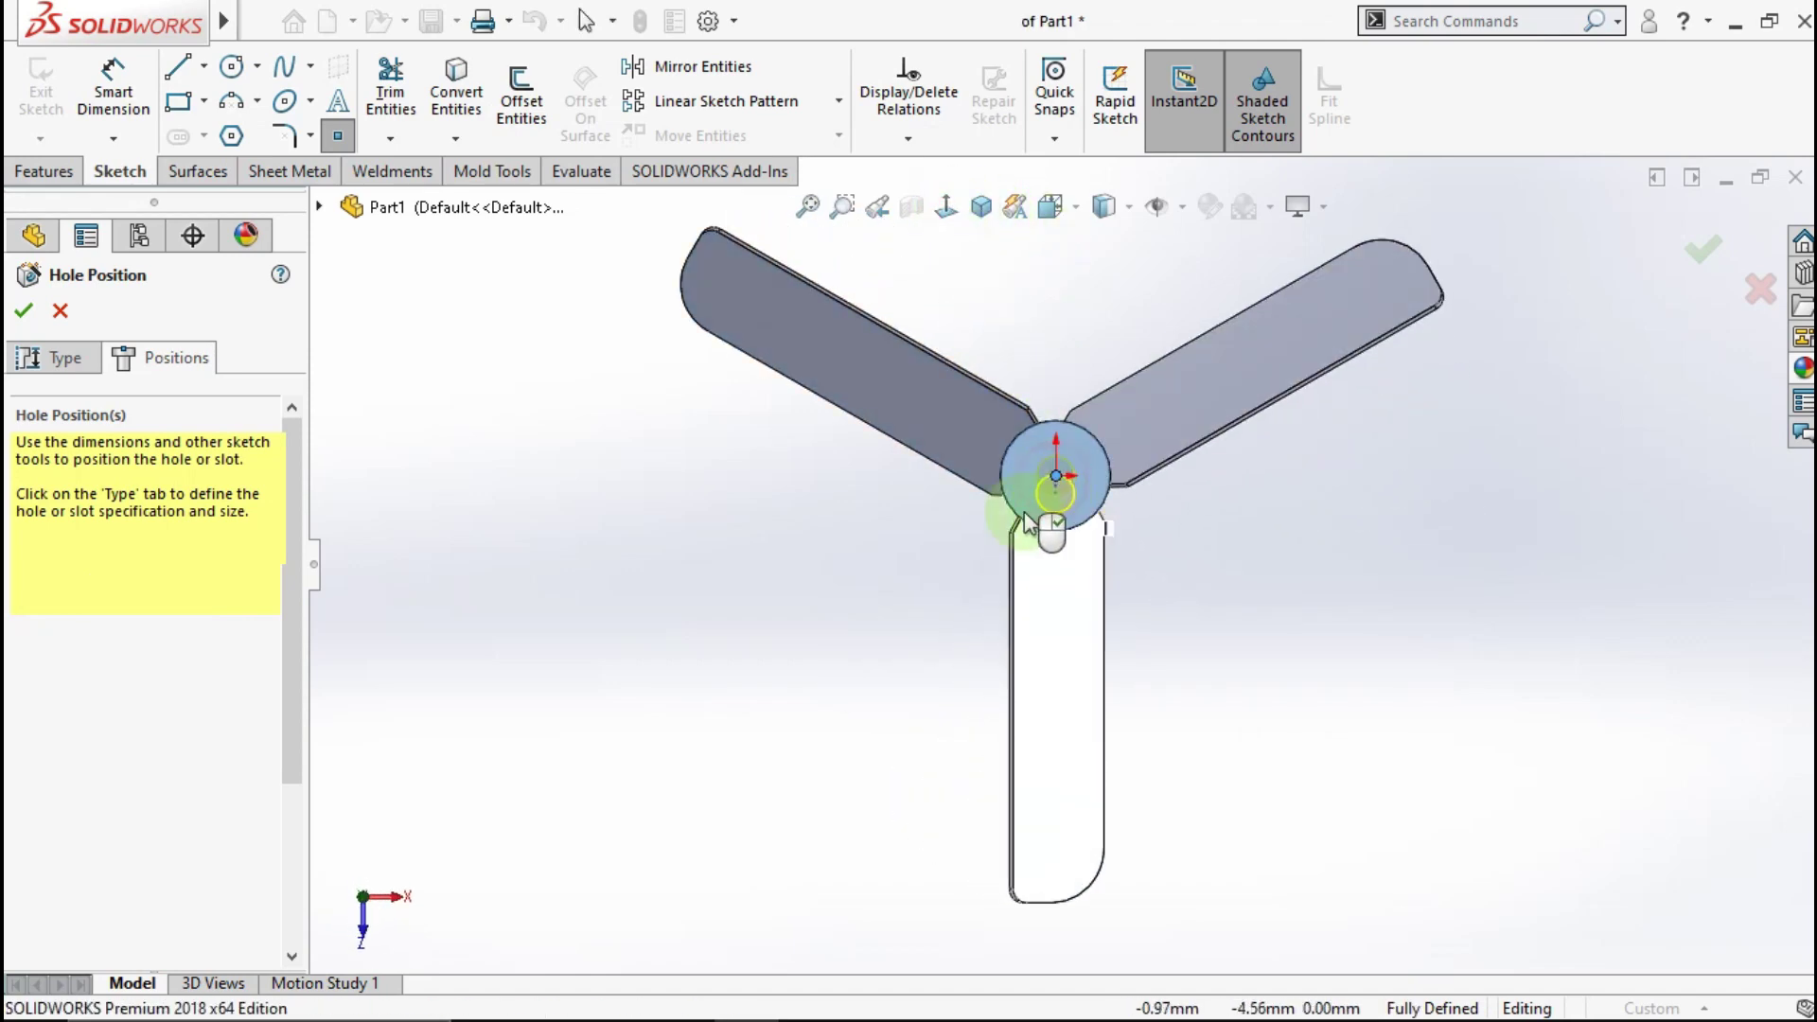
{"action": "left_click", "coordinate": [1697, 254]}
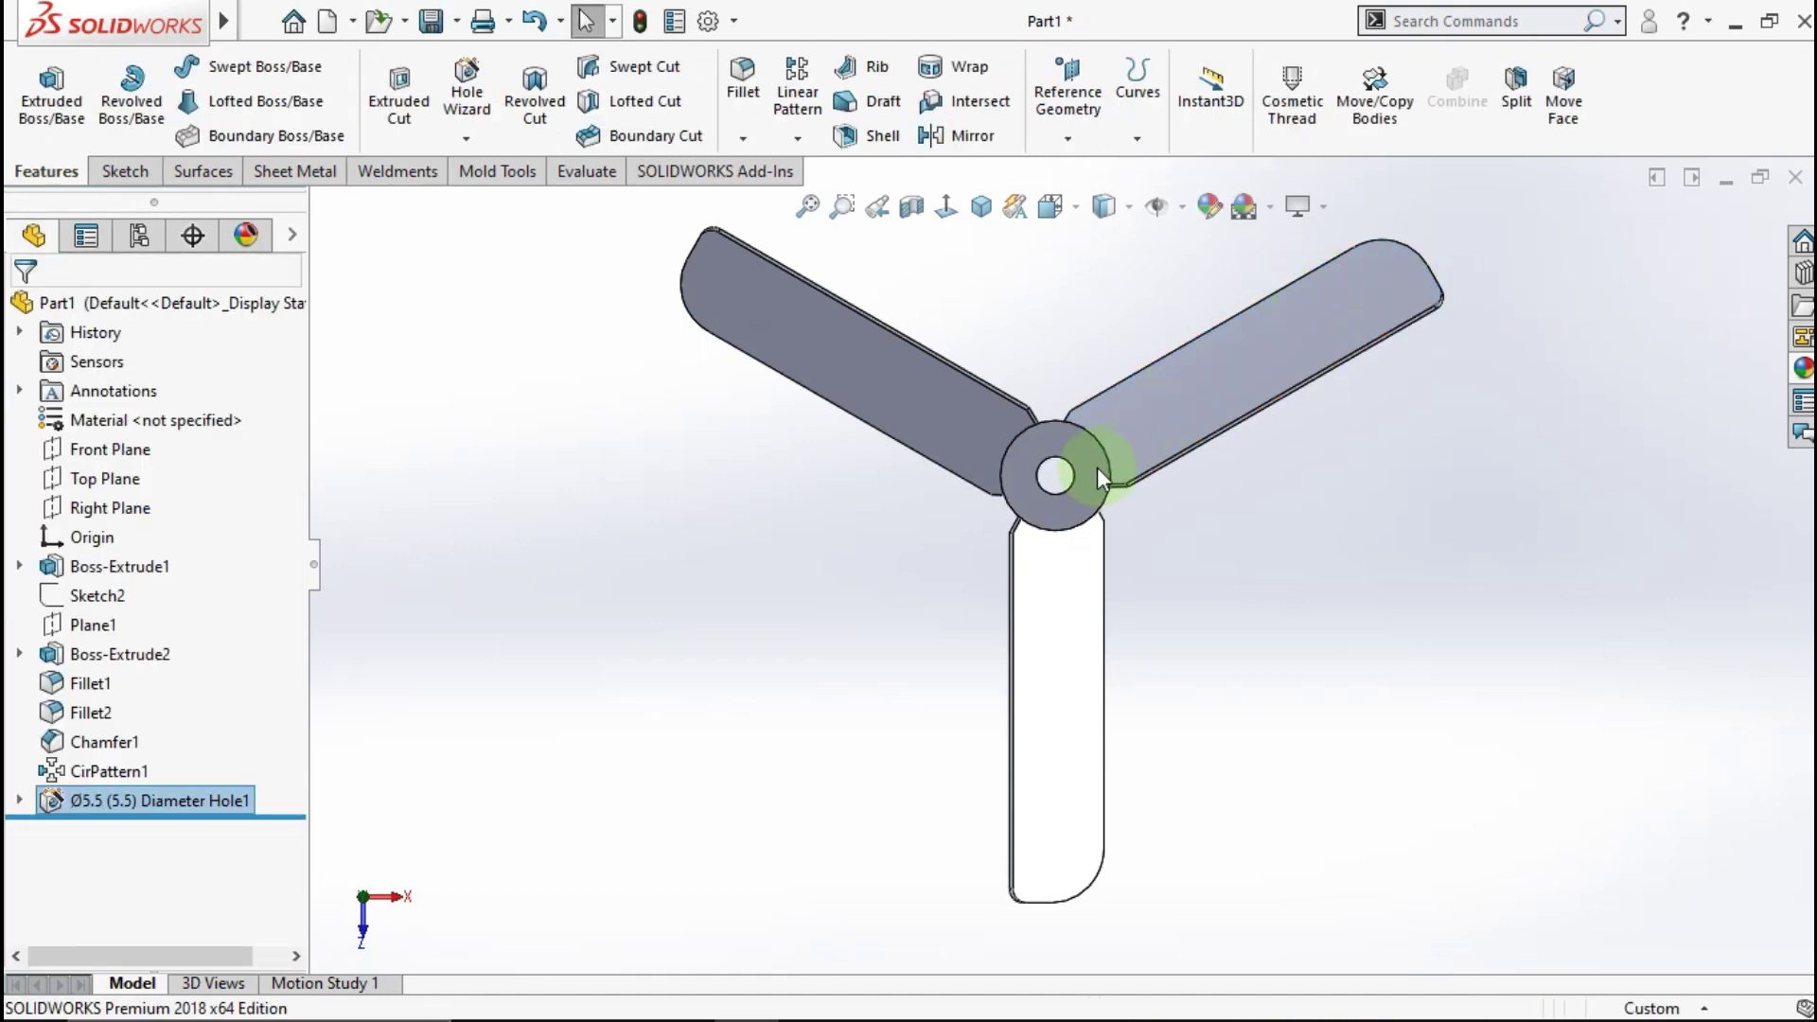
{"action": "scroll", "coordinate": [1099, 470], "scroll_direction": "down", "scroll_amount": 2}
{"action": "middle_click_drag", "start_coordinate": [1026, 486], "coordinate": [956, 315]}
{"action": "left_click", "coordinate": [1020, 489]}
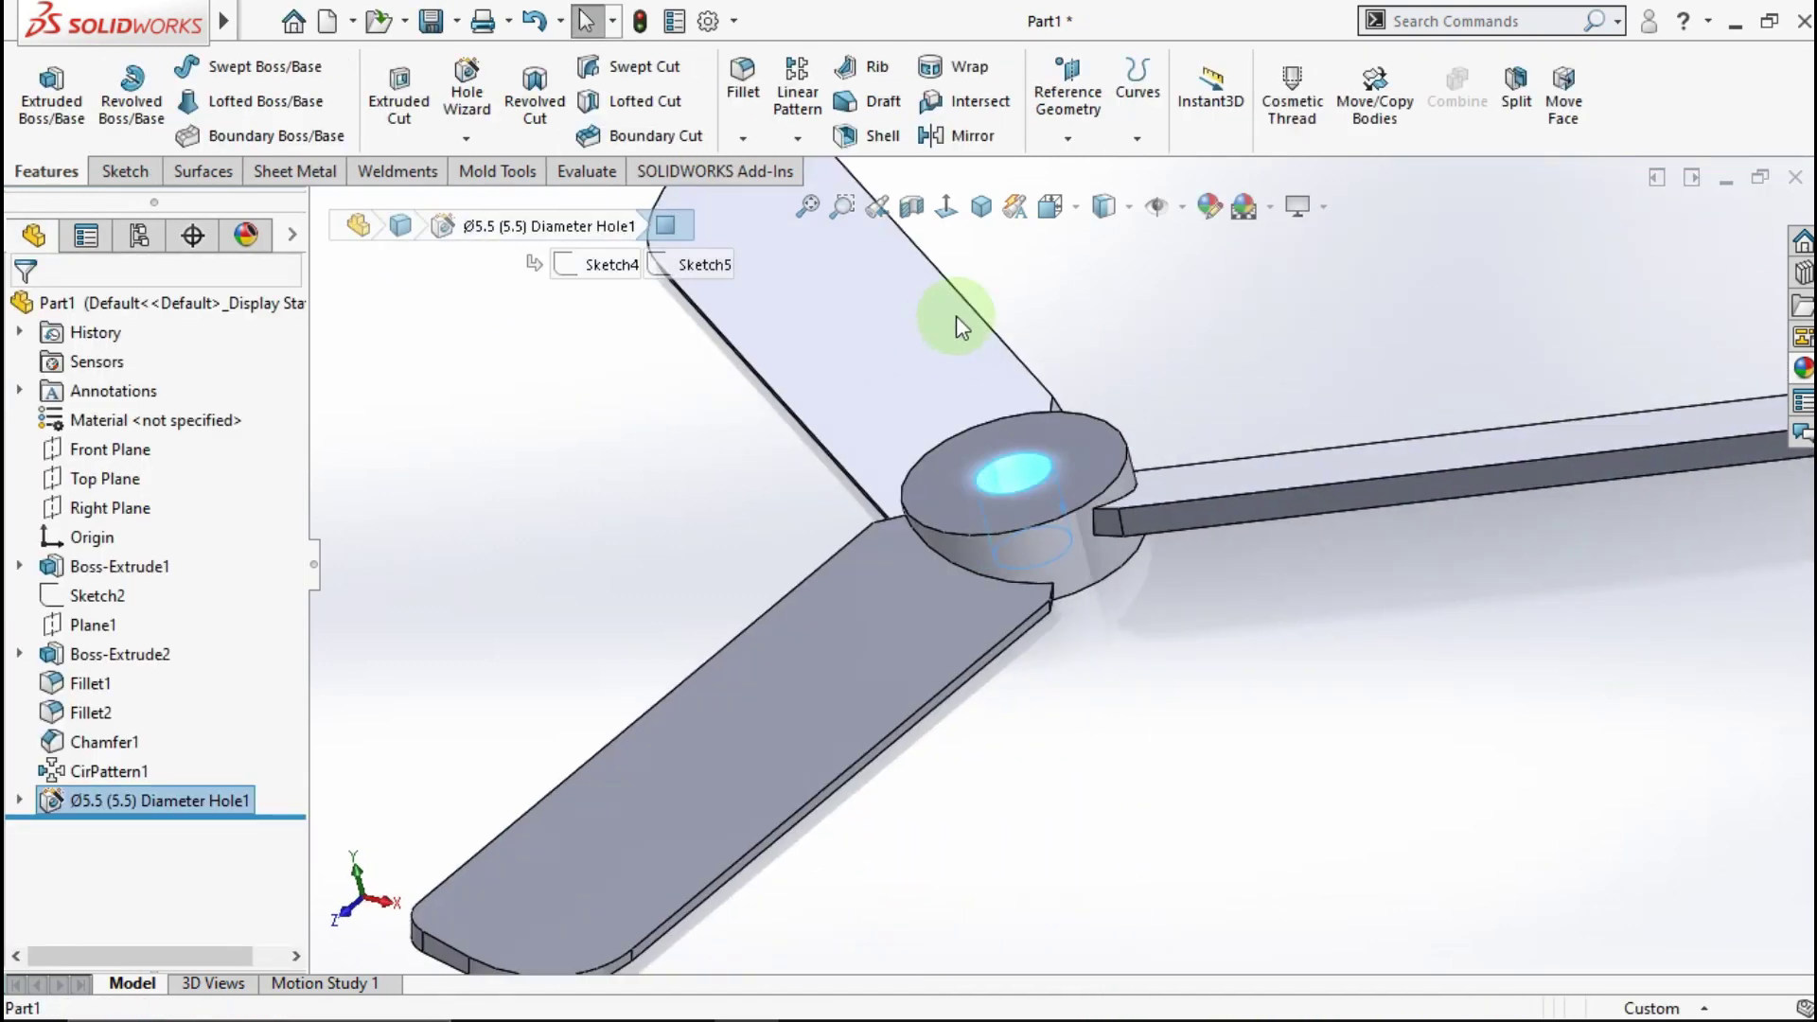
{"action": "left_click", "coordinate": [992, 214]}
{"action": "left_click", "coordinate": [1285, 454]}
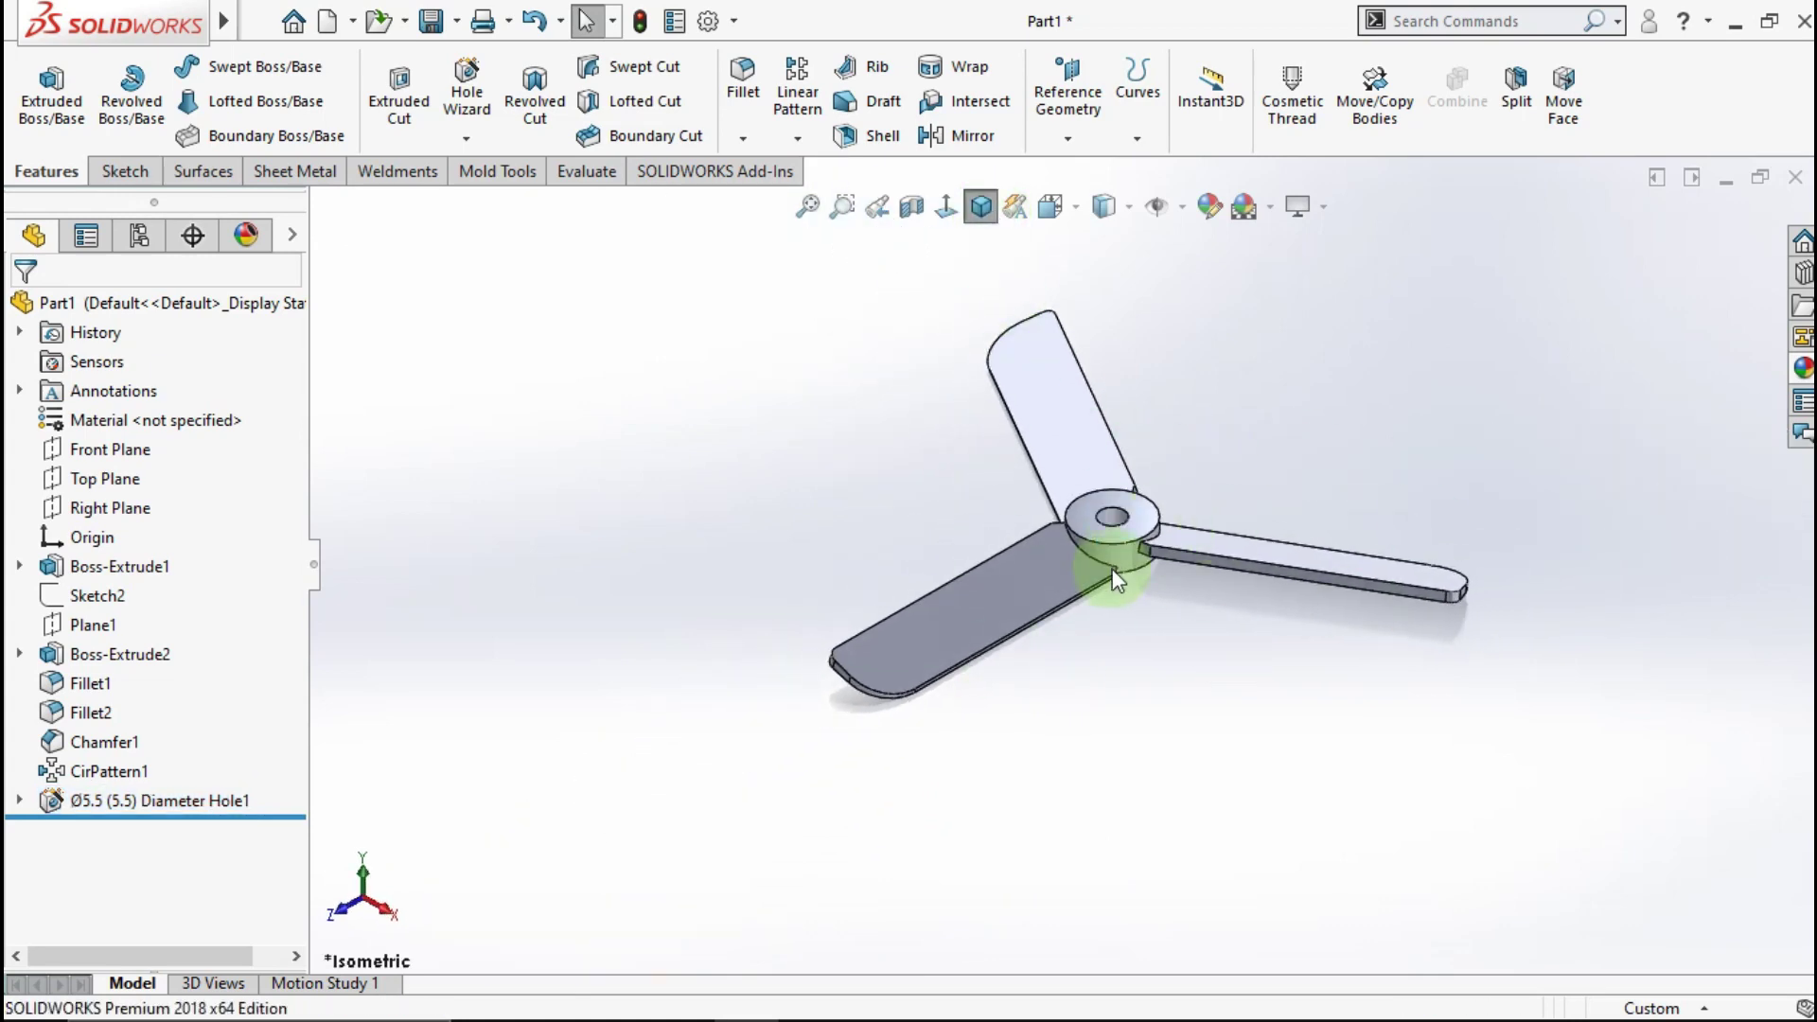
{"action": "middle_click_drag", "start_coordinate": [1106, 568], "coordinate": [1018, 547]}
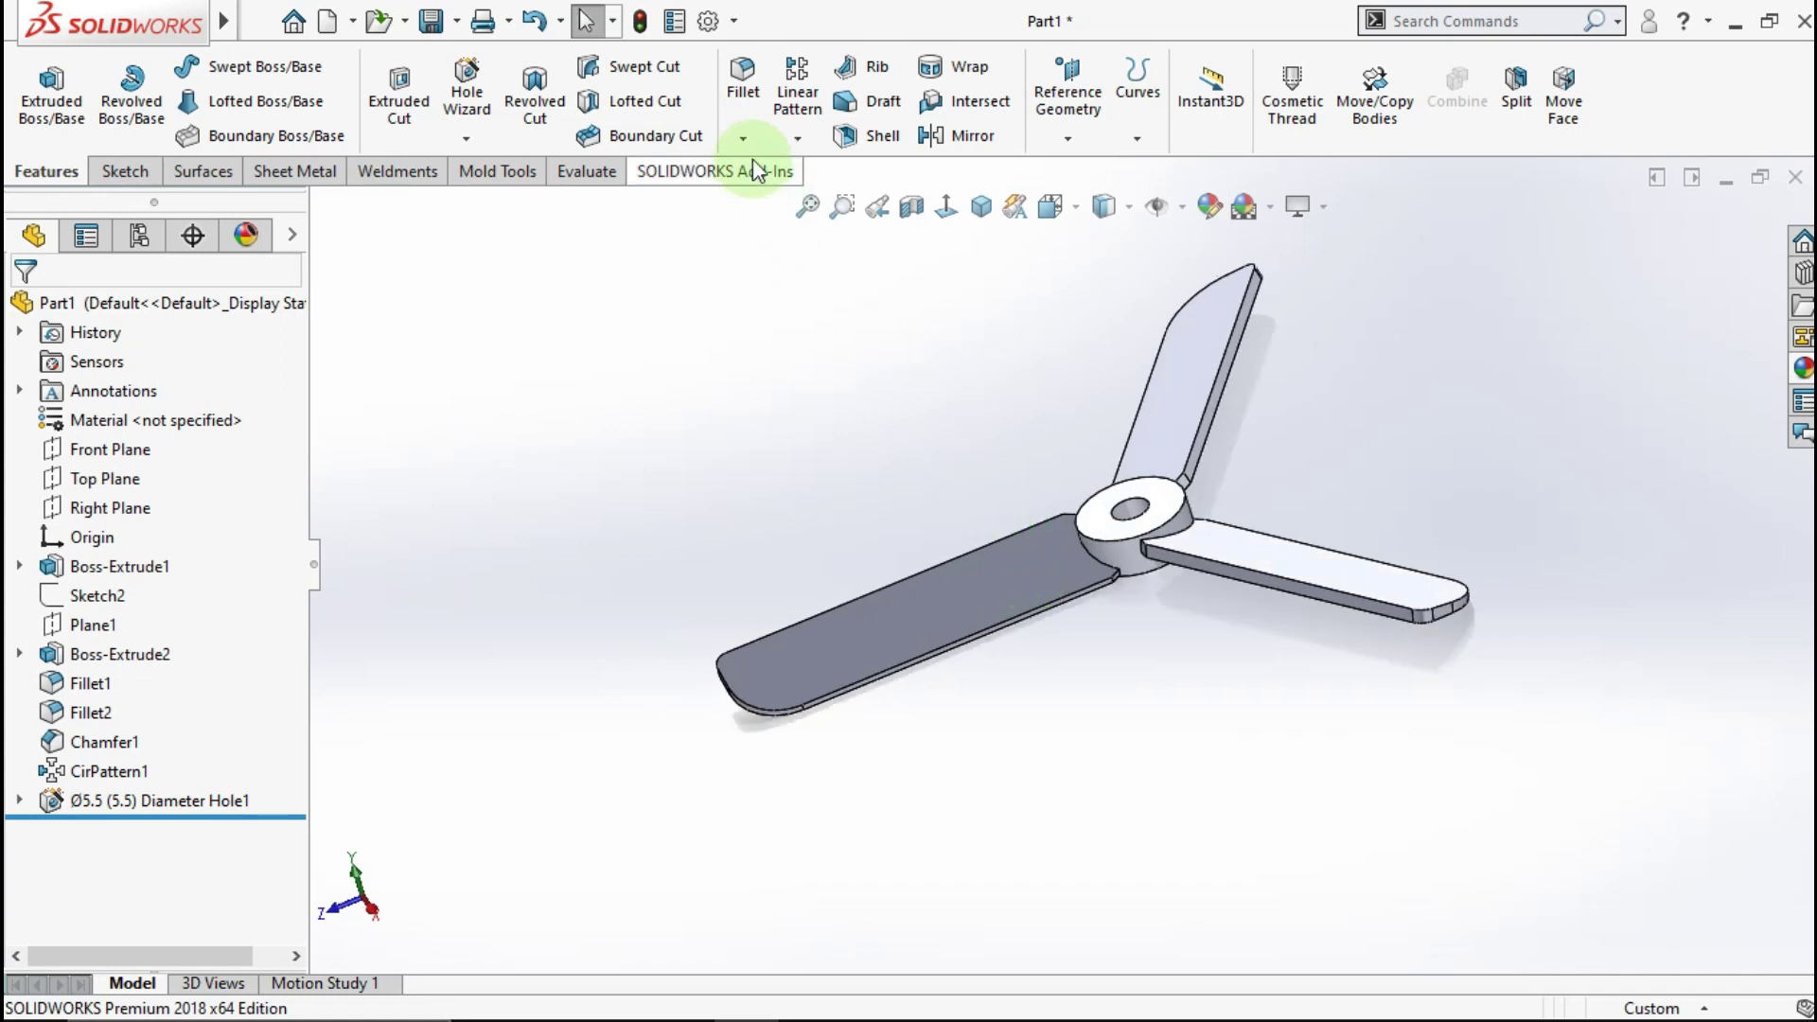
{"action": "left_click", "coordinate": [758, 201]}
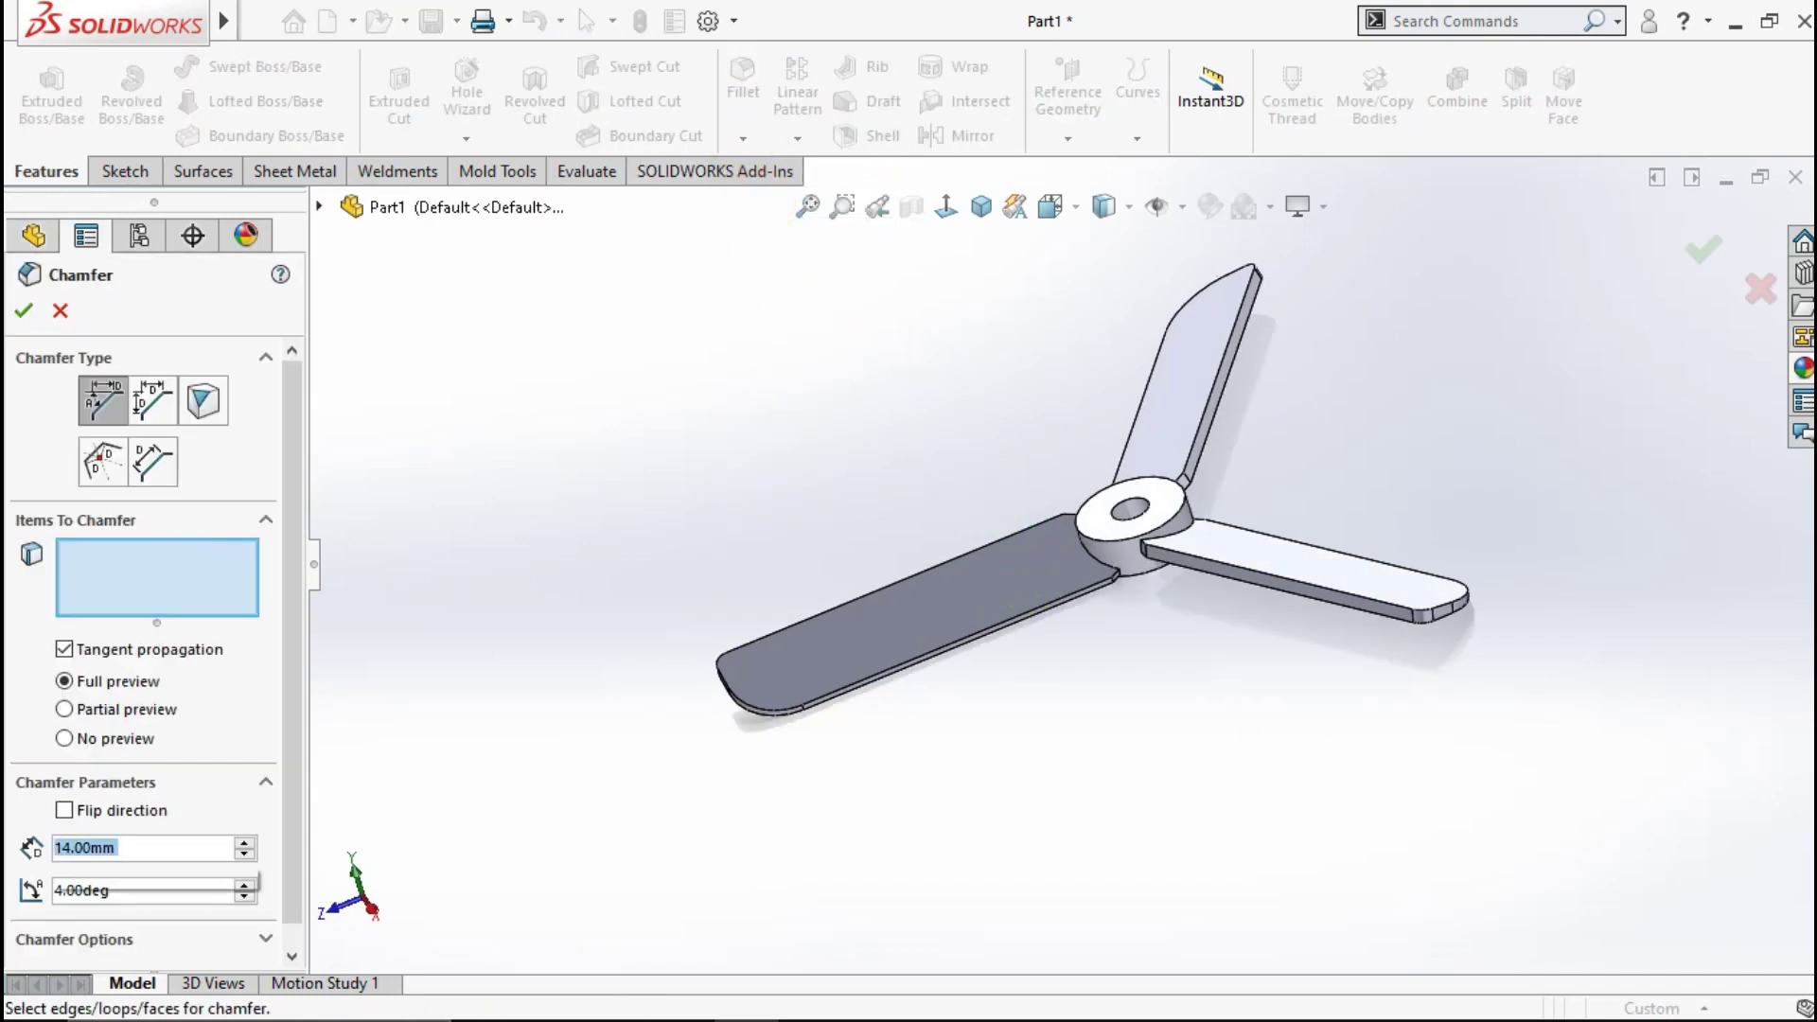
{"action": "type", "text": "2"}
{"action": "scroll", "coordinate": [1120, 537], "scroll_direction": "down", "scroll_amount": 4}
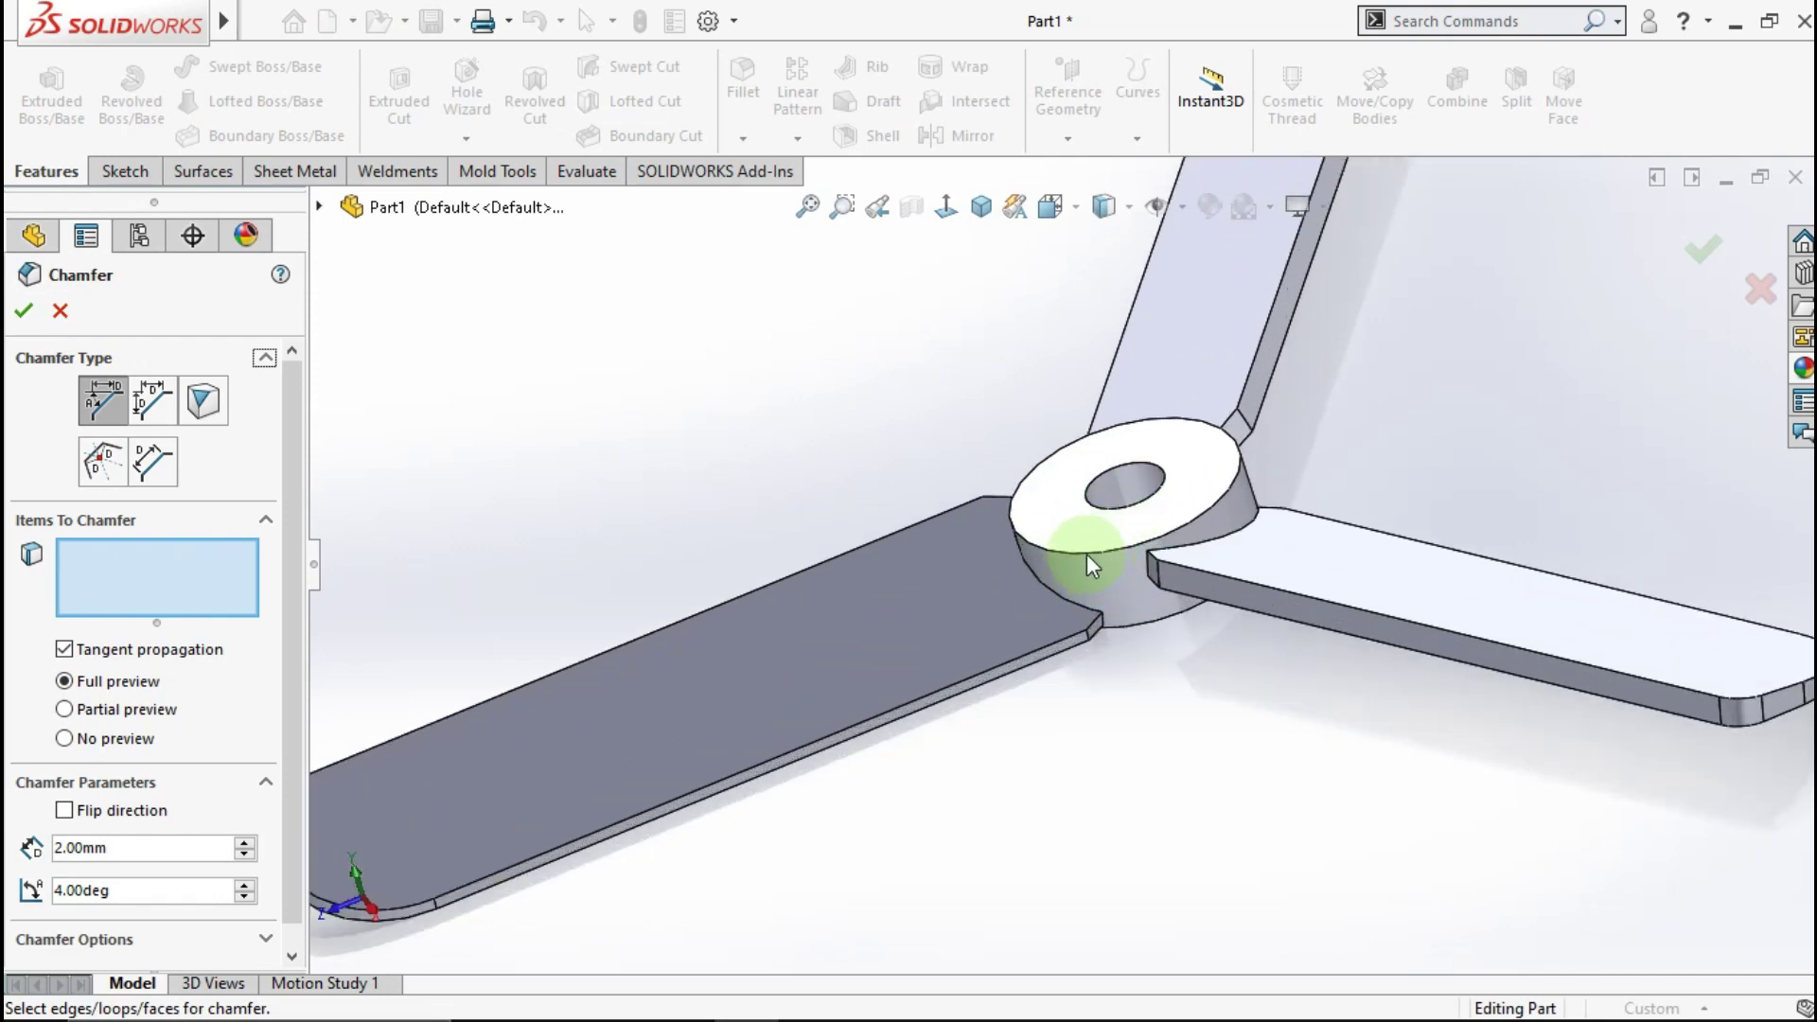
{"action": "left_click", "coordinate": [60, 310]}
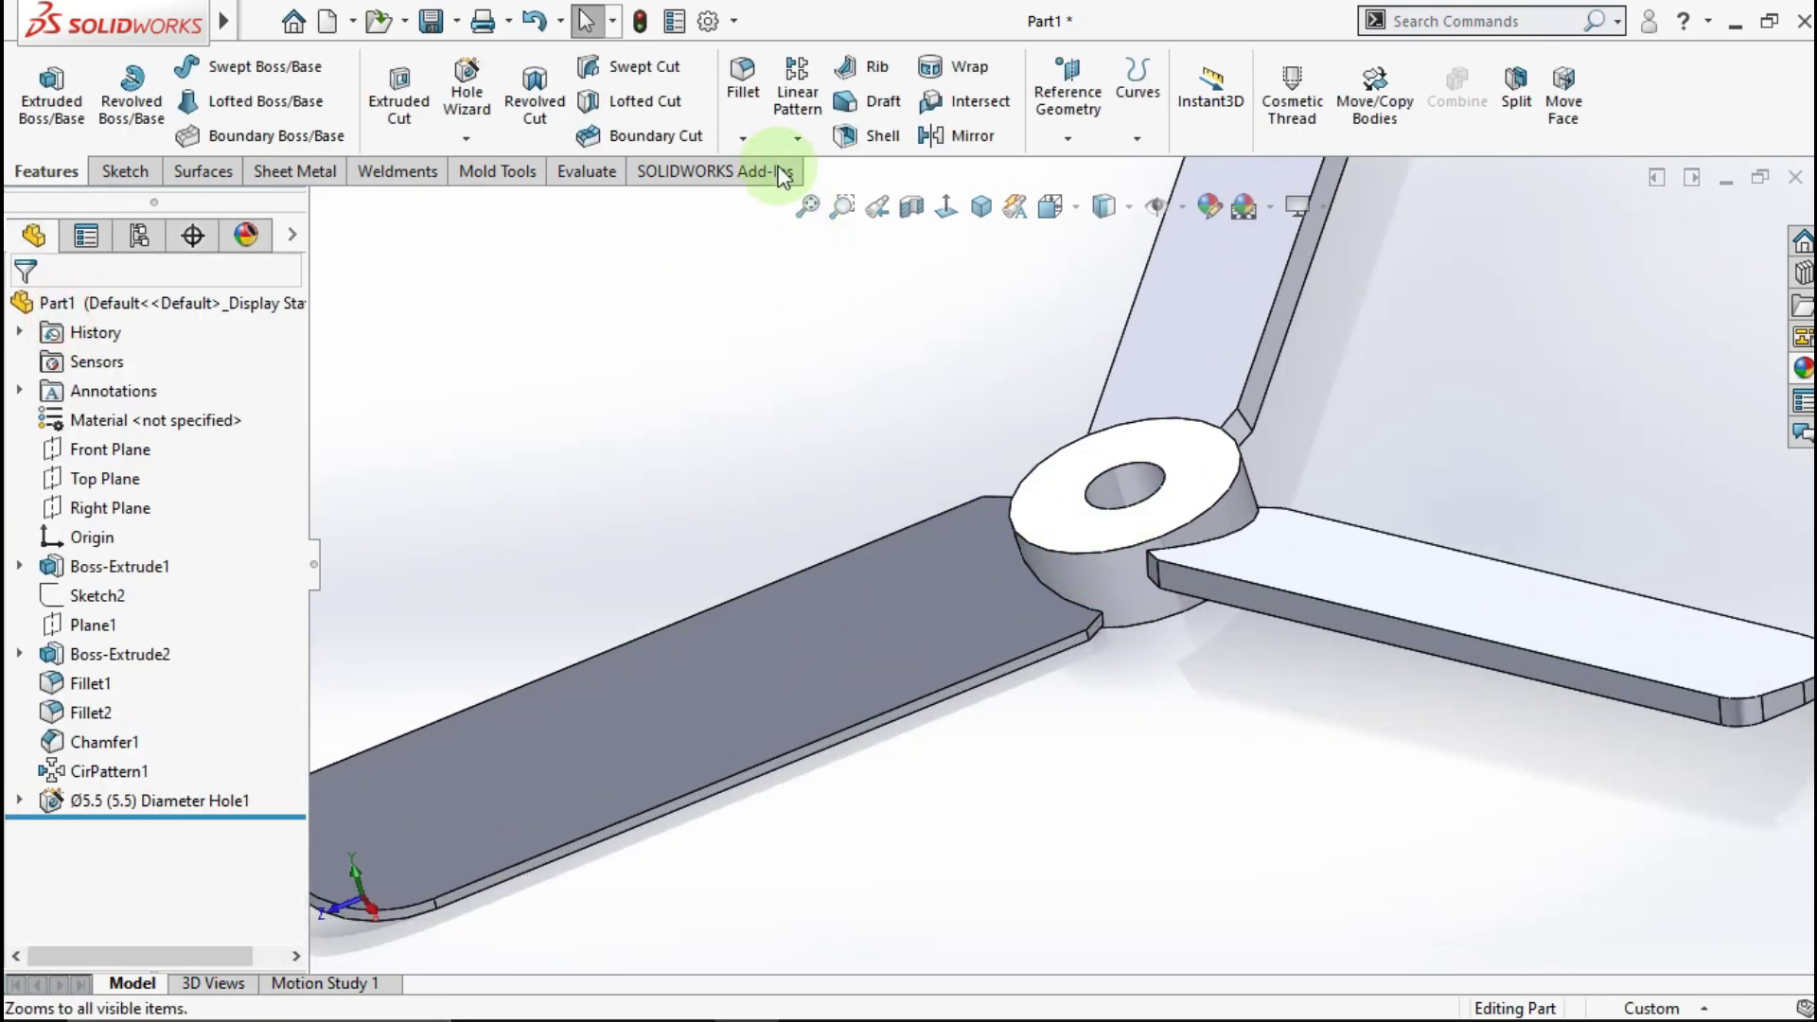
Step: Fillet the outer circular edge of the hub's top face with a 2 mm radius
{"action": "left_click", "coordinate": [757, 90]}
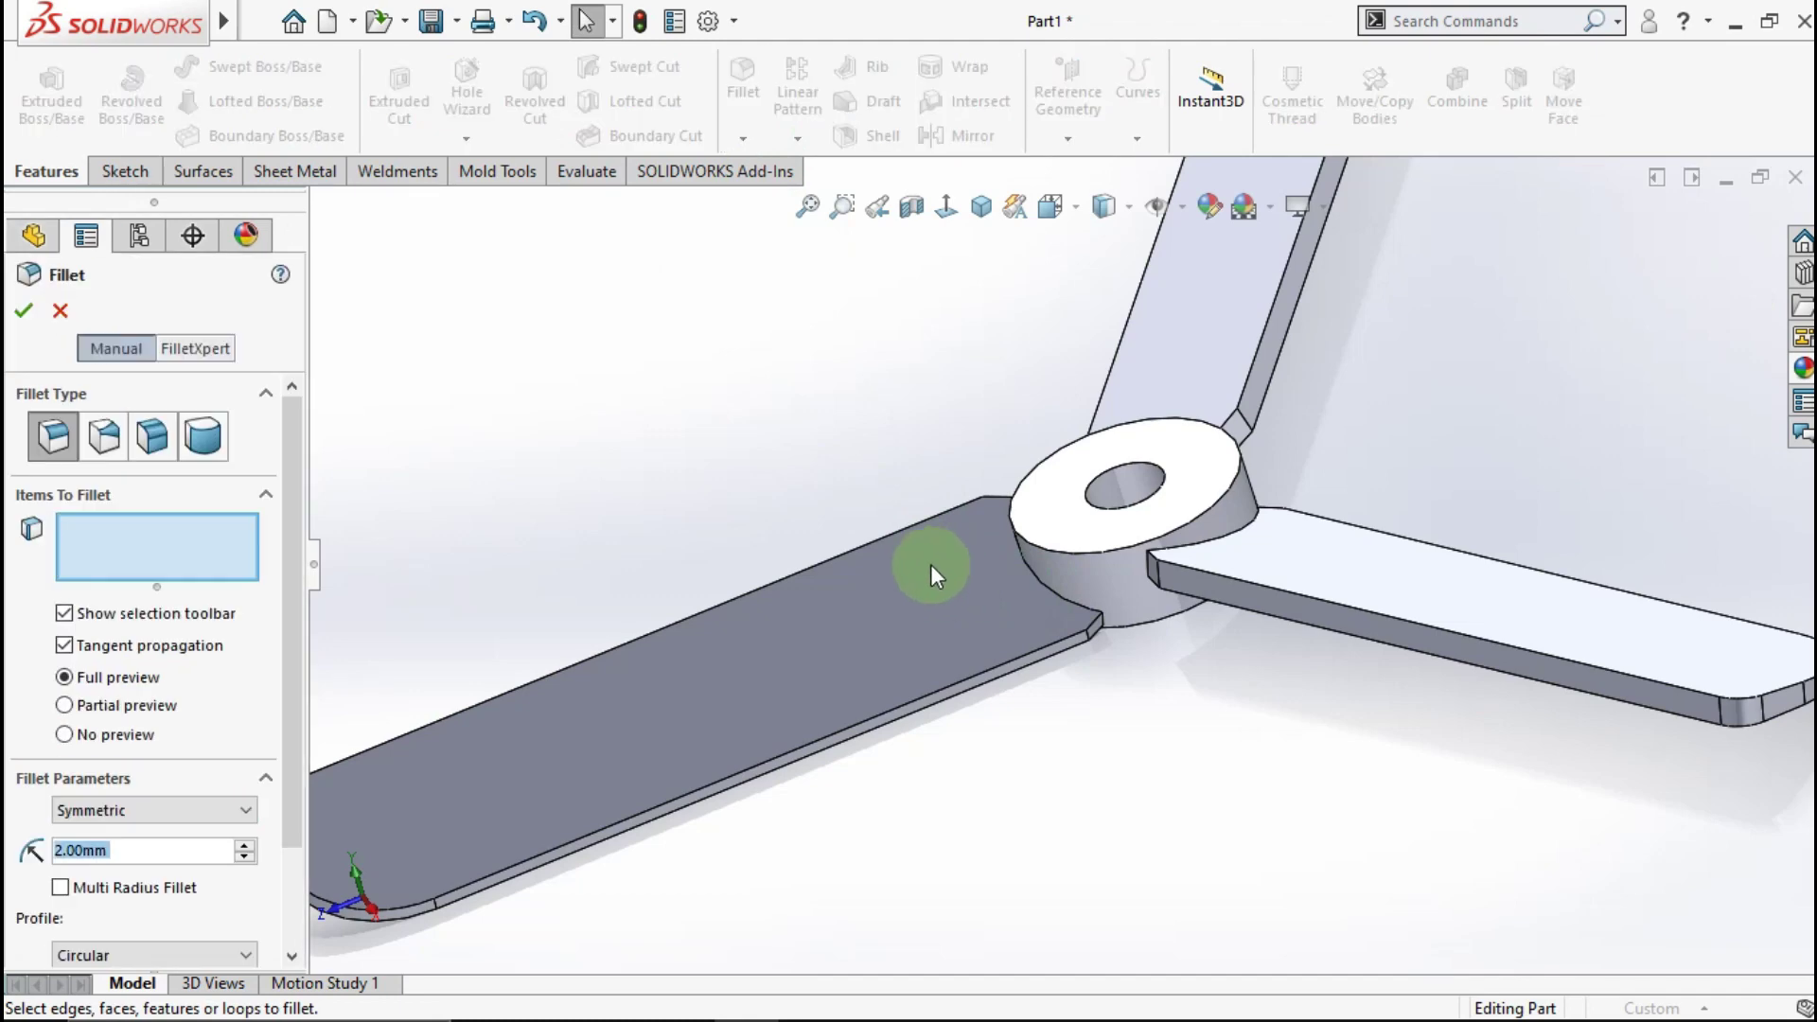
{"action": "left_click", "coordinate": [1061, 553]}
{"action": "left_click", "coordinate": [24, 310]}
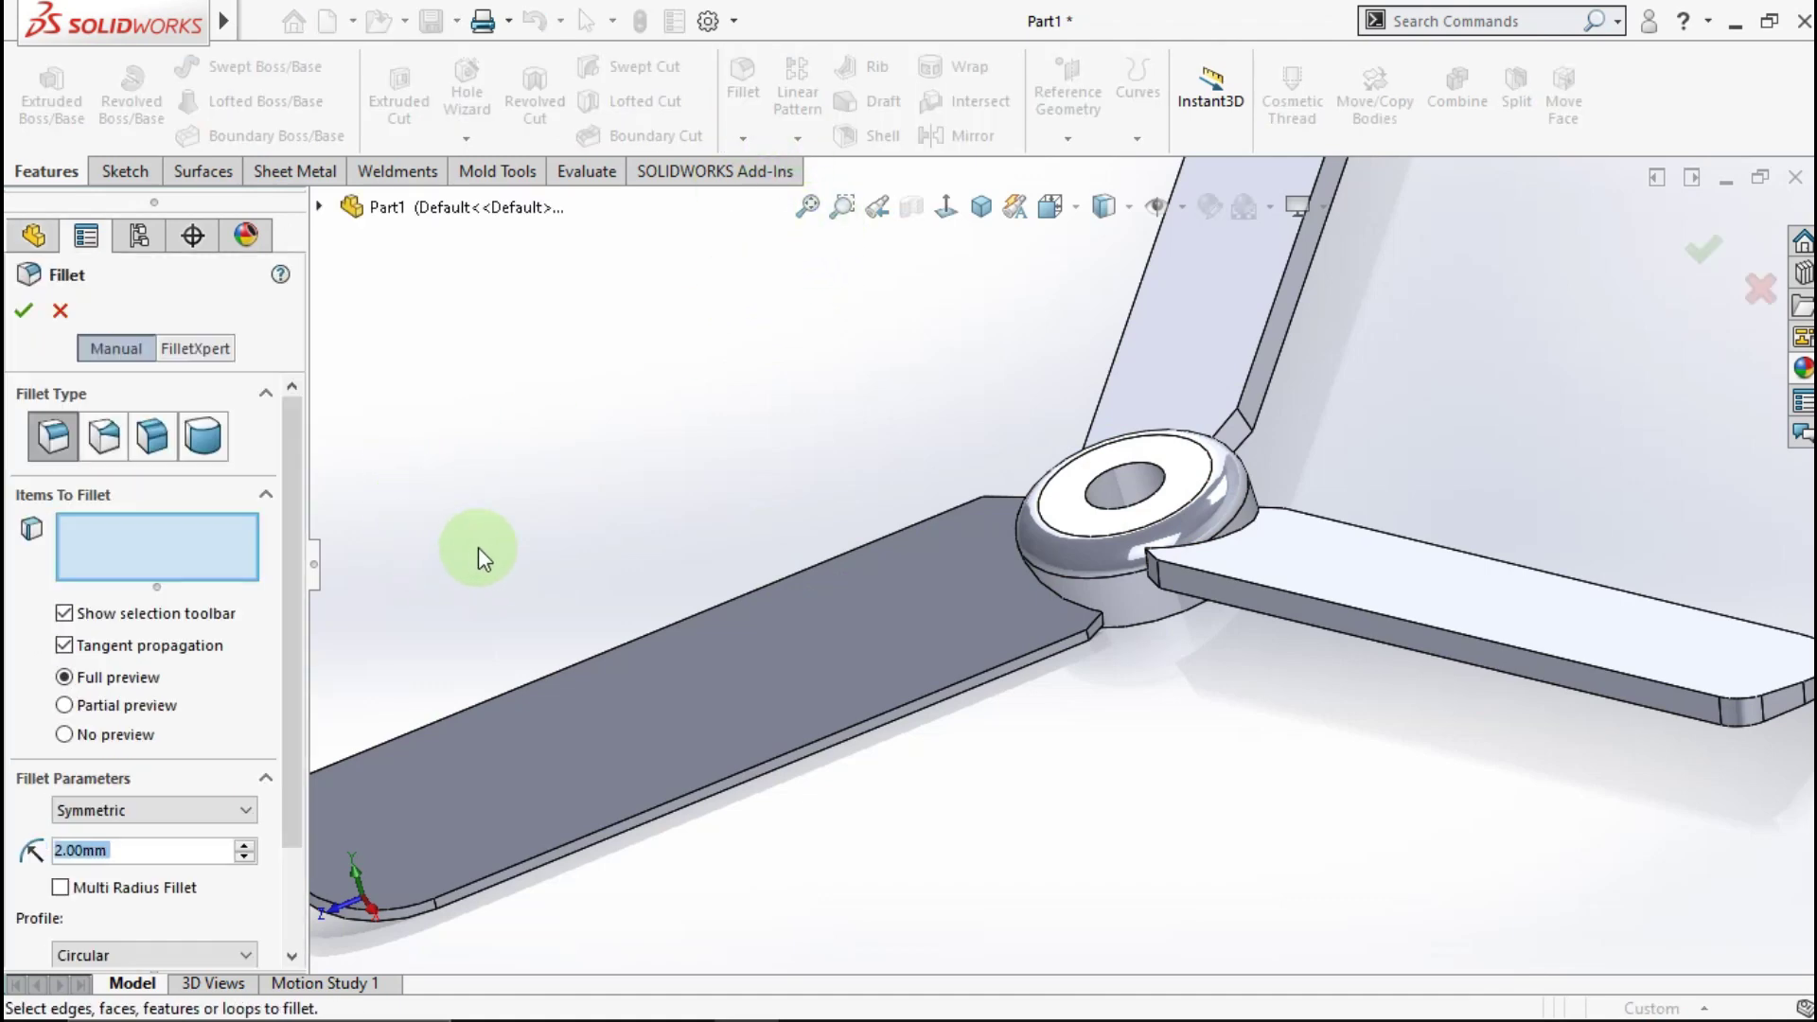
Step: Fillet the hub's bottom circular edge with a 0.5 mm radius and return to the isometric view
{"action": "type", "text": "0.5"}
{"action": "left_click", "coordinate": [613, 505]}
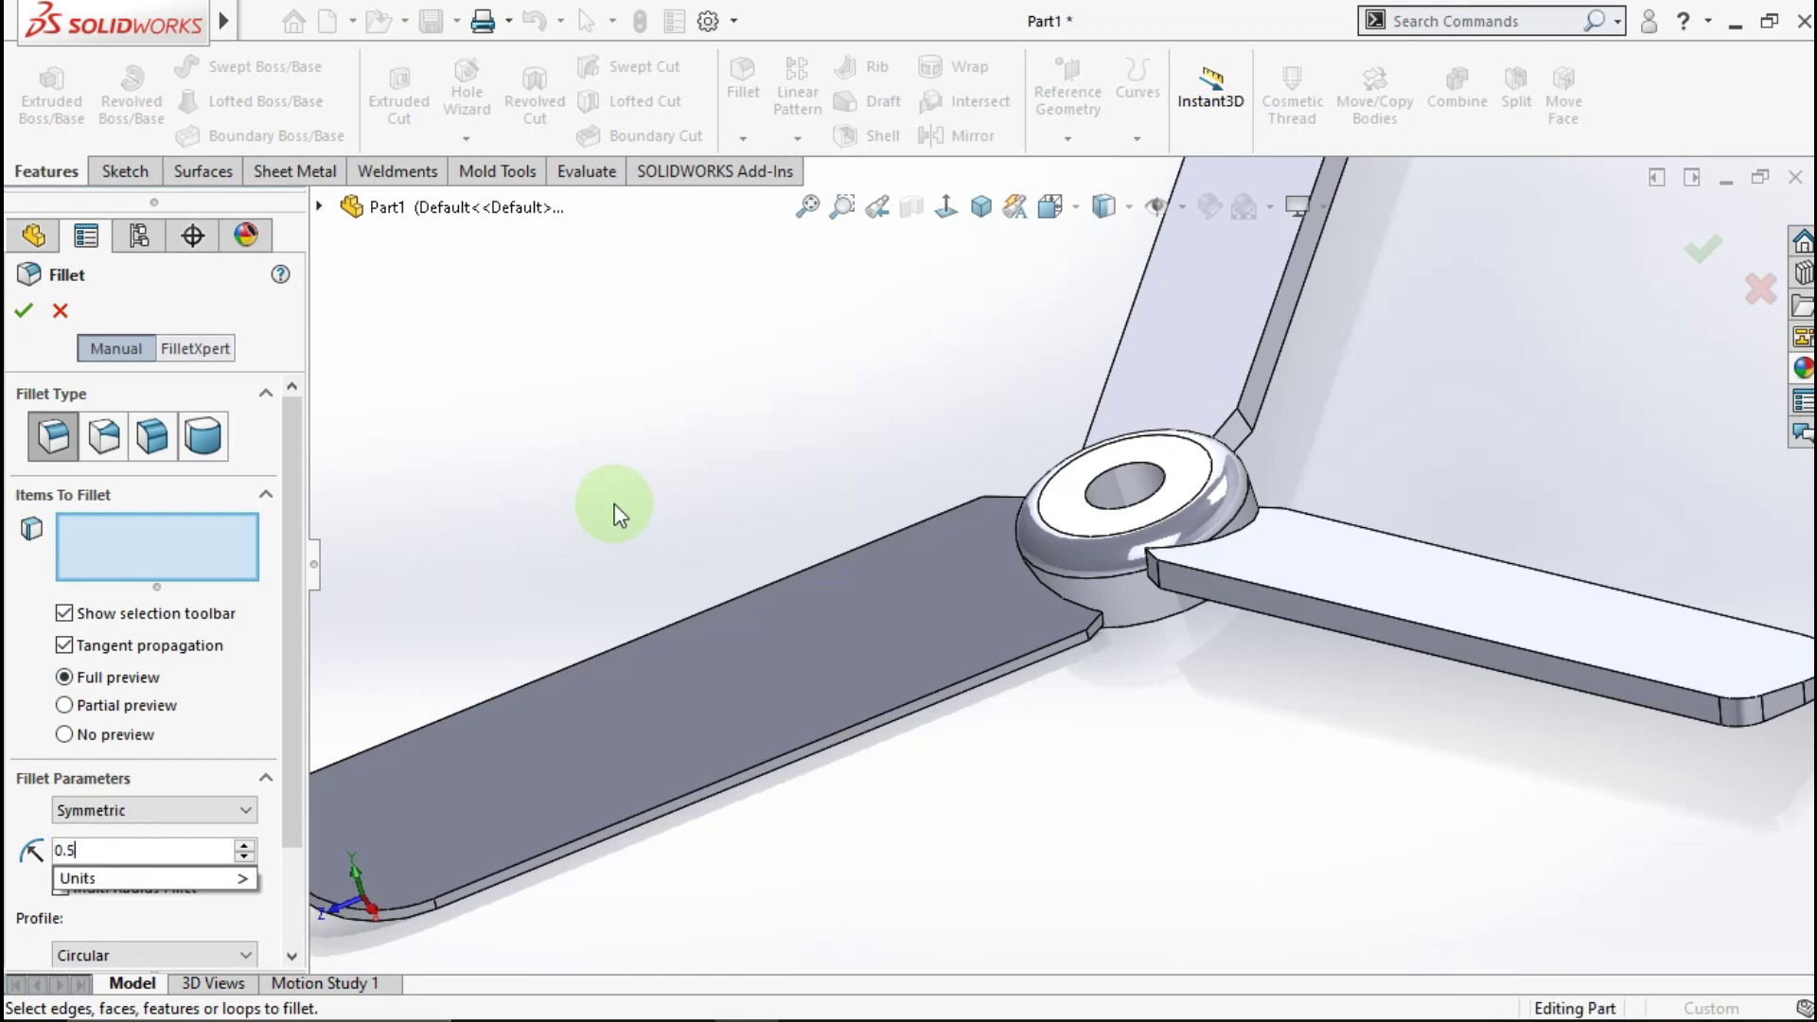
{"action": "middle_click_drag", "start_coordinate": [1087, 698], "coordinate": [1134, 547]}
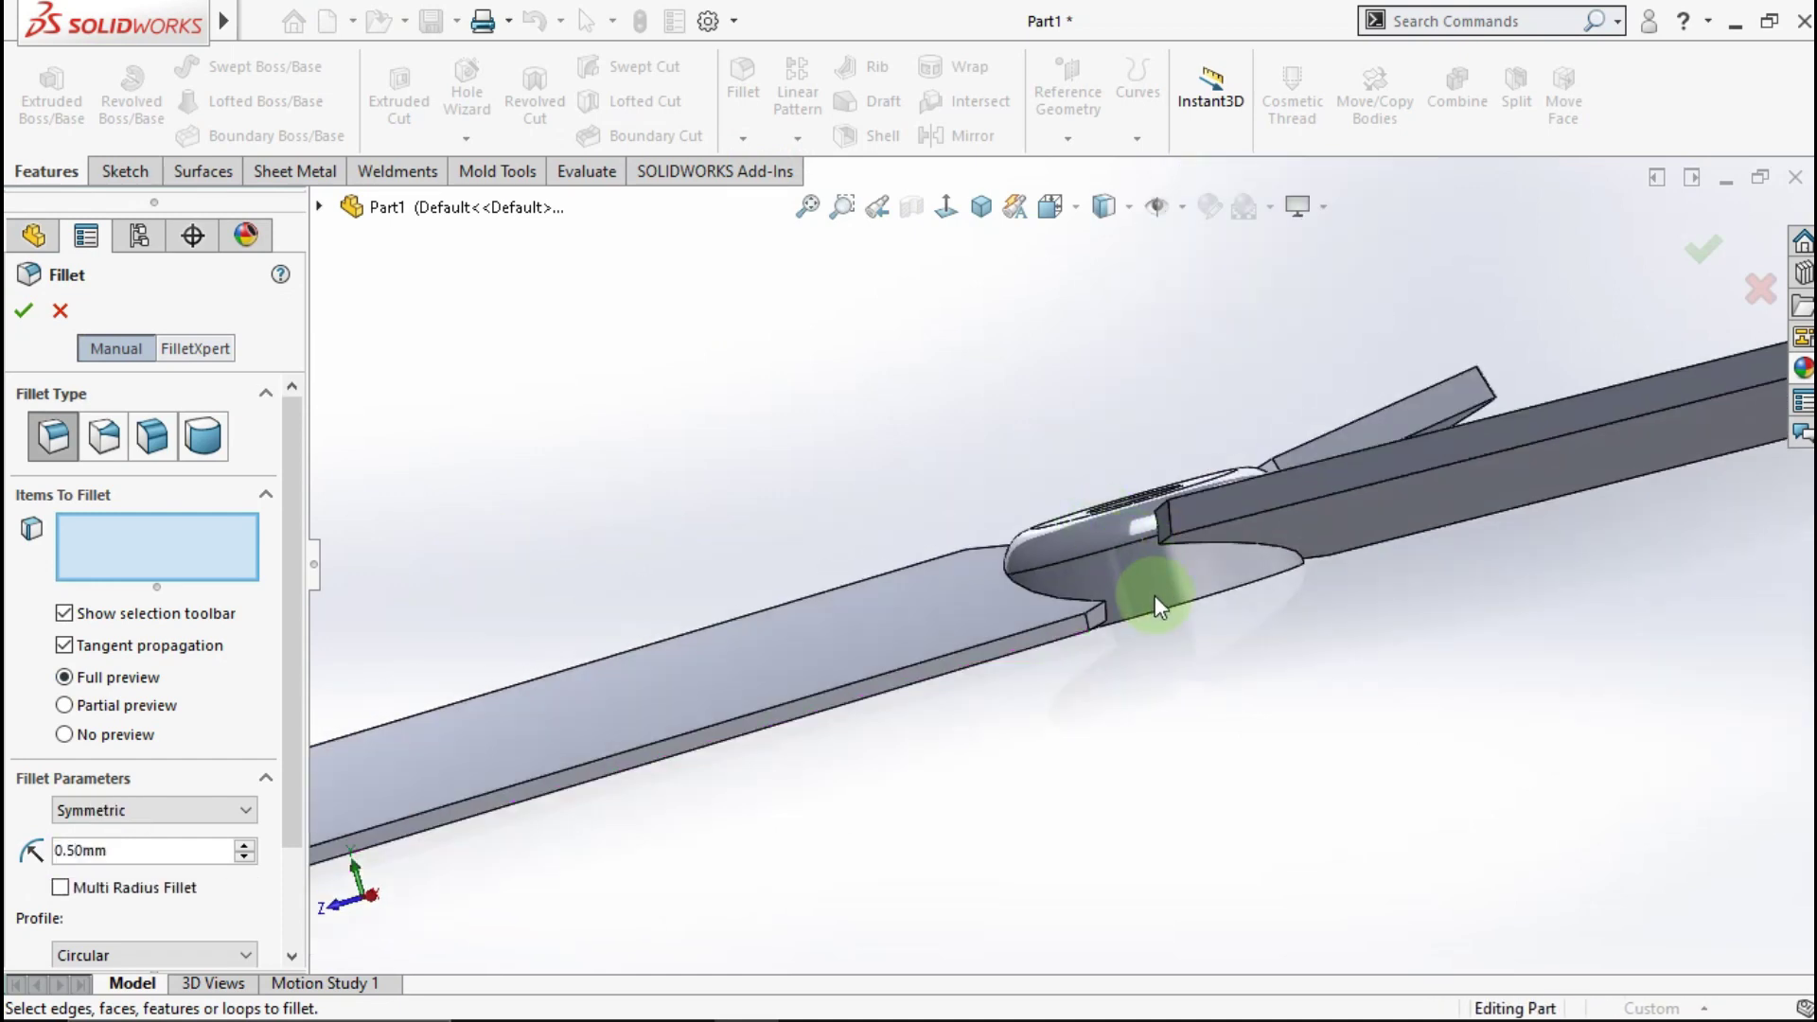
{"action": "left_click", "coordinate": [1155, 628]}
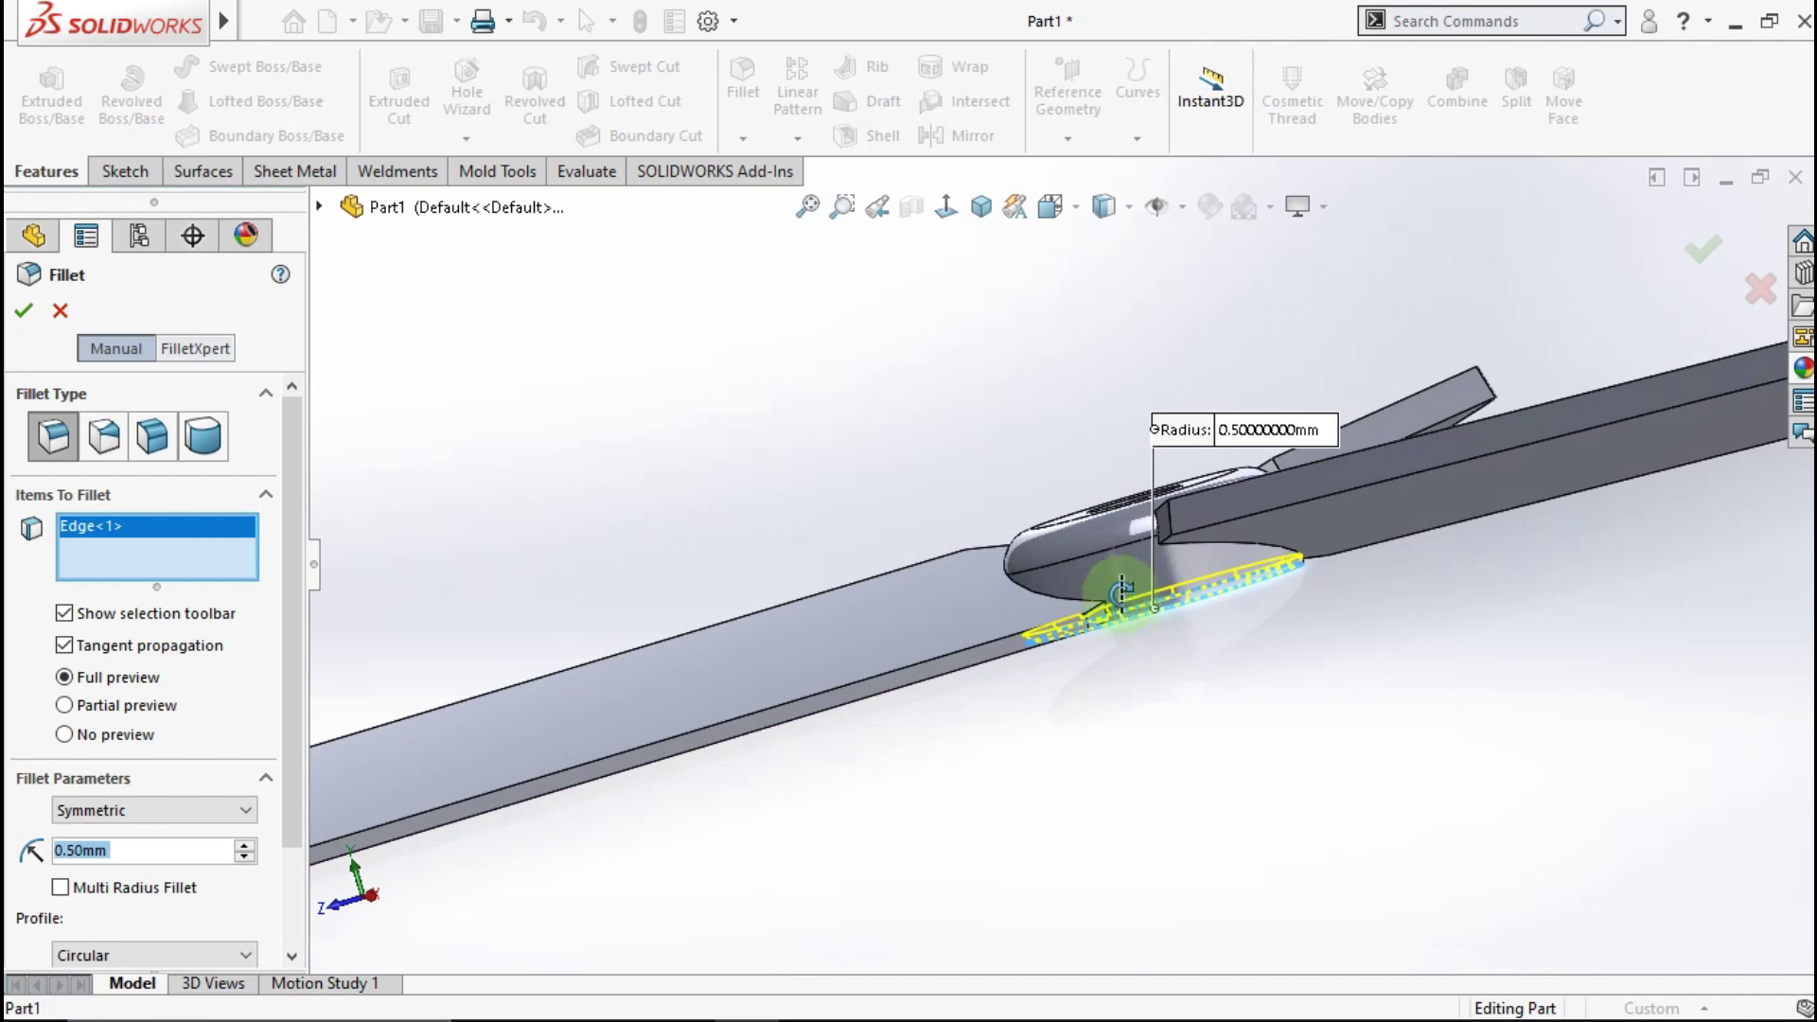
{"action": "mouse_move", "coordinate": [1156, 634]}
{"action": "middle_mouse_down"}
{"action": "mouse_move", "coordinate": [1105, 462]}
{"action": "mouse_move", "coordinate": [1127, 628]}
{"action": "middle_mouse_up"}
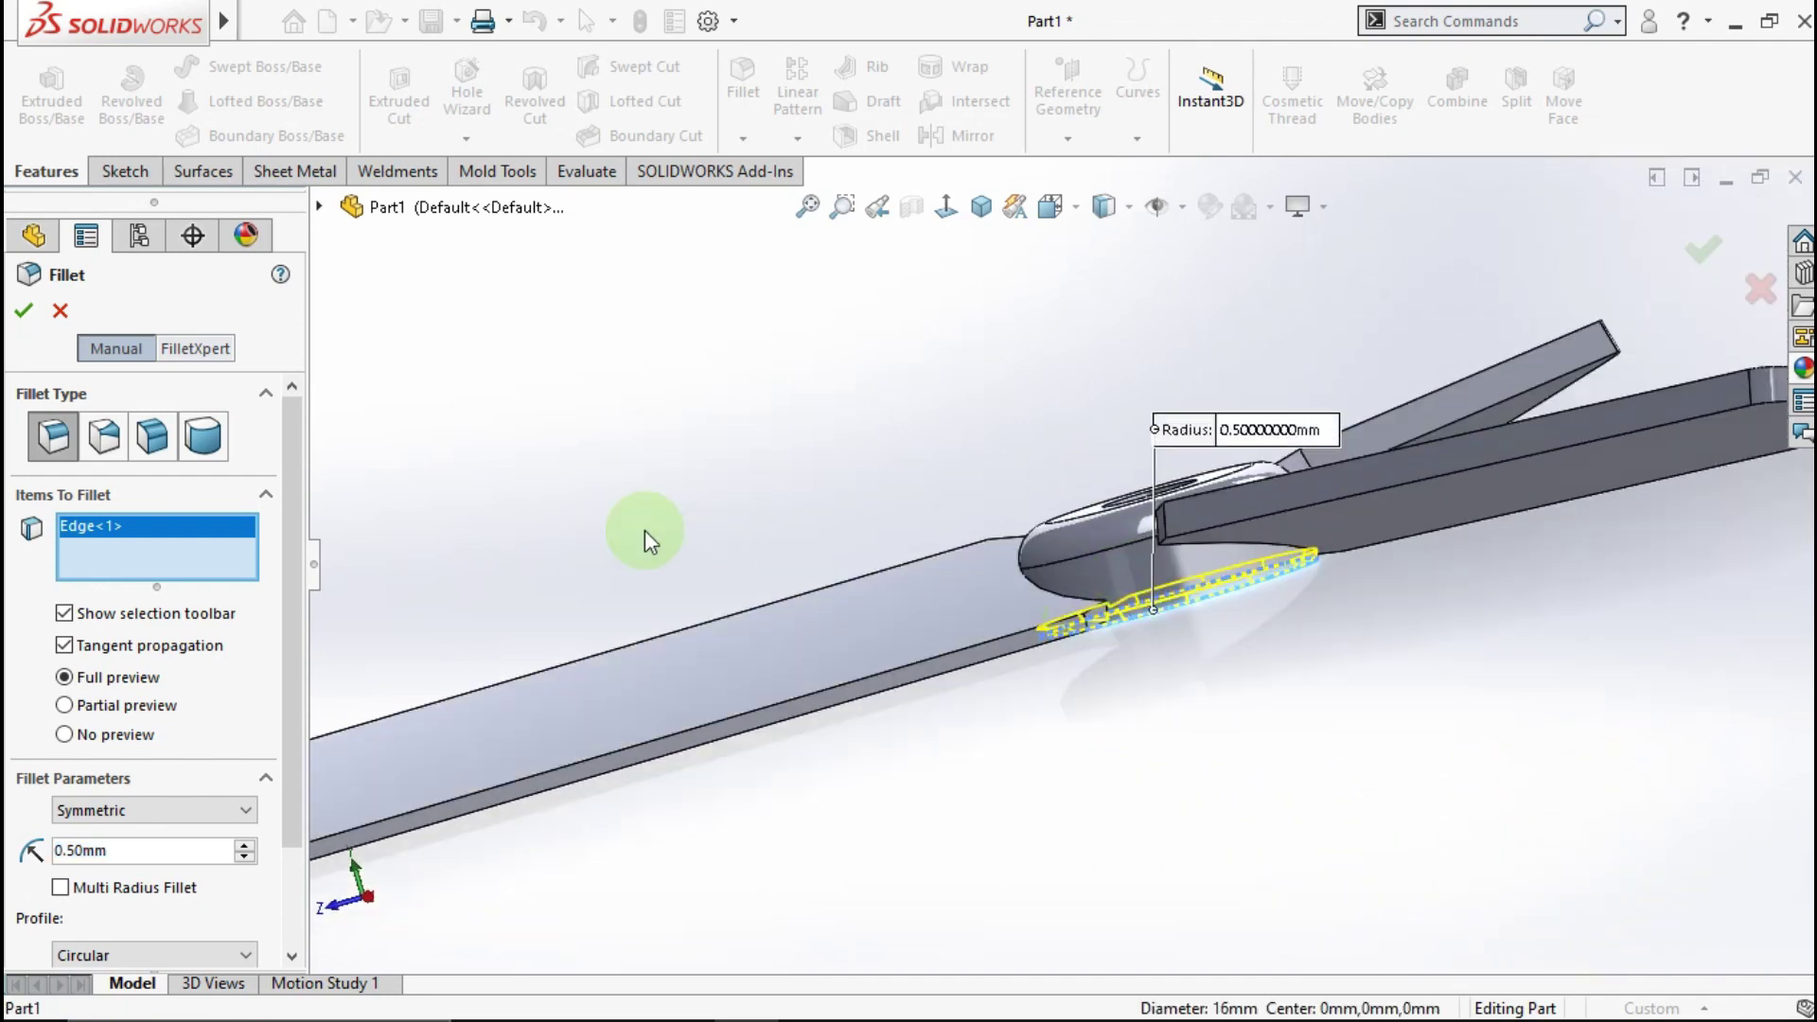
{"action": "left_click", "coordinate": [94, 348]}
{"action": "left_click", "coordinate": [23, 313]}
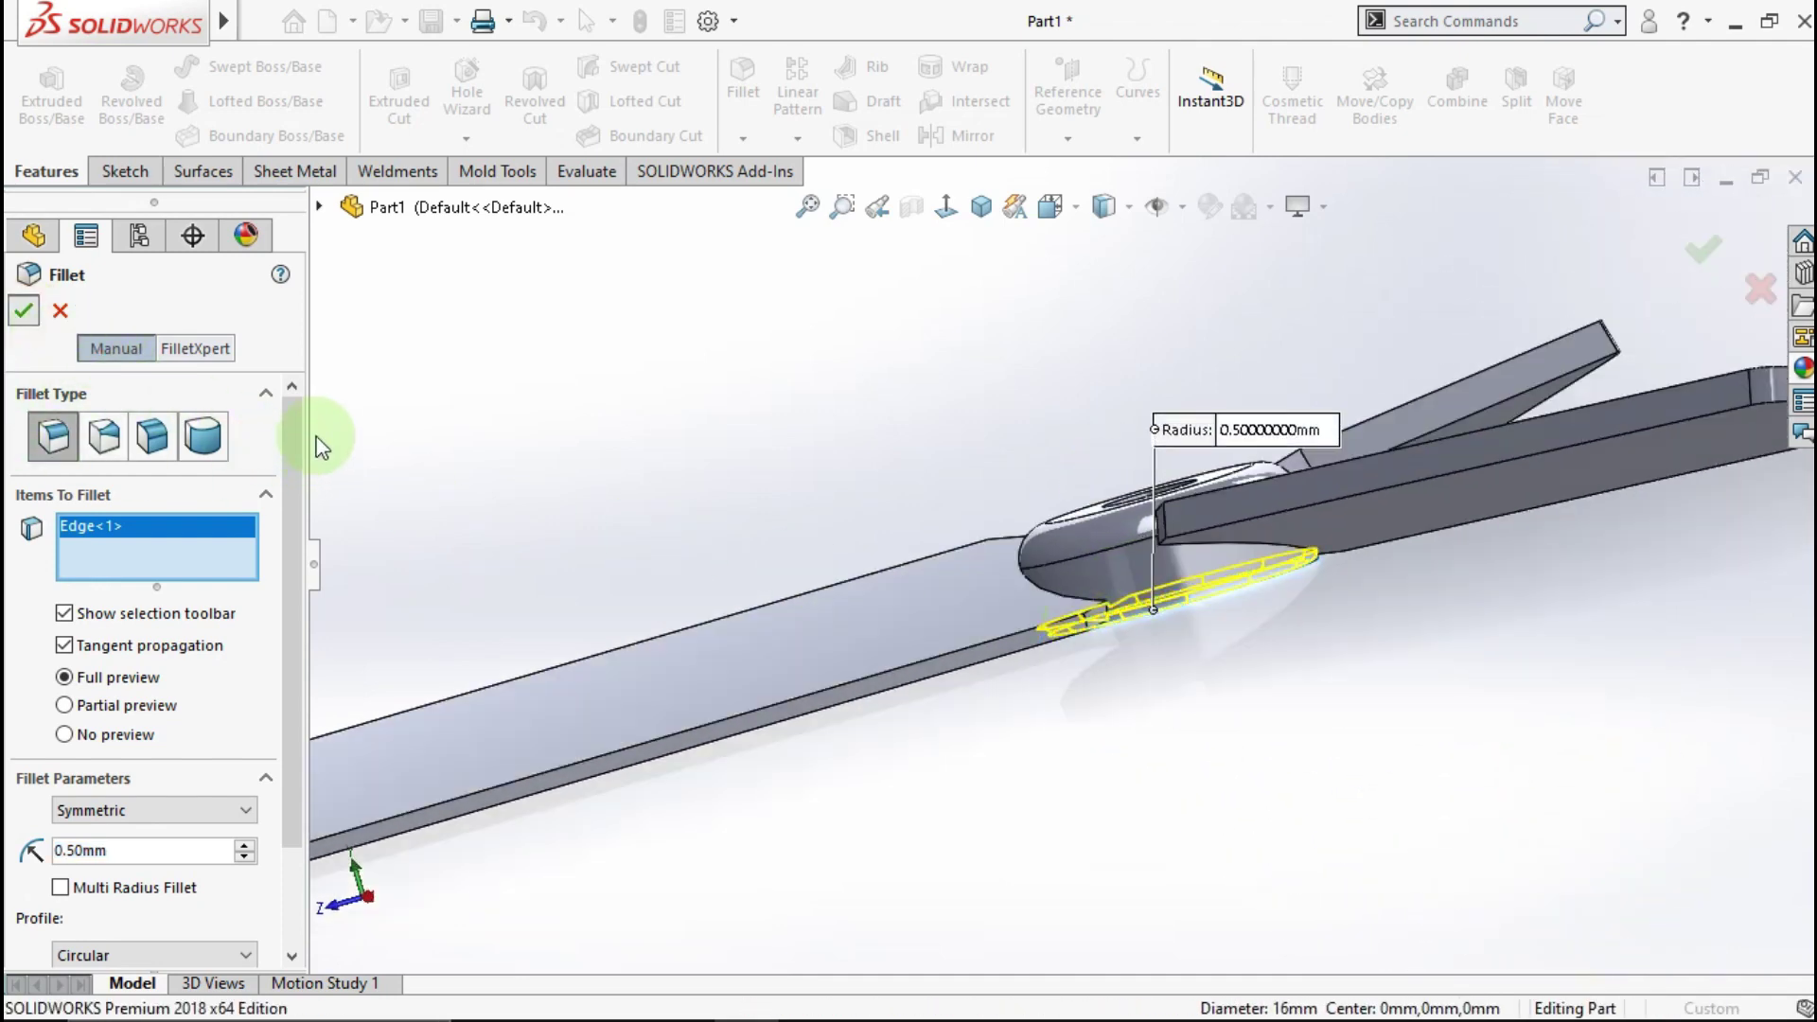
{"action": "middle_click_drag", "start_coordinate": [1104, 576], "coordinate": [928, 296]}
{"action": "left_click", "coordinate": [982, 205]}
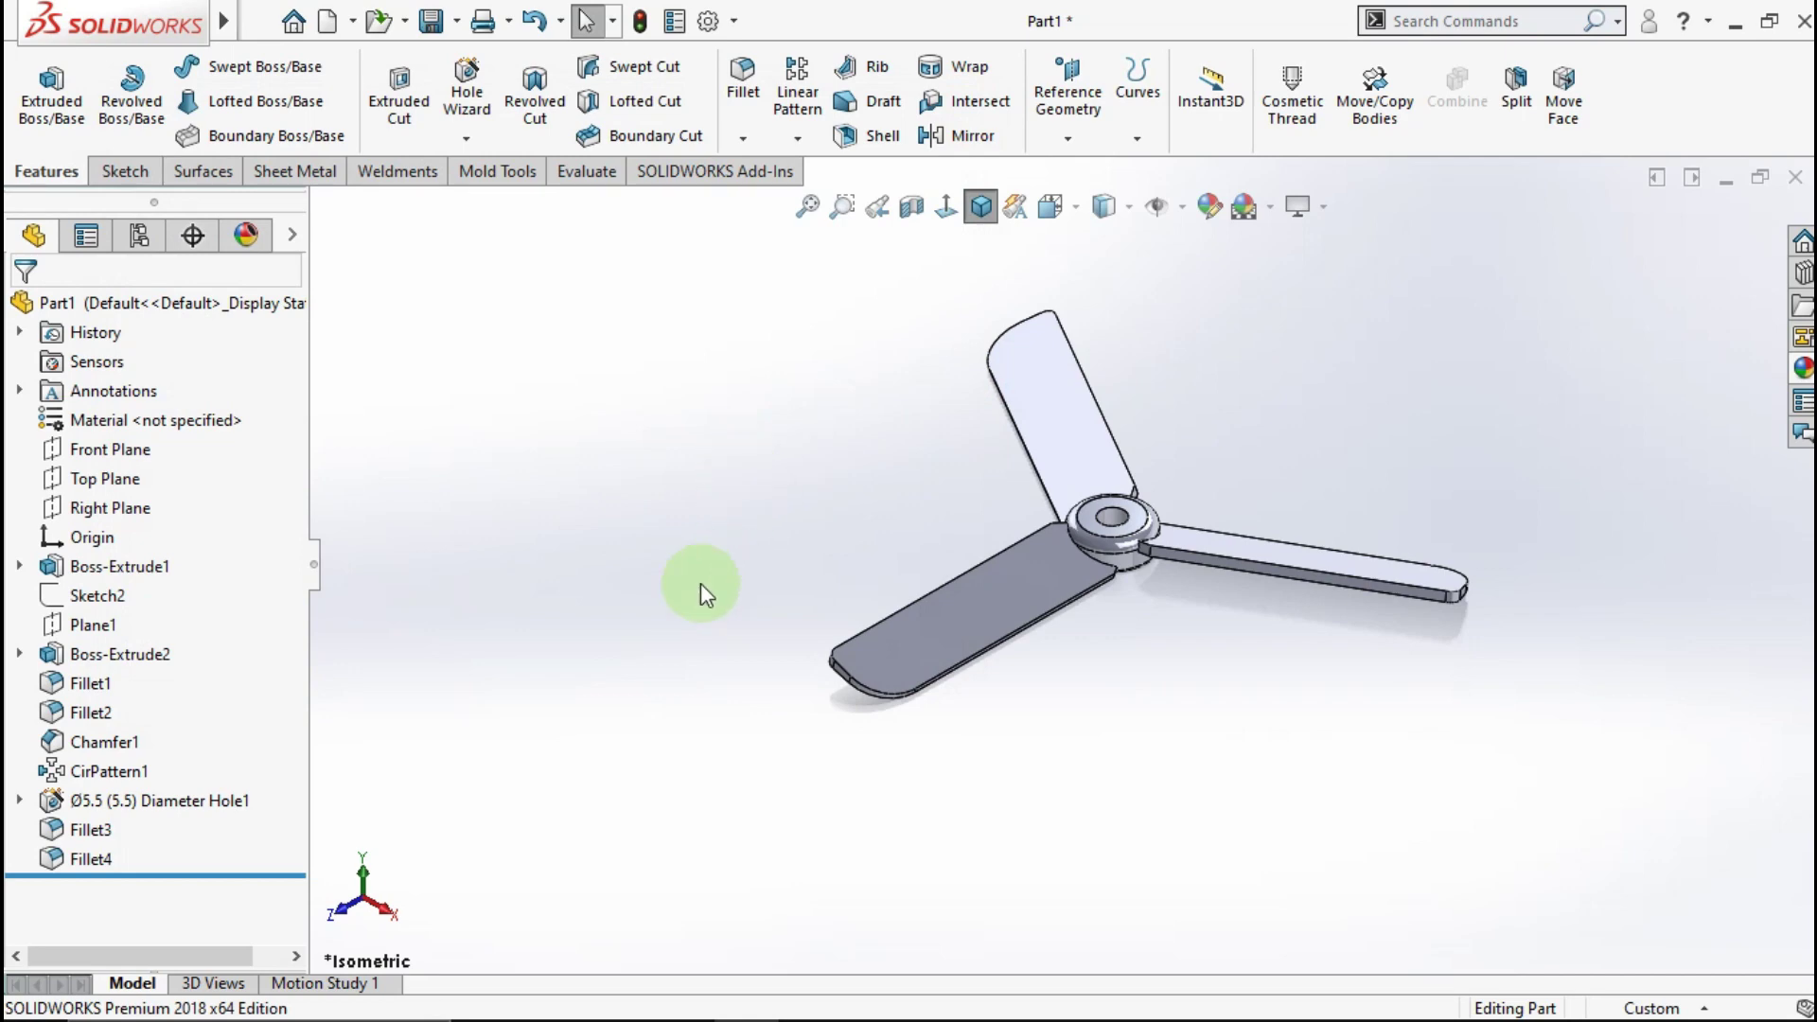
Step: Apply the high density polyethylene (HDPE) appearance from the Clear Plastic category to the whole propeller part
{"action": "left_click", "coordinate": [176, 303]}
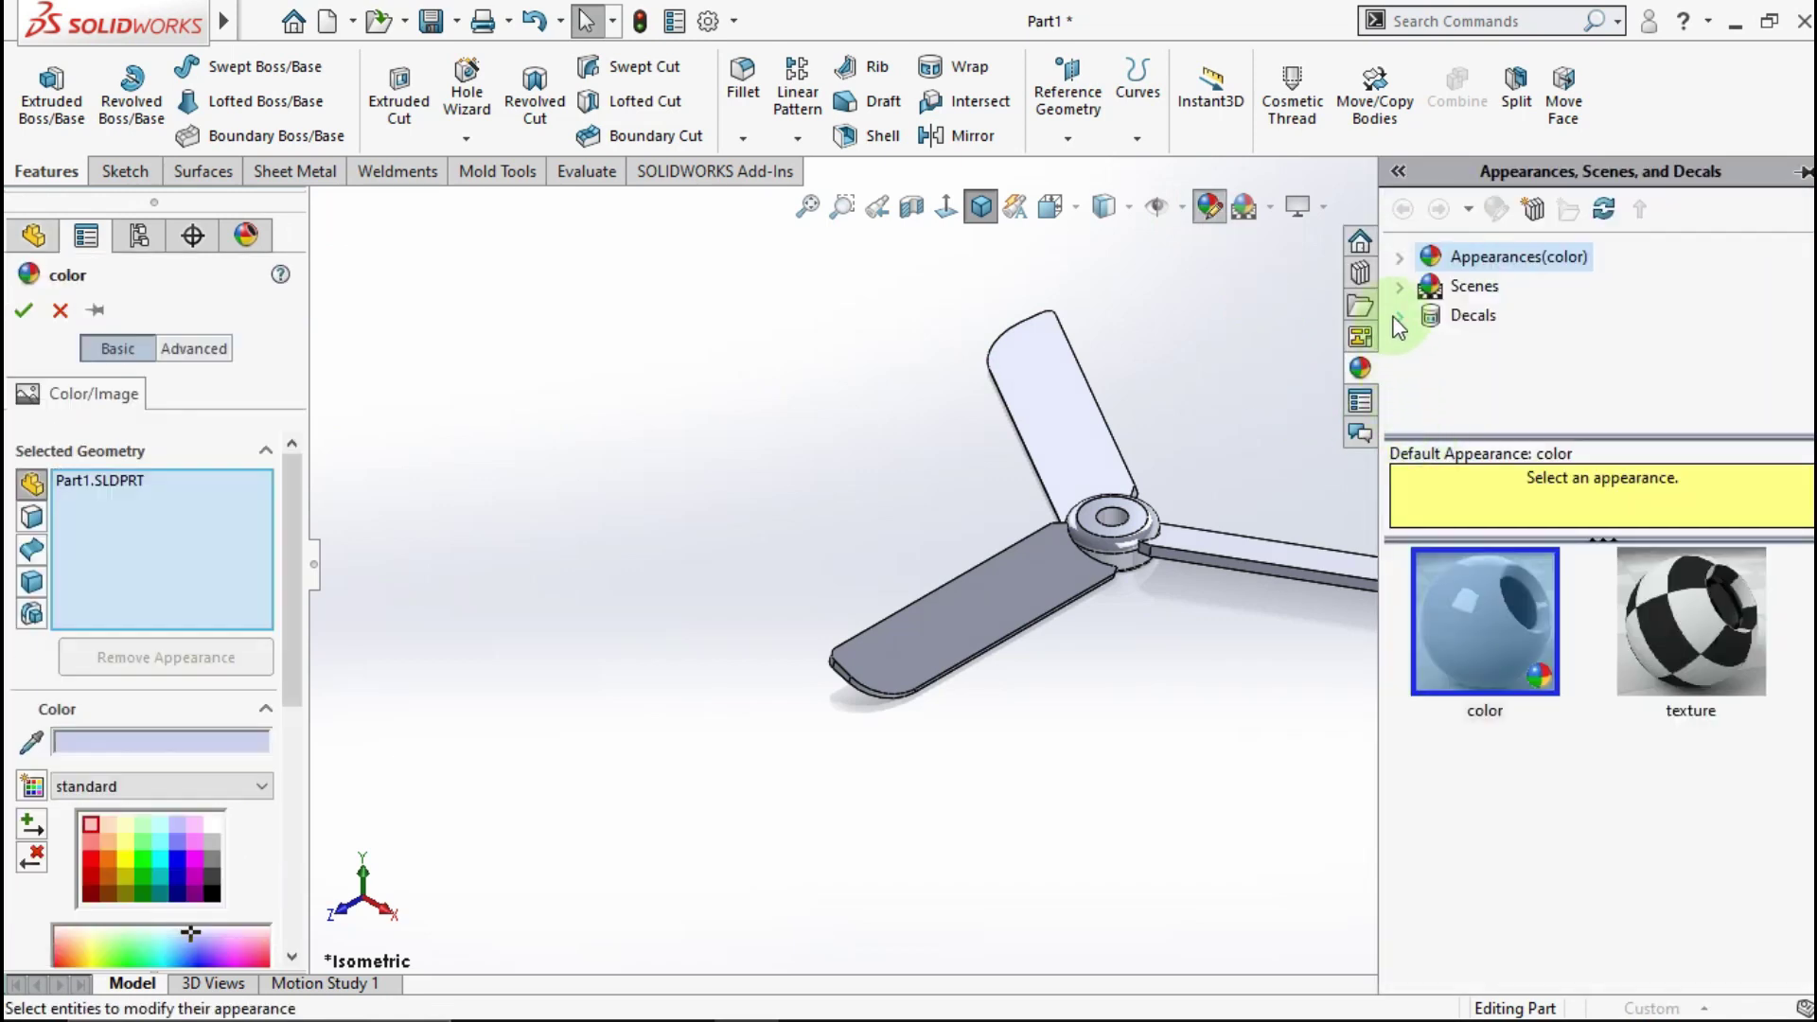
{"action": "left_click", "coordinate": [1400, 258]}
{"action": "left_click", "coordinate": [1432, 286]}
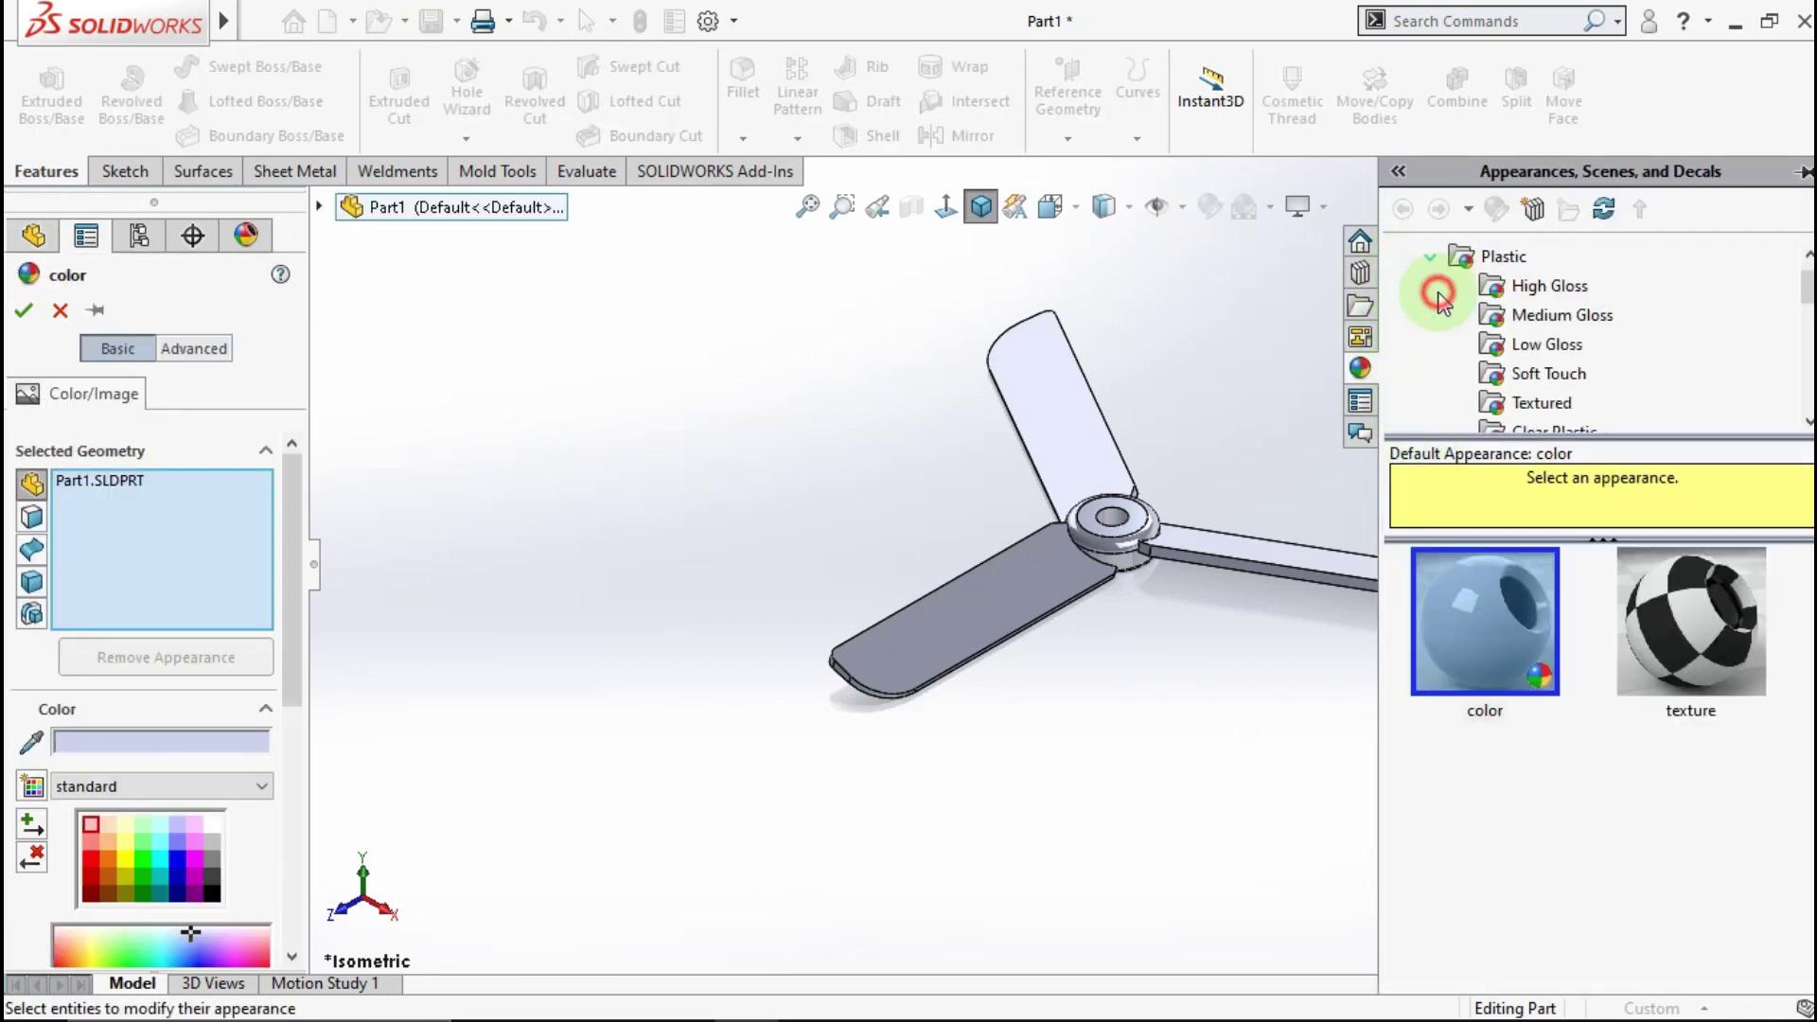
{"action": "left_click", "coordinate": [1543, 369]}
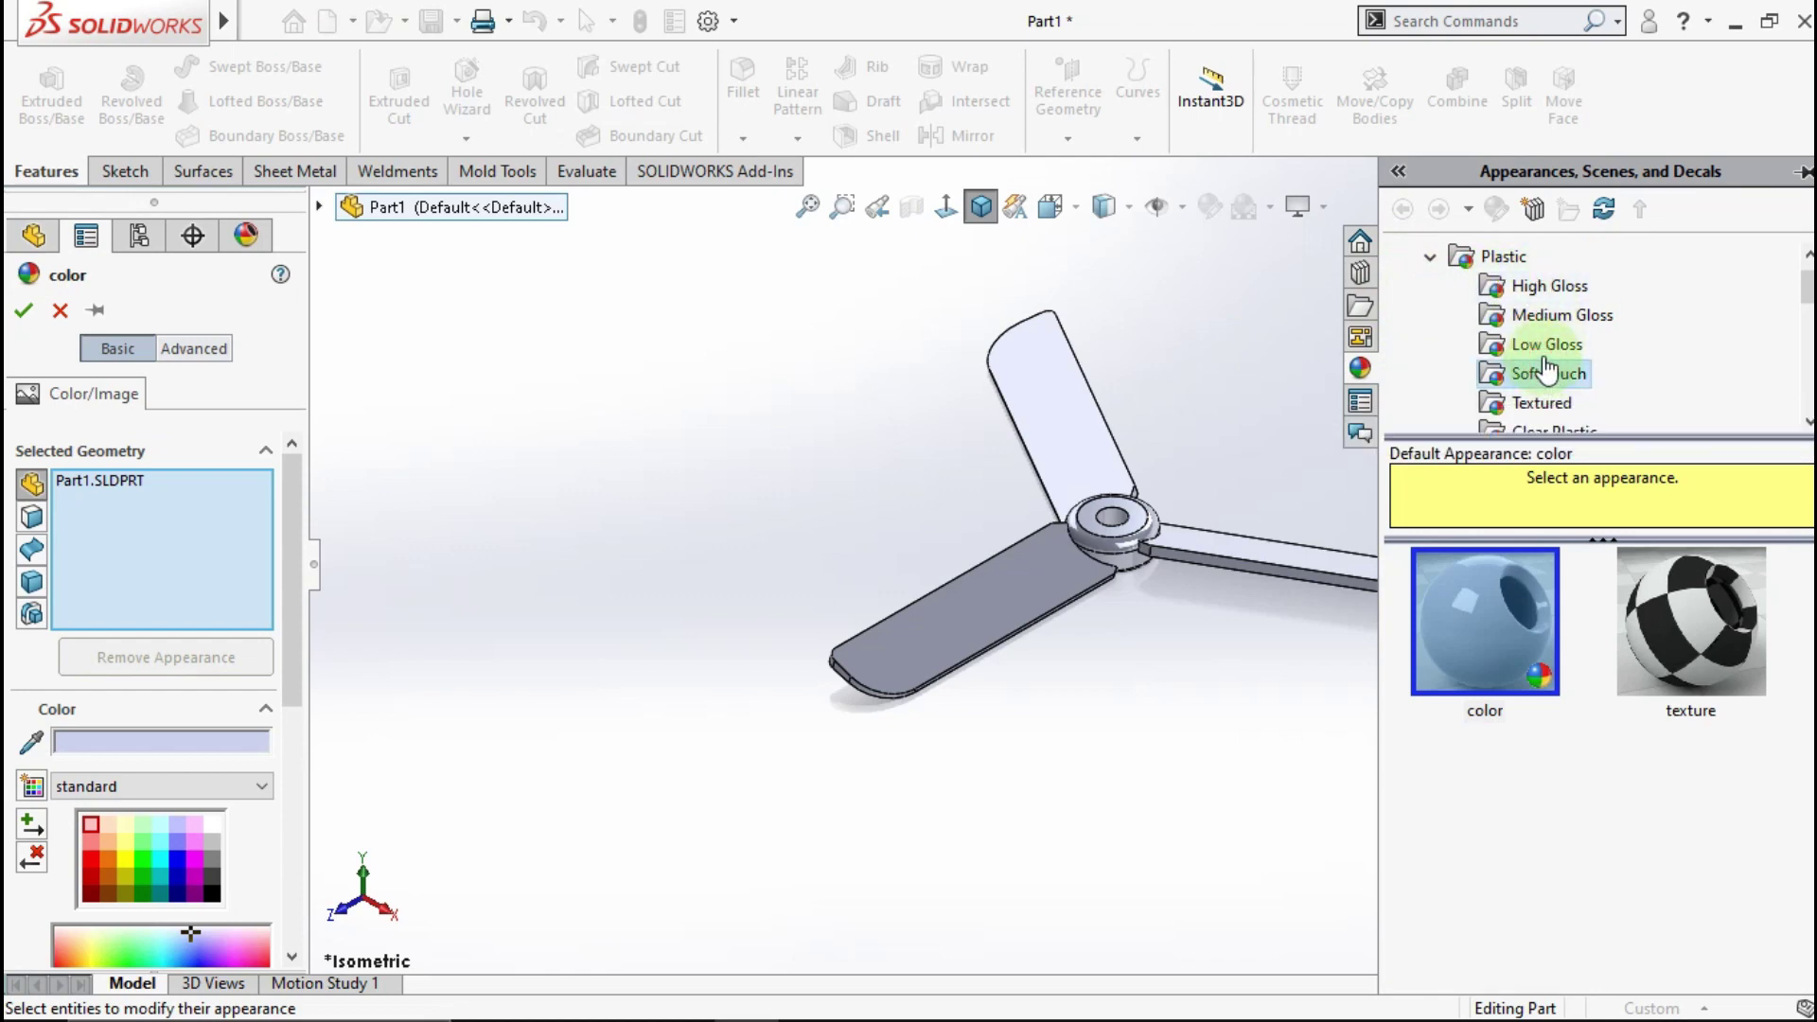
{"action": "scroll", "coordinate": [1547, 373], "scroll_direction": "down", "scroll_amount": 1}
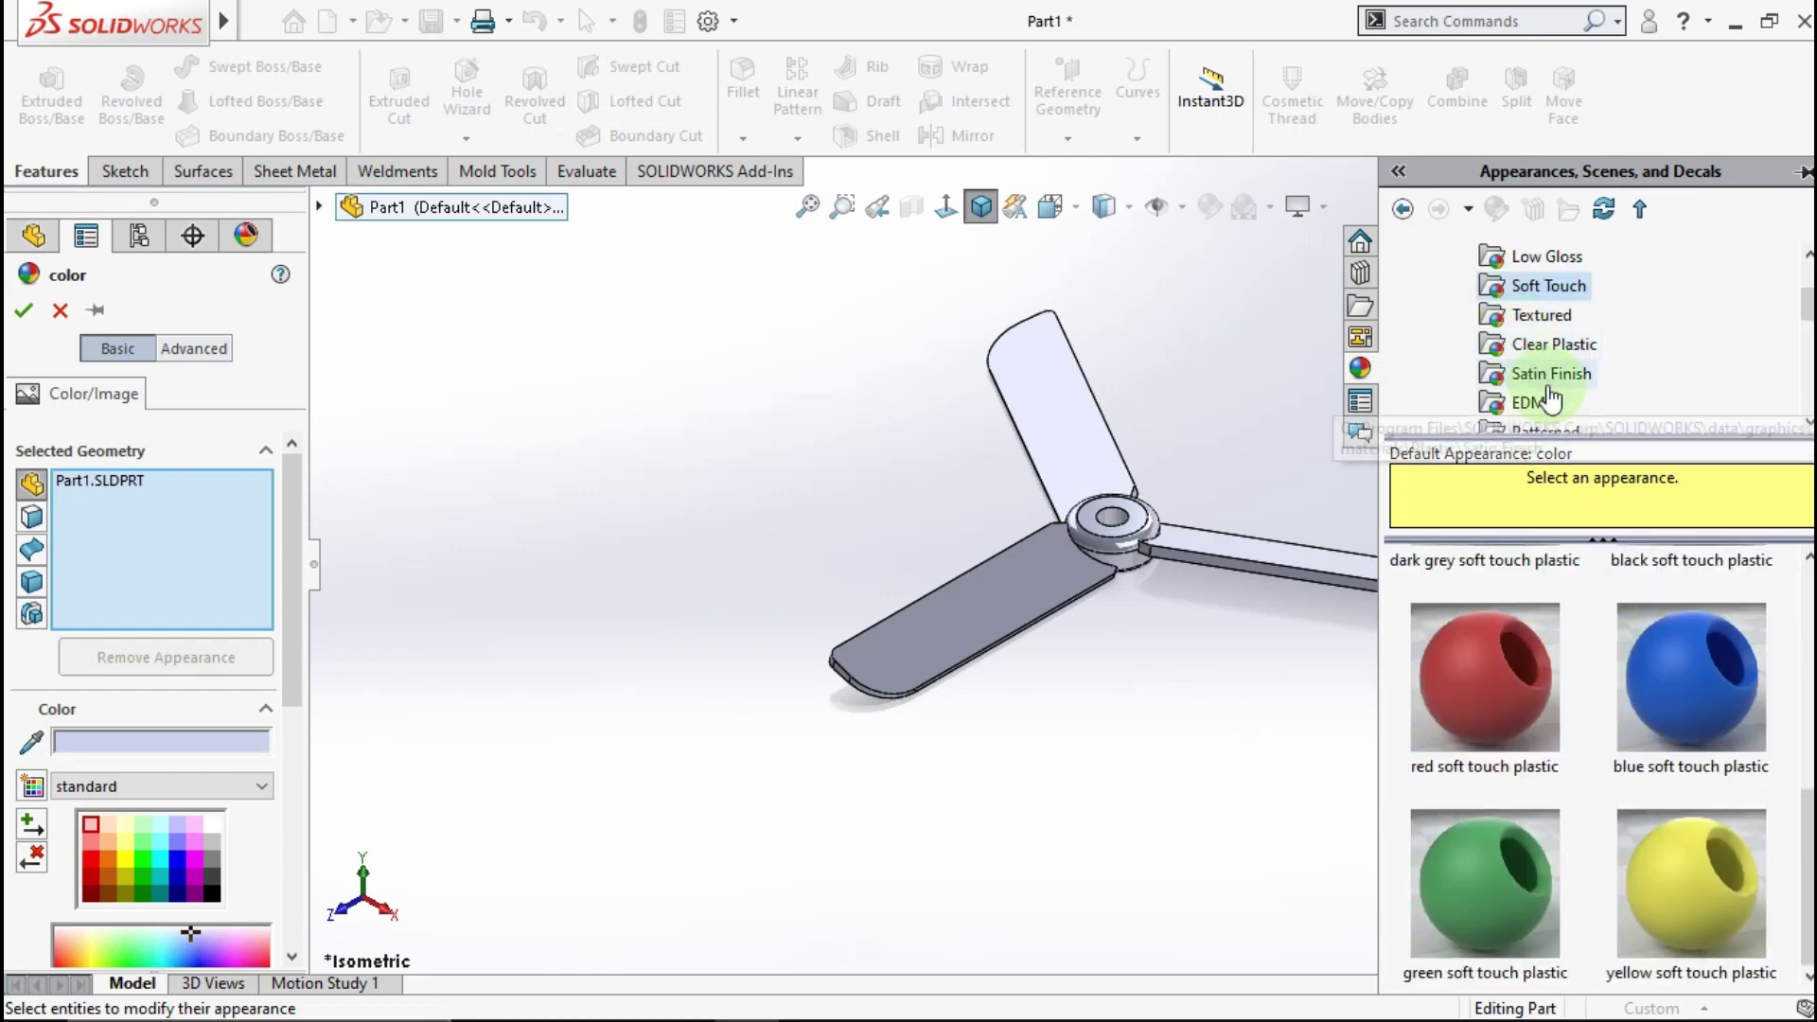
{"action": "left_click", "coordinate": [1552, 345]}
{"action": "scroll", "coordinate": [1642, 615], "scroll_direction": "down", "scroll_amount": 3}
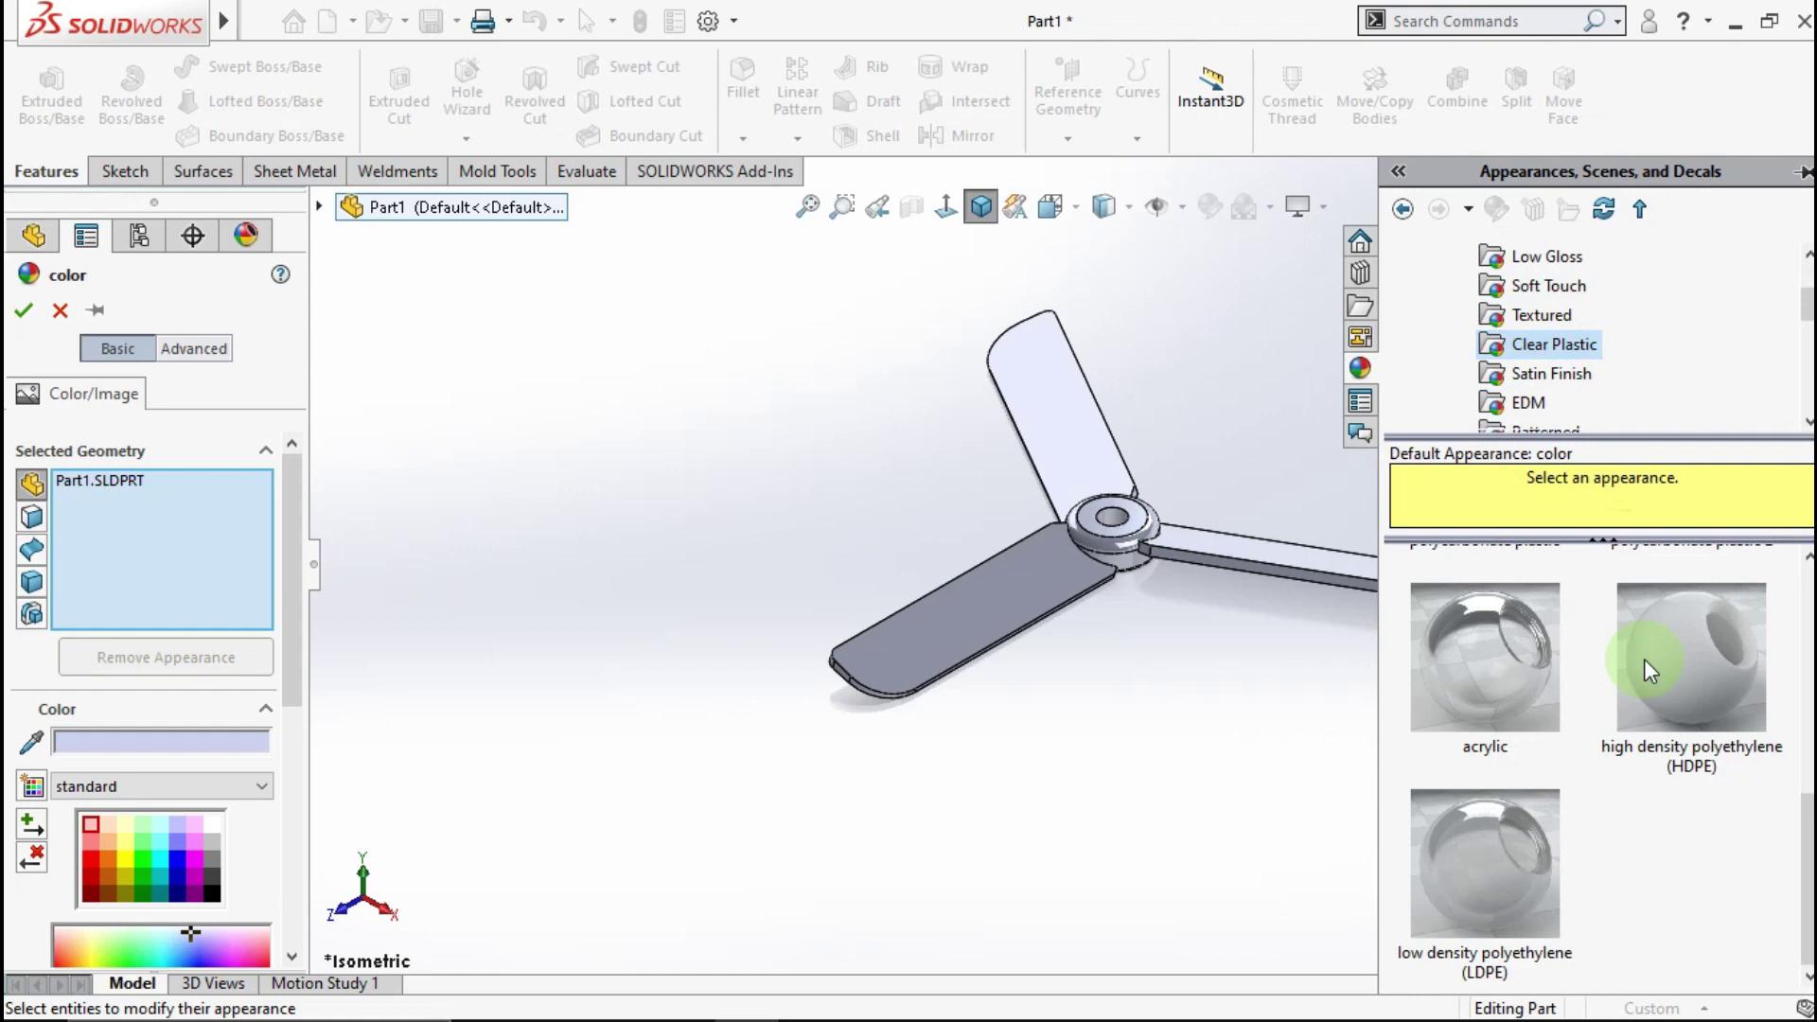
{"action": "left_click", "coordinate": [1644, 658]}
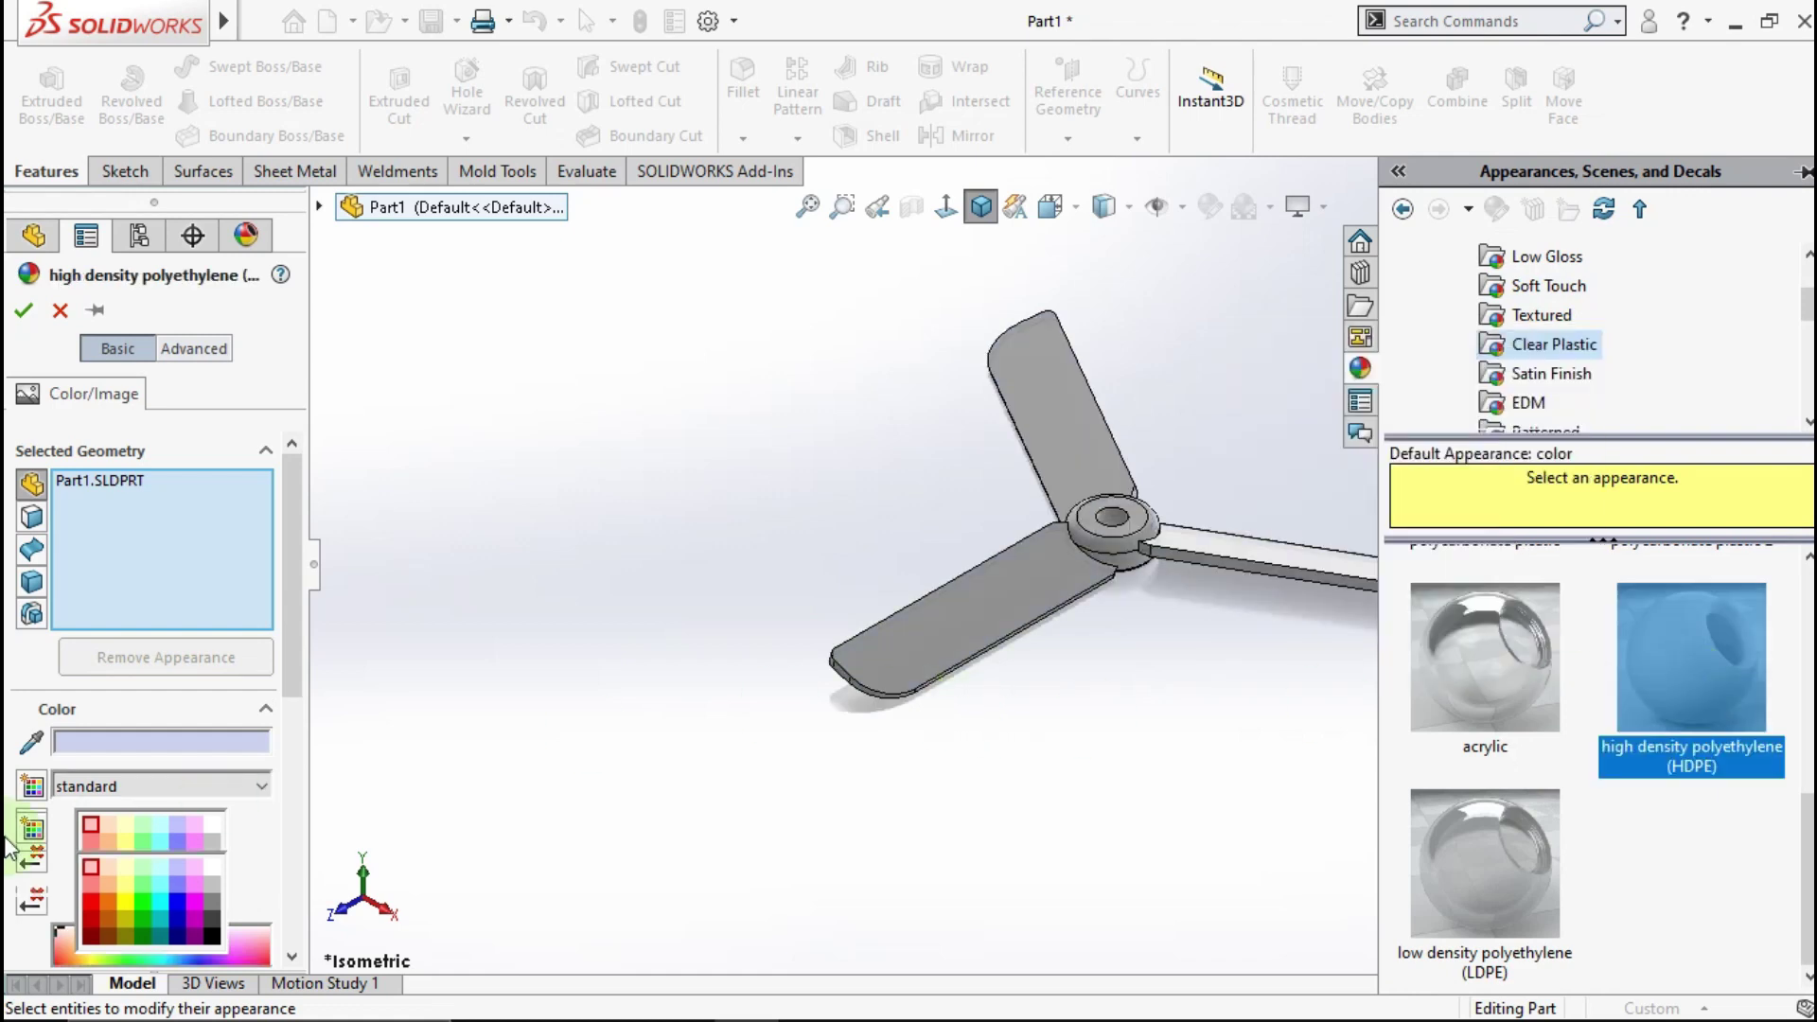
Step: Set the propeller's appearance colour to red from the standard swatches and accept the appearance
{"action": "left_click", "coordinate": [95, 903]}
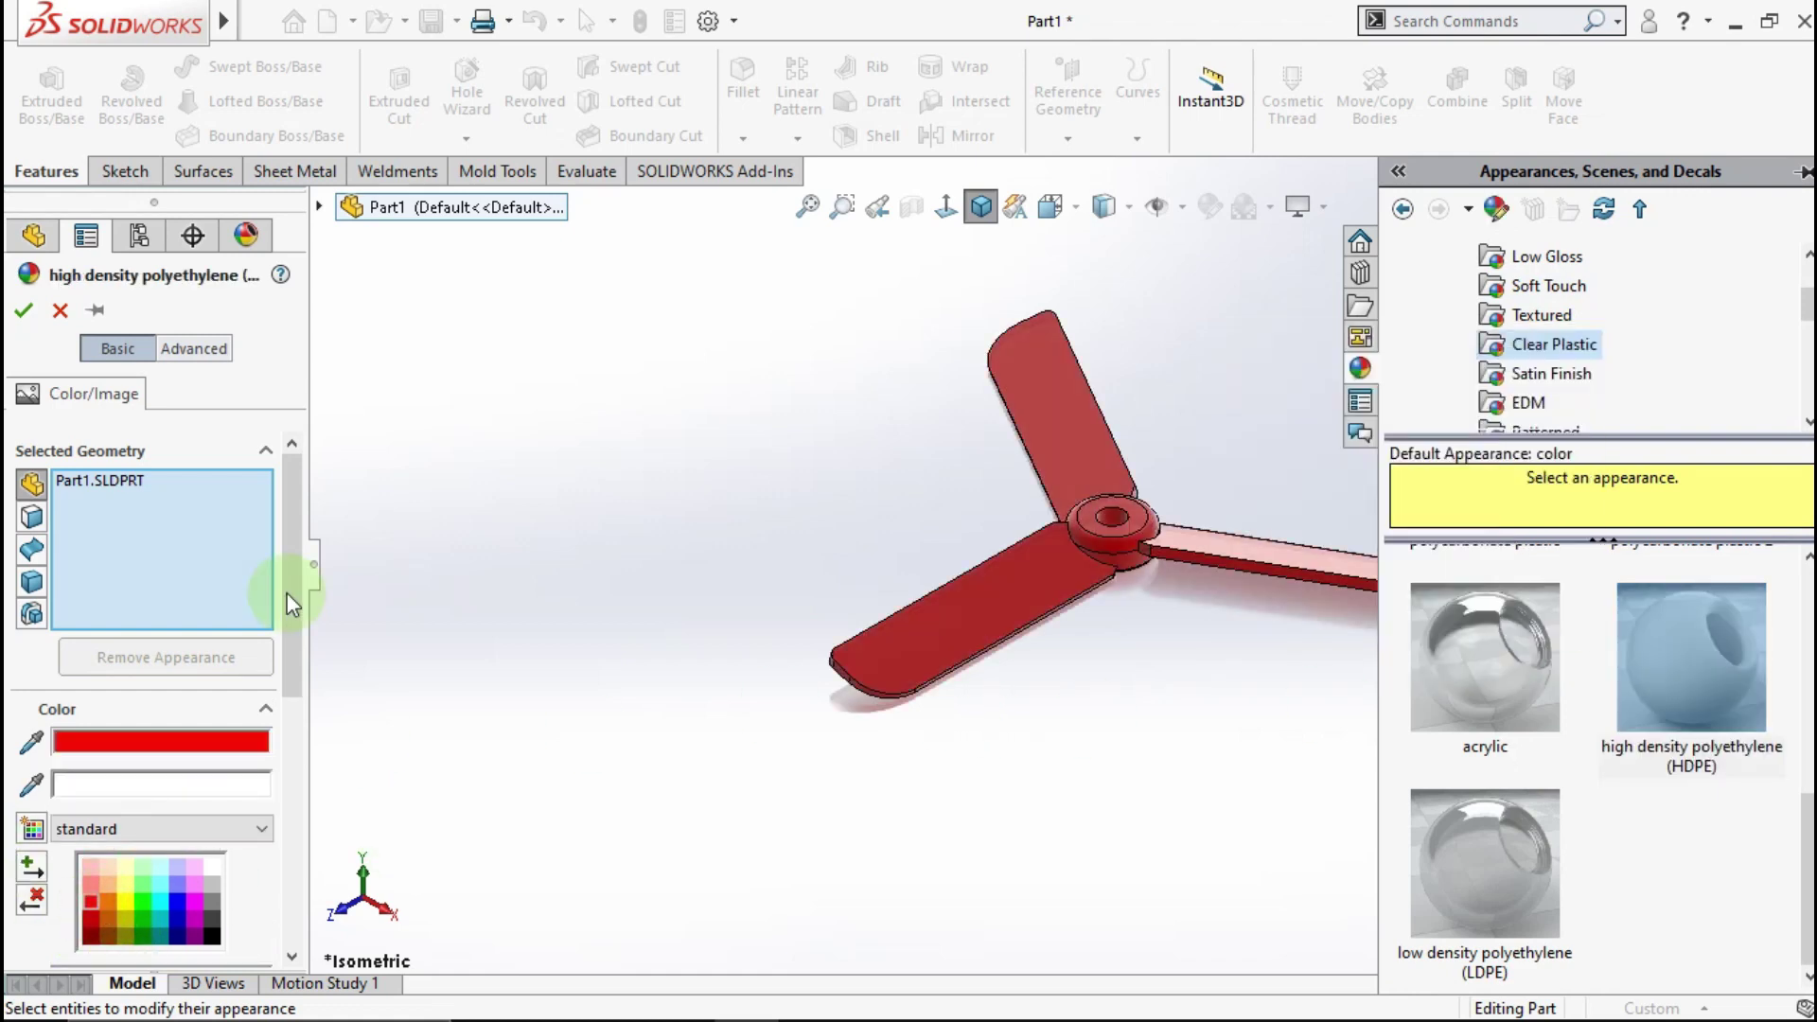
{"action": "left_click", "coordinate": [22, 322]}
{"action": "left_click", "coordinate": [411, 535]}
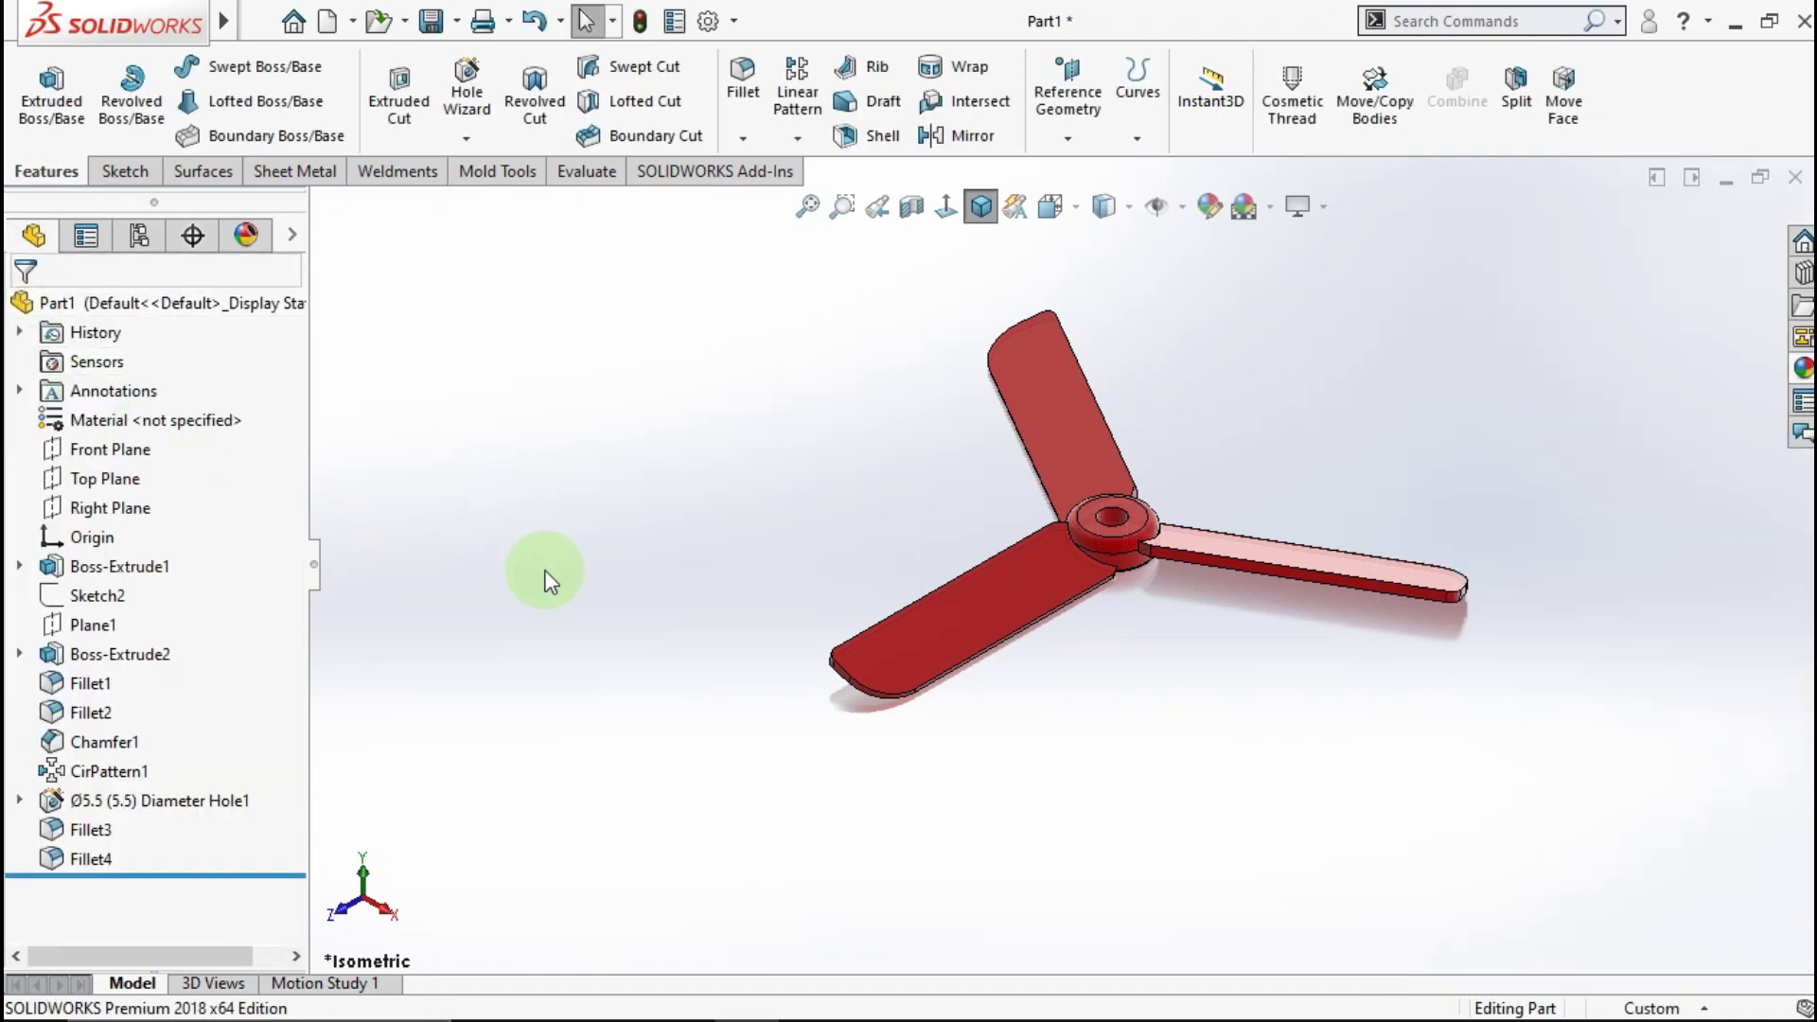
{"action": "left_click_drag", "start_coordinate": [734, 734], "coordinate": [509, 466]}
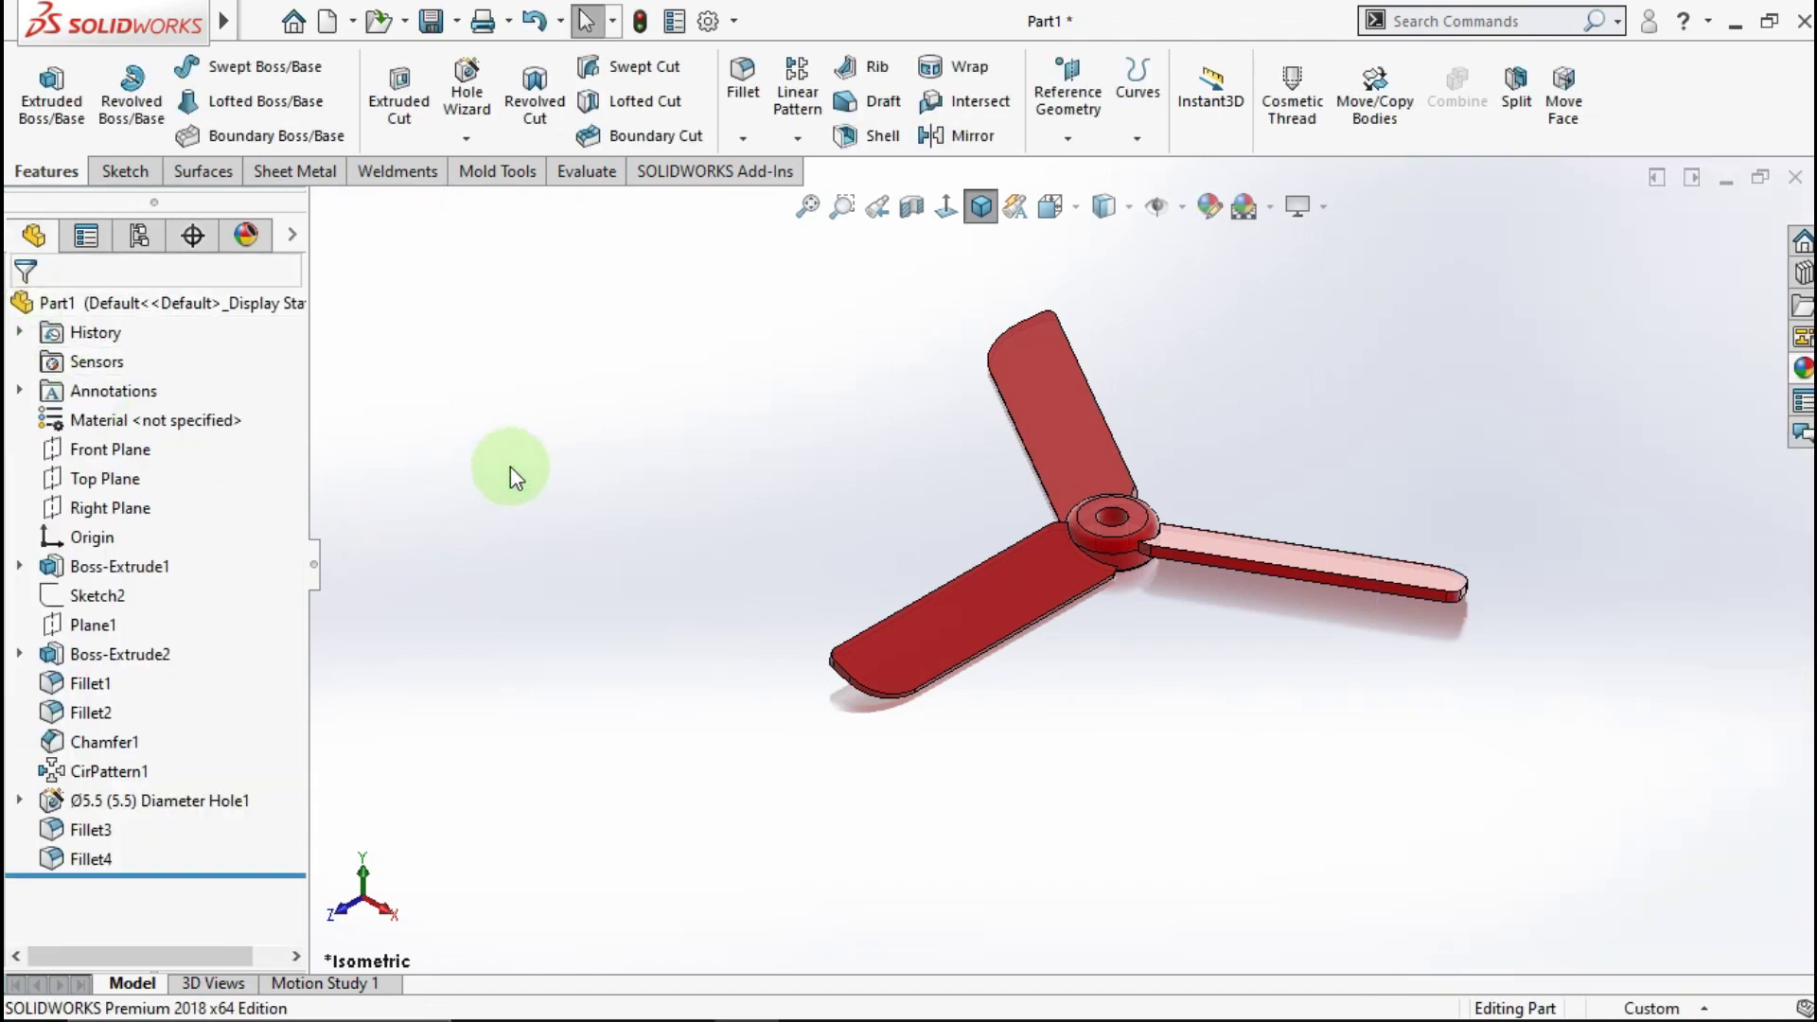
{"action": "middle_click_drag", "start_coordinate": [1077, 557], "coordinate": [1121, 639]}
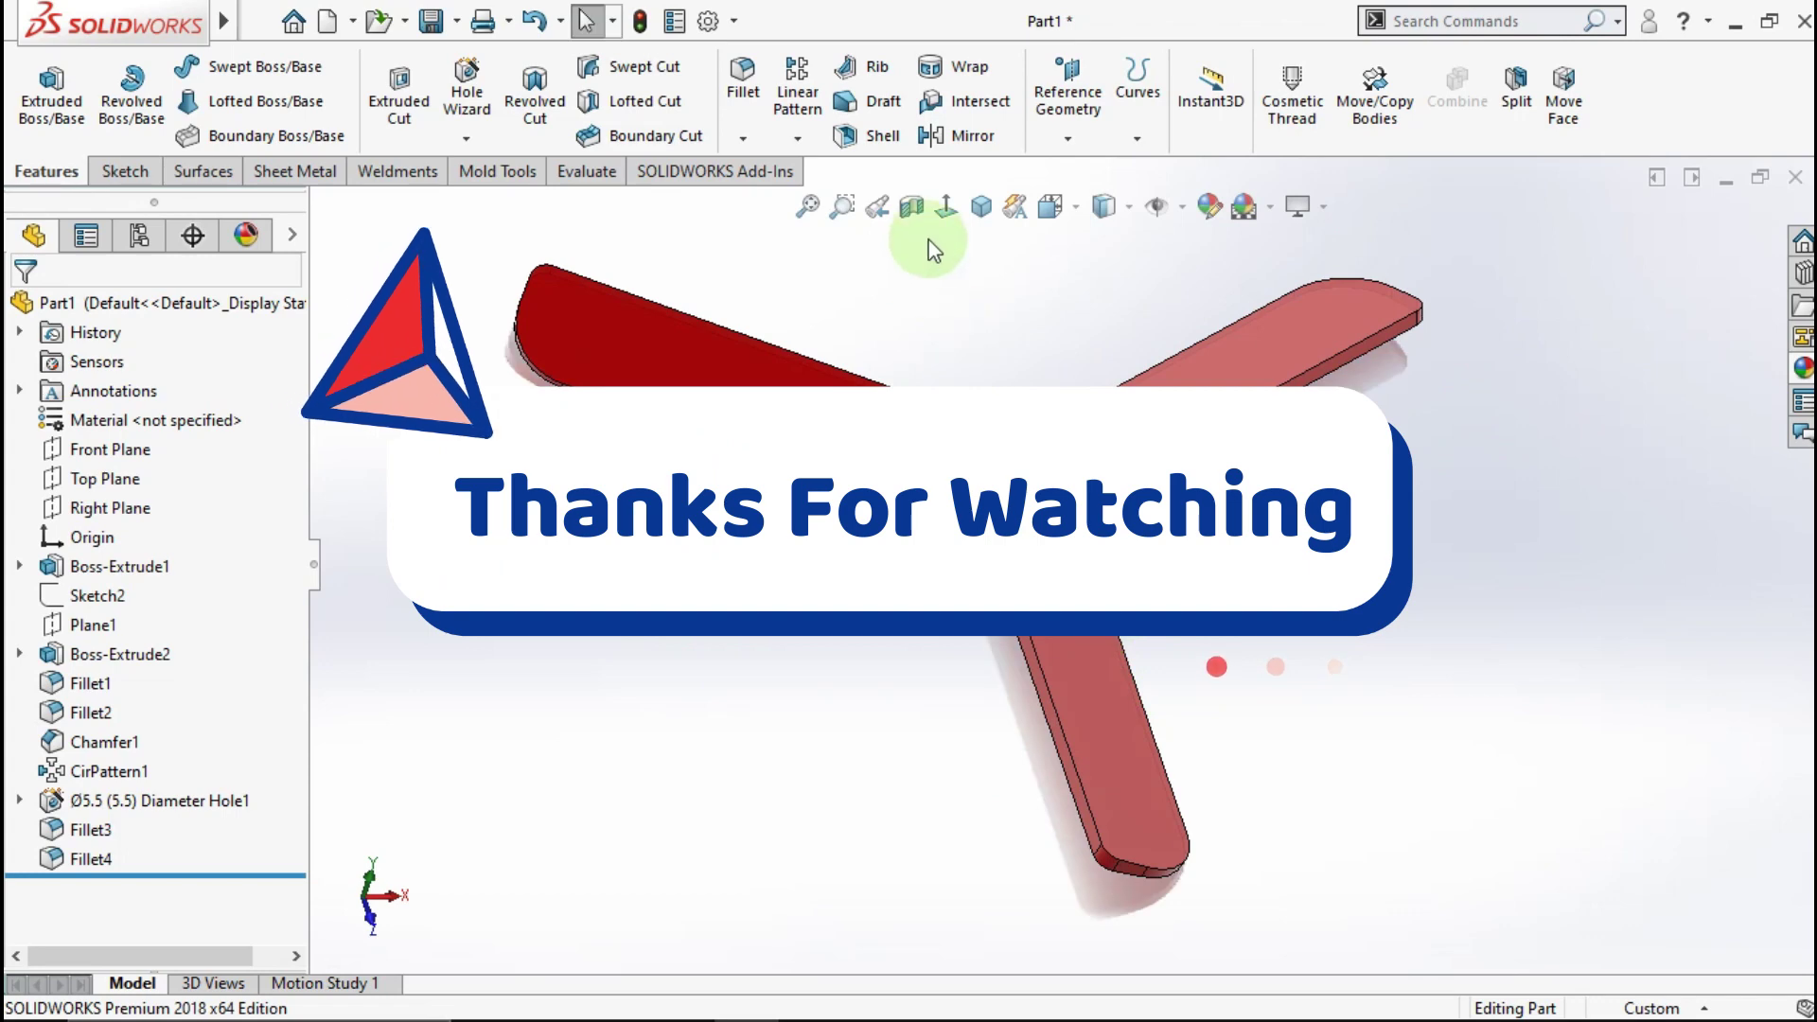
{"action": "left_click", "coordinate": [981, 205]}
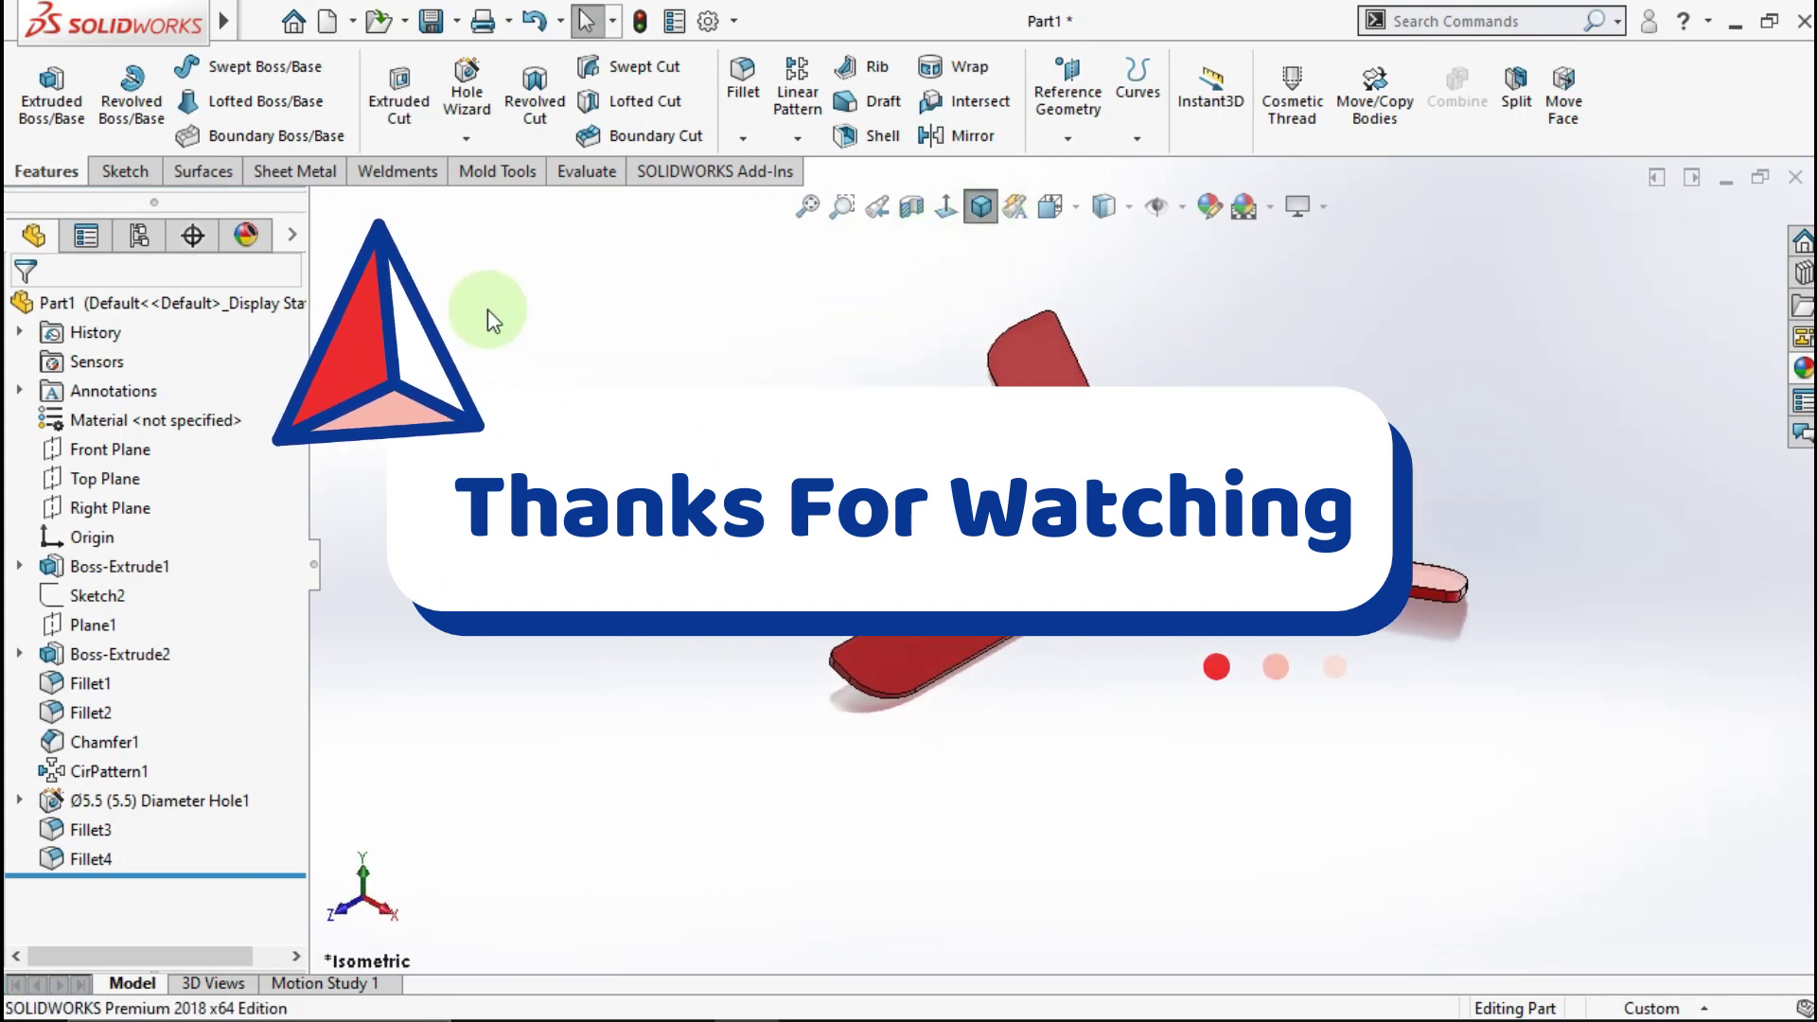
{"action": "left_click_drag", "start_coordinate": [490, 322], "coordinate": [769, 771]}
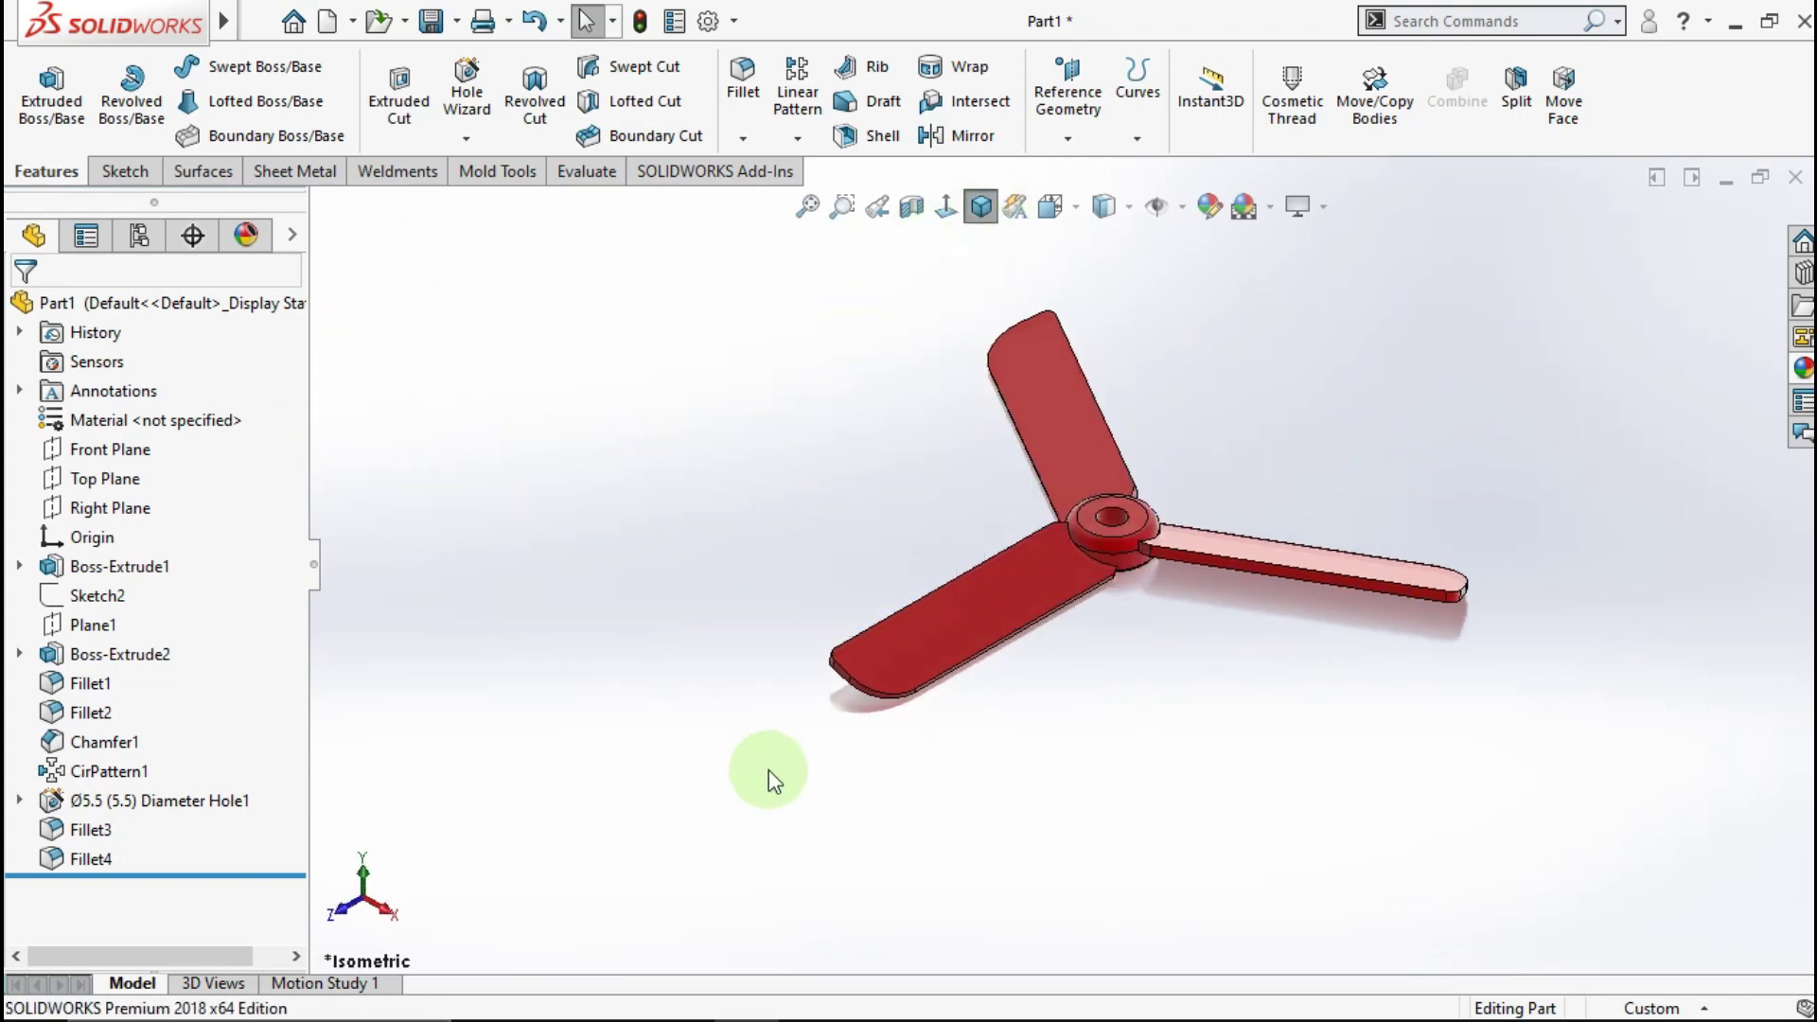